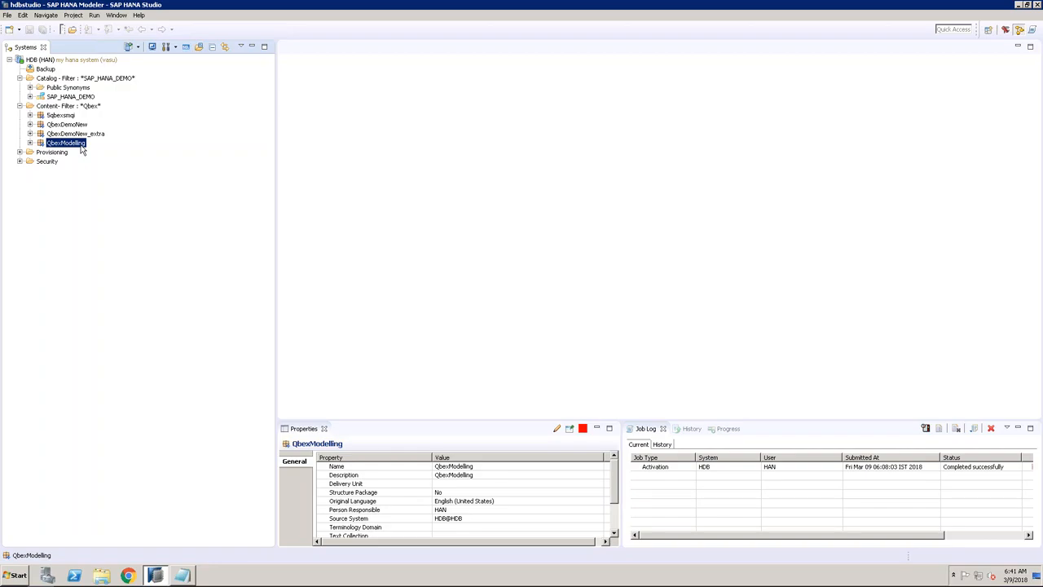
Expand the QbexModelling package and select its Models subpackage.
left_click(30, 143)
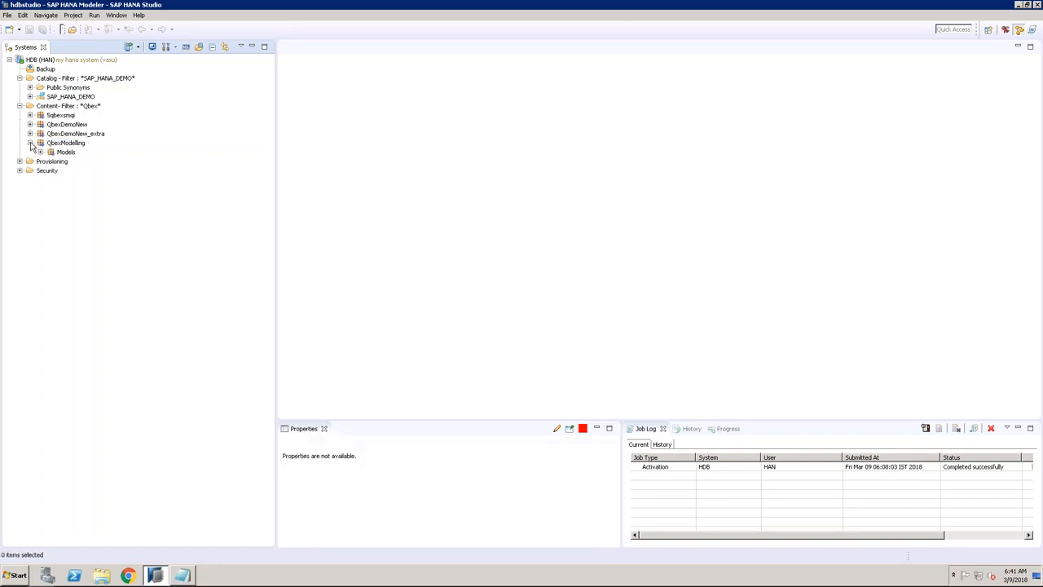
left_click(66, 153)
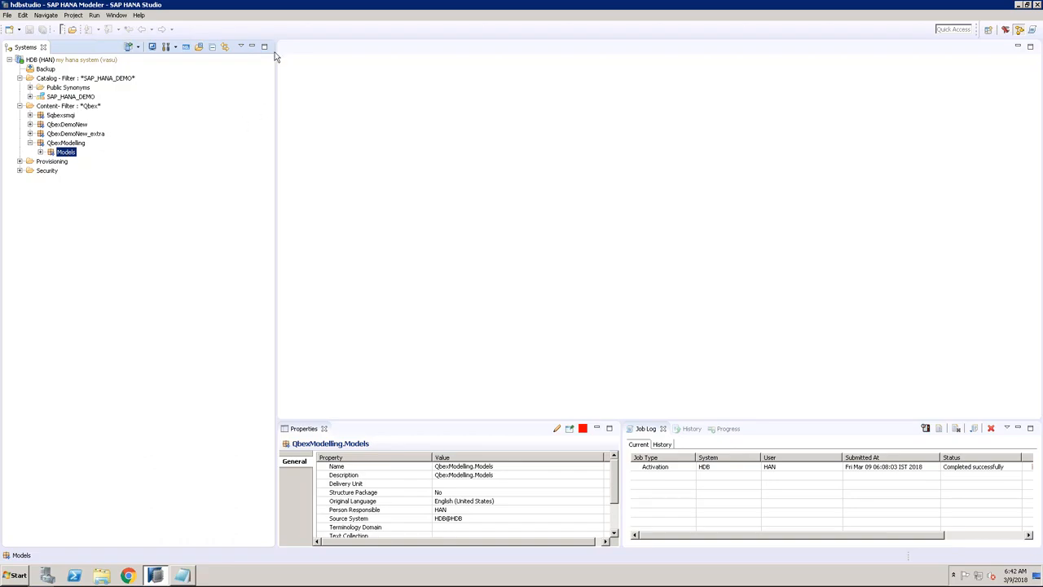
left_click(138, 15)
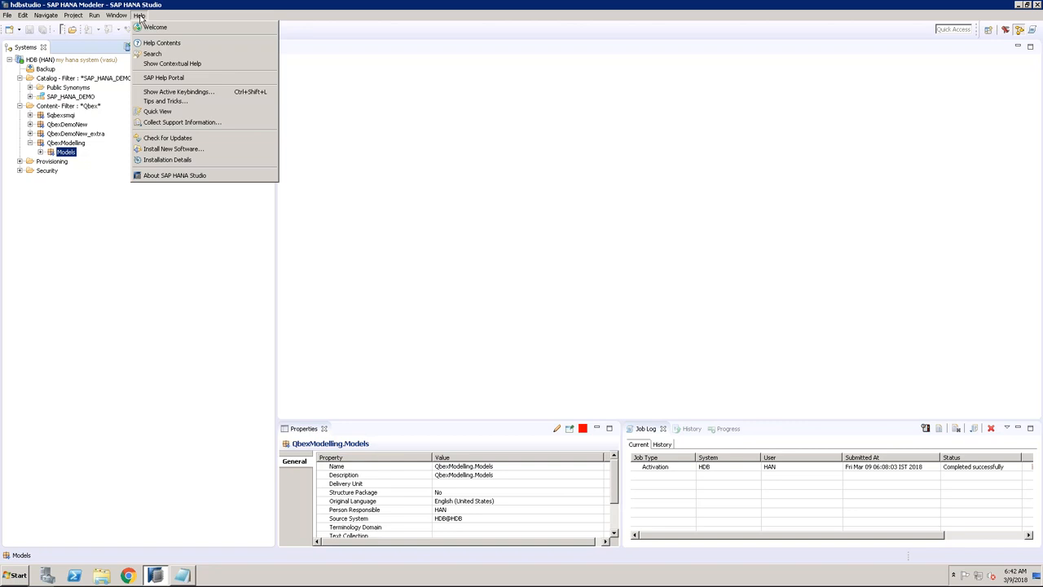
left_click(119, 16)
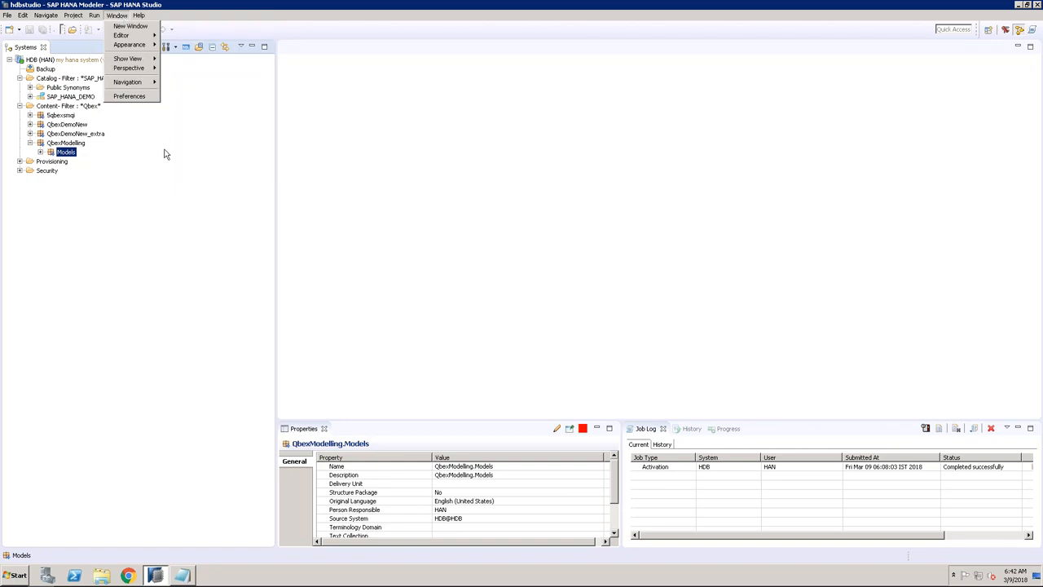
left_click(73, 144)
left_click(73, 151)
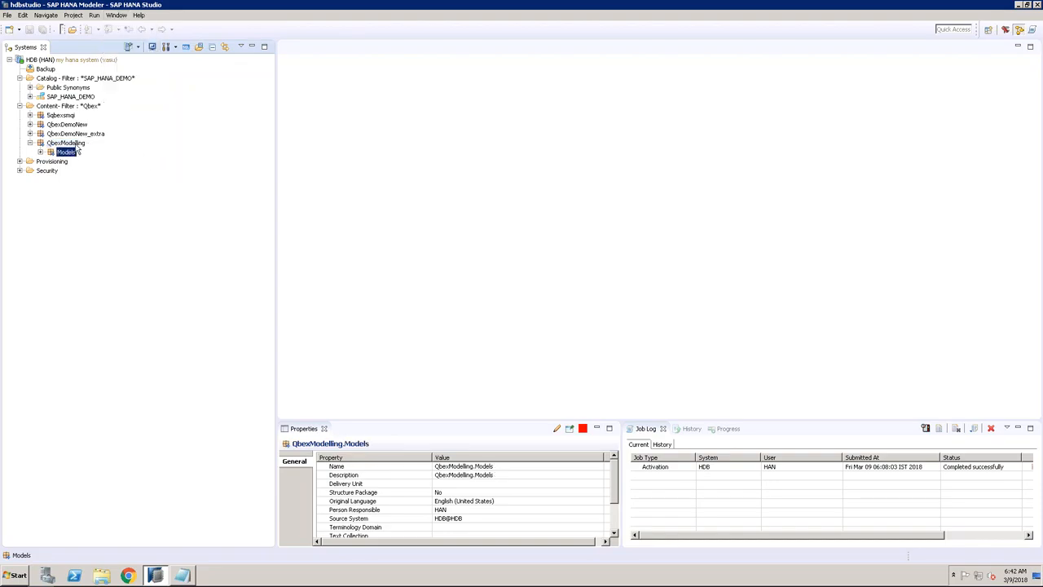
left_click(76, 145)
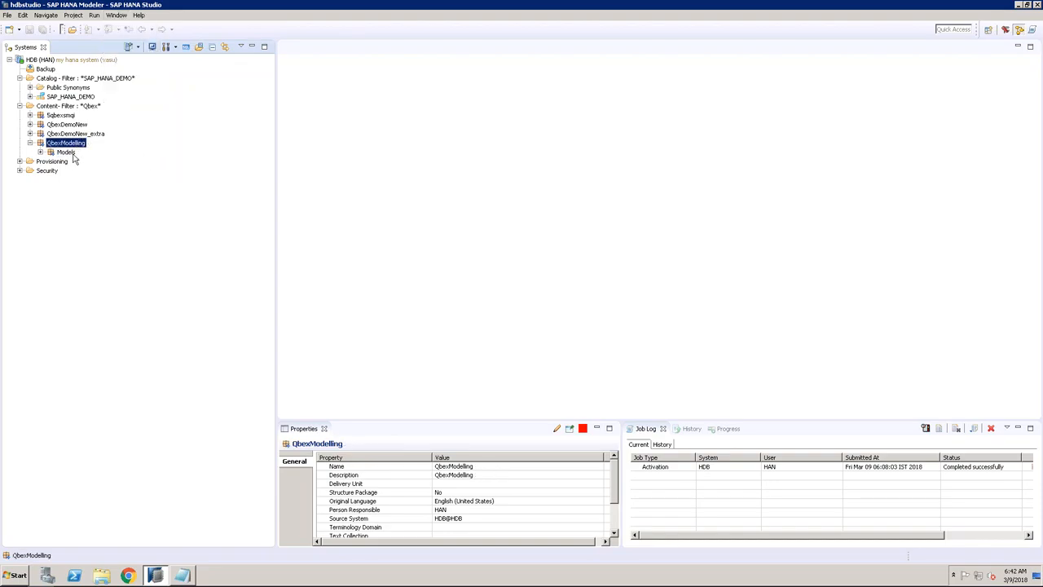
left_click(70, 153)
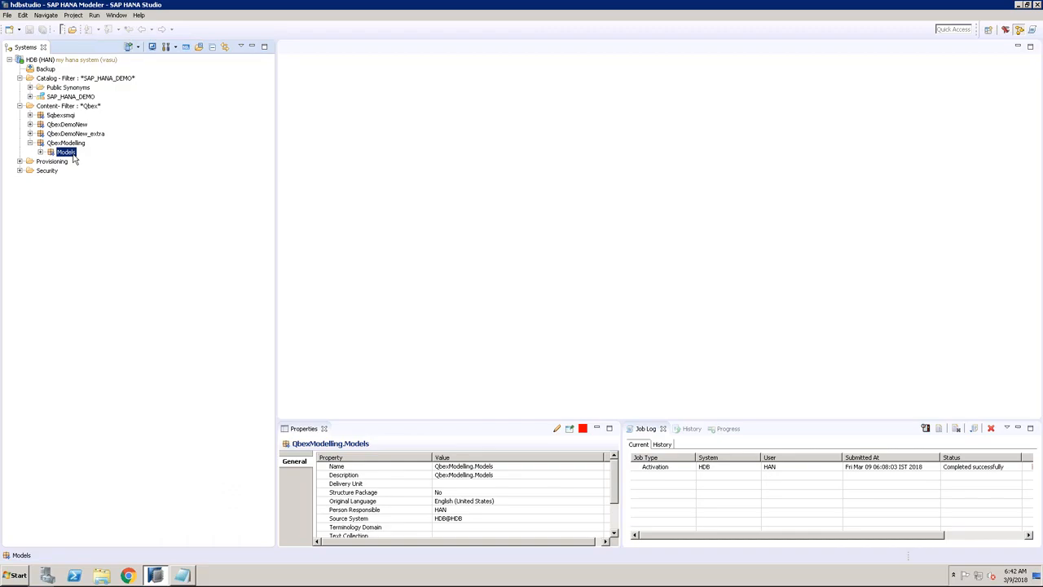
double_click(451, 10)
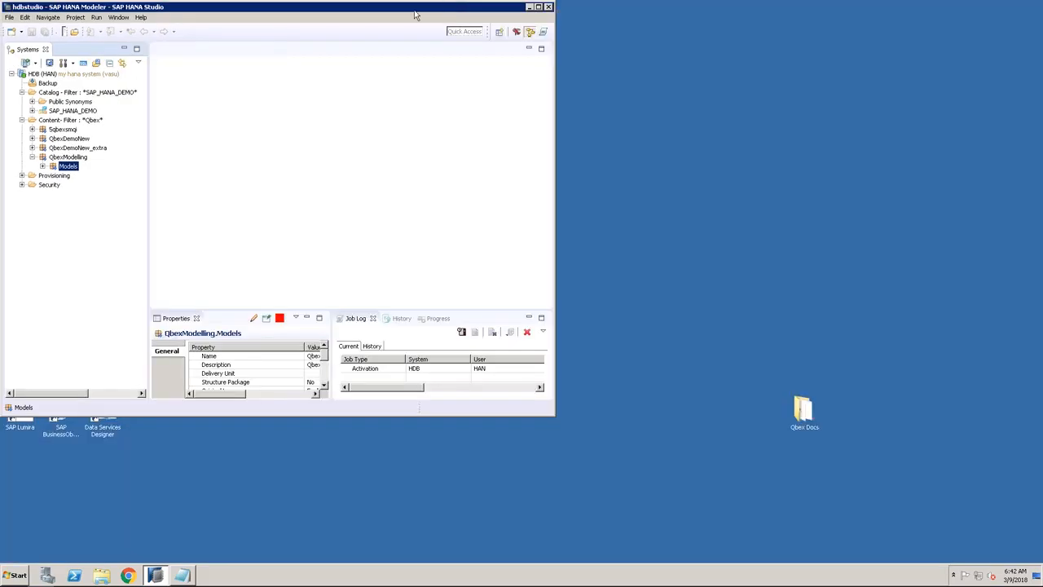
left_click(538, 7)
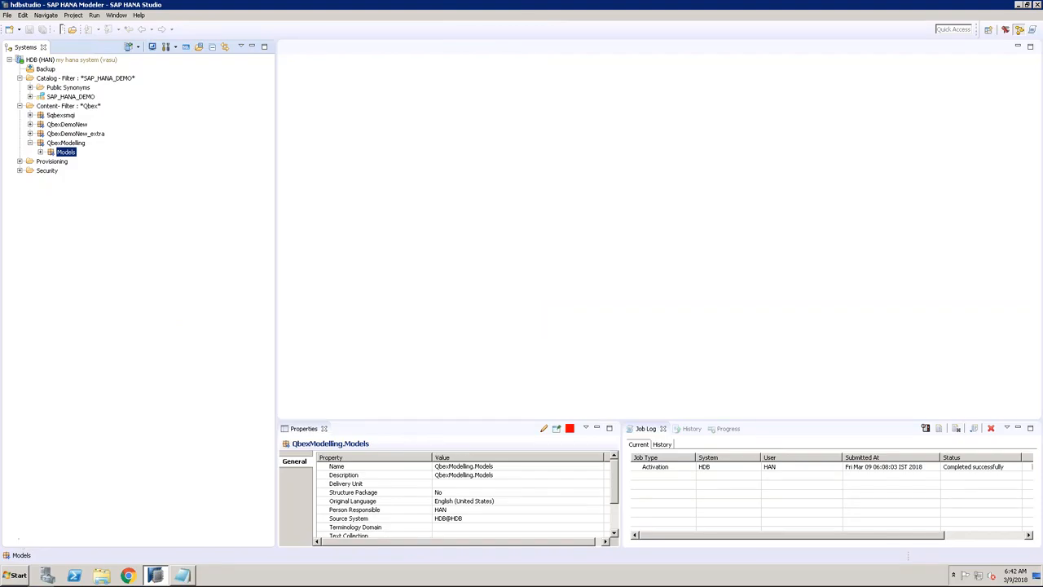
key("super+d")
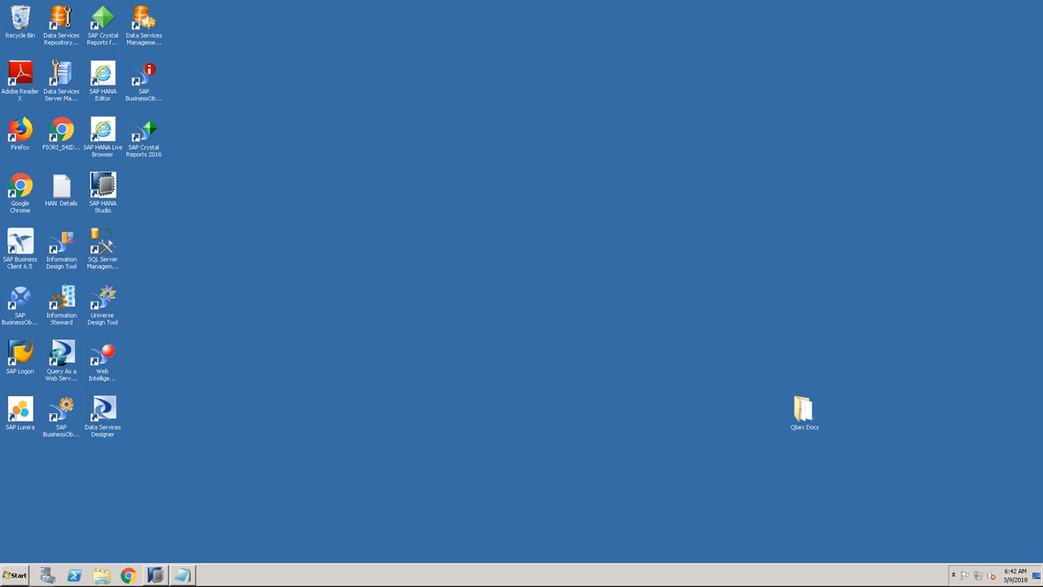
key("super+d")
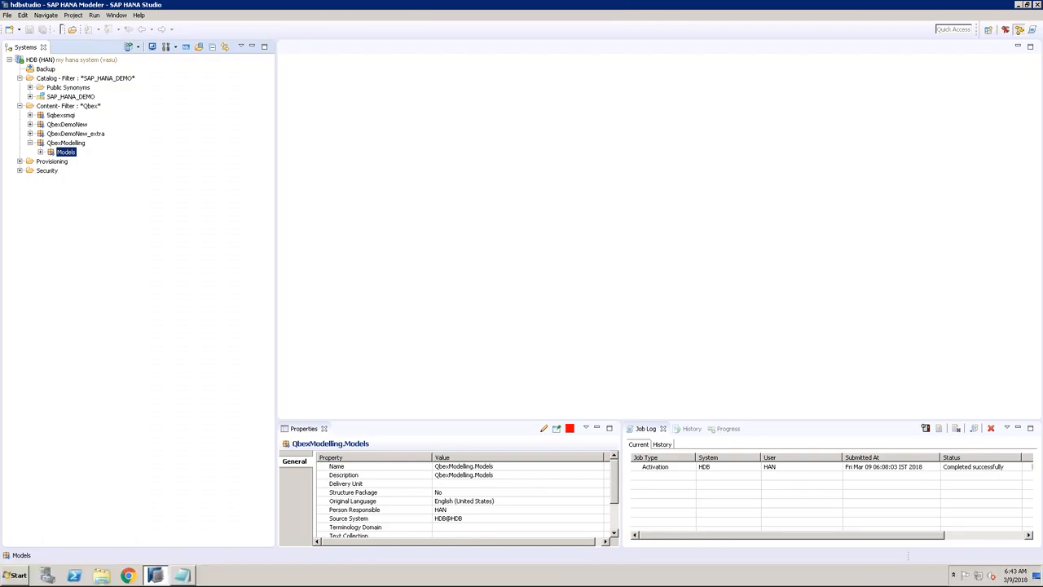
Open a data preview of the sap.hana.democontent.epm.data::SO.Header table in the SAP_HANA_DEMO schema.
mouse_move(687, 4)
mouse_move(18, 585)
left_click(29, 96)
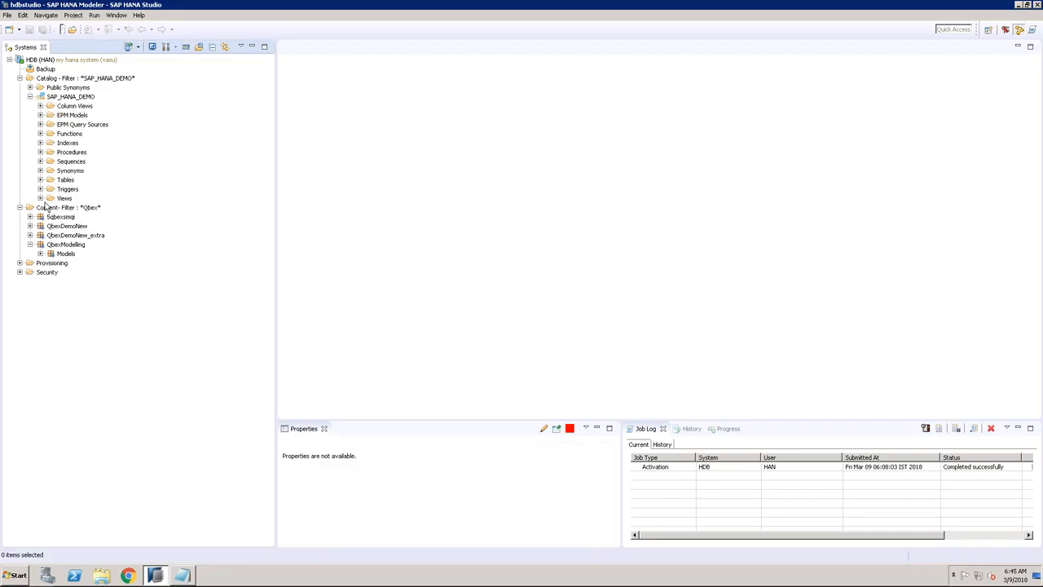
left_click(41, 180)
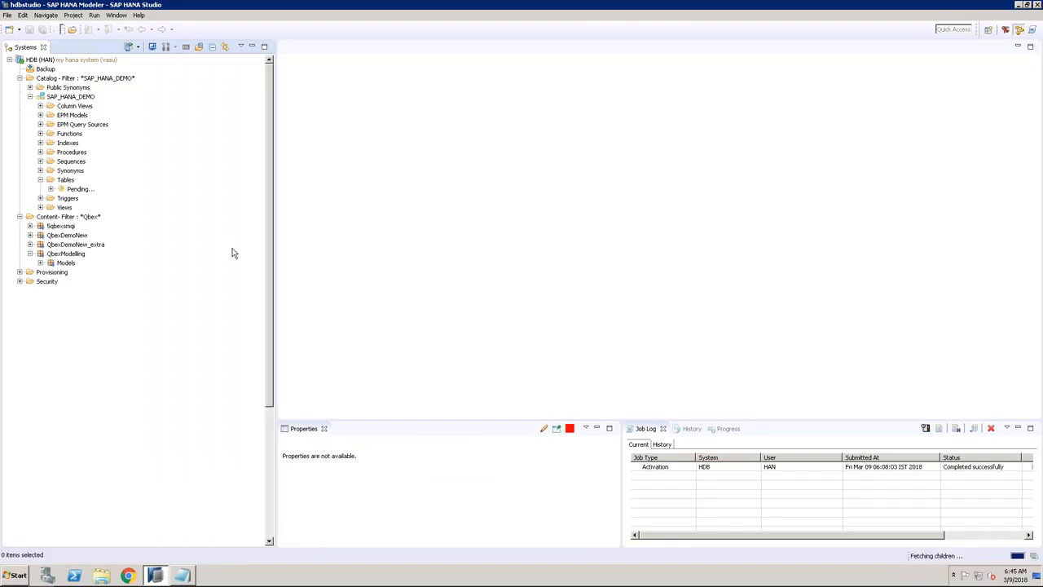
left_click_drag(271, 267, 274, 455)
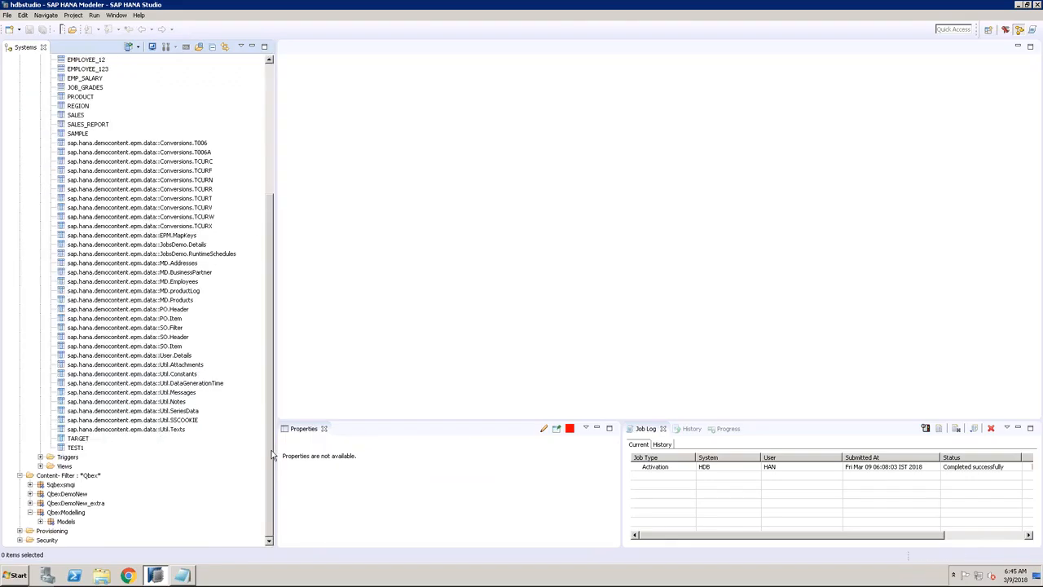
left_click(178, 337)
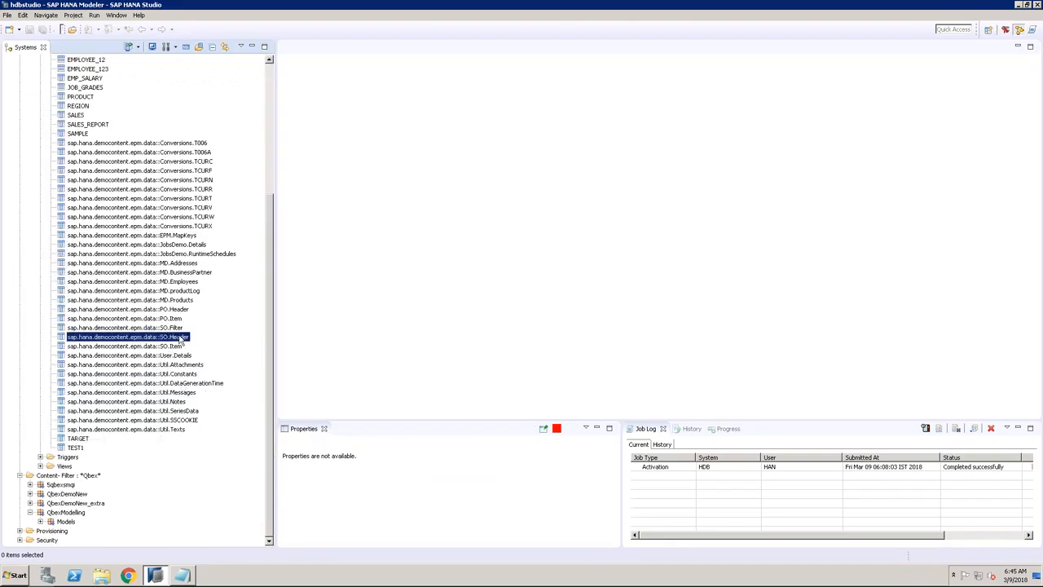
right_click(178, 336)
left_click(211, 415)
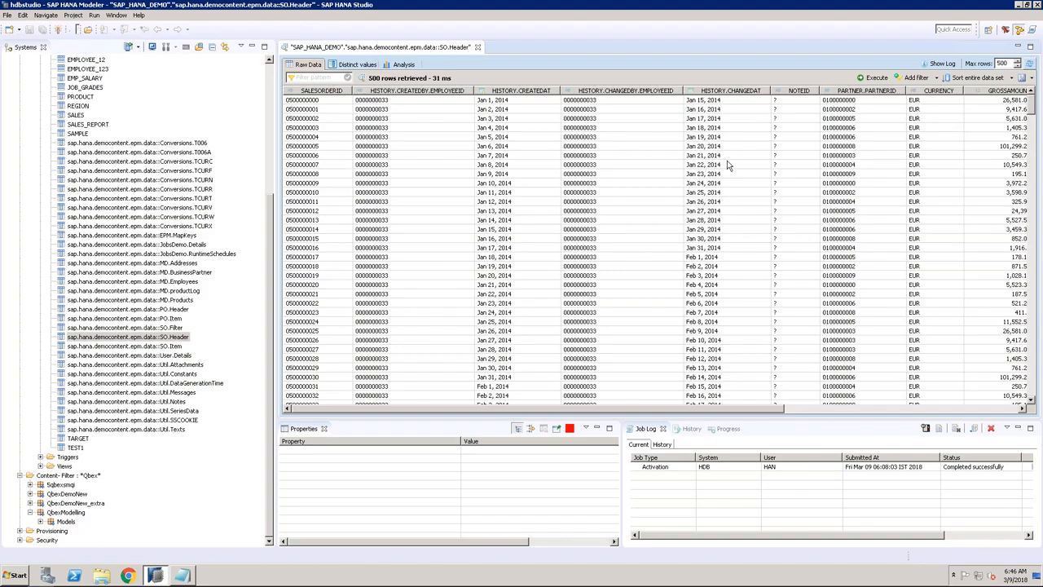
Collapse the SAP_HANA_DEMO schema and close the SO.Header data preview.
left_click(269, 299)
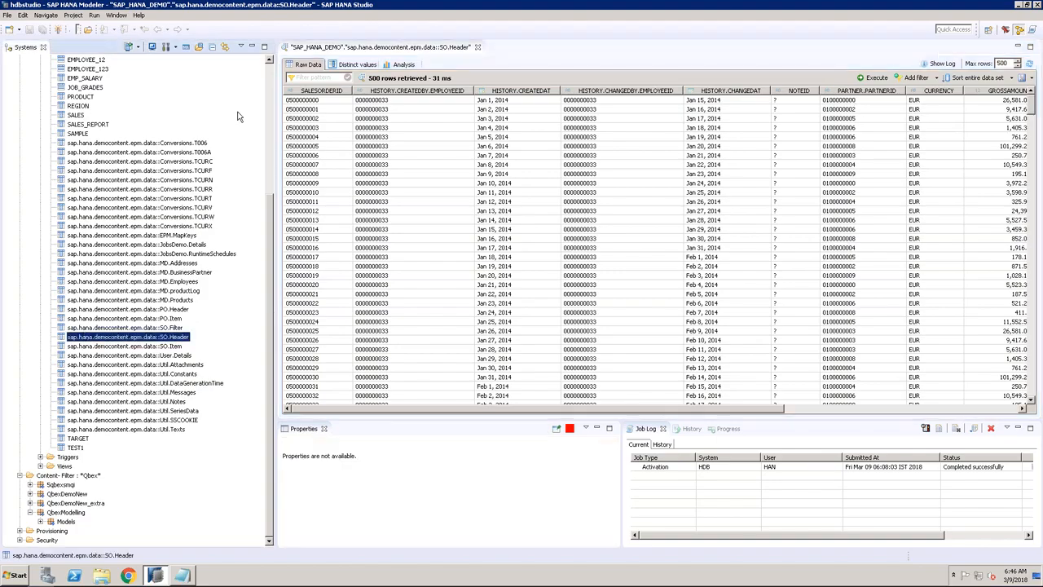
left_click(270, 82)
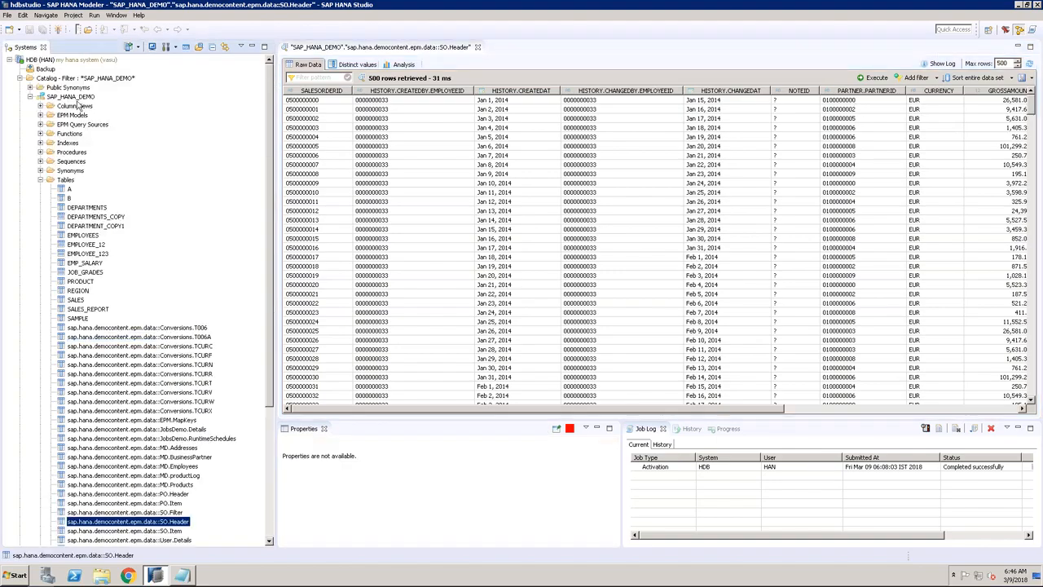
left_click(30, 96)
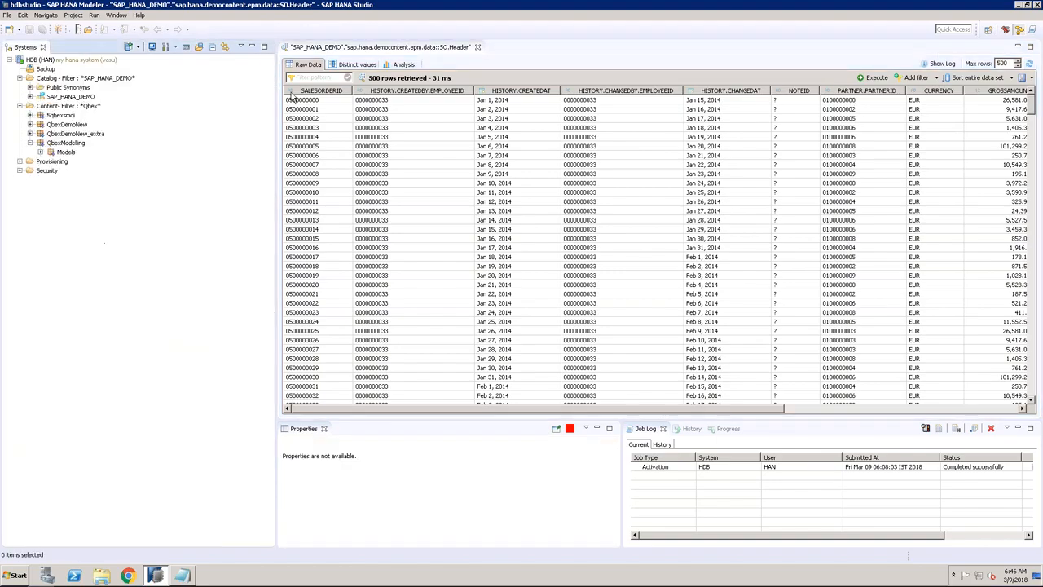
left_click(478, 47)
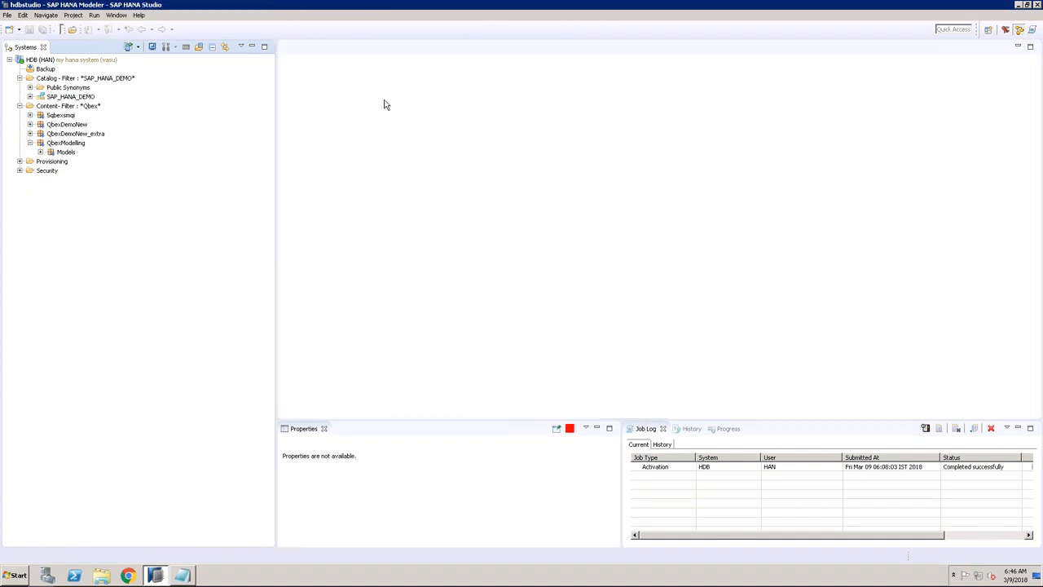
Create a standard graphical calculation view named ZCVSLSORDHDR with data category CUBE in the QbexModelling.Models package.
right_click(61, 153)
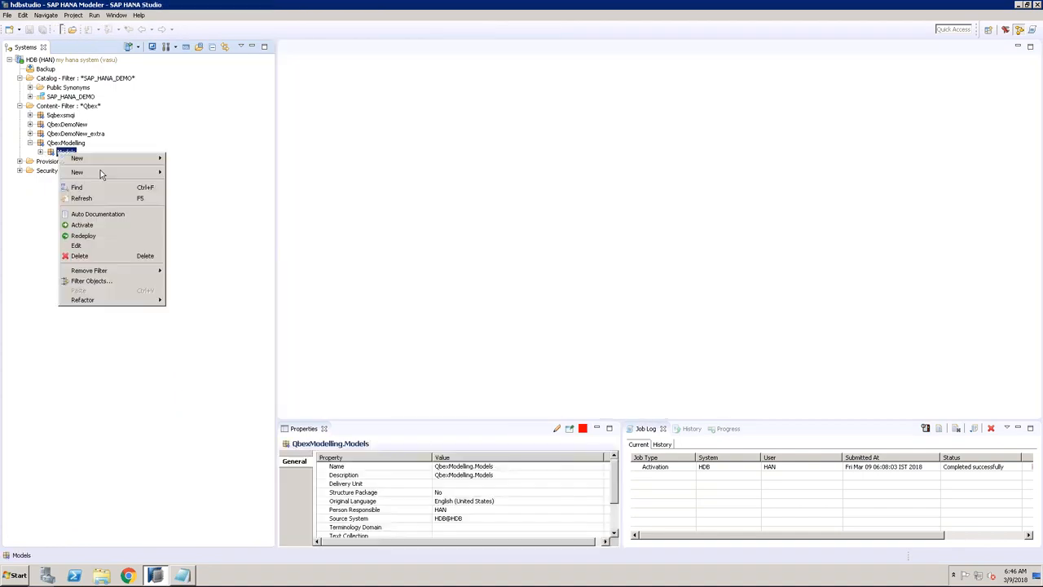
mouse_move(106, 173)
left_click(199, 208)
type("ZCVSLSORDHDR")
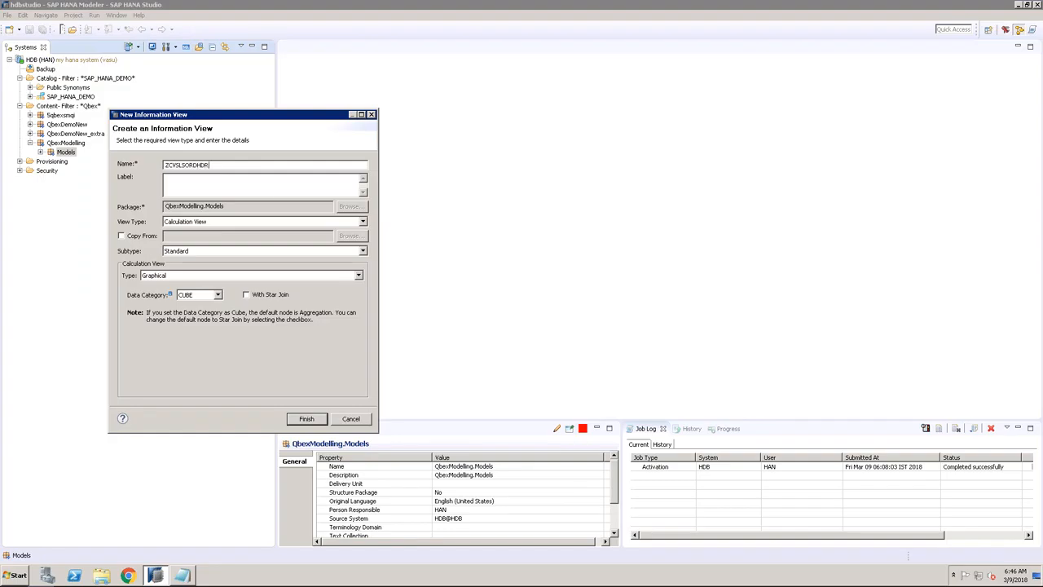
left_click(273, 195)
left_click(307, 418)
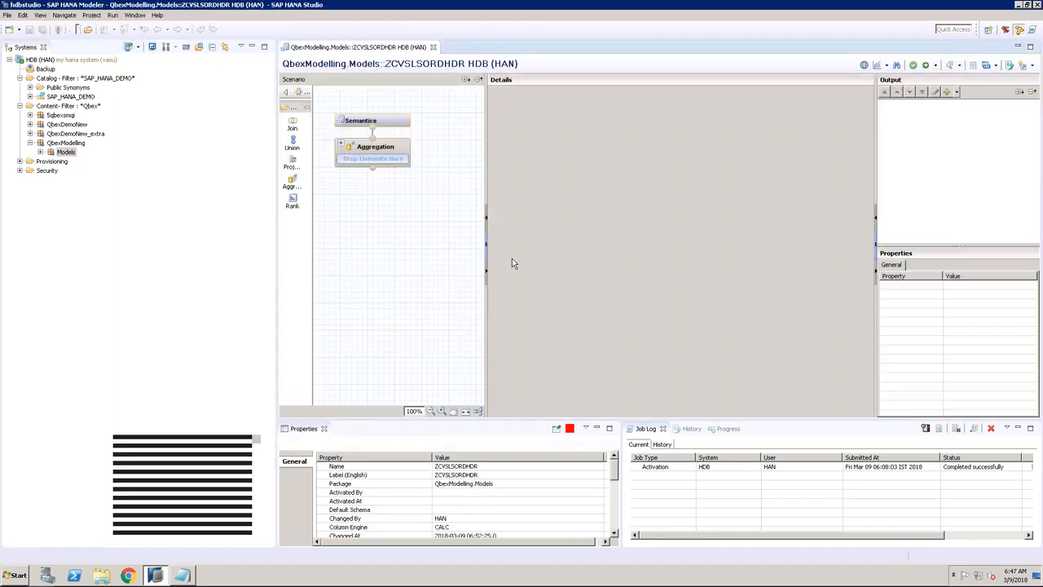
Add a Projection node to the scenario below the Aggregation node.
left_click(398, 150)
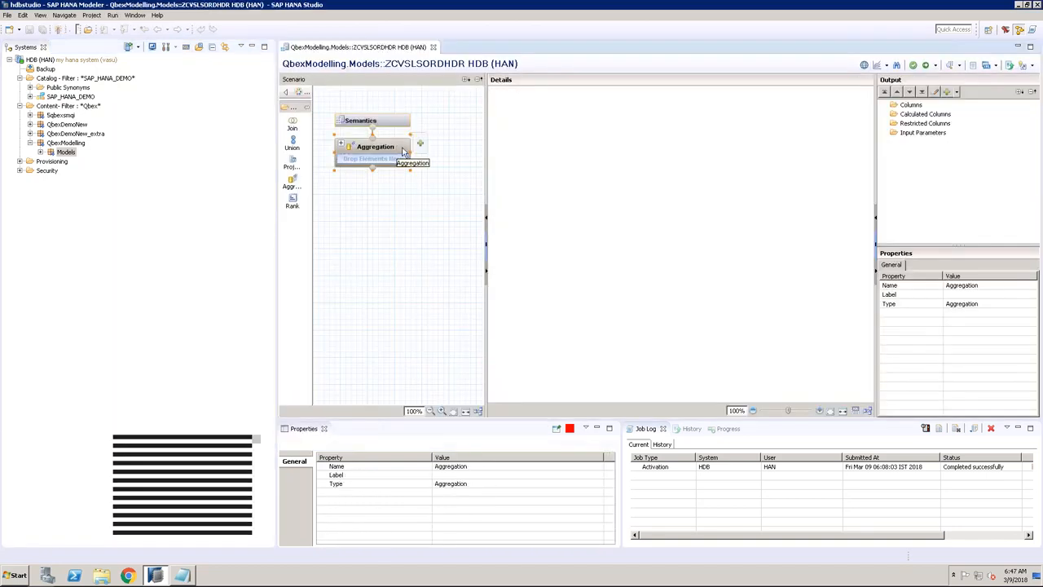
left_click(396, 179)
left_click(291, 163)
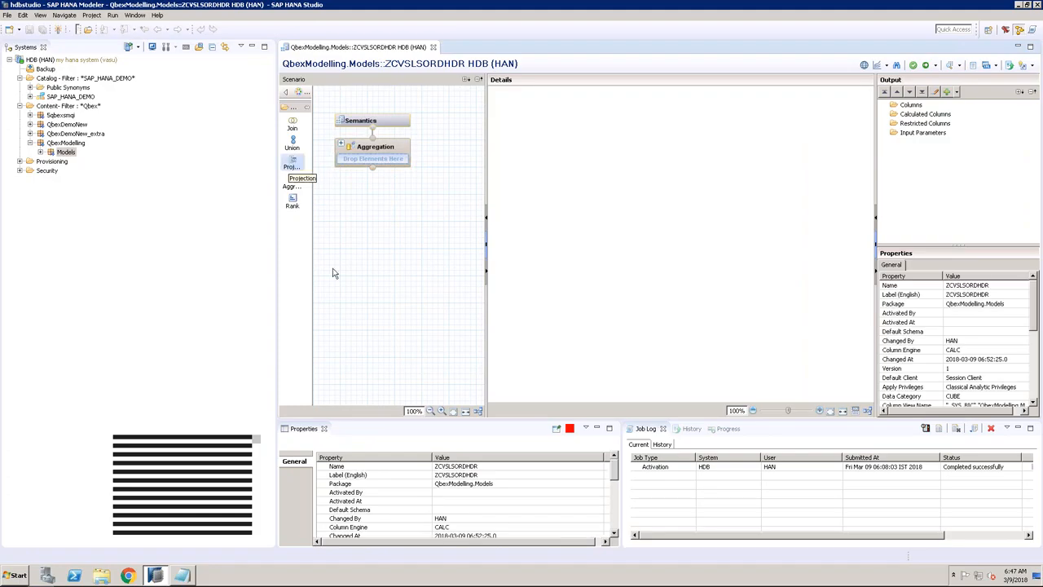
left_click(348, 294)
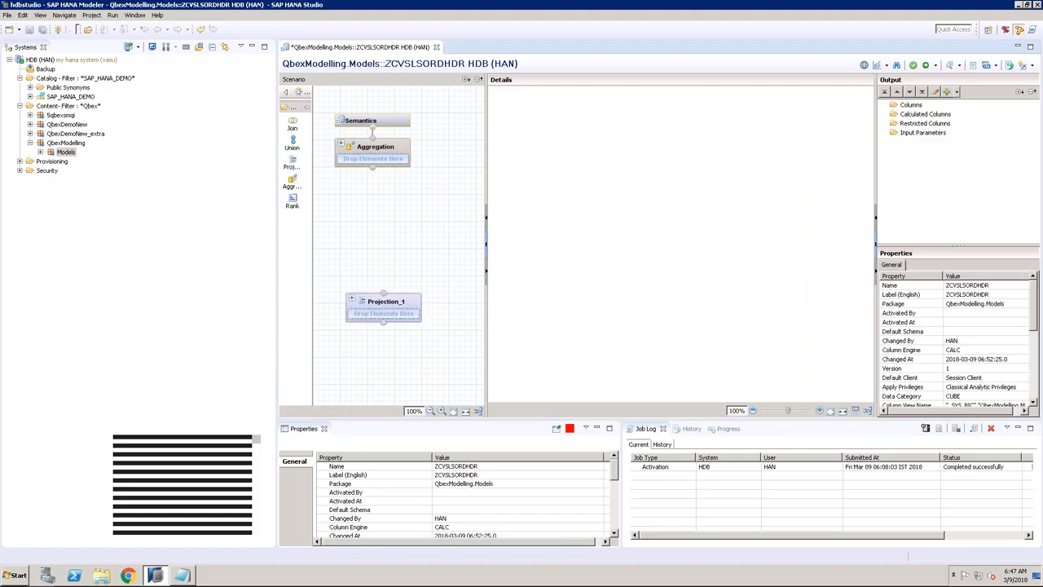
Add the SAP_HANA_DEMO table SO.Header as the source of the projection and minimize the systems tree.
left_click(31, 97)
left_click_drag(173, 484, 404, 315)
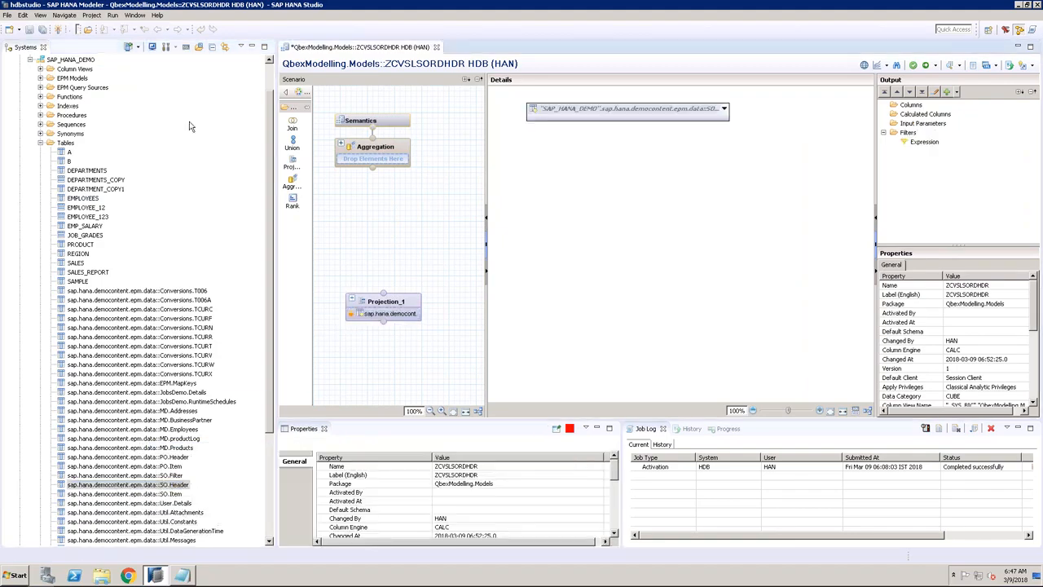
left_click(252, 47)
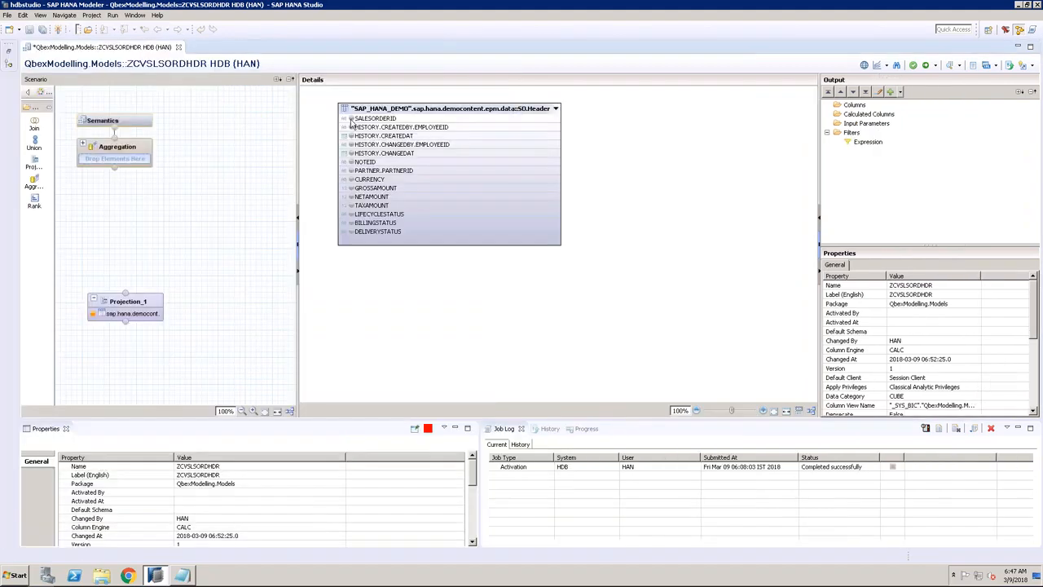
Add SALESORDERID, PARTNER.PARTNERID, CURRENCY, GROSSAMOUNT, NETAMOUNT, TAXAMOUNT, LIFECYCLESTATUS, BILLINGSTATUS and DELIVERYSTATUS to the projection's output.
left_click(353, 119)
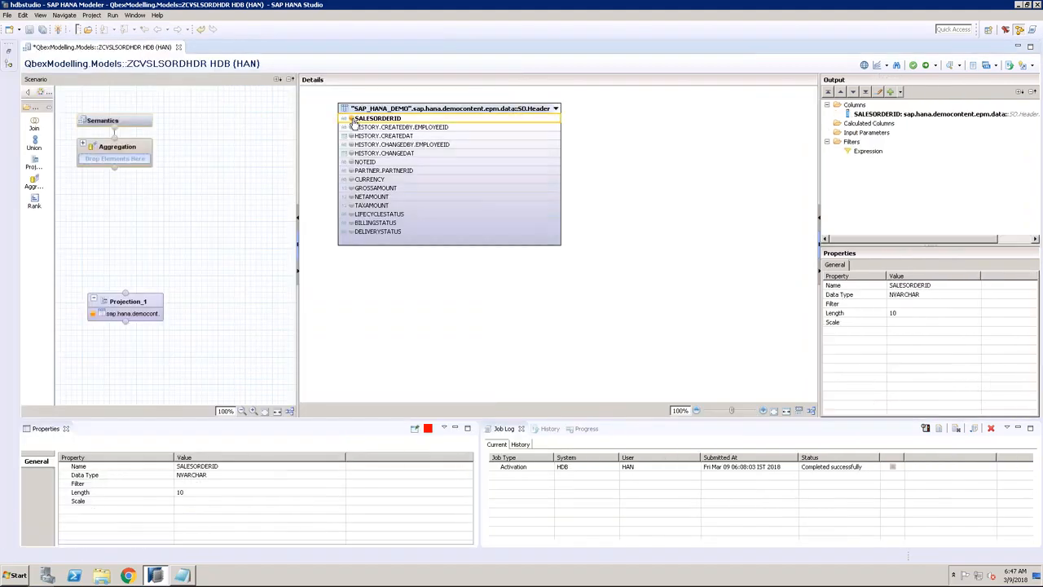
left_click(351, 171)
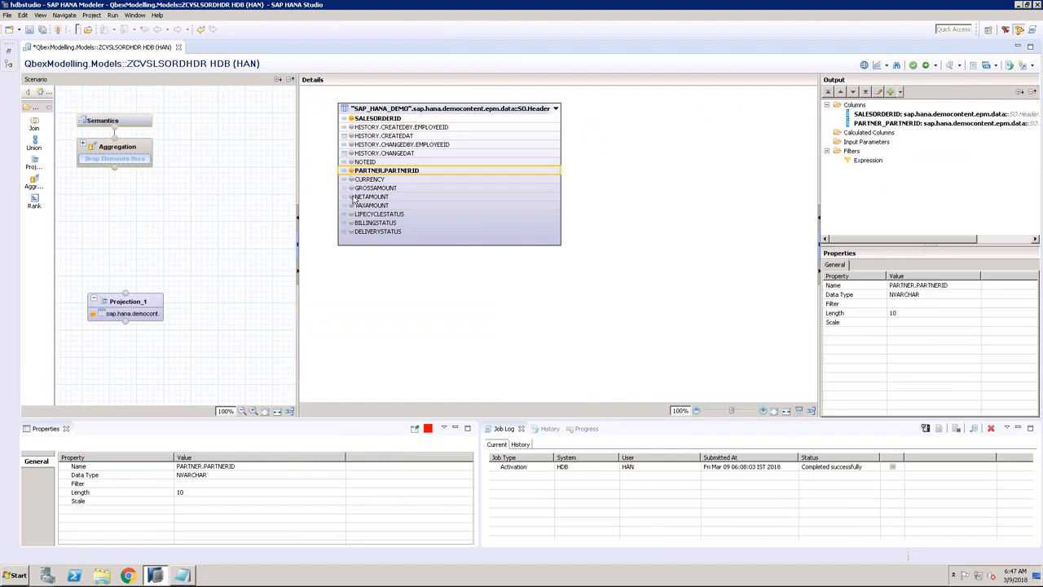
left_click(352, 179)
left_click(351, 189)
left_click(351, 197)
left_click(351, 205)
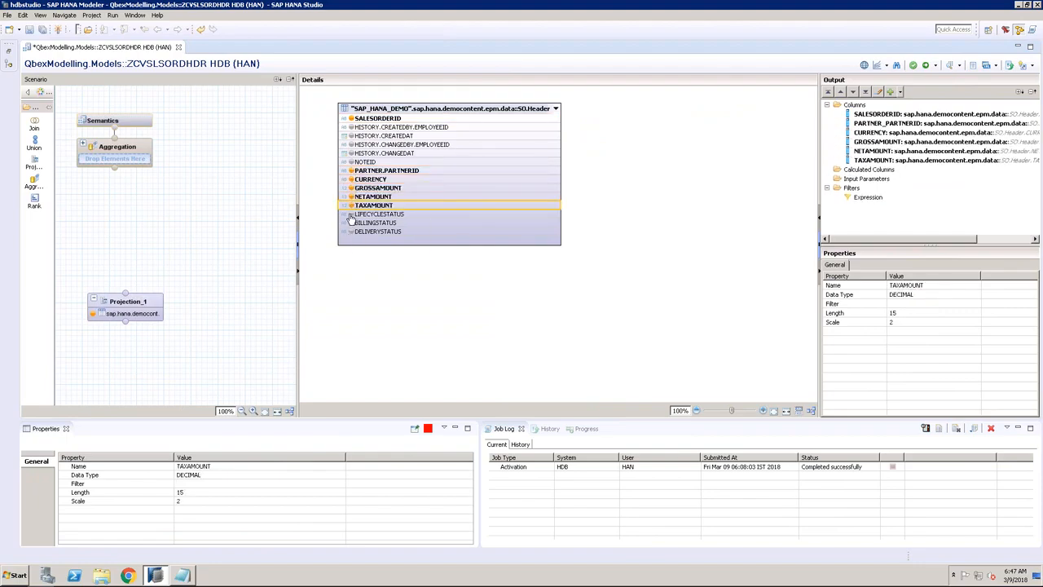
left_click(351, 214)
left_click(351, 223)
left_click(351, 232)
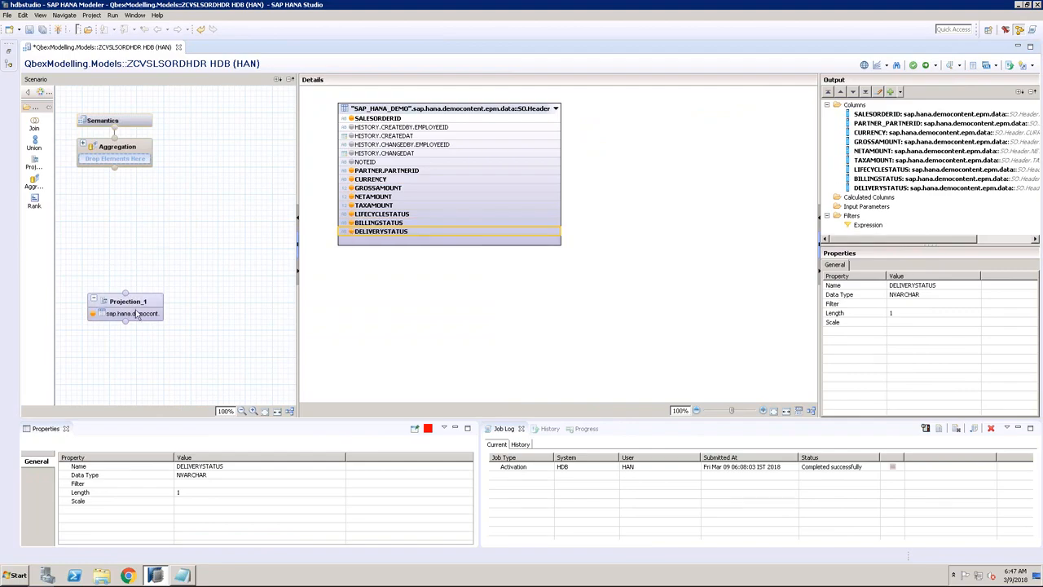
Restore the systems tree to show the QbexModelling.Models calculation views and add a Join node between the projection and the aggregation.
mouse_move(139, 302)
left_click(8, 52)
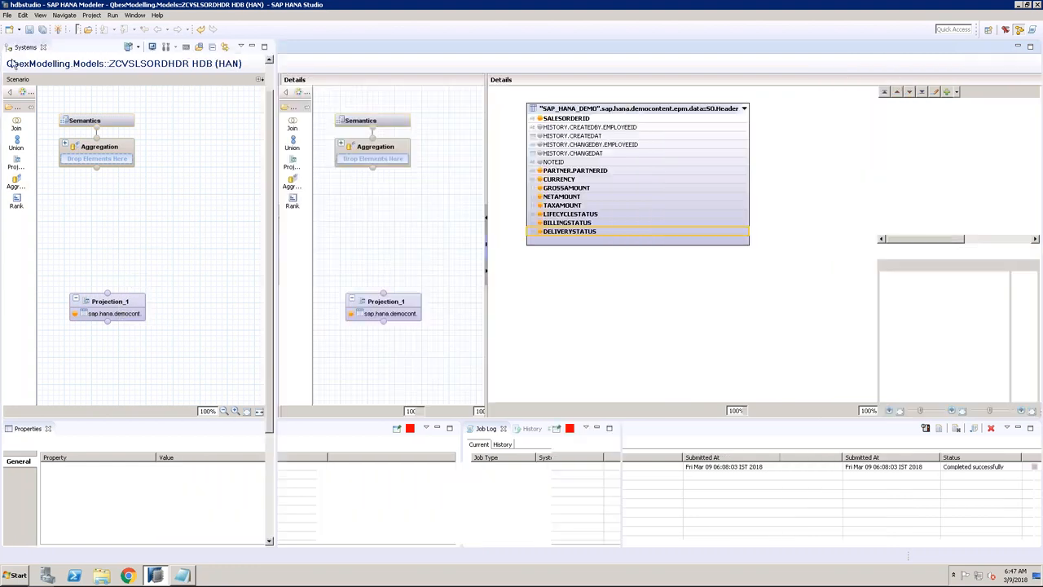
left_click(40, 143)
left_click(40, 254)
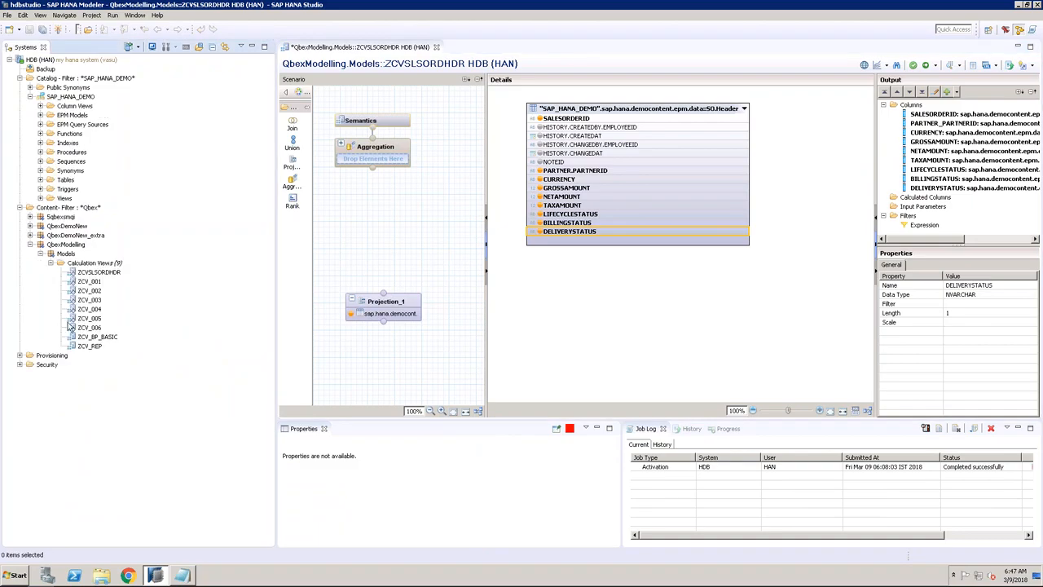
left_click(104, 338)
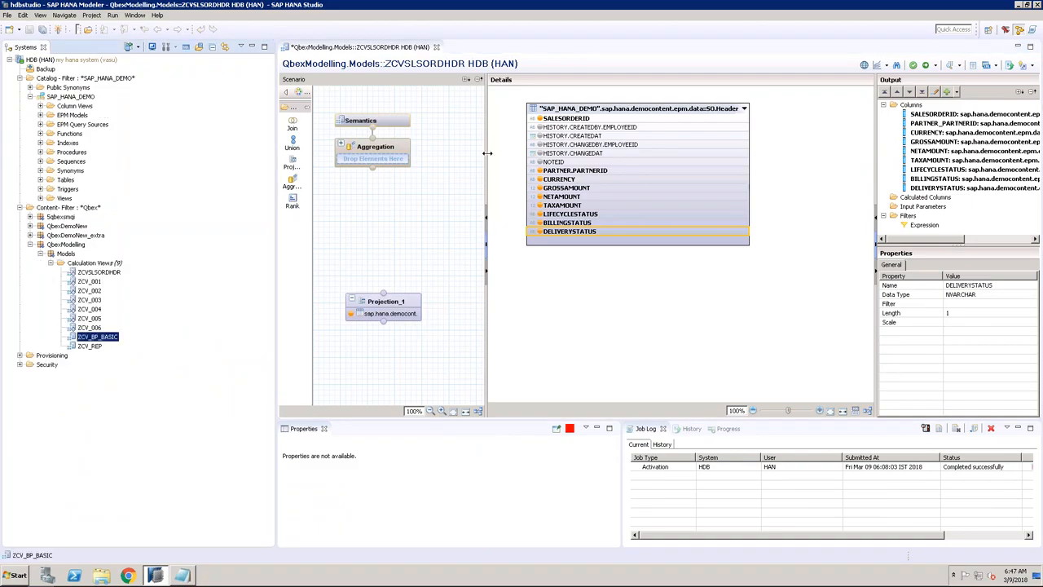
left_click_drag(487, 153, 538, 153)
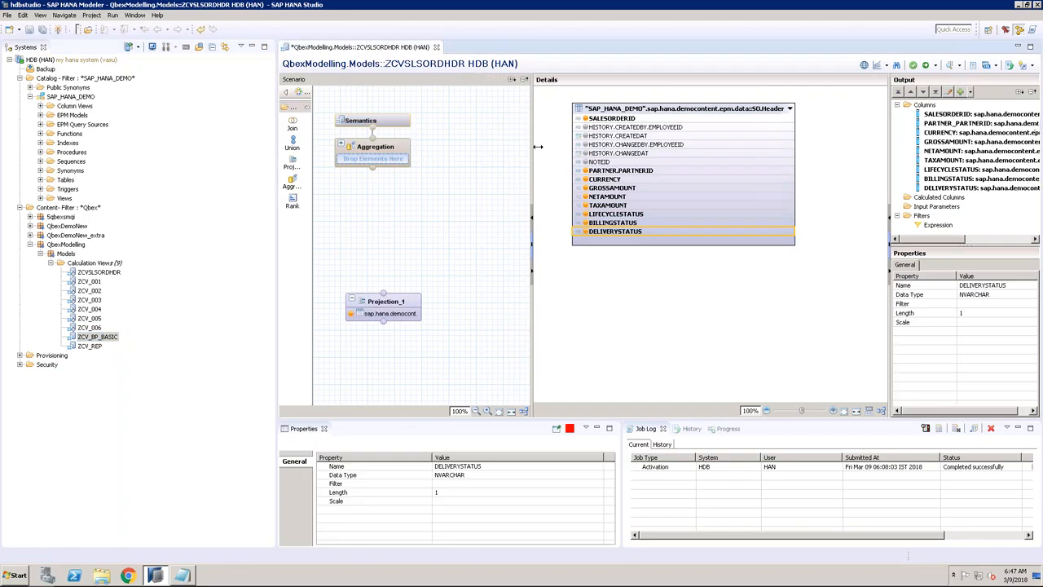
left_click(292, 125)
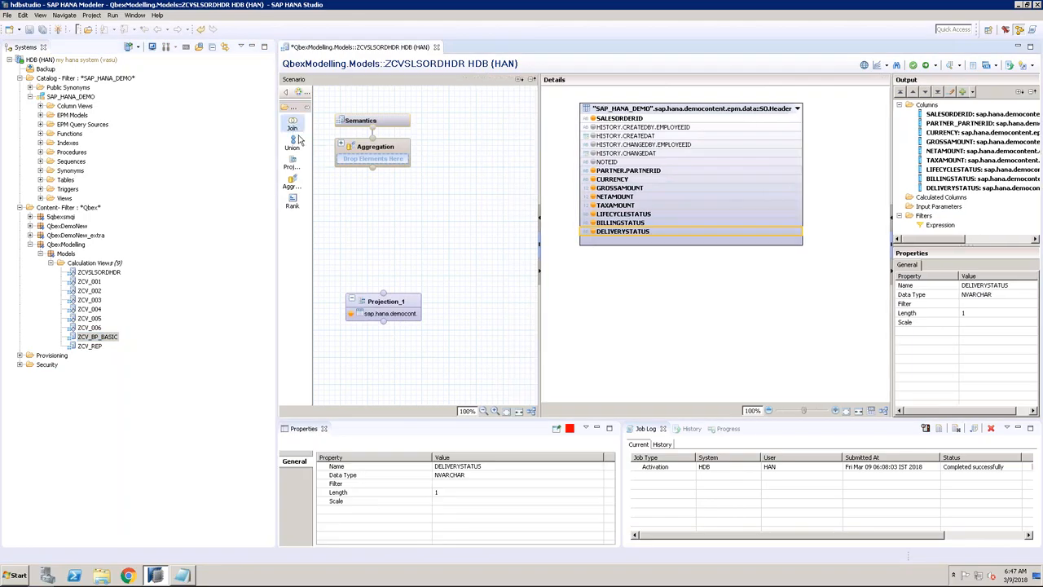
left_click(422, 221)
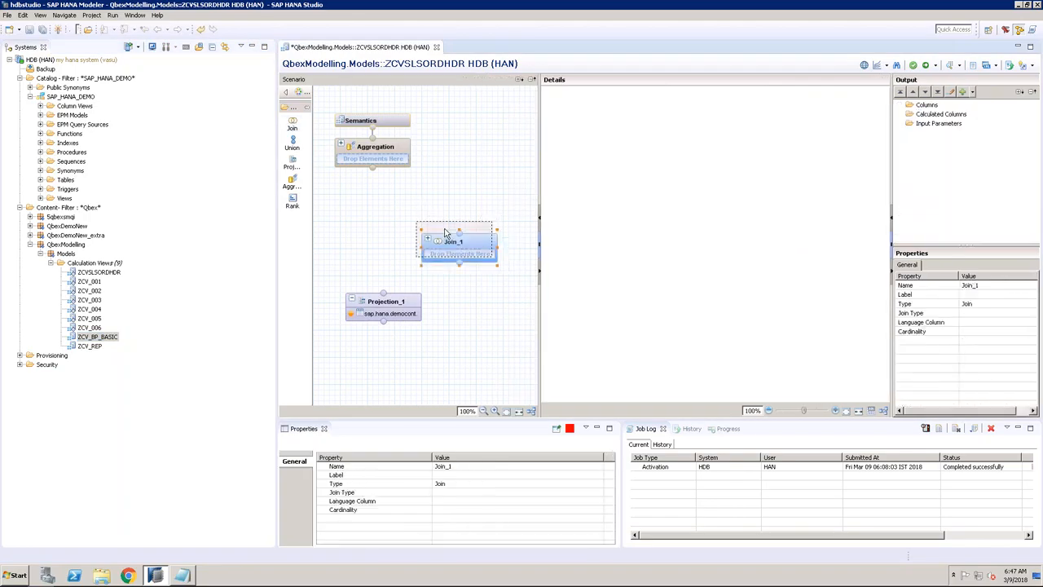
Connect Projection_1 and the ZCV_BP_BASIC calculation view as inputs of the Join node, and minimize the systems tree.
left_click_drag(383, 293, 454, 250)
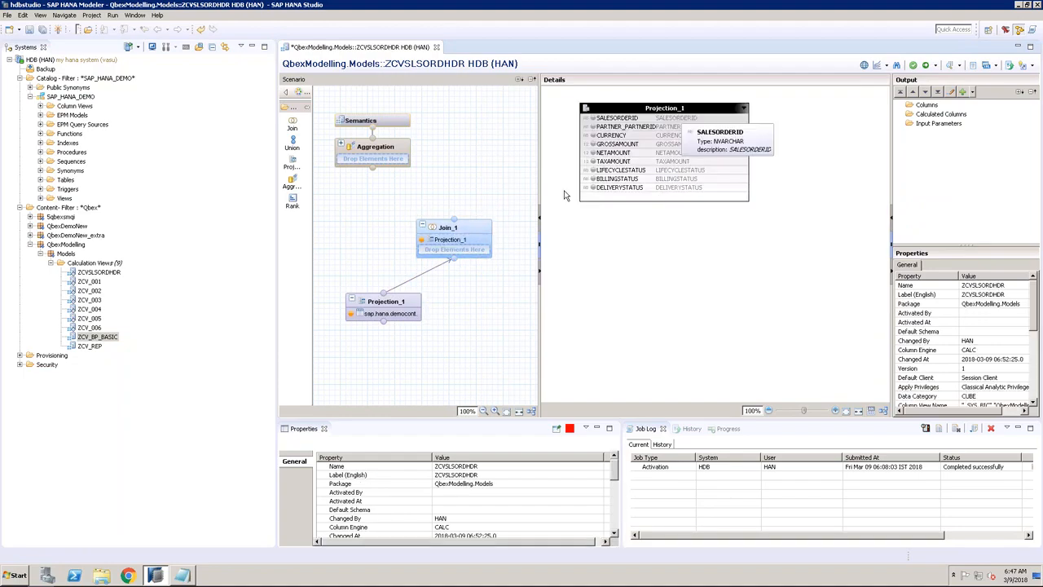
left_click_drag(105, 337, 479, 254)
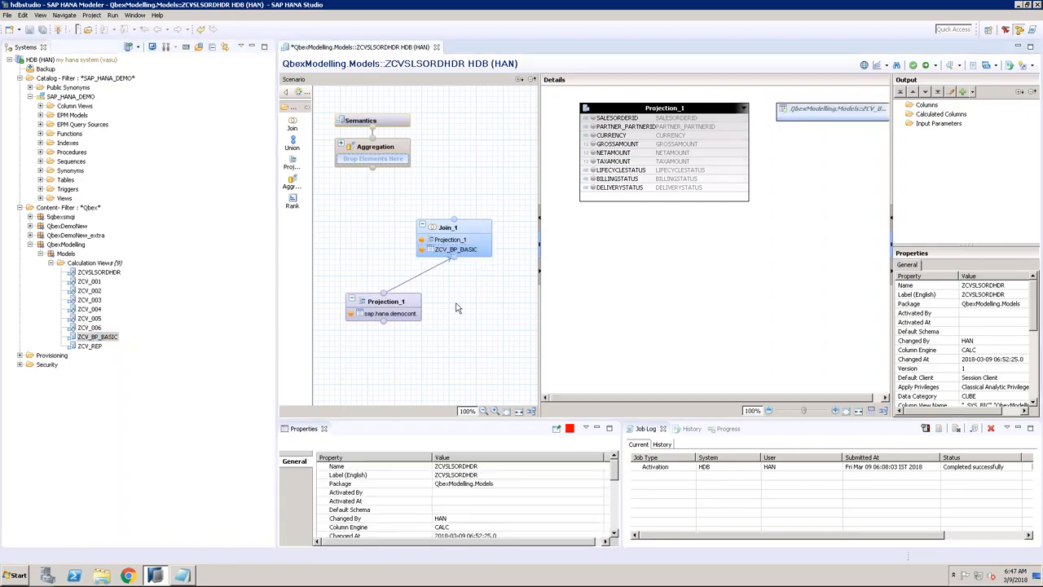
left_click(263, 47)
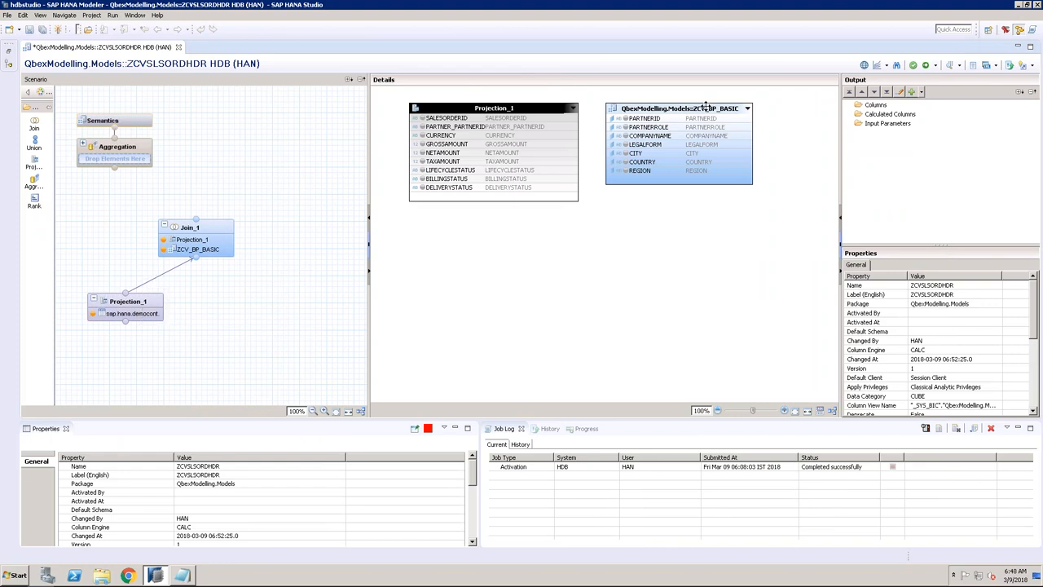
left_click_drag(706, 107, 722, 106)
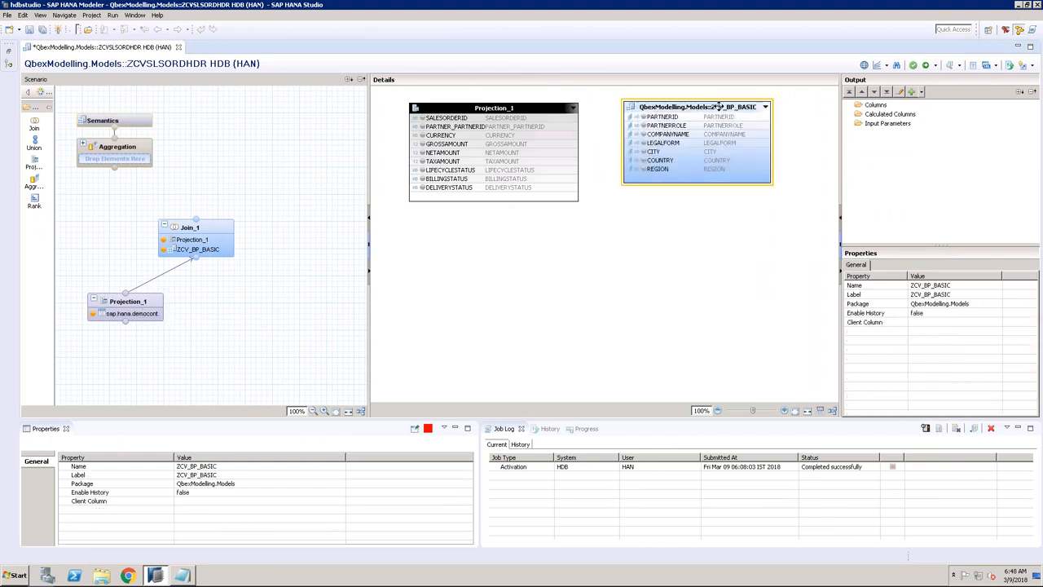
left_click(620, 269)
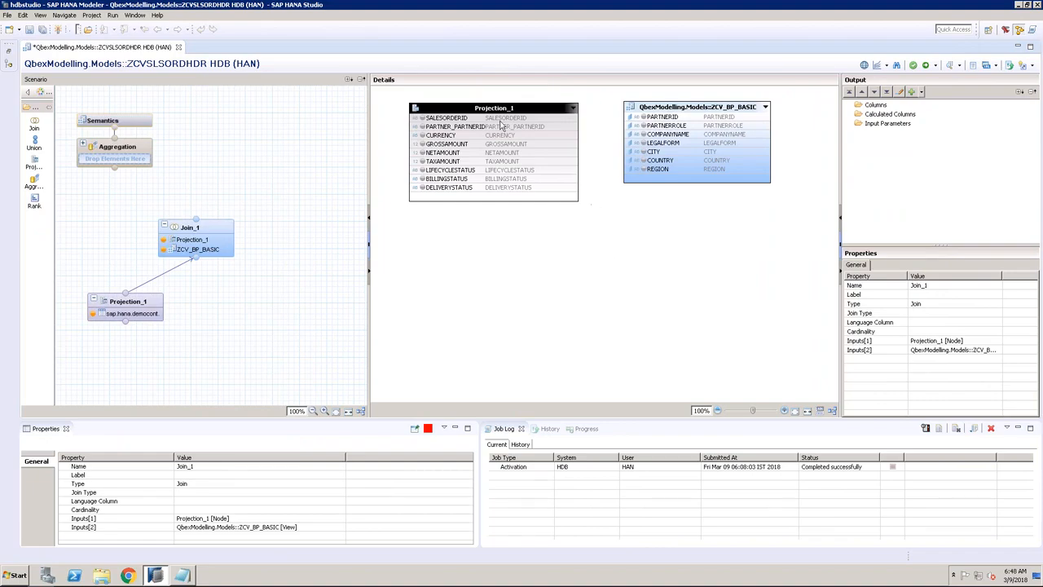
Start a new join definition with Projection_1 as the left table and ZCV_BP_BASIC as the right table.
right_click(579, 221)
left_click(603, 227)
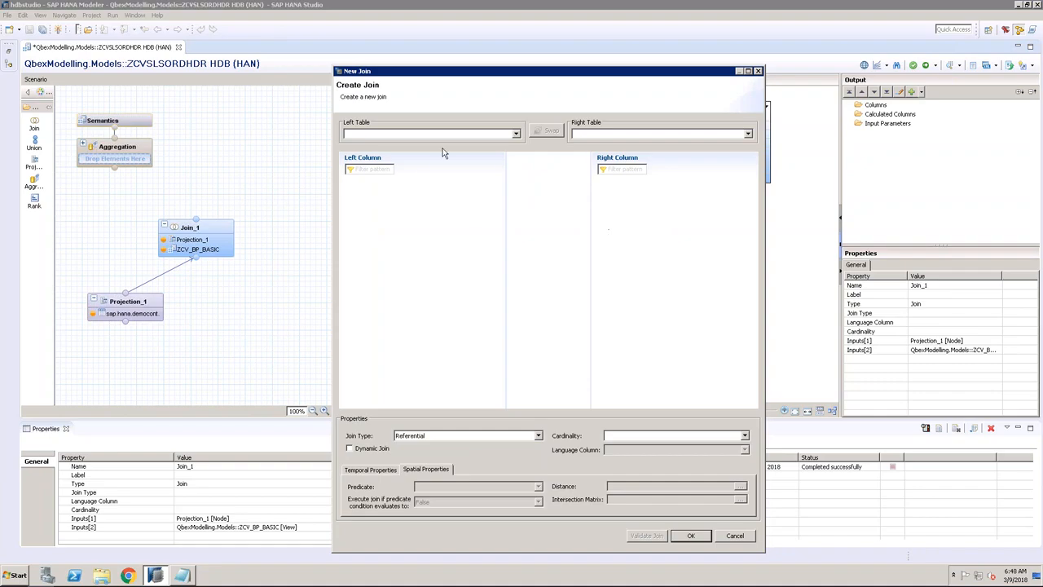
left_click(516, 134)
left_click(438, 145)
left_click(607, 136)
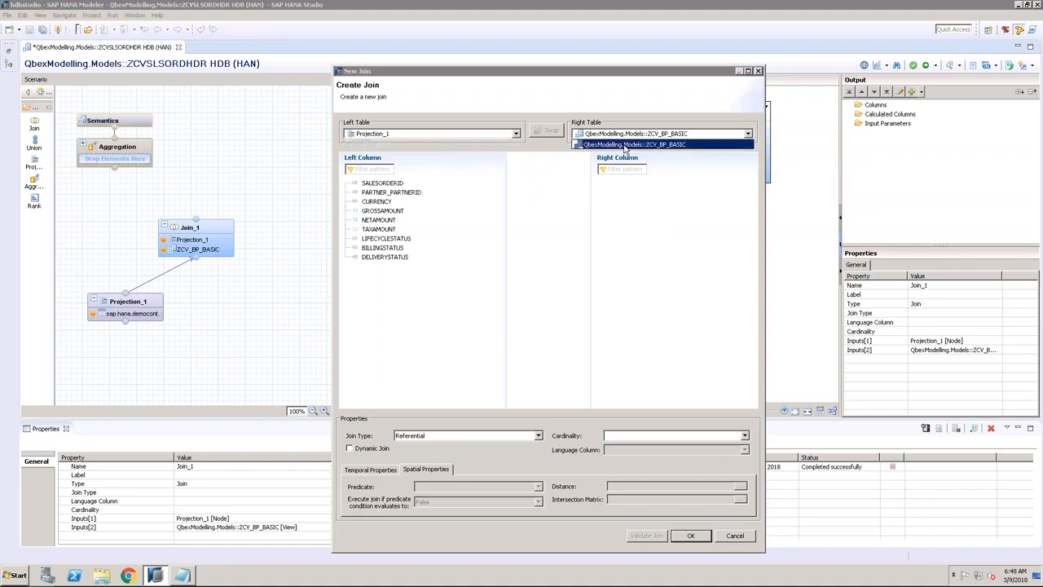
left_click(653, 145)
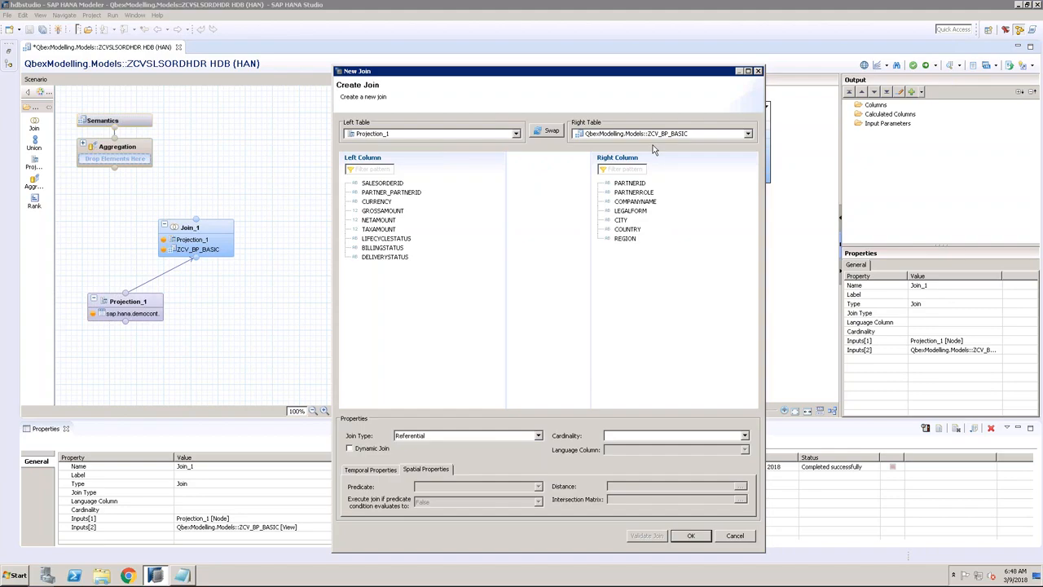
Link PARTNER_PARTNERID to PARTNERID and create the join with the Right Outer join type.
left_click_drag(412, 193, 634, 189)
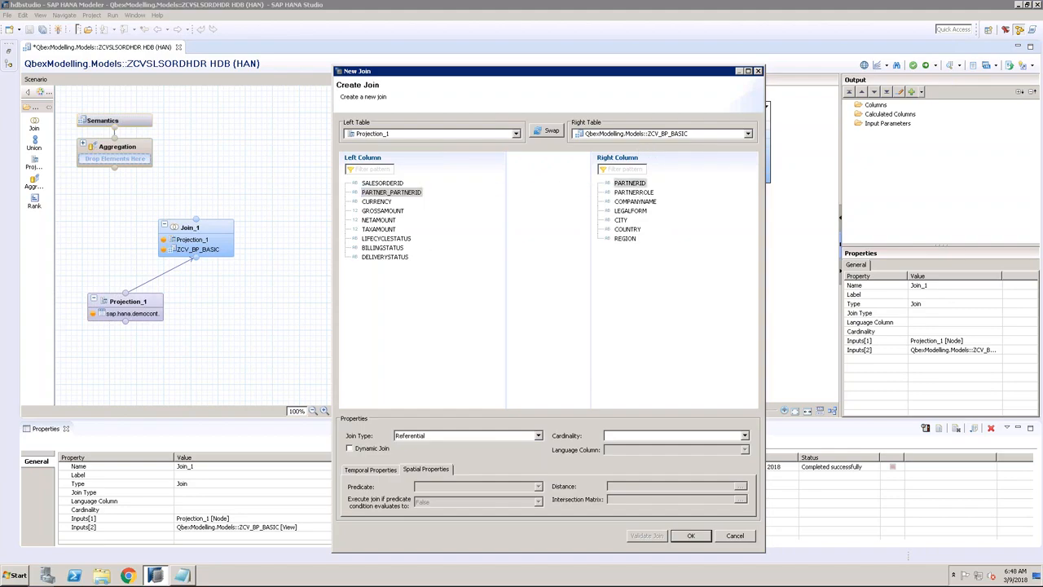
left_click(538, 439)
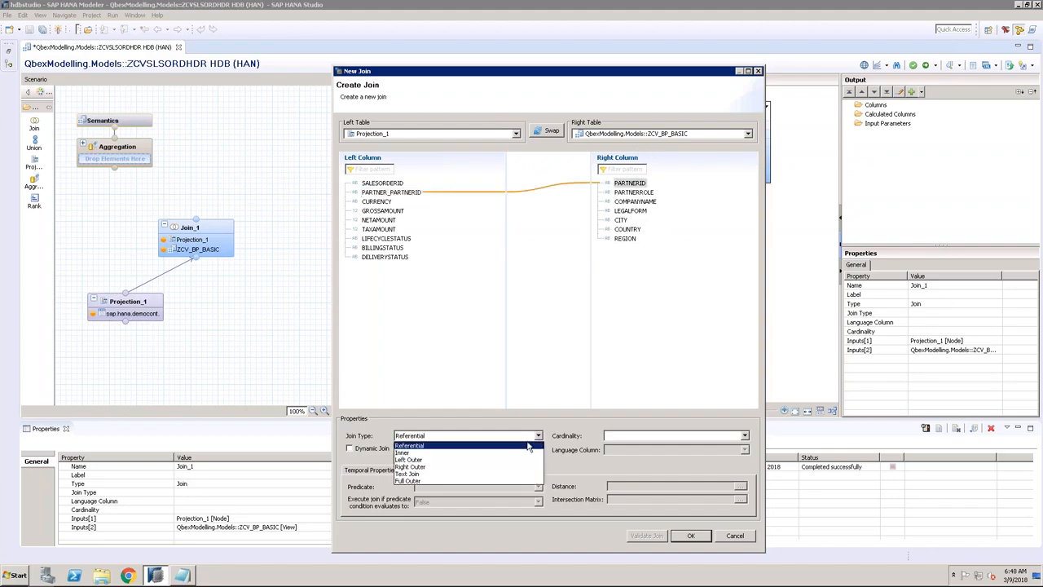
left_click(417, 468)
left_click(690, 536)
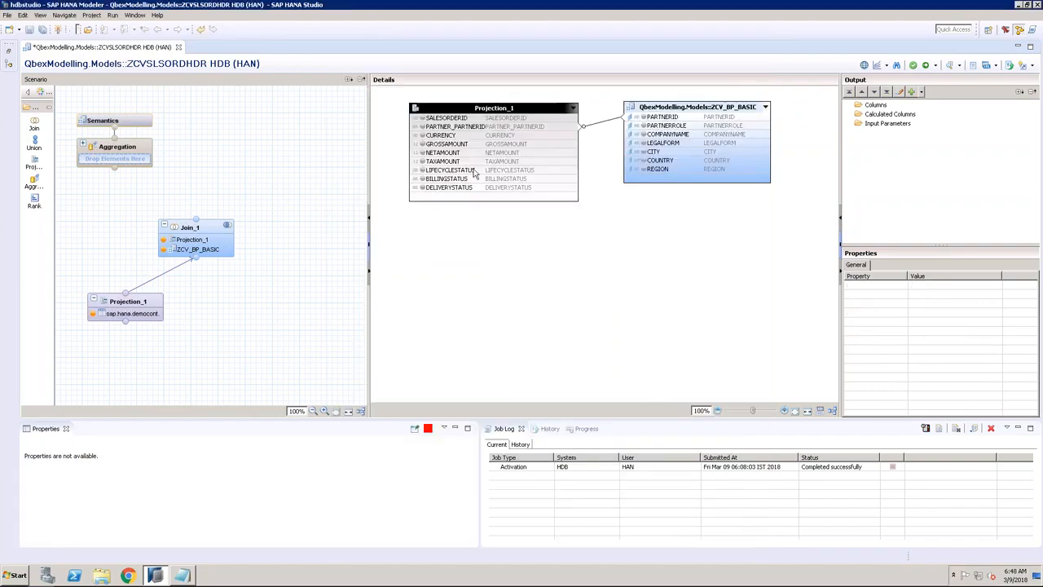
Add all Projection_1 columns, from SALESORDERID through DELIVERYSTATUS, to the join's output.
left_click(448, 119)
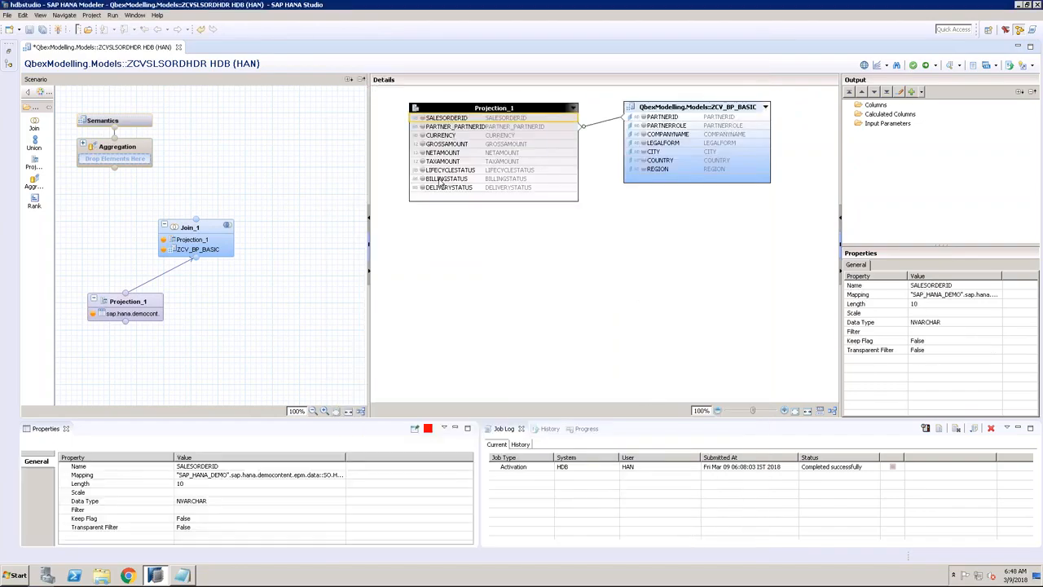
left_click(443, 188, "shift")
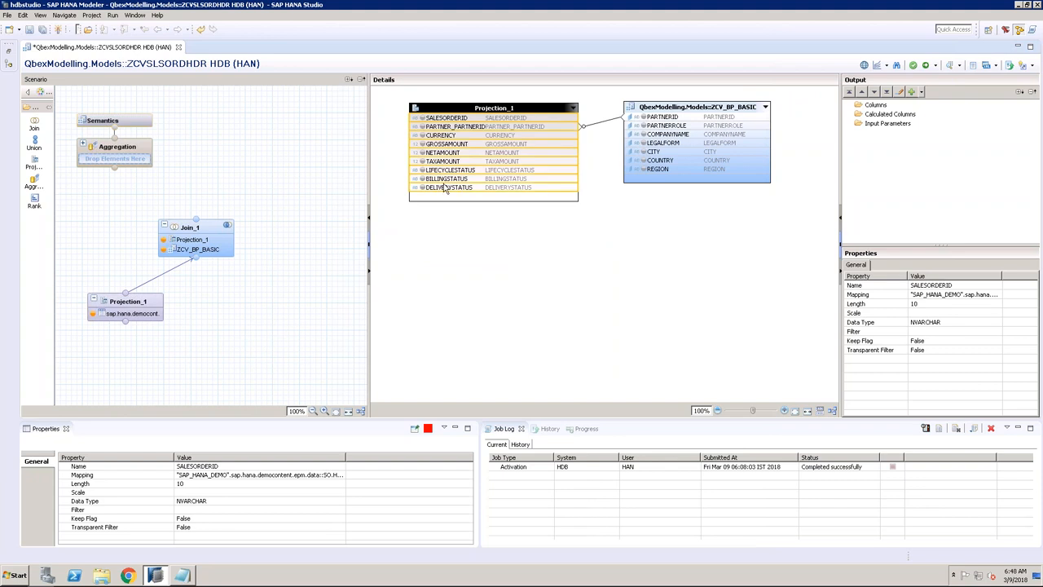
right_click(446, 191)
left_click(468, 196)
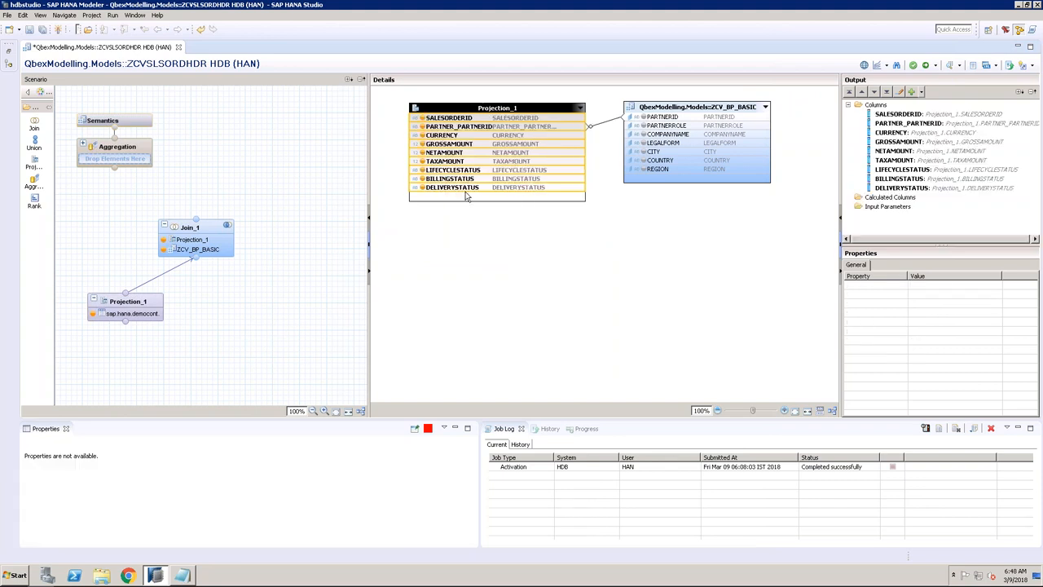
Add PARTNERROLE, COMPANYNAME, LEGALFORM, CITY, COUNTRY and REGION from ZCV_BP_BASIC to the join's output.
left_click(668, 127)
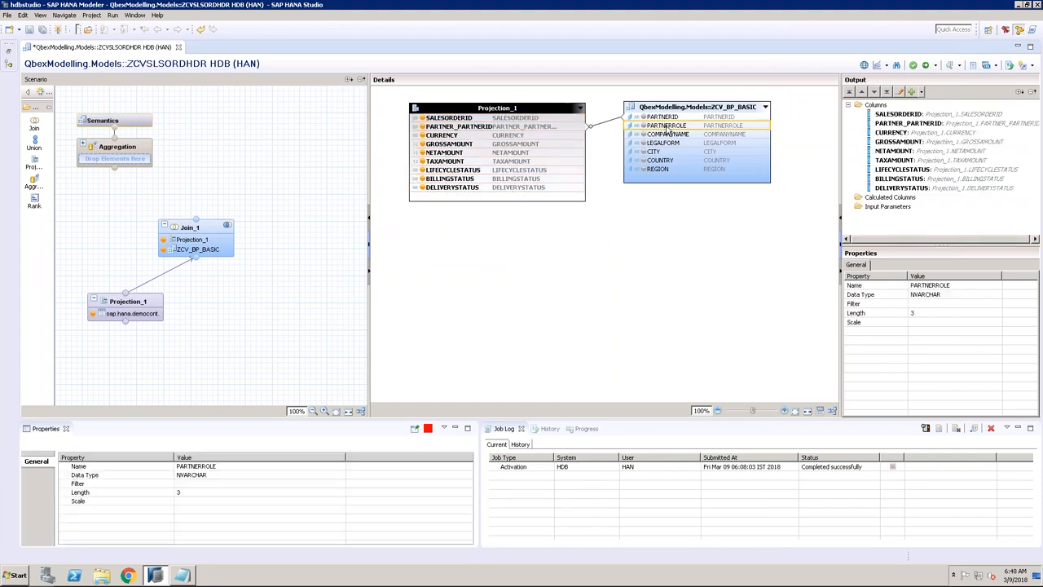
left_click(660, 170, "shift")
right_click(659, 168)
left_click(685, 172)
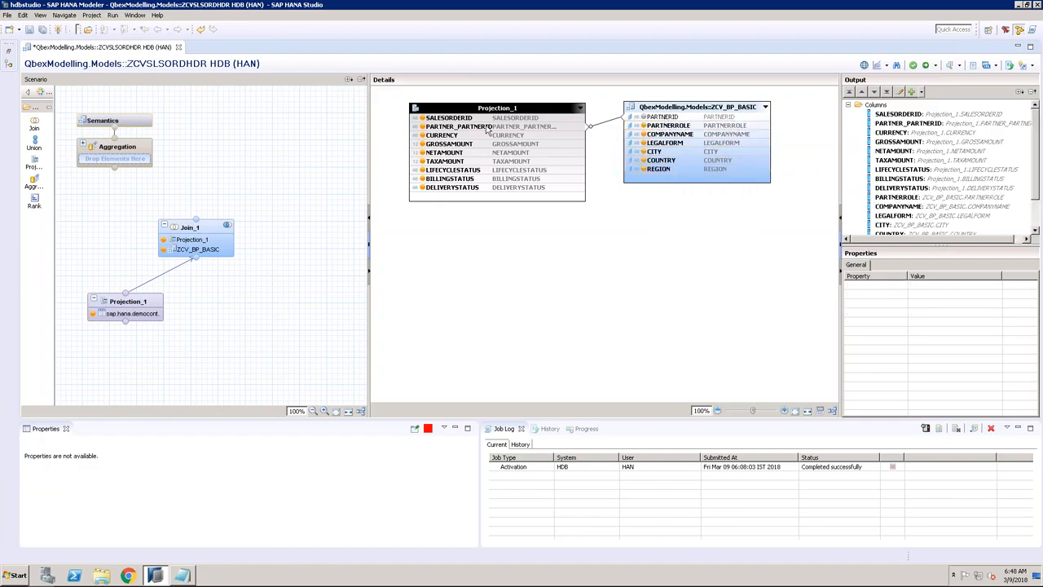
Connect Join_1 as the input of the Aggregation node and show the aggregation's details.
mouse_move(202, 222)
left_click_drag(197, 219, 115, 166)
left_click(127, 148)
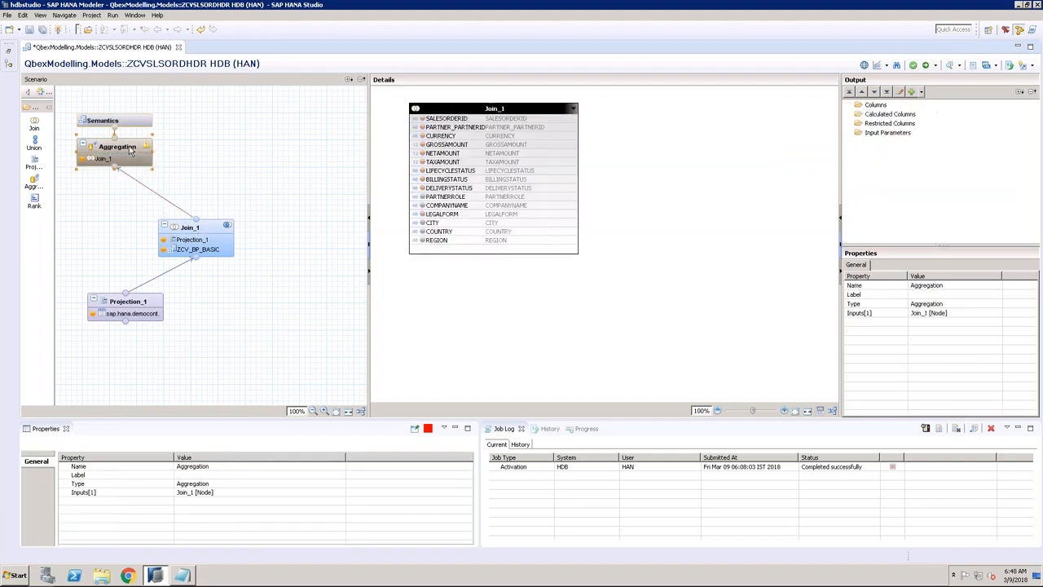
Add GROSSAMOUNT, NETAMOUNT and TAXAMOUNT to the Aggregation node's output as aggregated columns.
left_click(441, 145)
left_click(443, 154, "ctrl")
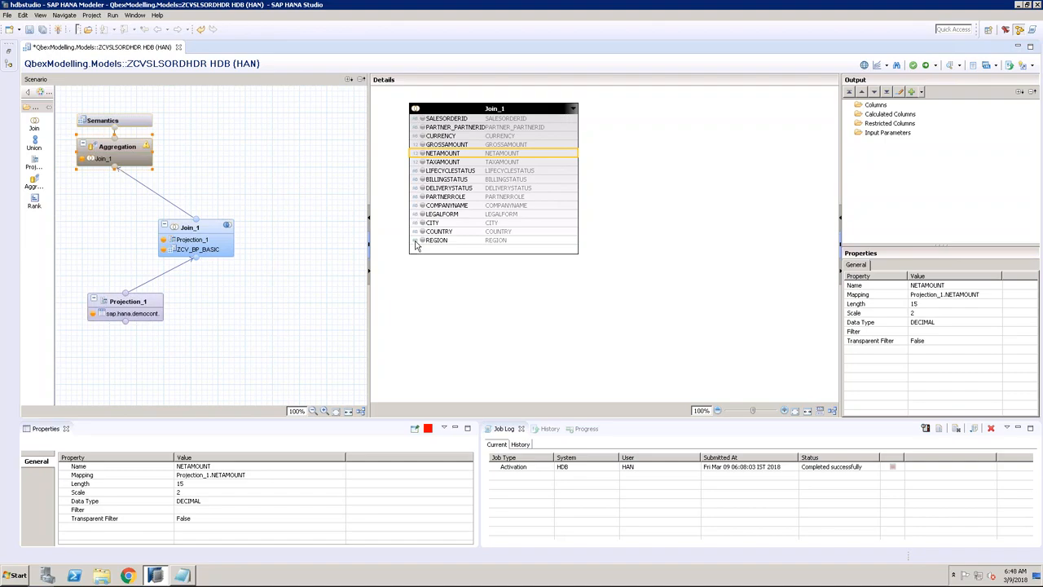
left_click(448, 145)
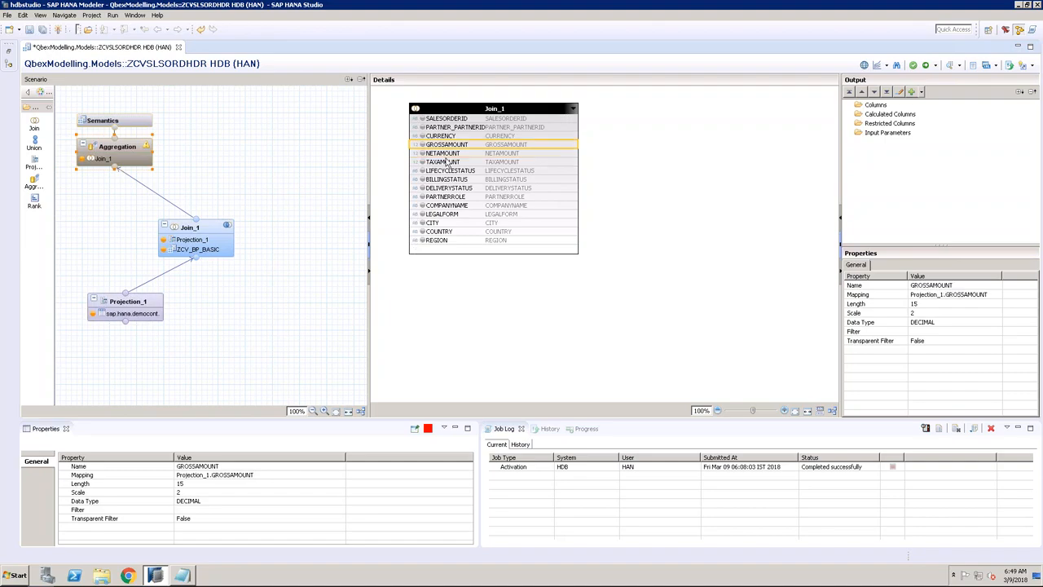
left_click(447, 162, "shift")
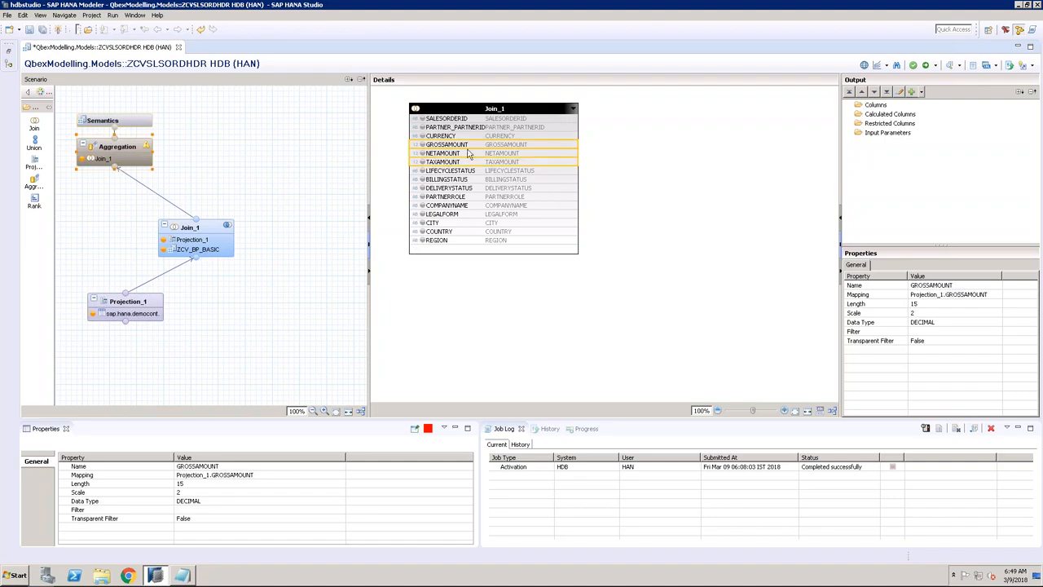
left_click(472, 145)
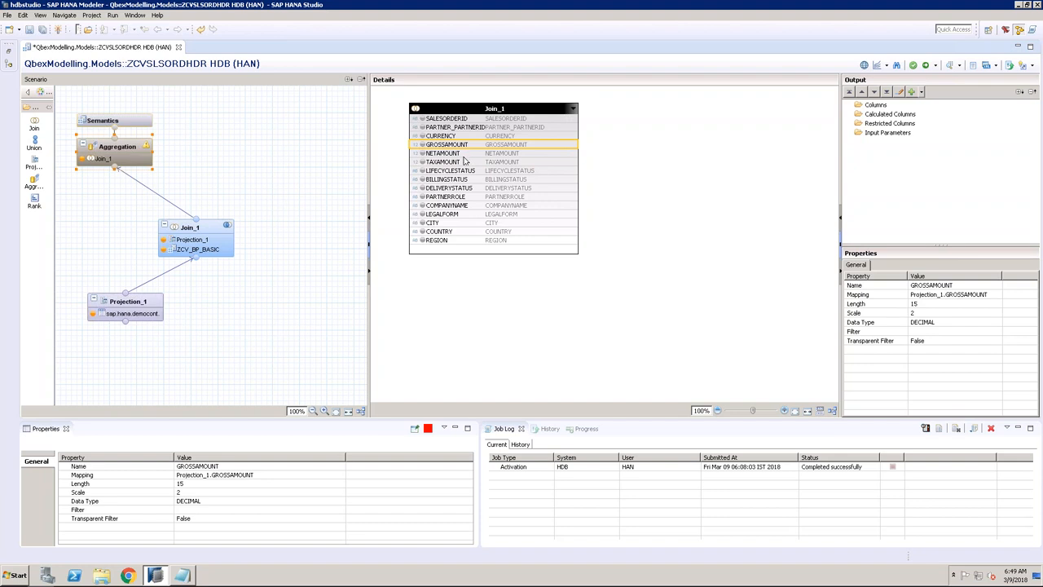
left_click(468, 162, "shift")
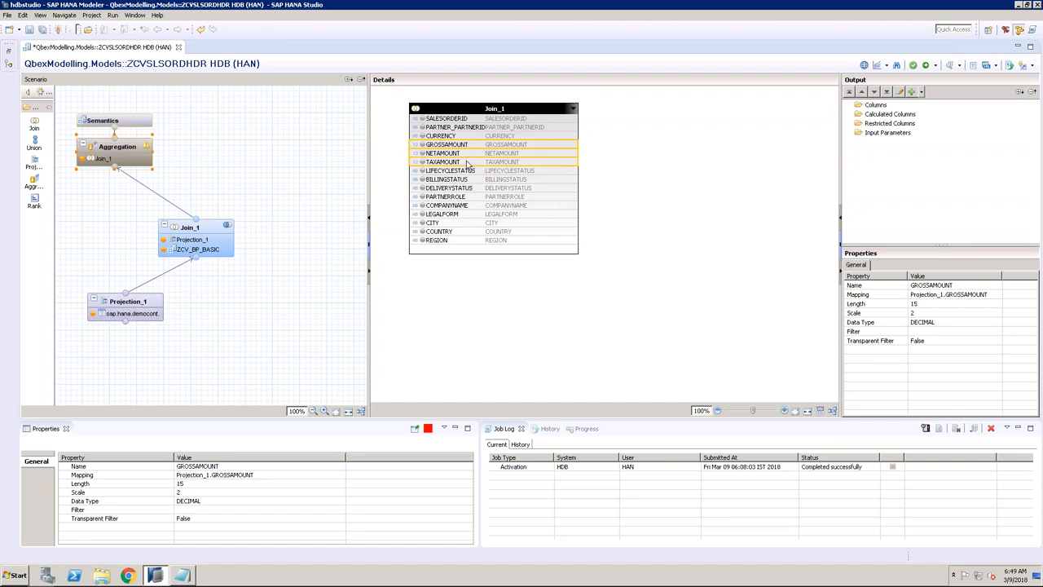
right_click(467, 163)
left_click(512, 166)
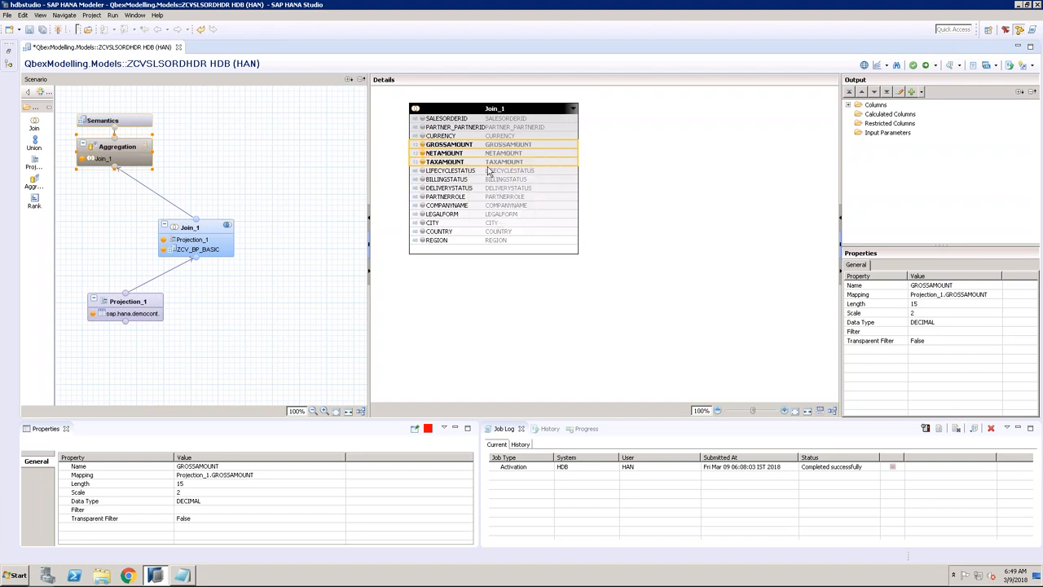
Check the aggregation type of the GROSSAMOUNT, NETAMOUNT and TAXAMOUNT output columns.
left_click(939, 116)
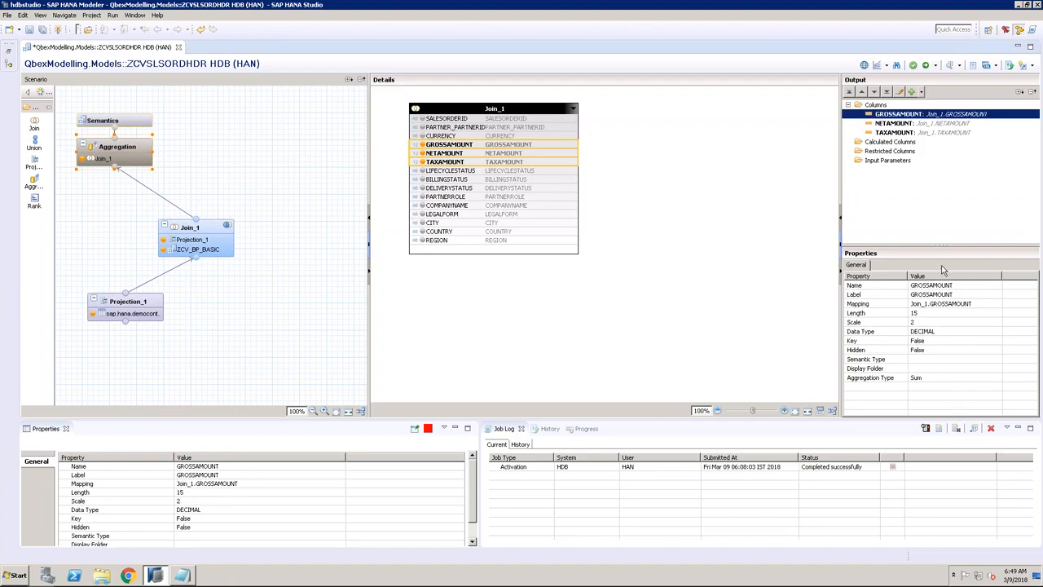
left_click(924, 124)
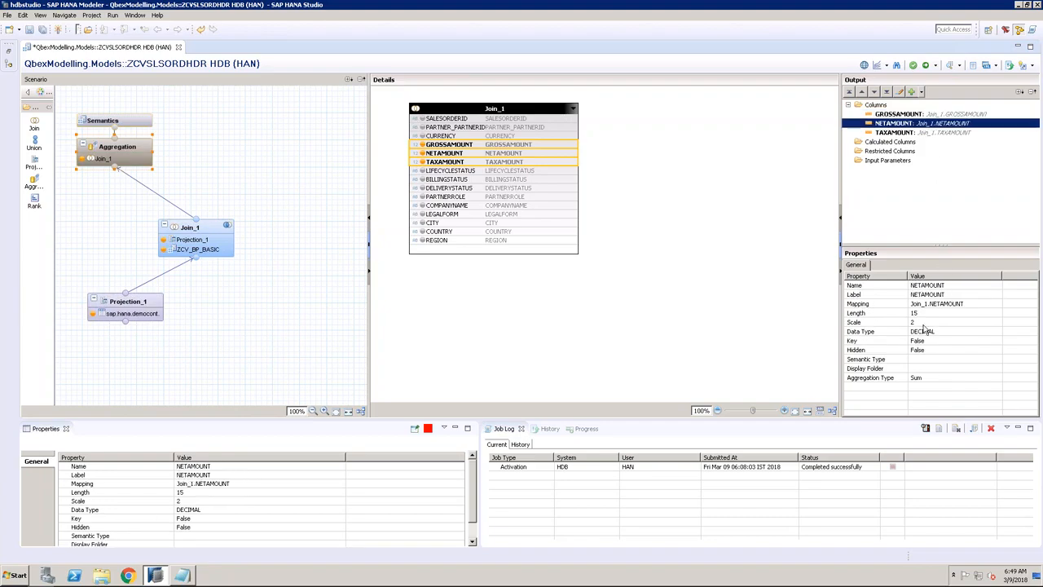
left_click(916, 133)
left_click(934, 377)
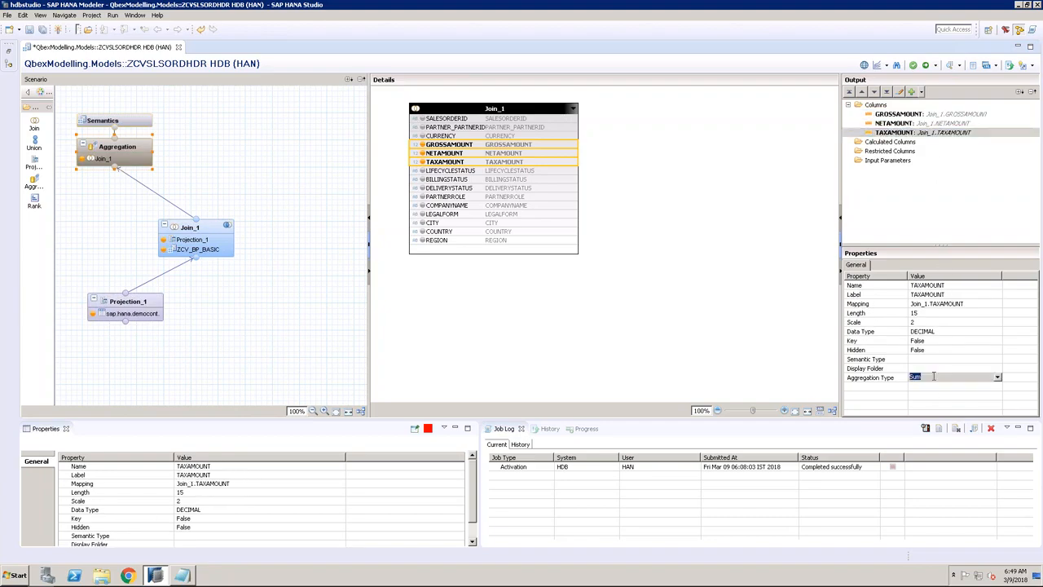
left_click(585, 282)
Add SALESORDERID, PARTNER_PARTNERID and CURRENCY to the Aggregation node's output as regular columns.
left_click(453, 120)
left_click(452, 136, "shift")
right_click(455, 138)
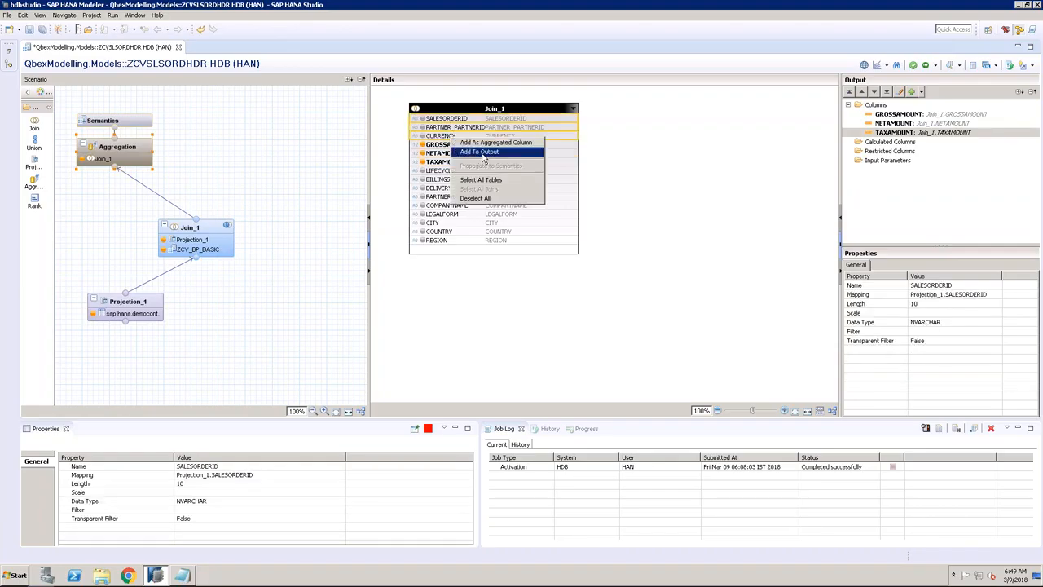
left_click(483, 151)
Add the columns from LIFECYCLESTATUS through REGION to the Aggregation node's output as regular columns.
left_click(456, 171)
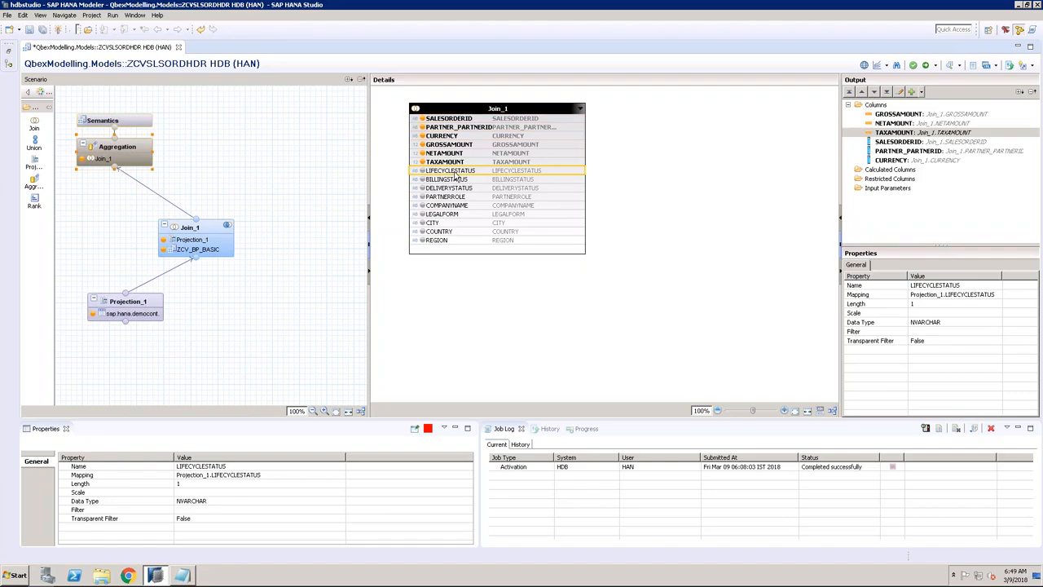
left_click(450, 241, "shift")
right_click(449, 242)
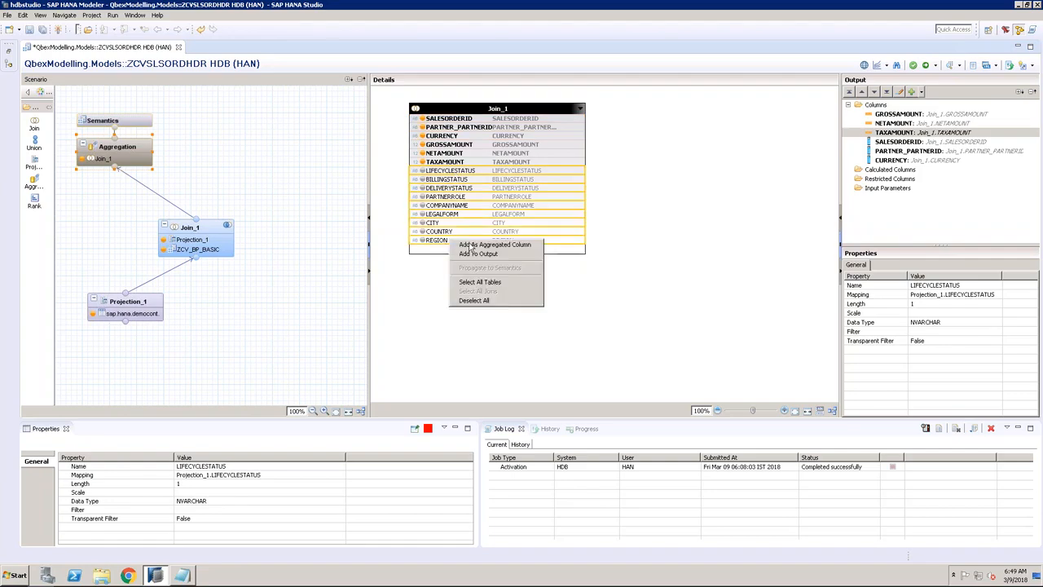
left_click(490, 256)
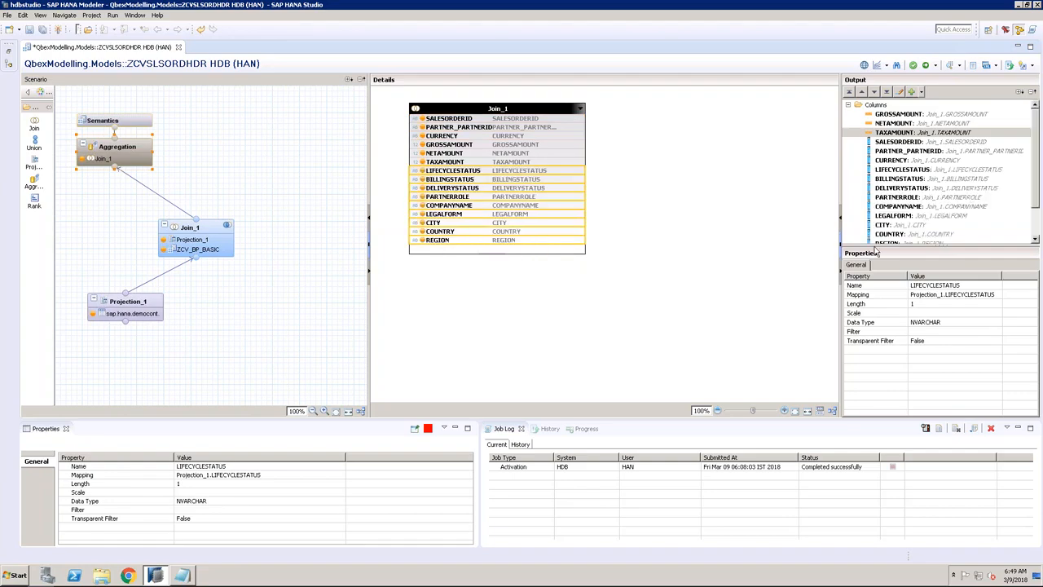
Review the properties of the three amount columns and the rest of the Aggregation node's output column list.
left_click(907, 115)
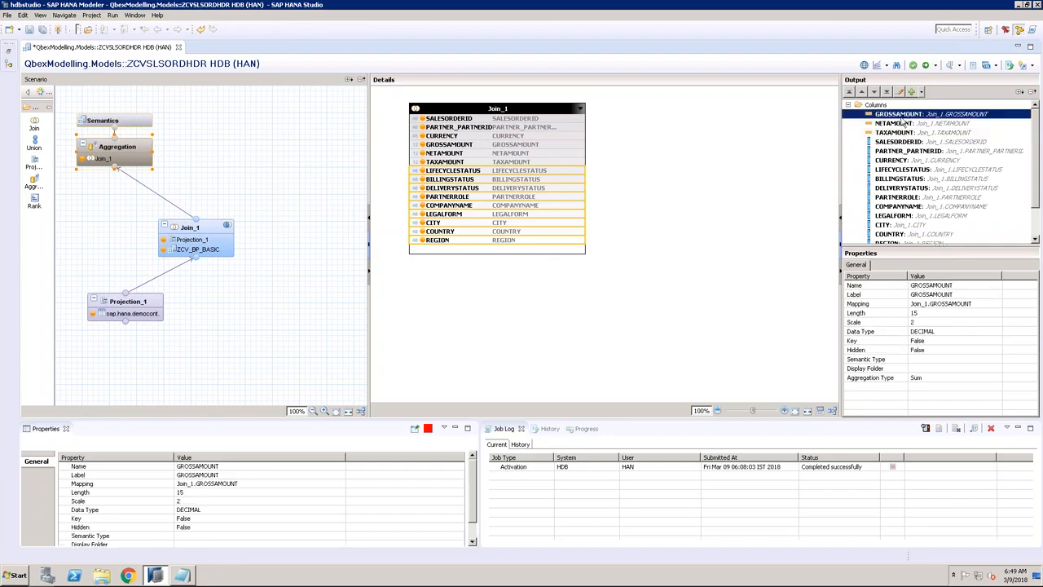
left_click(901, 123)
left_click(899, 132)
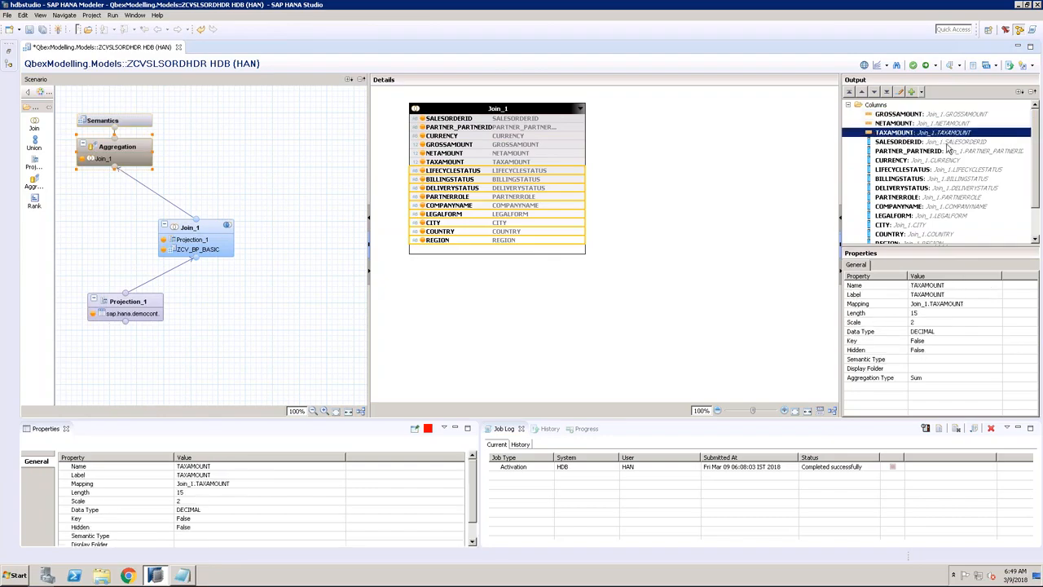
scroll(1038, 186, "down", 2)
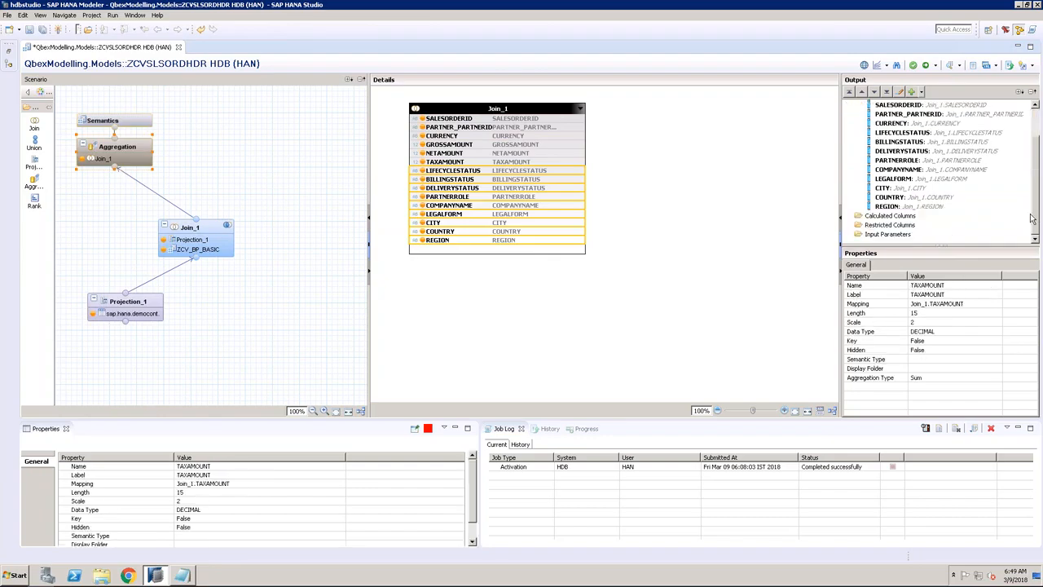
Show the Semantics node's columns and set the type of SALESORDERID to Attribute.
left_click(131, 119)
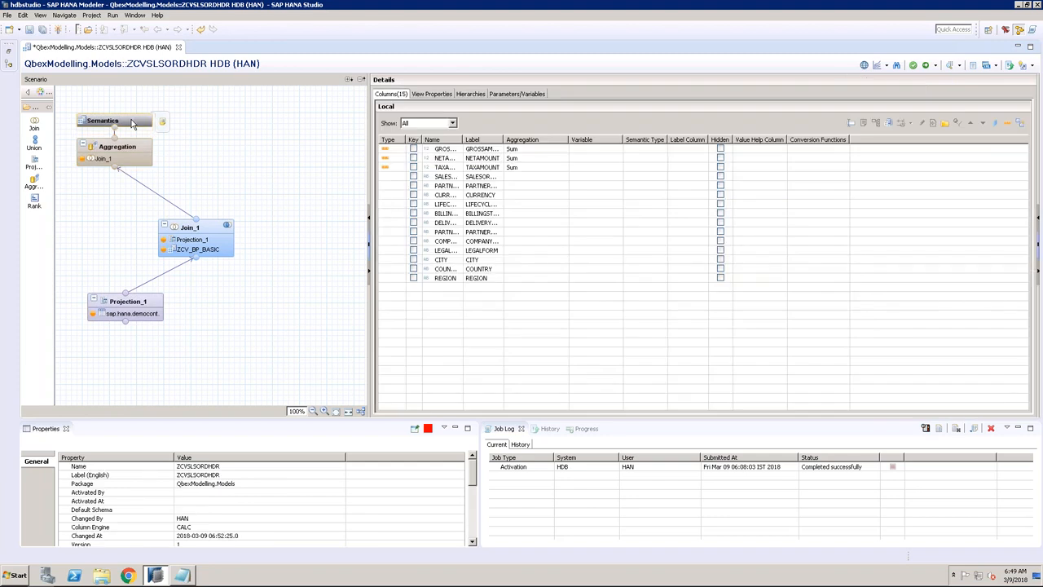
left_click(402, 177)
left_click(402, 178)
left_click(422, 186)
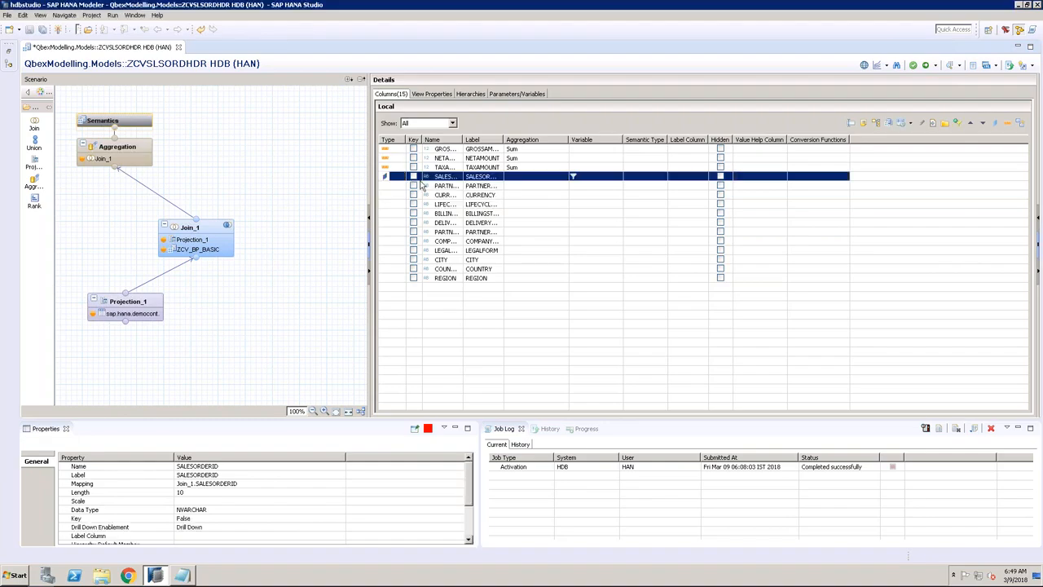
Check the type options of TAXAMOUNT and auto-assign the Attribute type to the remaining untyped columns.
left_click(400, 167)
left_click(401, 167)
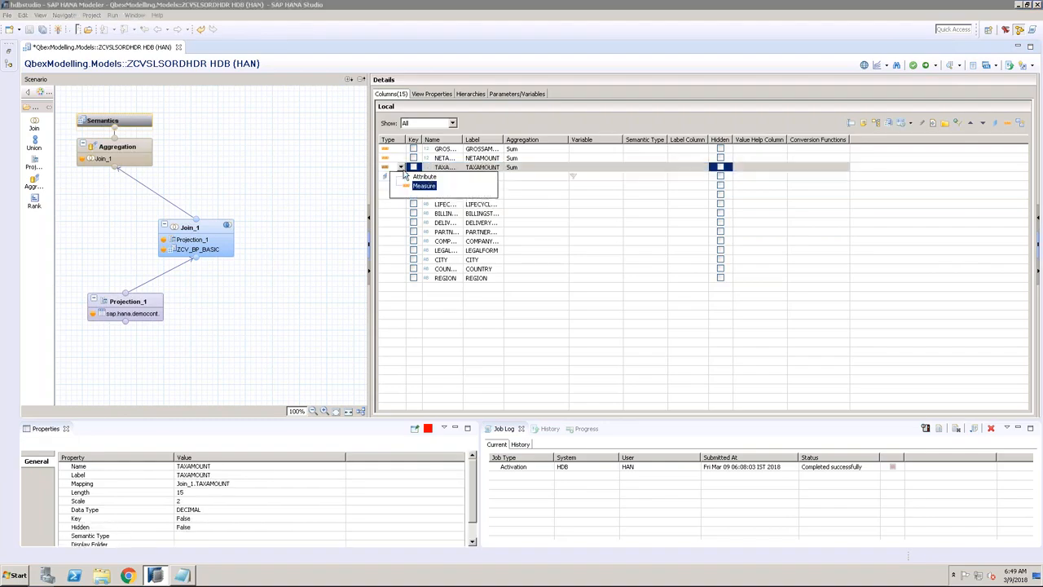
left_click(512, 241)
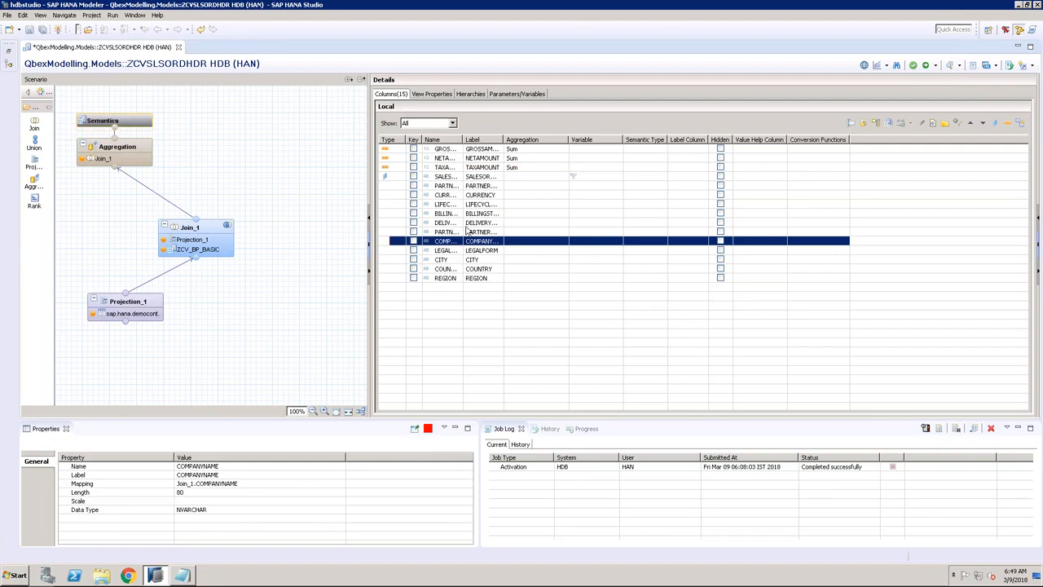
left_click(1022, 125)
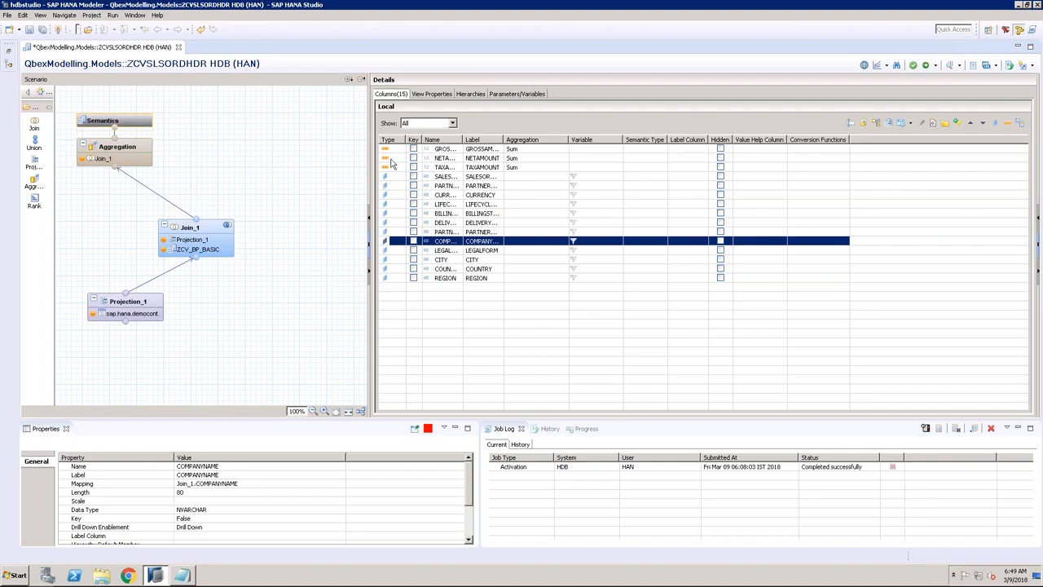
Set the Default Client of the ZCVSLSORDHDR view to Cross Client in its view properties.
left_click(431, 95)
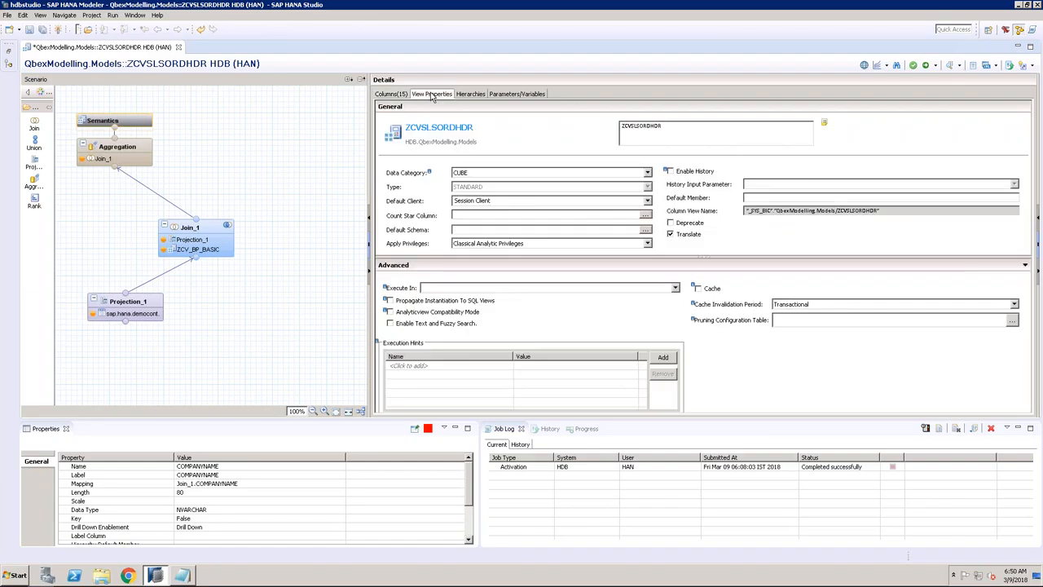
left_click(647, 201)
left_click(586, 218)
Examine the view's Column View Name and its schema part.
left_click_drag(882, 211, 732, 211)
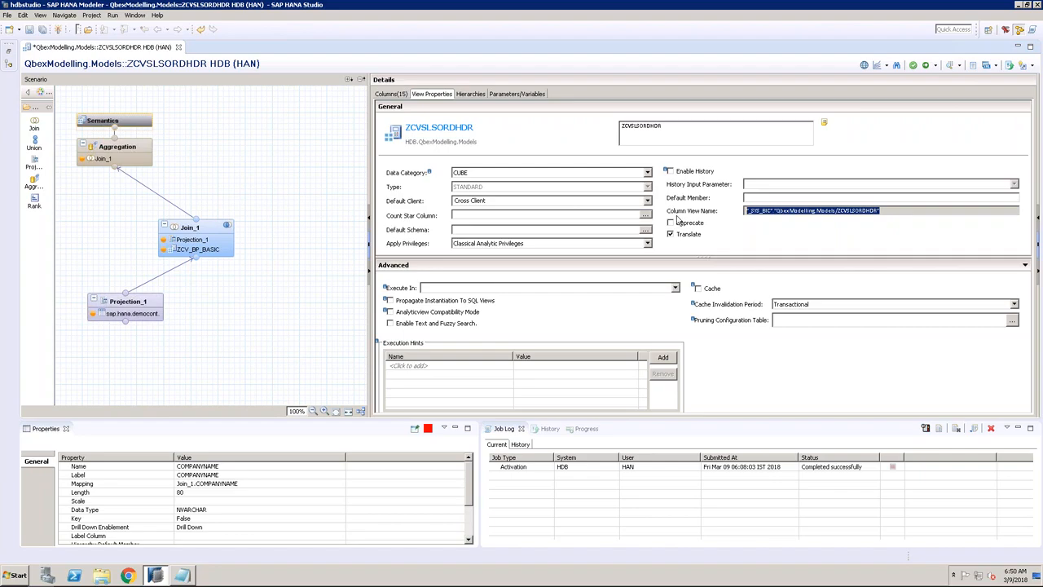
left_click(756, 211)
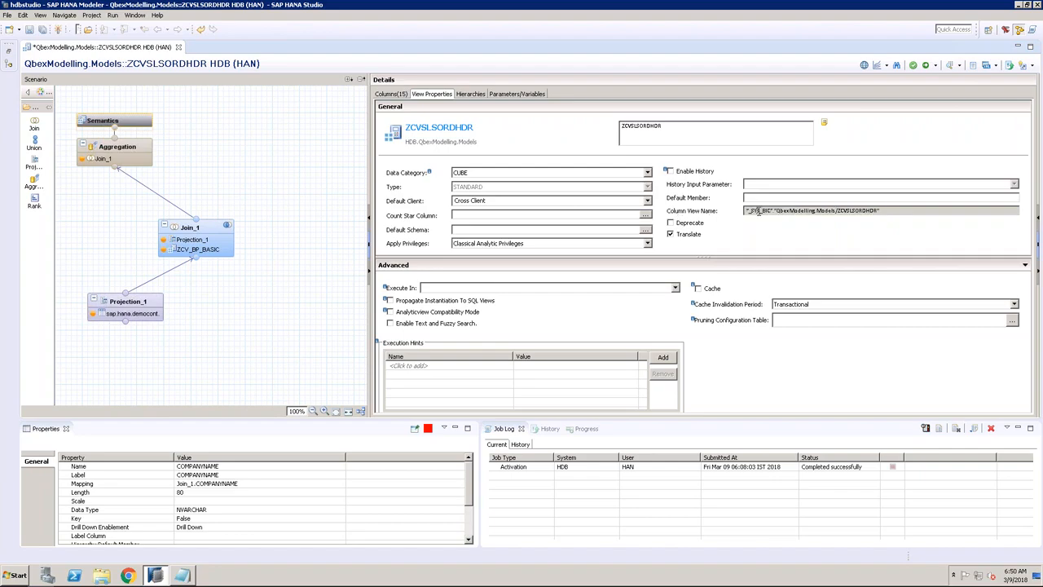
left_click_drag(772, 211, 733, 211)
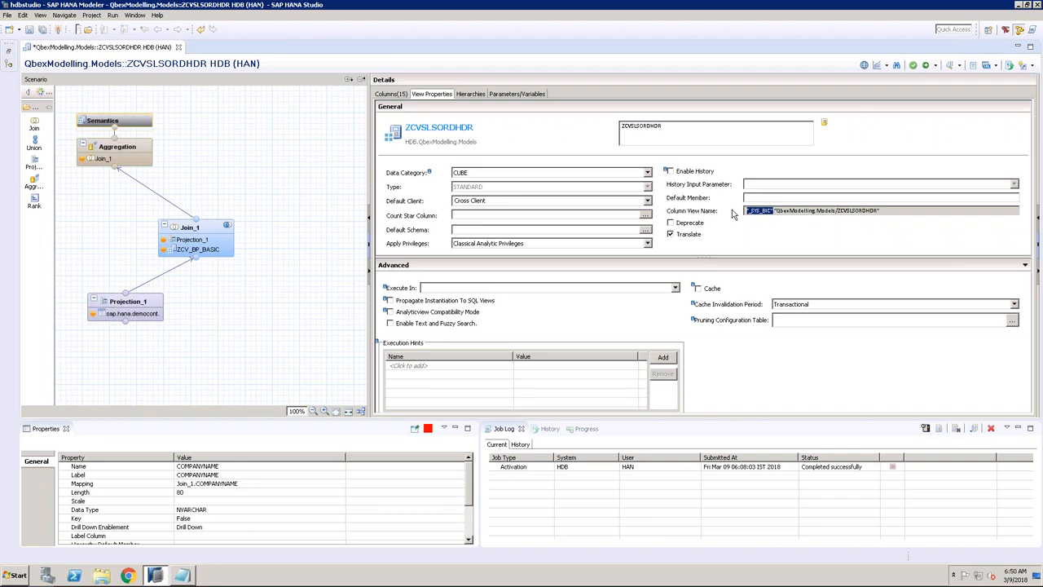
Save and activate the ZCVSLSORDHDR view, assigning it to the open change HDB@HDB//12345.
left_click(925, 67)
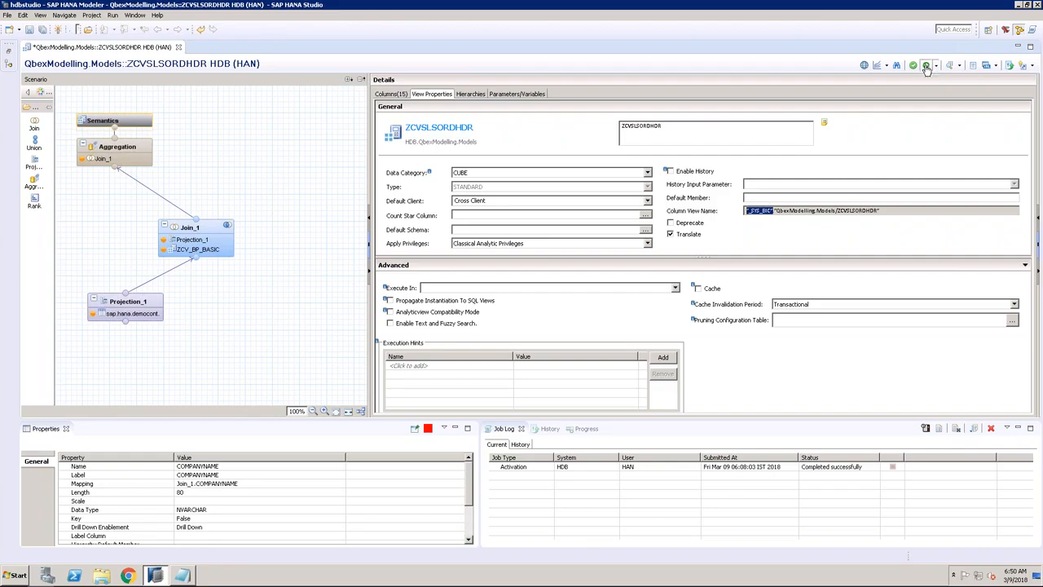
left_click(503, 249)
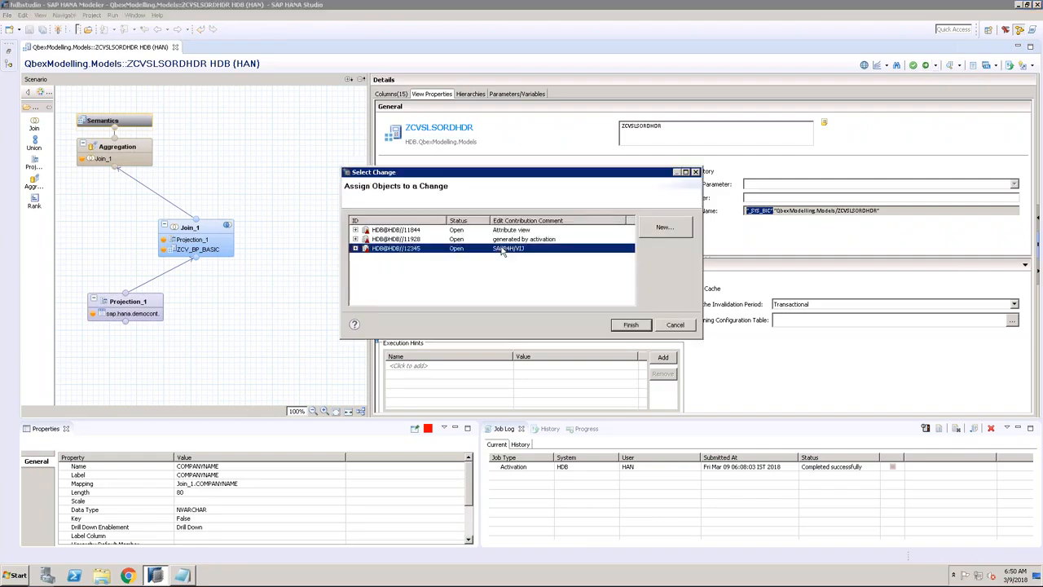
left_click(641, 327)
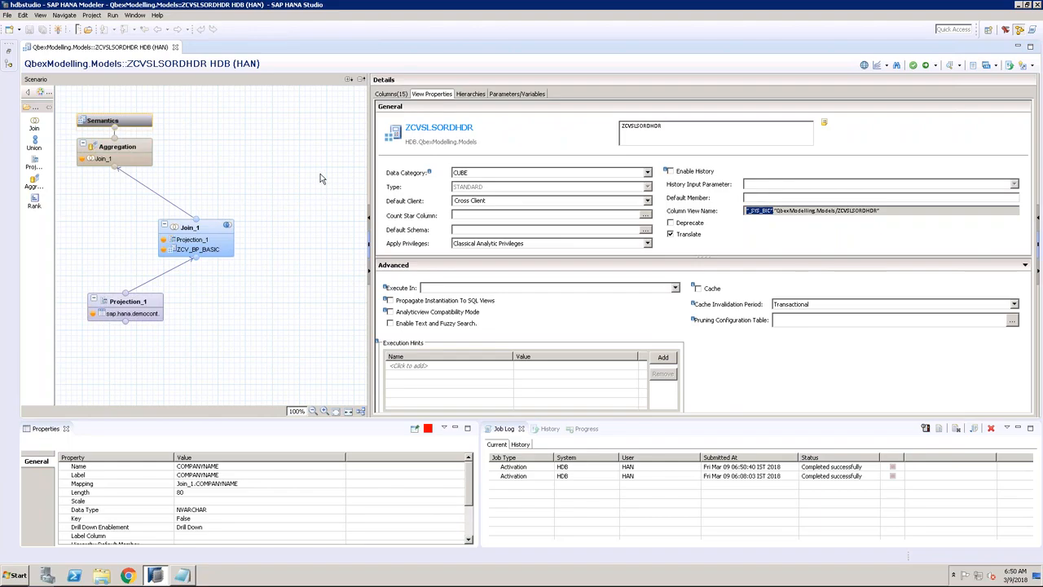
Switch to the HAN Details notes in Notepad and review the system and login entries under BO4.1 & DS4.2 Details.
left_click(1022, 7)
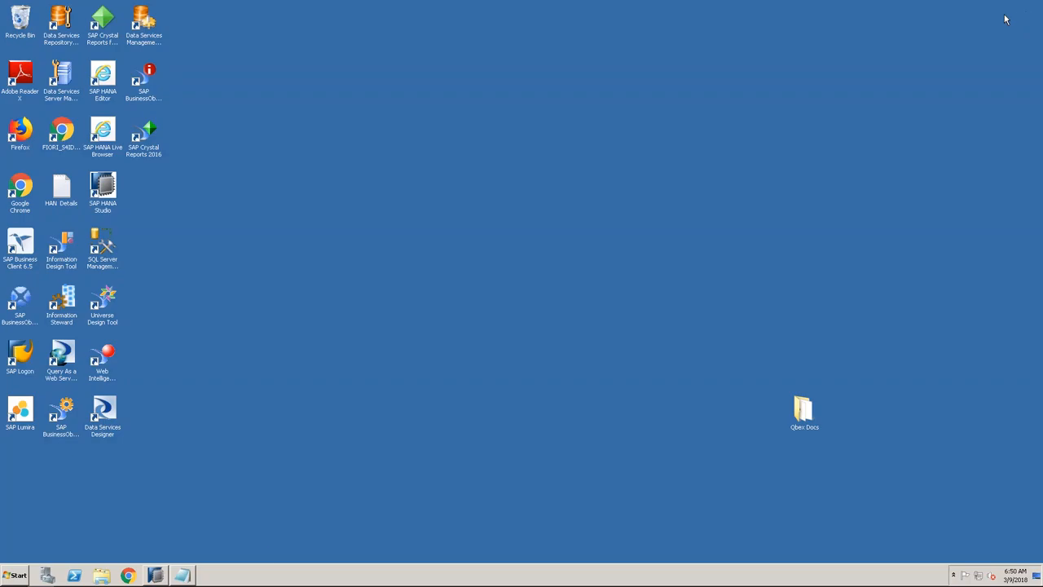
left_click(192, 577)
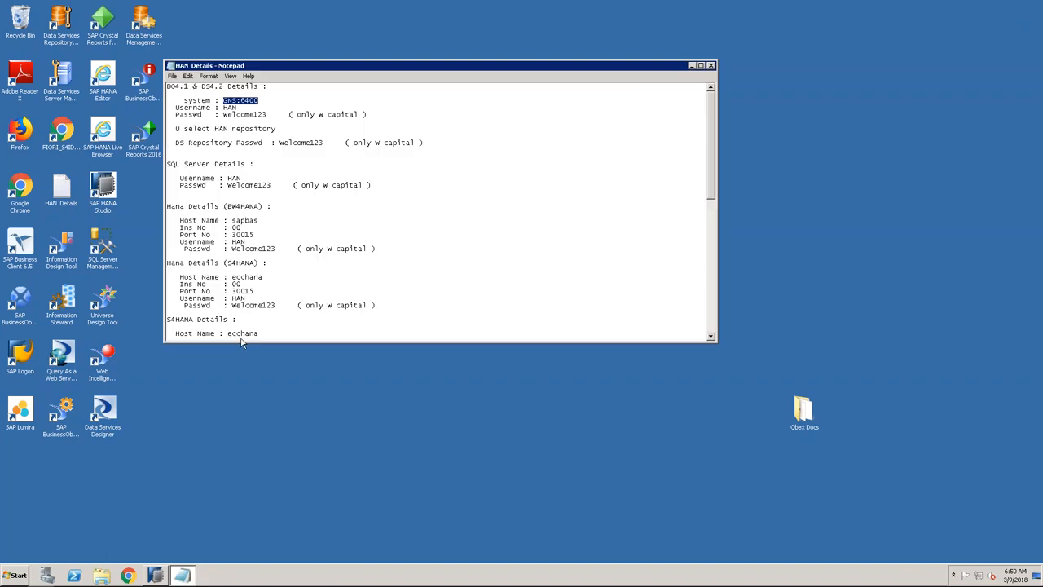
left_click(291, 128)
left_click(711, 65)
double_click(63, 191)
double_click(185, 86)
left_click_drag(224, 99, 266, 114)
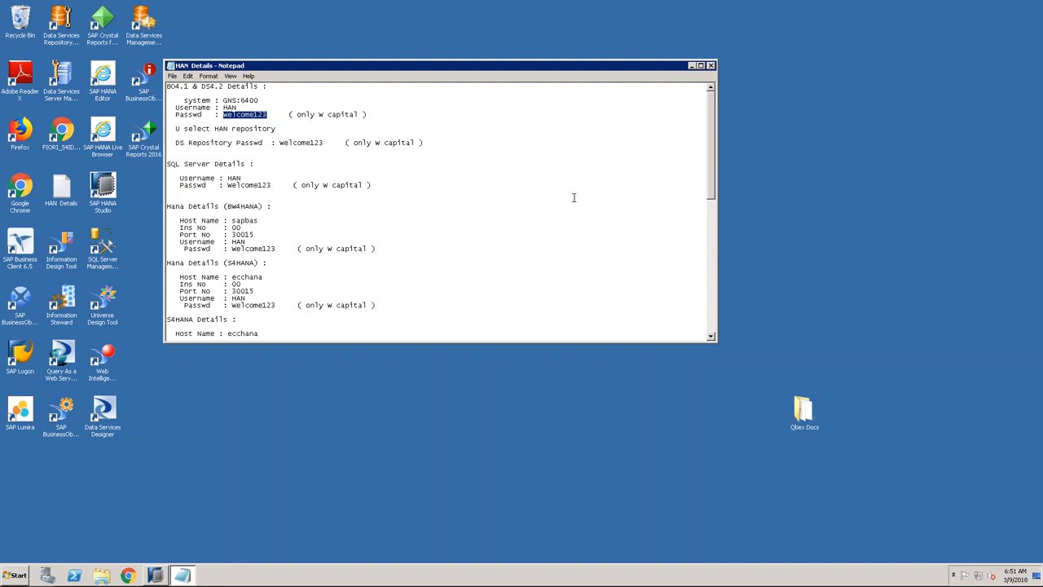
left_click(691, 66)
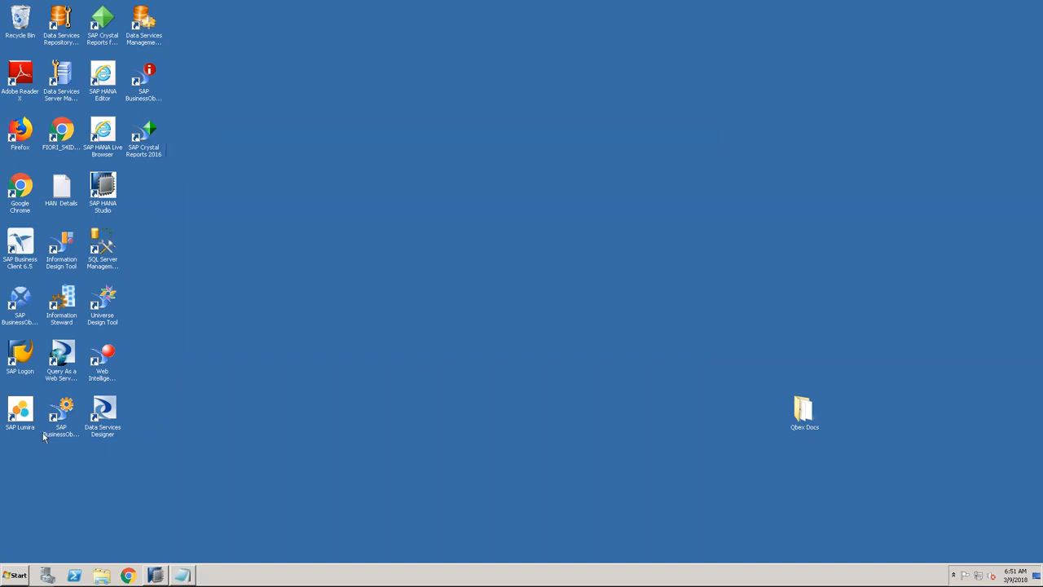
Switch to the Web IDE workbook in Excel on the local machine and enter "SAP BI/BO reporting on HANA CV" in cell D165.
mouse_move(608, 6)
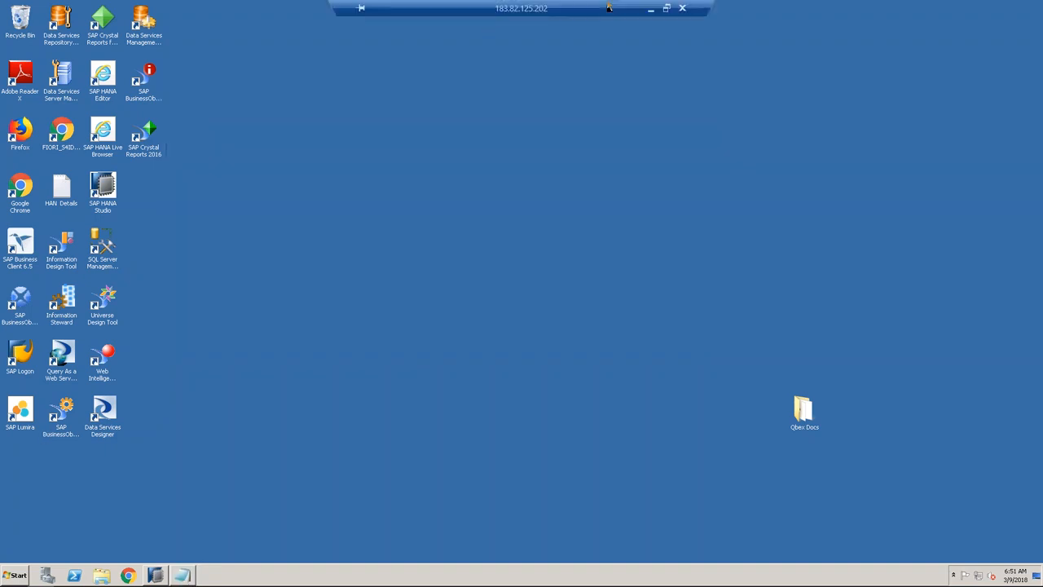
left_click(650, 9)
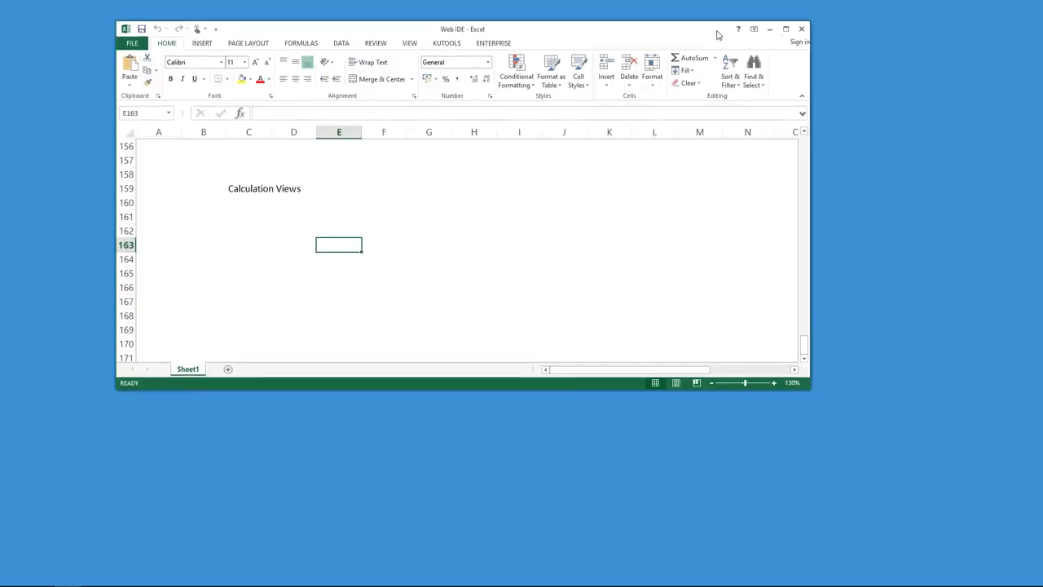
left_click(785, 29)
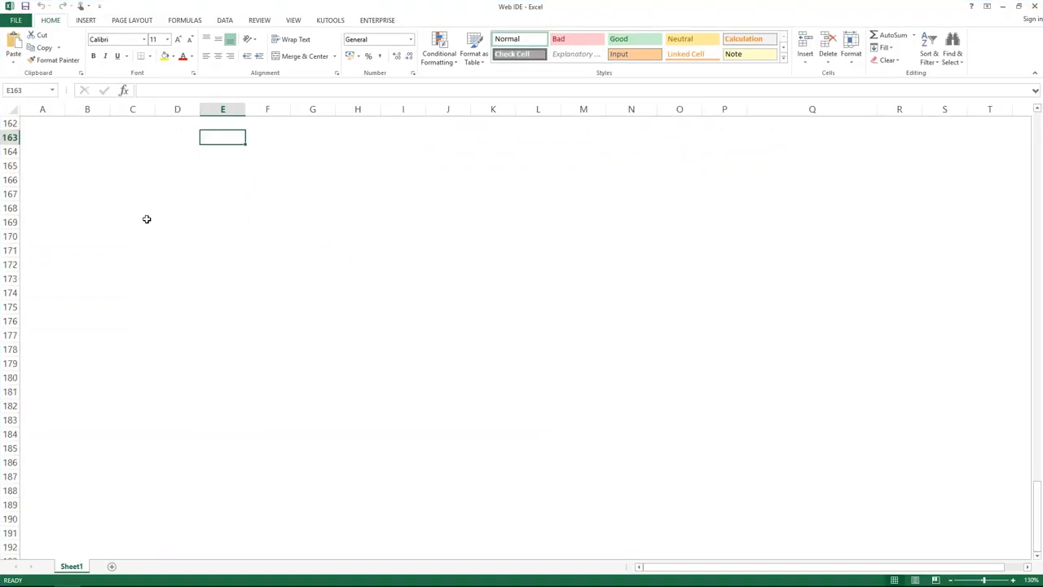
left_click(160, 163)
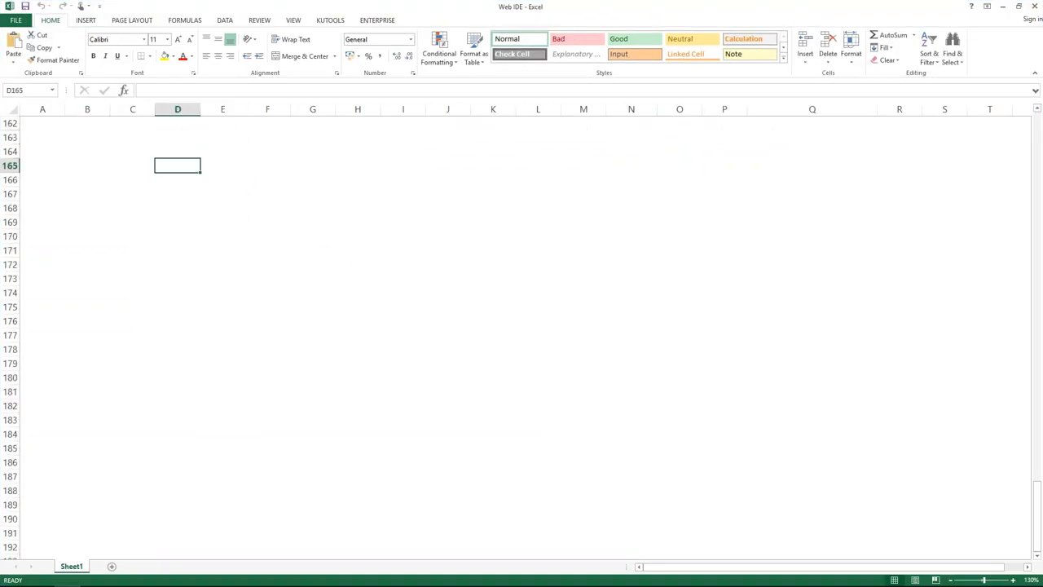
type("SAP B")
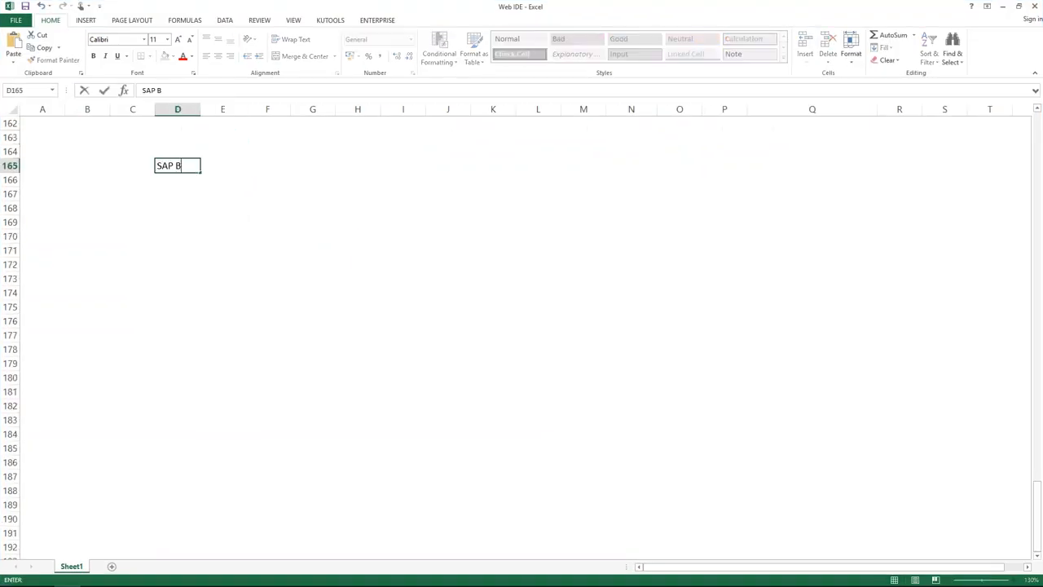
type("I/BO reporting on HANA ")
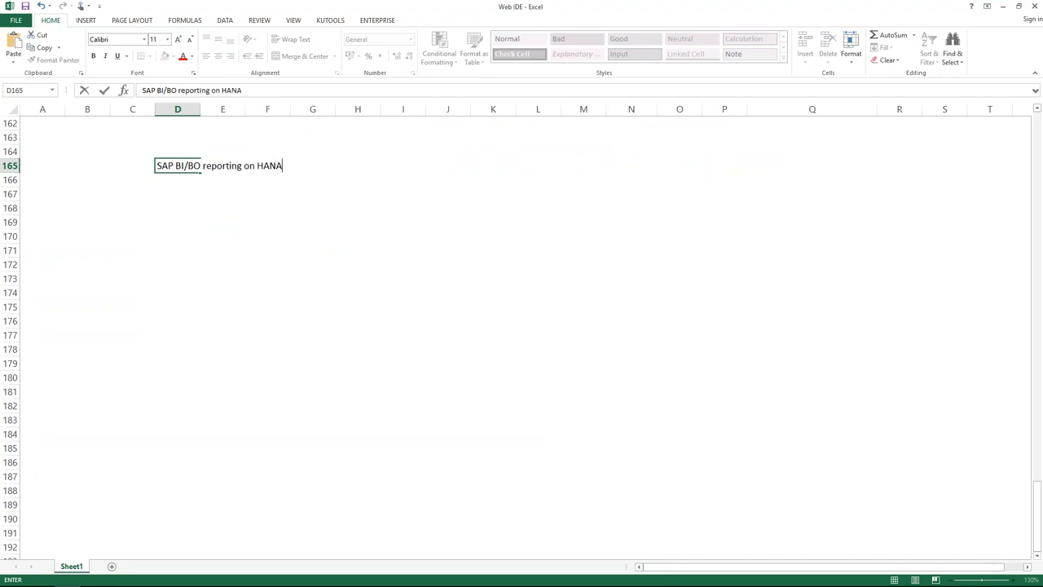
type("CV")
left_click(231, 211)
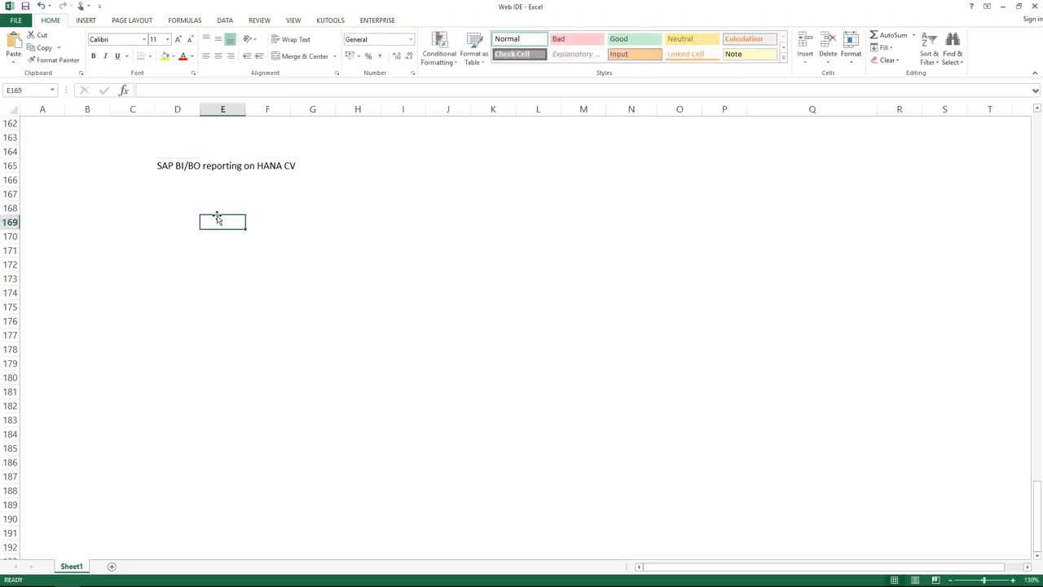
Draw two boxes with a Thick Box Border around the ranges E168:G174 and K168:M174.
left_click_drag(221, 220, 295, 291)
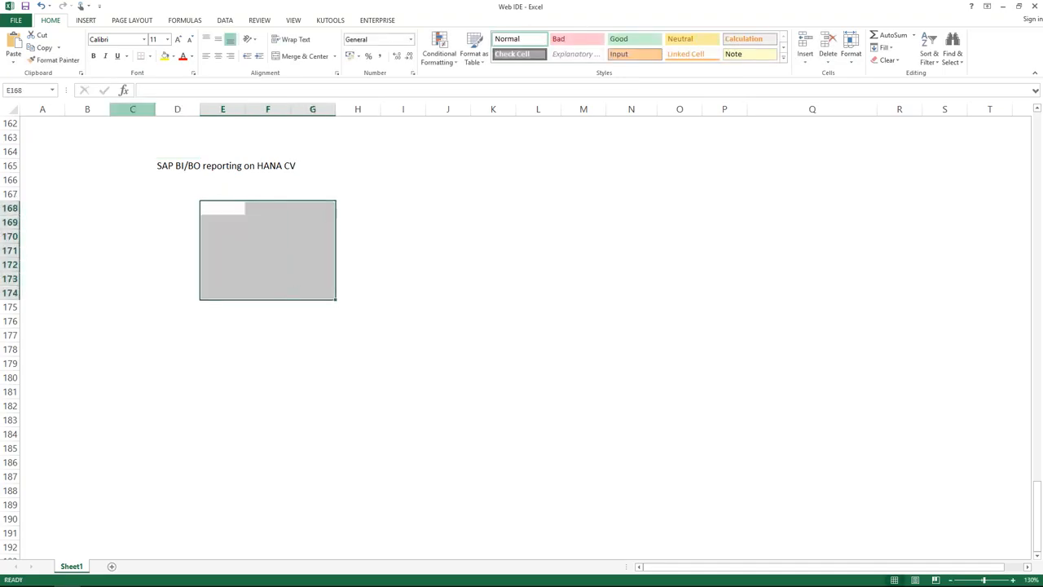
left_click(90, 22)
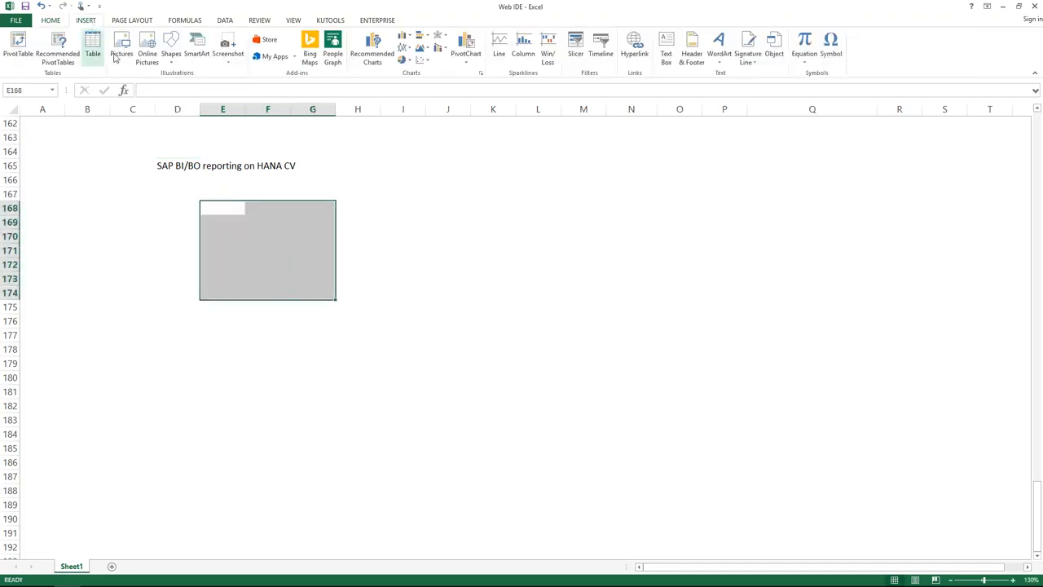
left_click(50, 23)
left_click(149, 56)
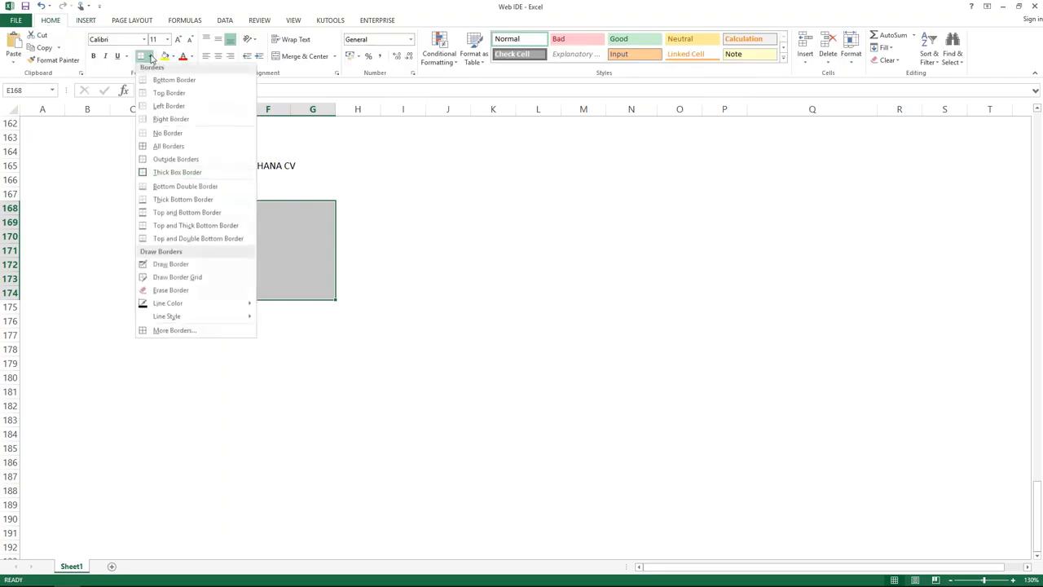
left_click(167, 174)
left_click_drag(491, 205, 561, 287)
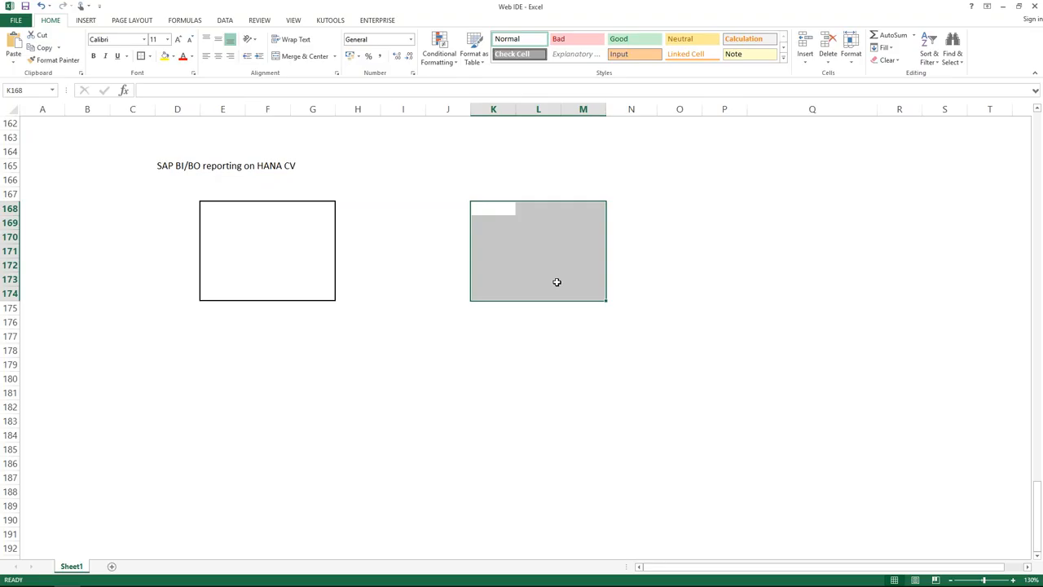
left_click(141, 56)
Label the box at E168:G174 "SAP HANA" in cell E167 and the box at K168:M174 "BO Server - BOE" in cell K167.
left_click(233, 195)
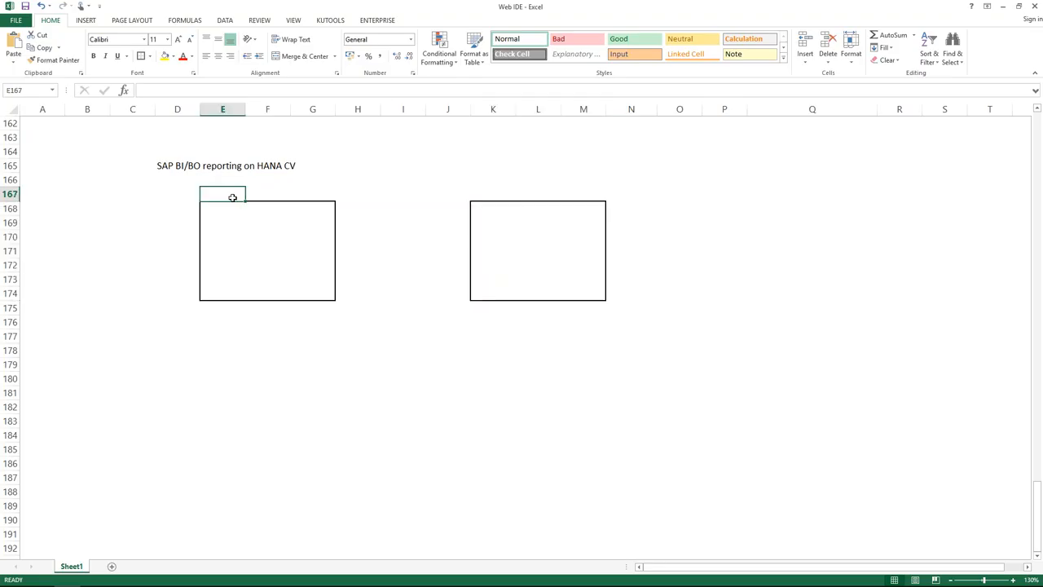
type("SAP HANA")
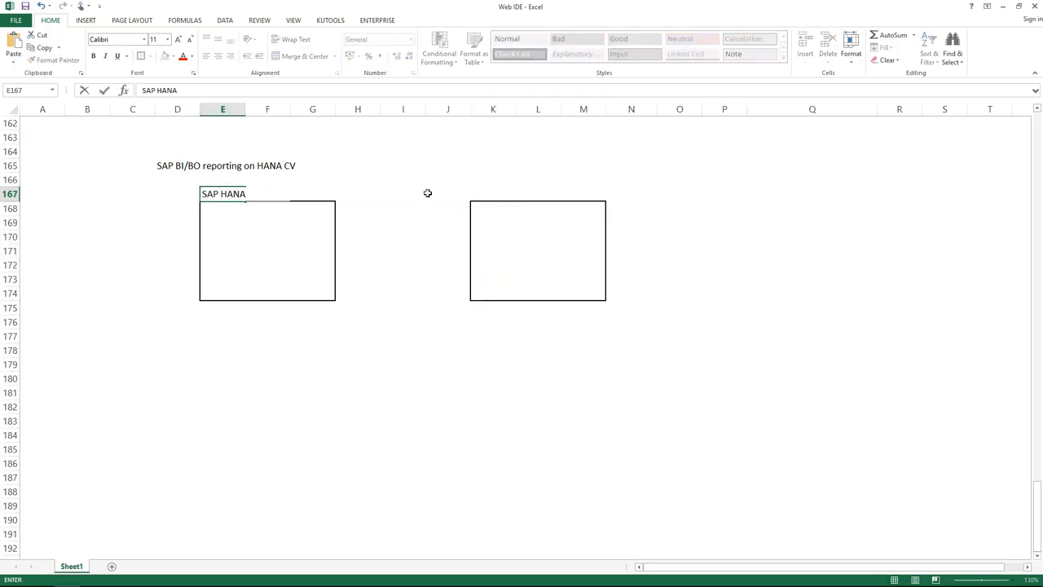
left_click(480, 192)
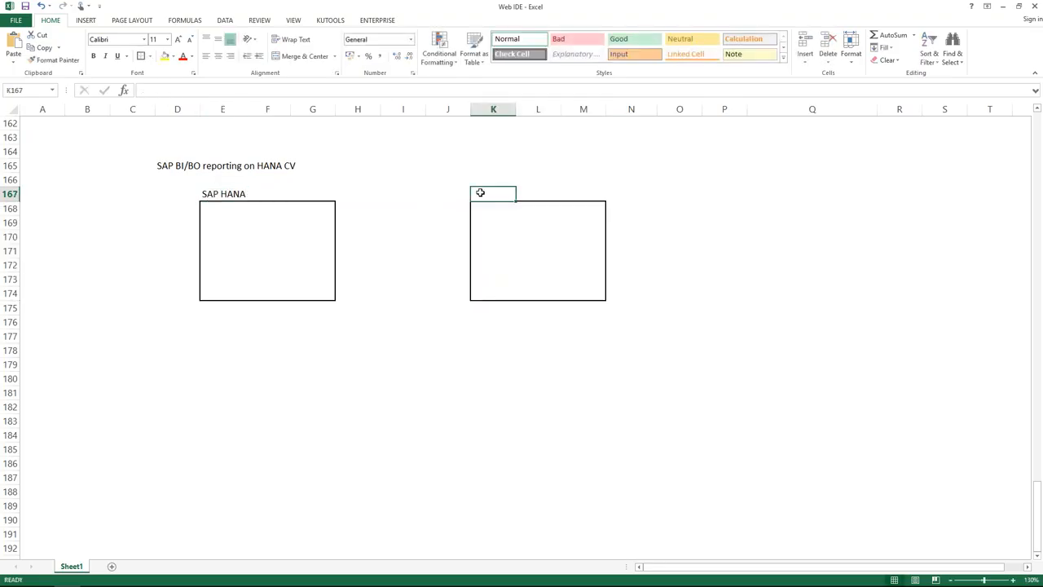
type("BO Serv")
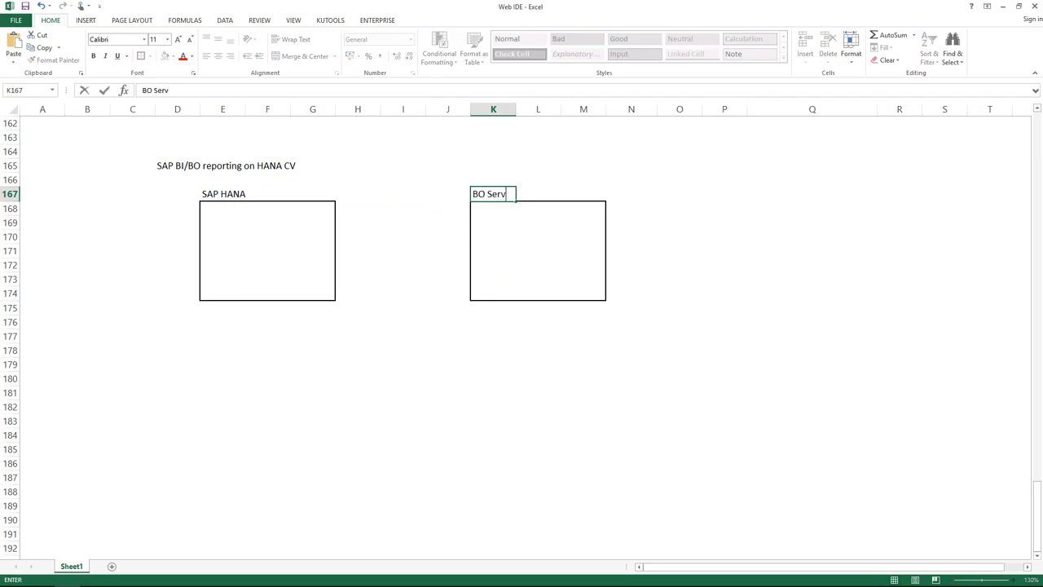
type("er - BOE")
left_click(621, 226)
left_click(523, 231)
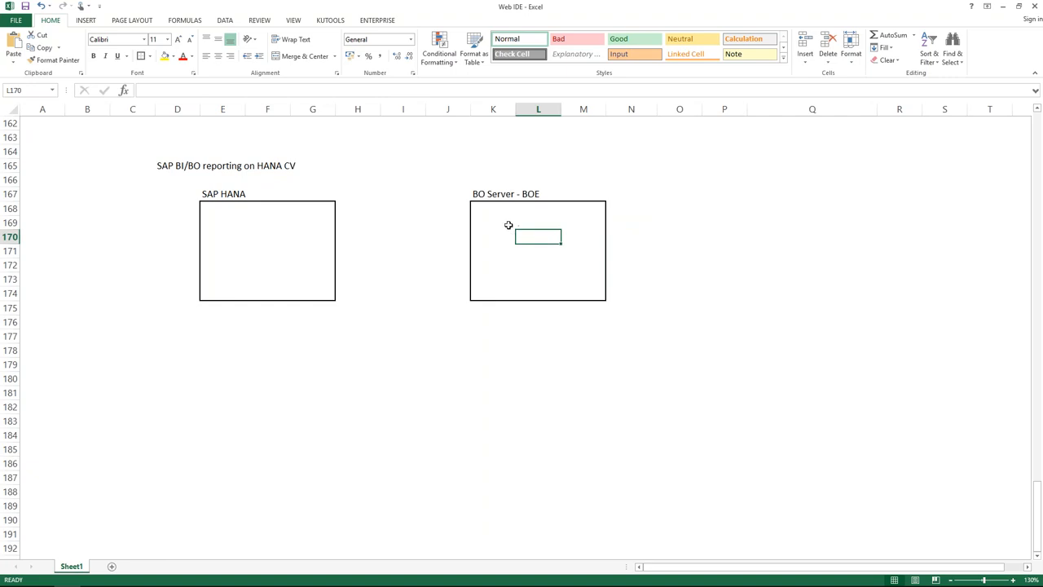
Draw a third box with a thick border around H178:J181 and label it "CLIENT" in cell H177.
left_click_drag(370, 348, 441, 396)
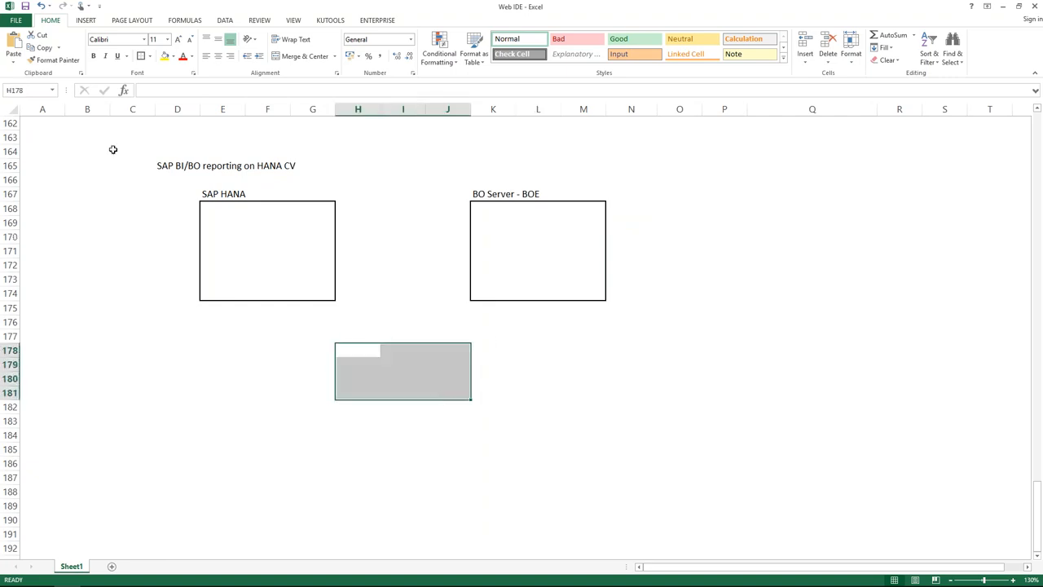
left_click(140, 56)
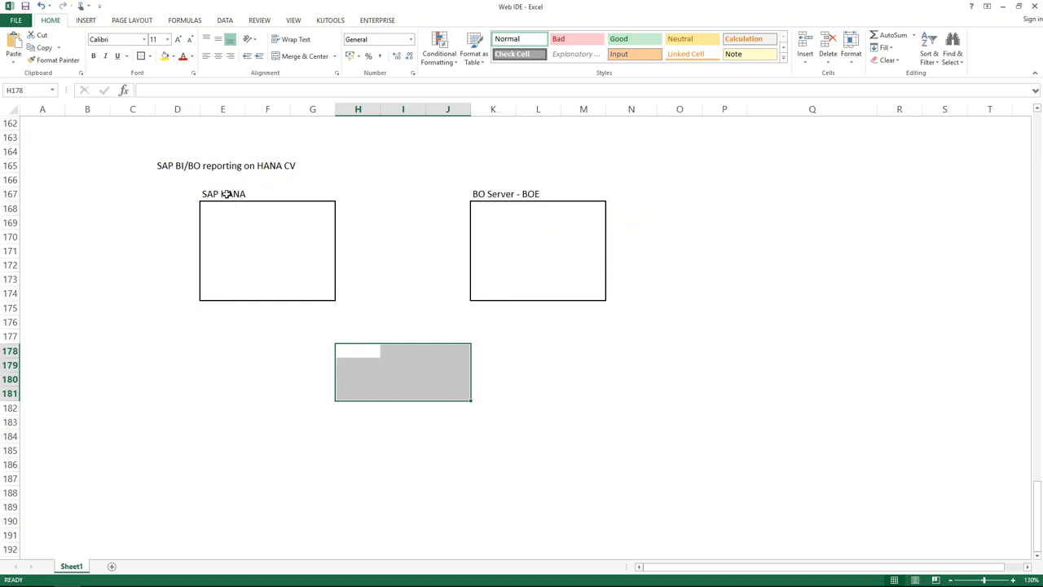
left_click_drag(228, 194, 301, 289)
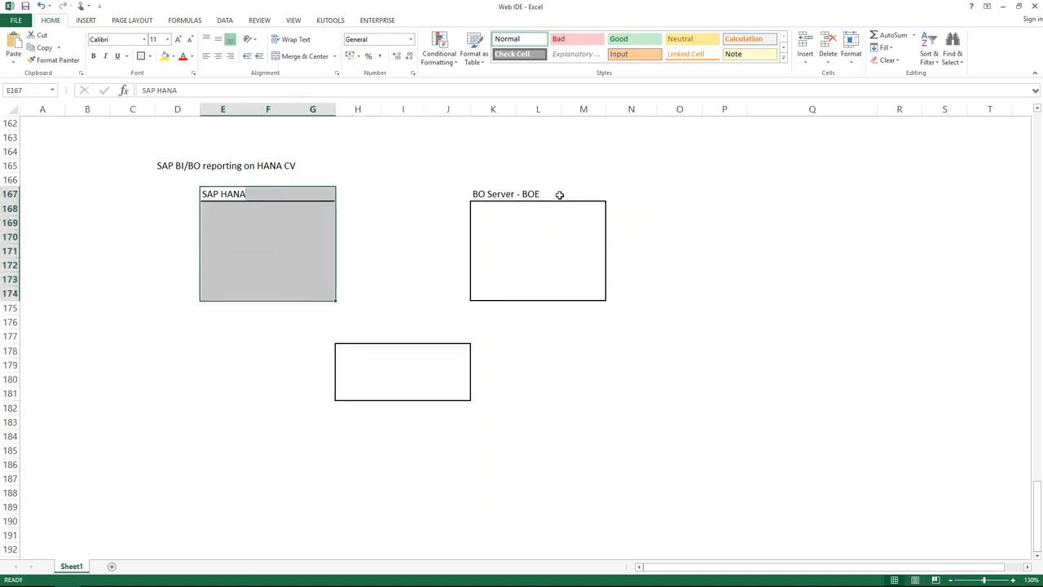
left_click(374, 334)
type("CLIENT")
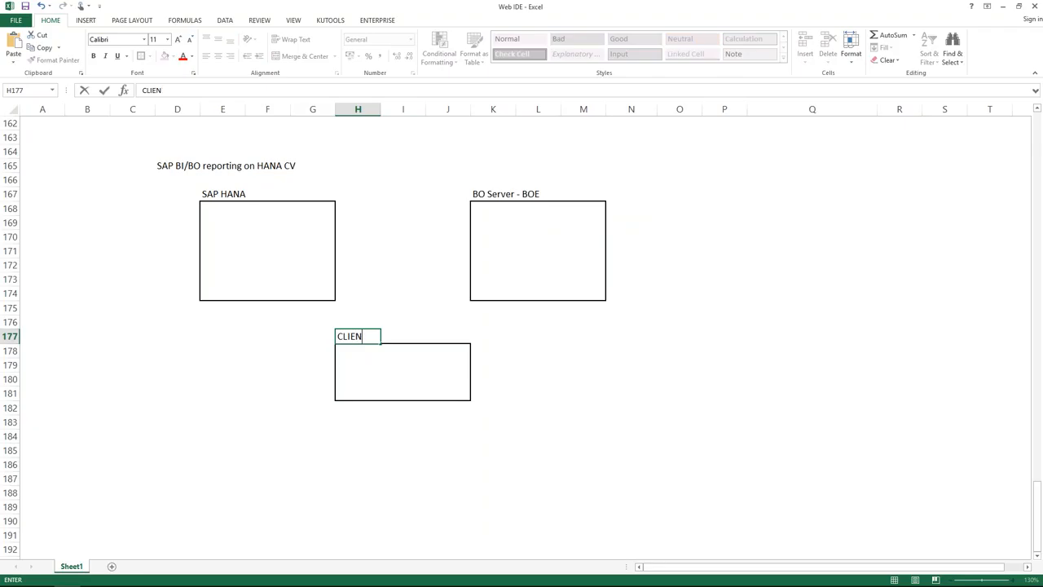
left_click(381, 356)
left_click(385, 360)
left_click(498, 227)
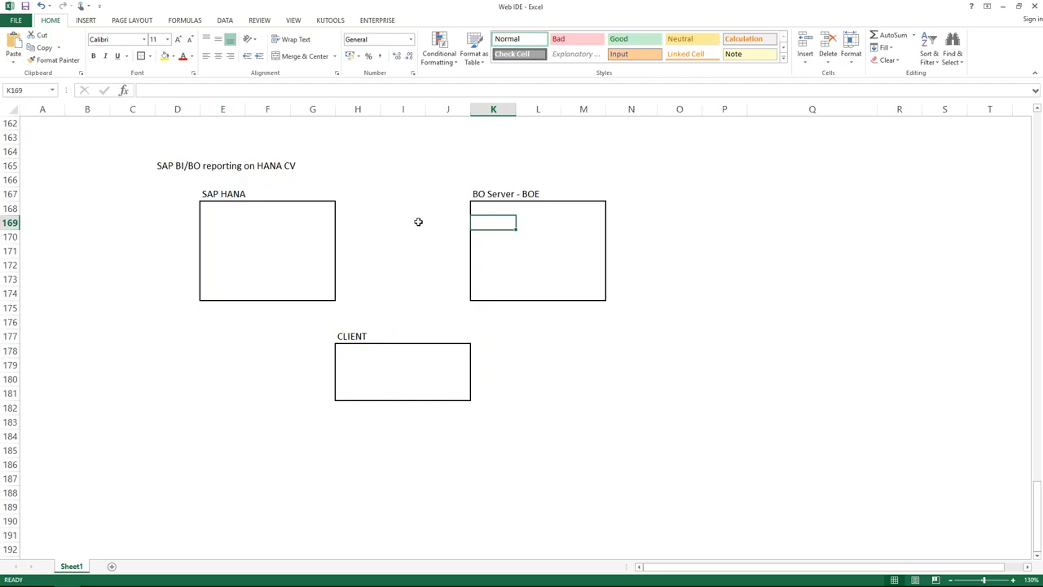
Enter "OLAP CONNECTION" in cell H179 inside the CLIENT box.
left_click(351, 362)
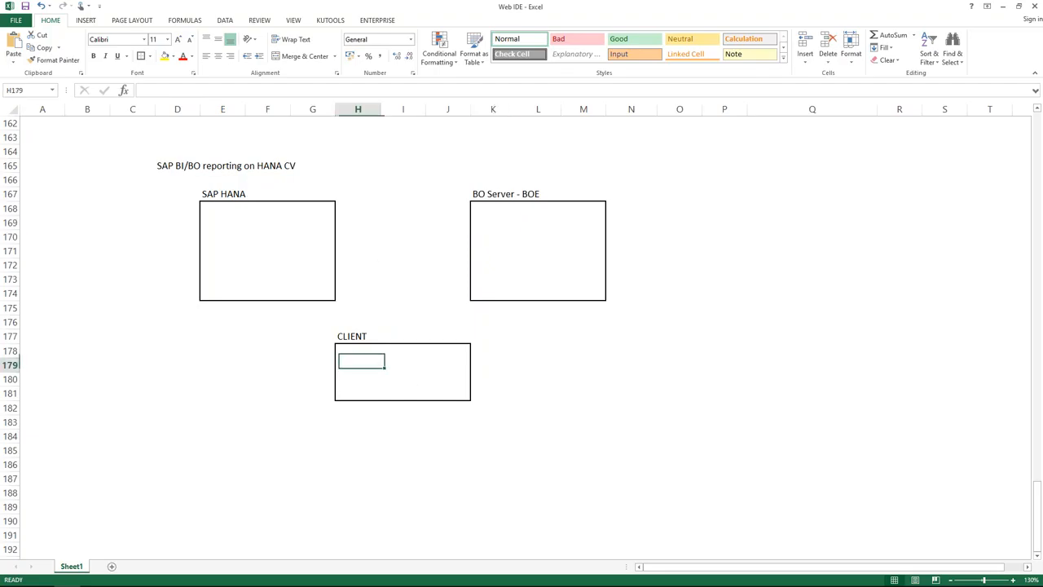
type("OLAP")
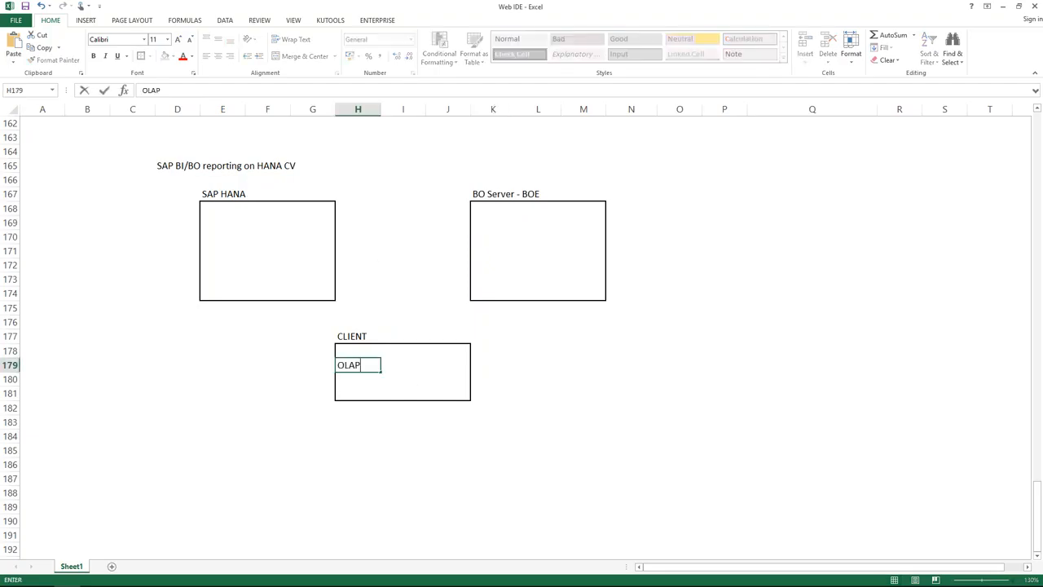
type(" CONNECTION")
left_click(536, 379)
left_click_drag(361, 365, 406, 365)
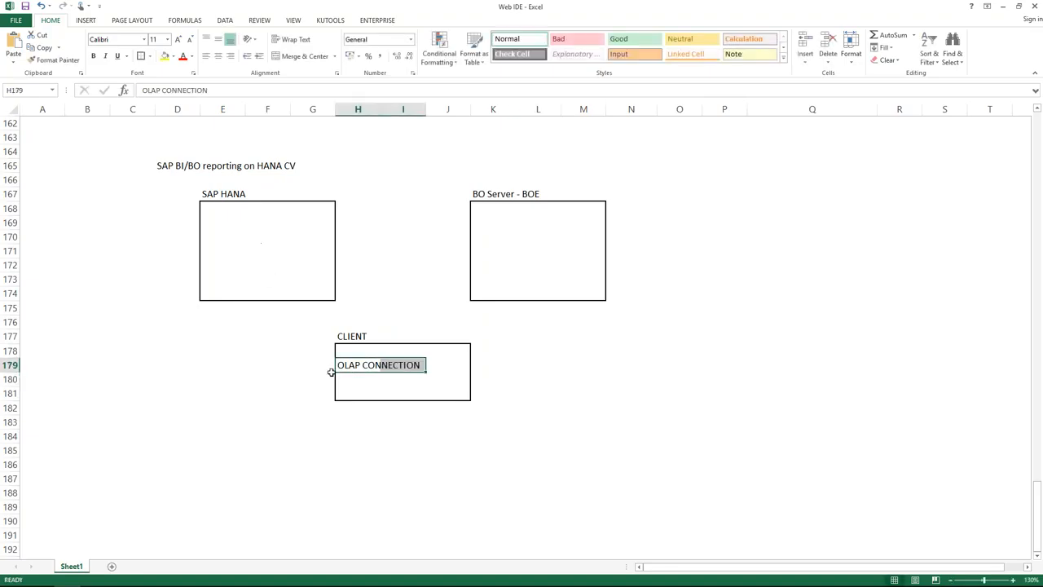
List the reporting tools beside OLAP CONNECTION by entering "Webi" in J179 and "SAP Lumira" in J180.
left_click(448, 362)
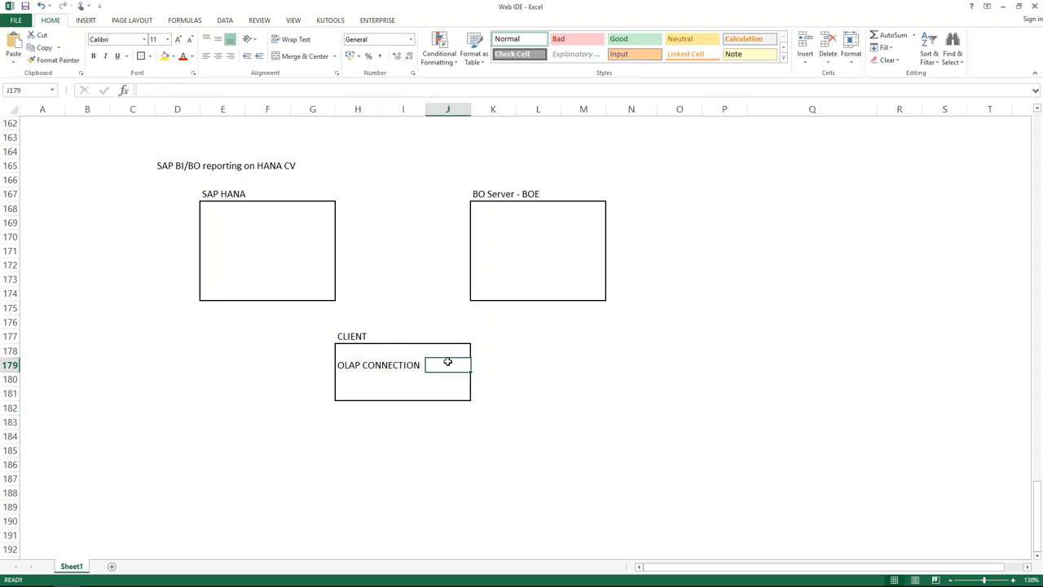
type("Webi")
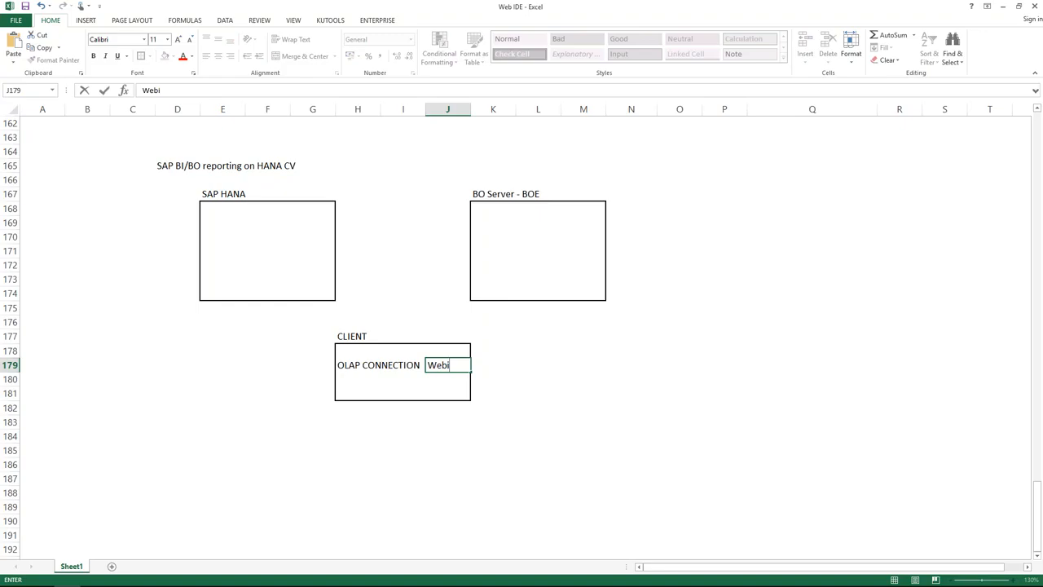
key("Return")
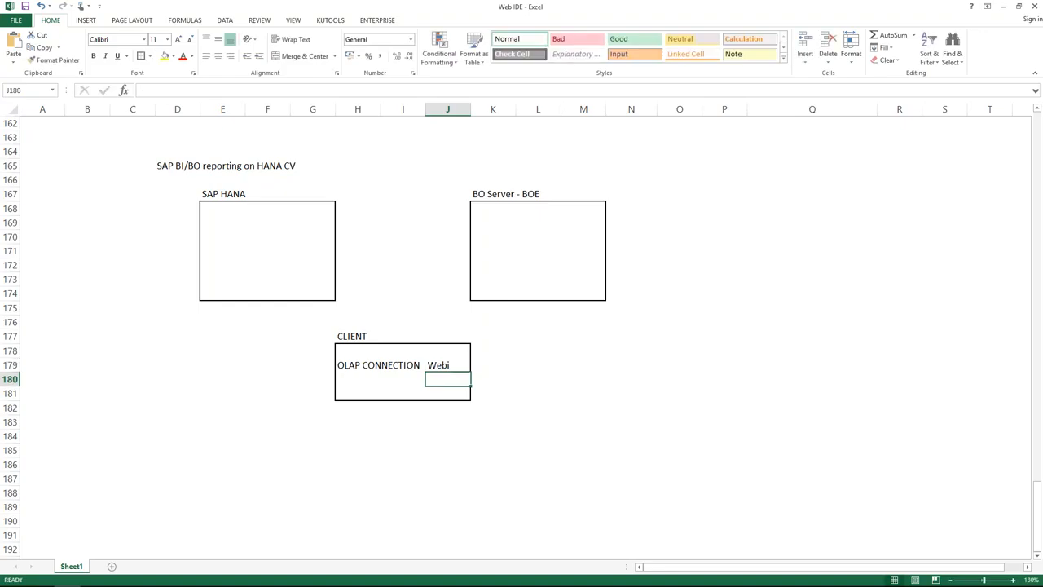
type("SAP Lumira")
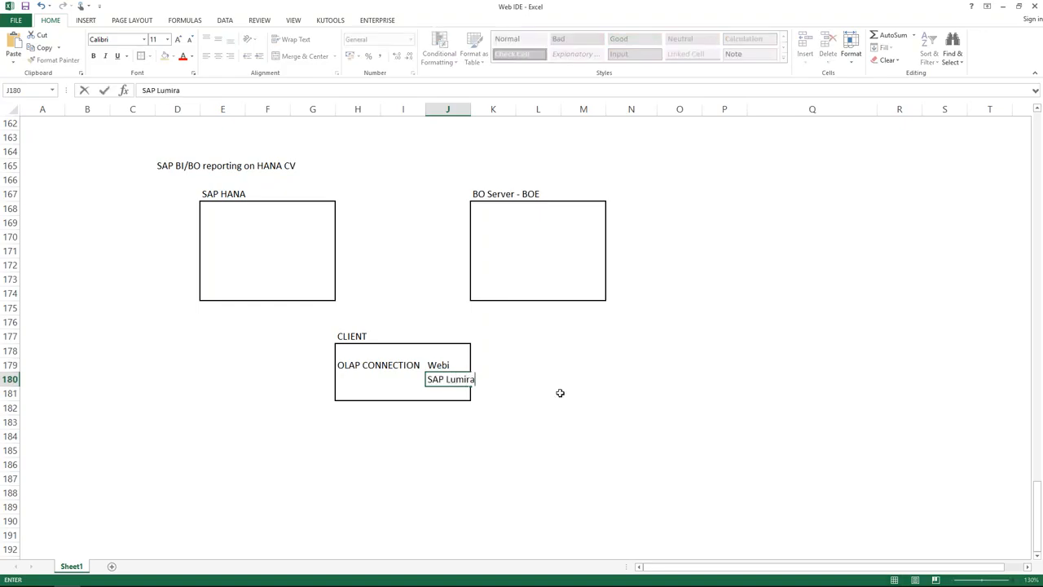
left_click(535, 380)
left_click_drag(452, 365, 454, 379)
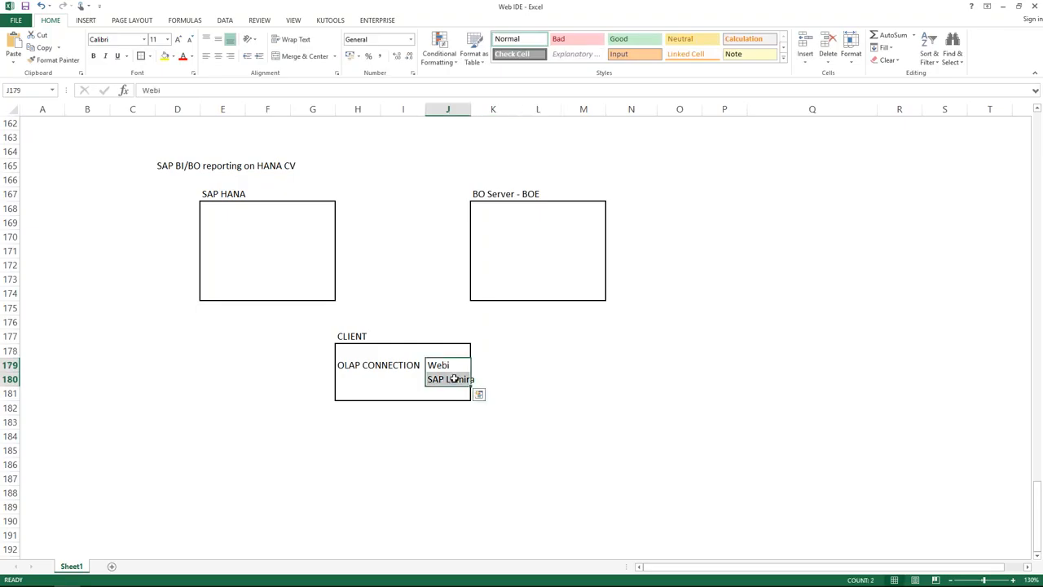
left_click(450, 364)
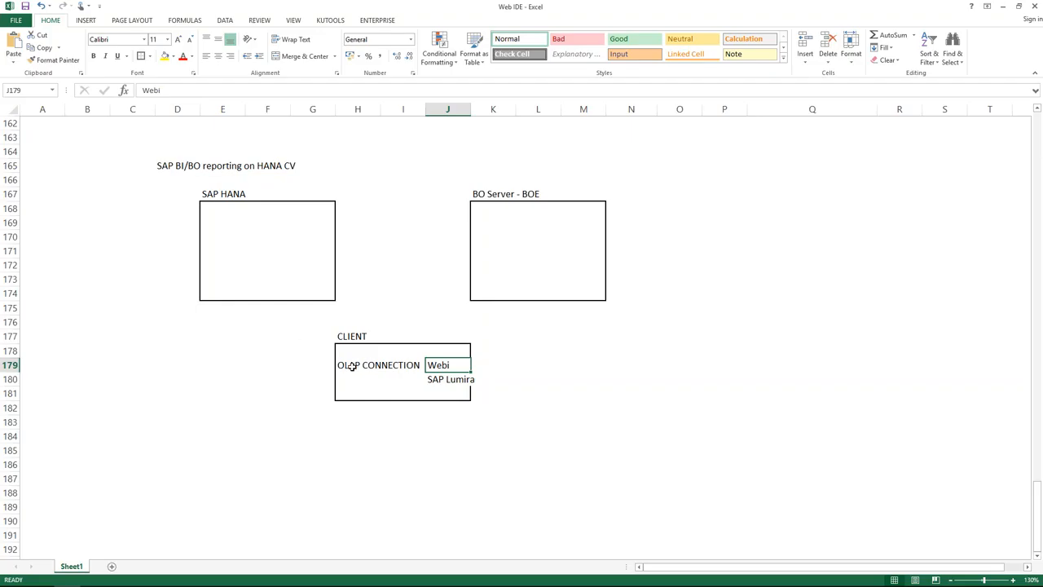
left_click(509, 256)
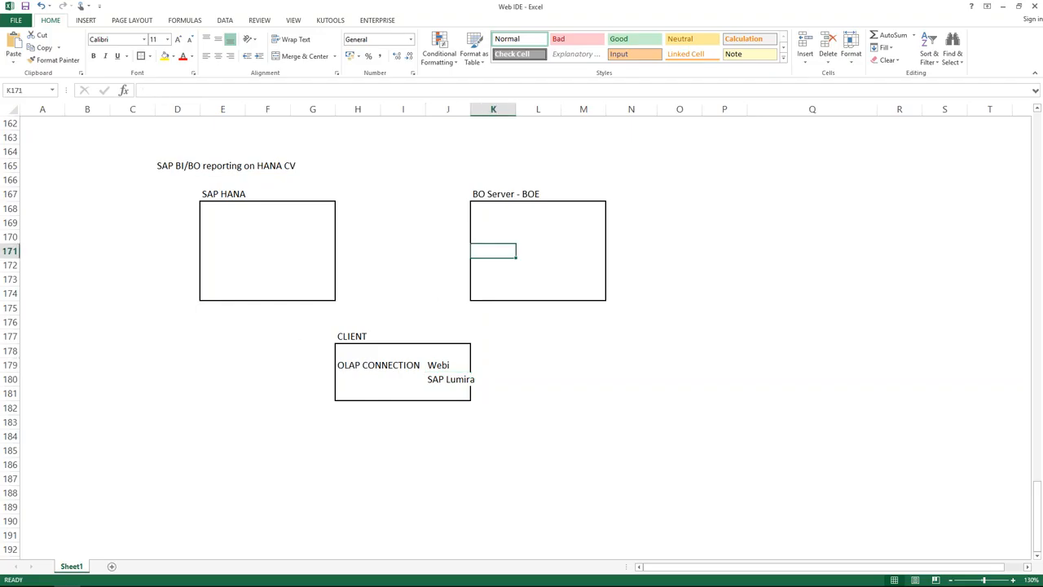
left_click_drag(345, 366, 400, 367)
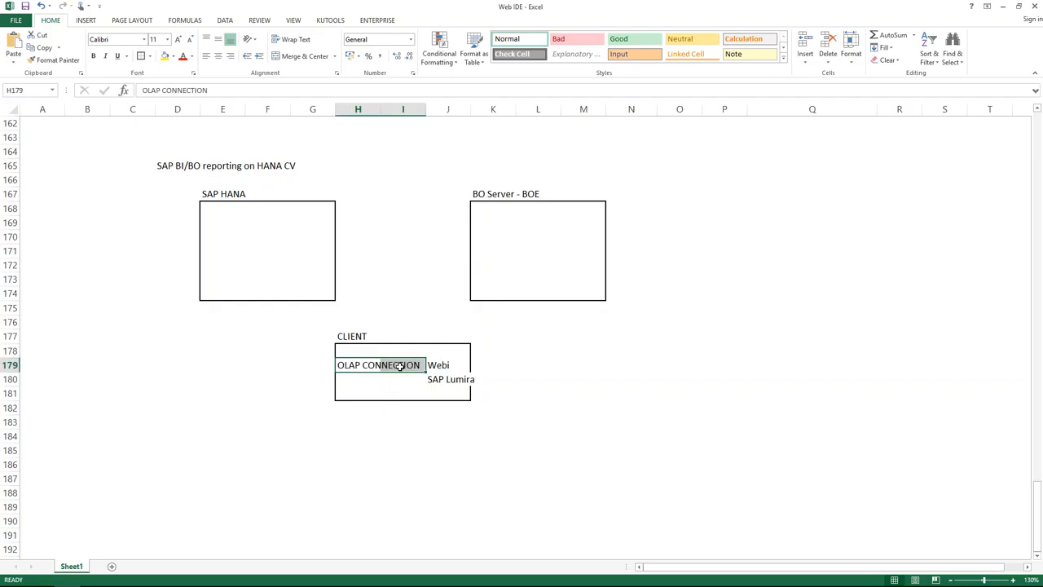
Enter "CMC" in cell L178 beside the CLIENT box.
left_click(538, 351)
type("CMC")
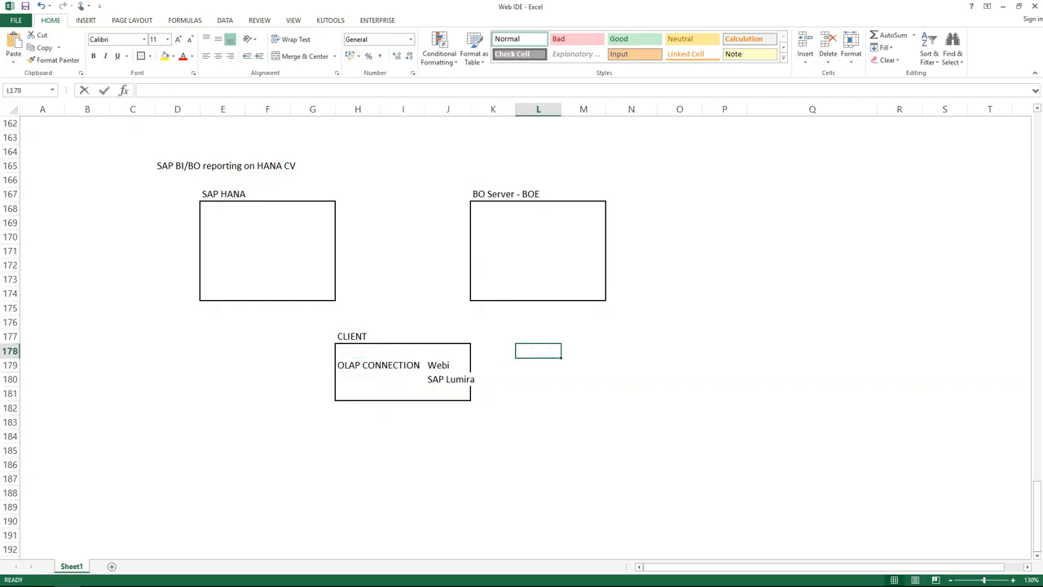
left_click(546, 388)
left_click(531, 350)
Switch to the remote desktop, review the system entry under BO4.1 & DS4.2 Details in the HAN Details notes, and return to the desktop.
mouse_move(332, 585)
left_click(42, 576)
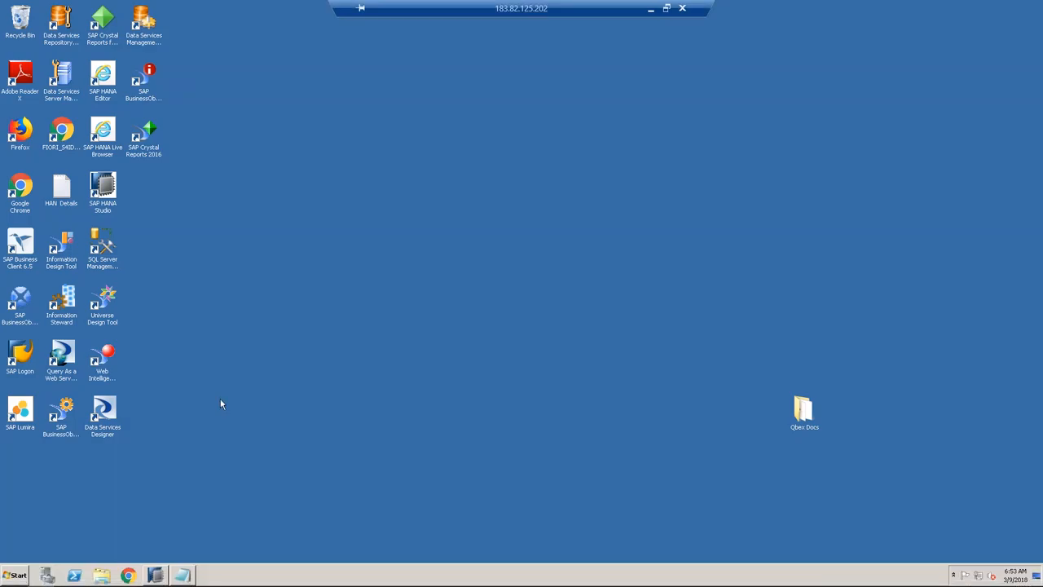
left_click(182, 575)
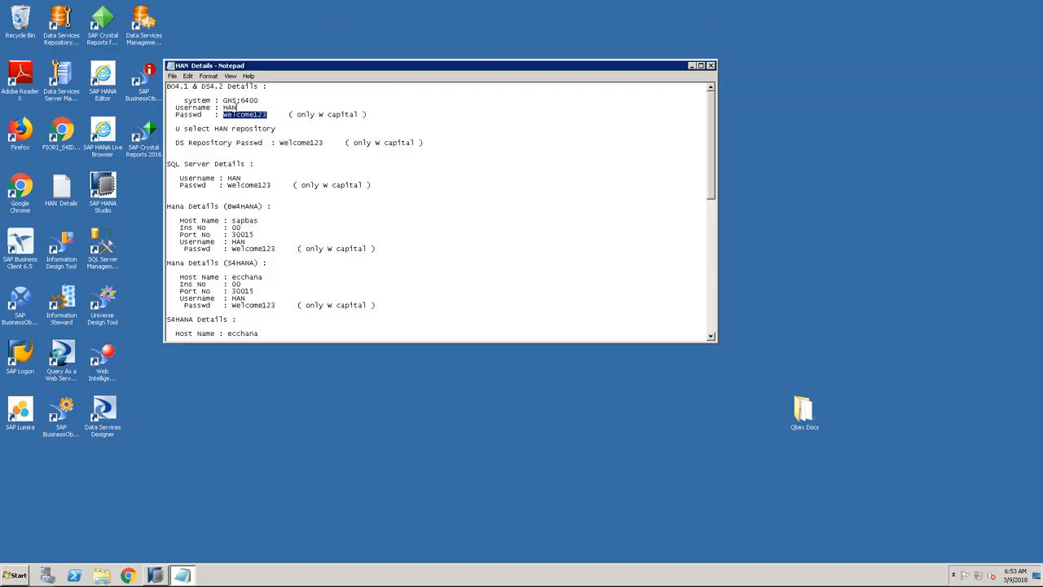
left_click_drag(223, 100, 262, 100)
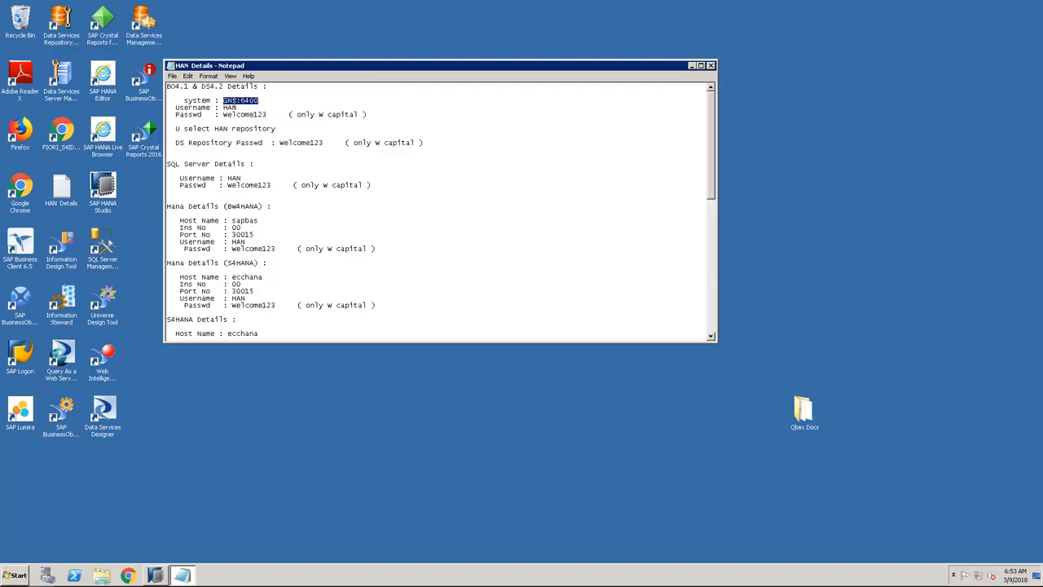
left_click(237, 101)
key("super+d")
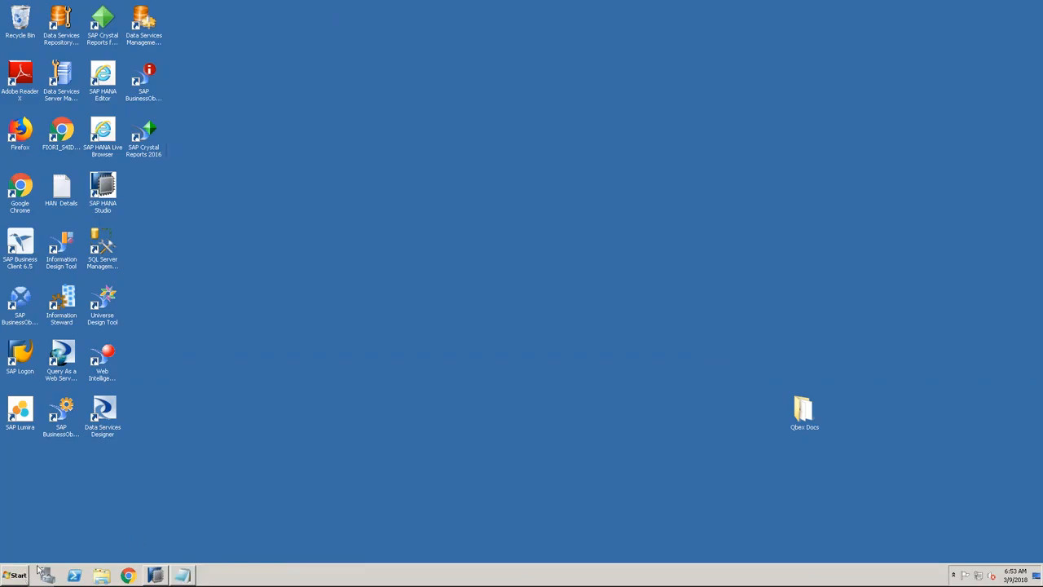
Open the Windows drivers folder through Run and open the hosts file from its etc subfolder in Notepad.
key("super+r")
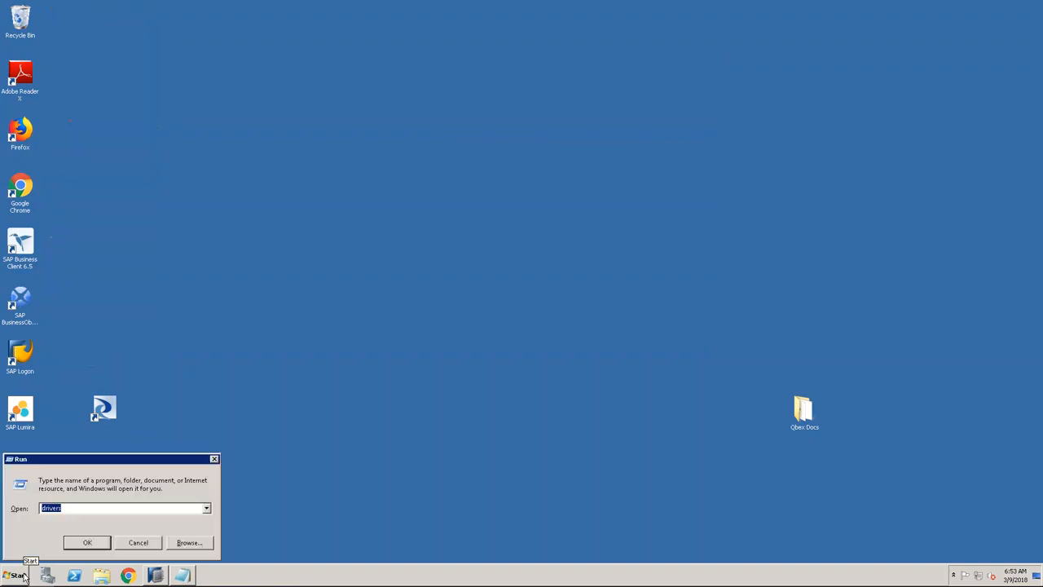
left_click(96, 545)
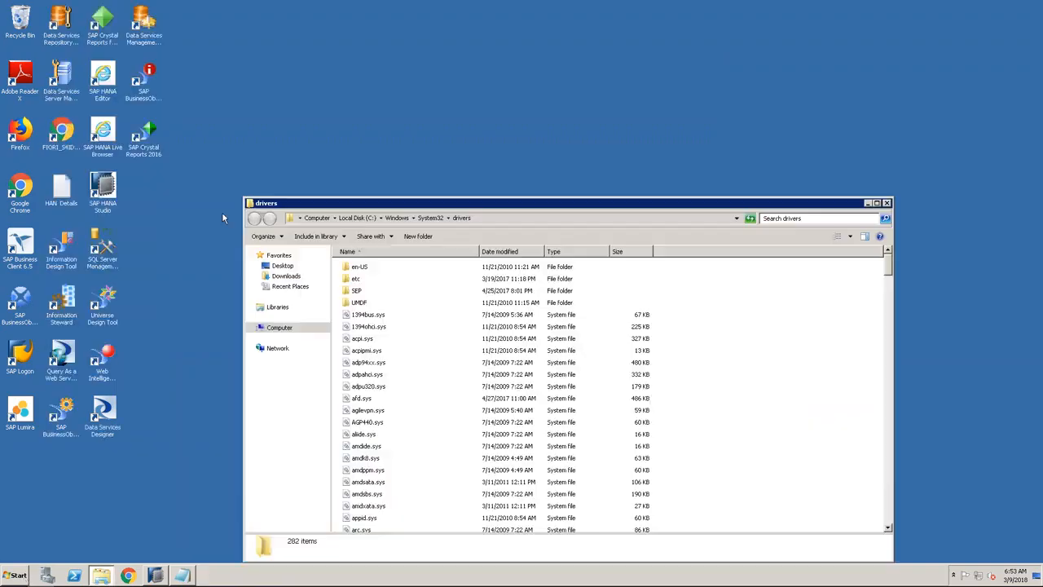
double_click(356, 279)
left_click(365, 268)
double_click(362, 267)
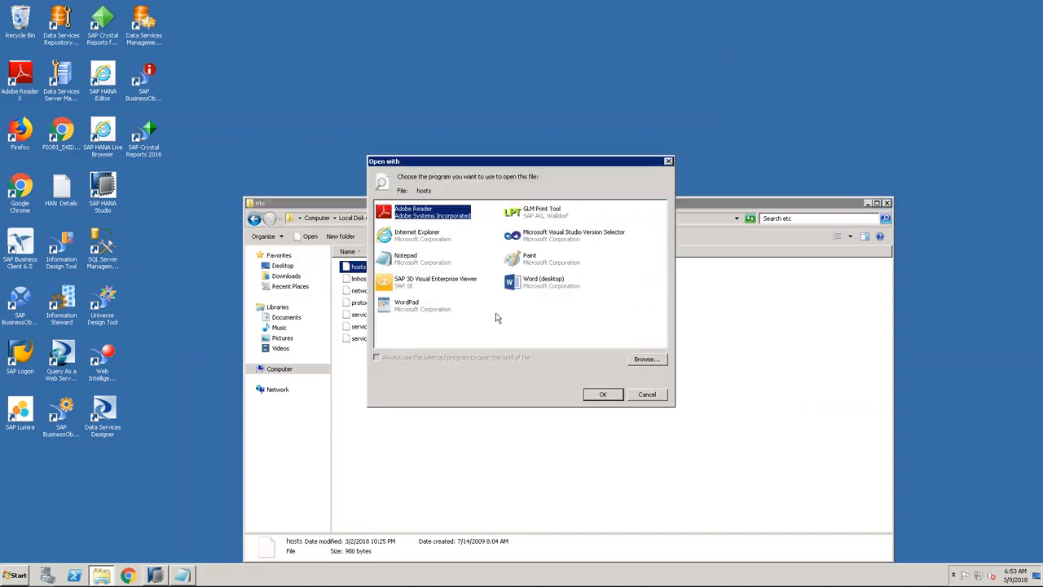
double_click(419, 267)
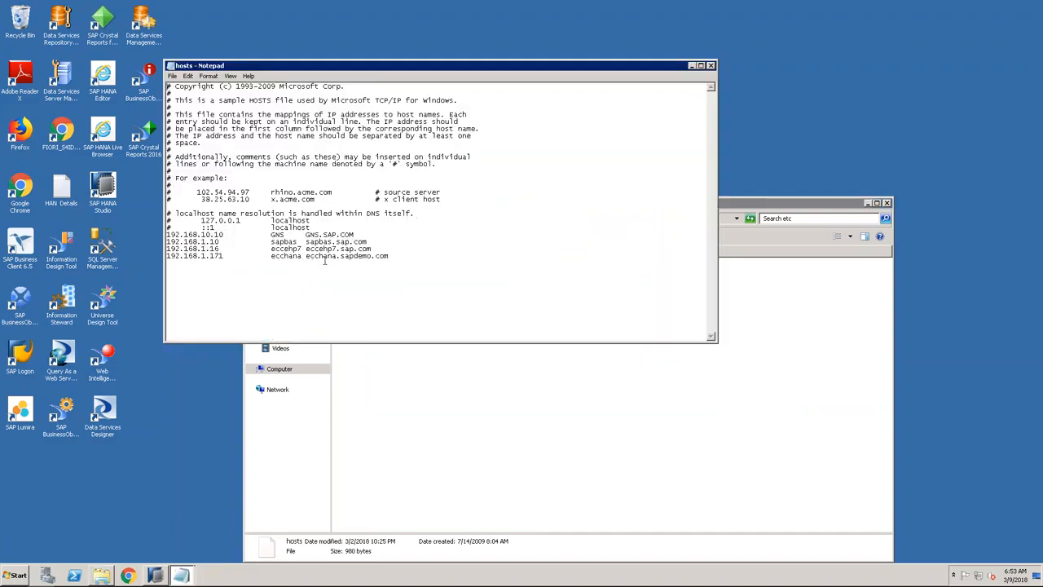
Check the GNS server's entry in the hosts file and copy its full host name GNS.SAP.COM.
left_click_drag(272, 233, 355, 235)
left_click_drag(222, 234, 165, 235)
left_click_drag(306, 234, 357, 234)
key("ctrl+c")
Switch to Chrome and open the Central Management Console at GNS.SAP.COM:8080/BOE/CMC.
mouse_move(112, 582)
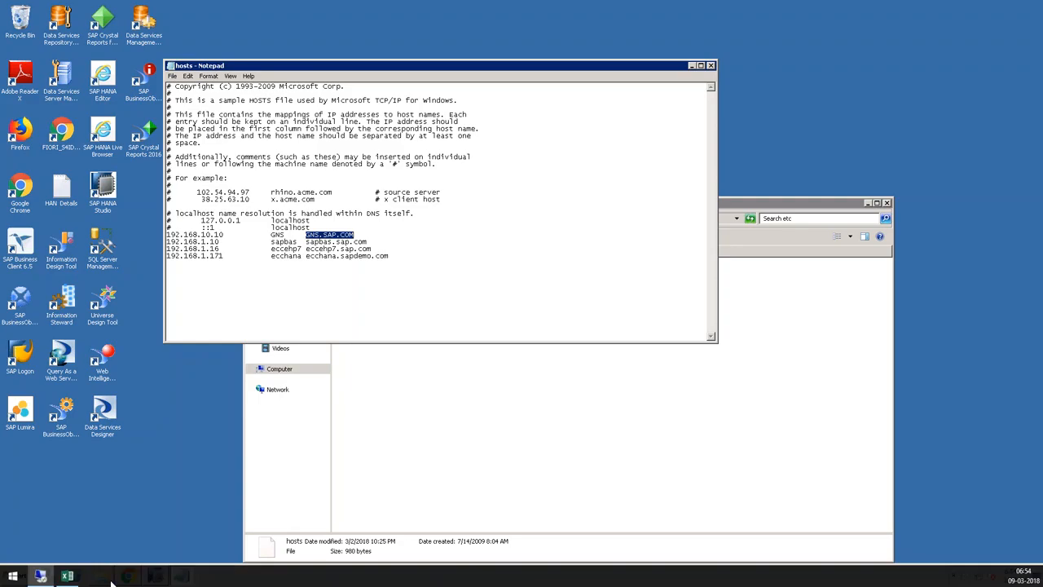
left_click(127, 576)
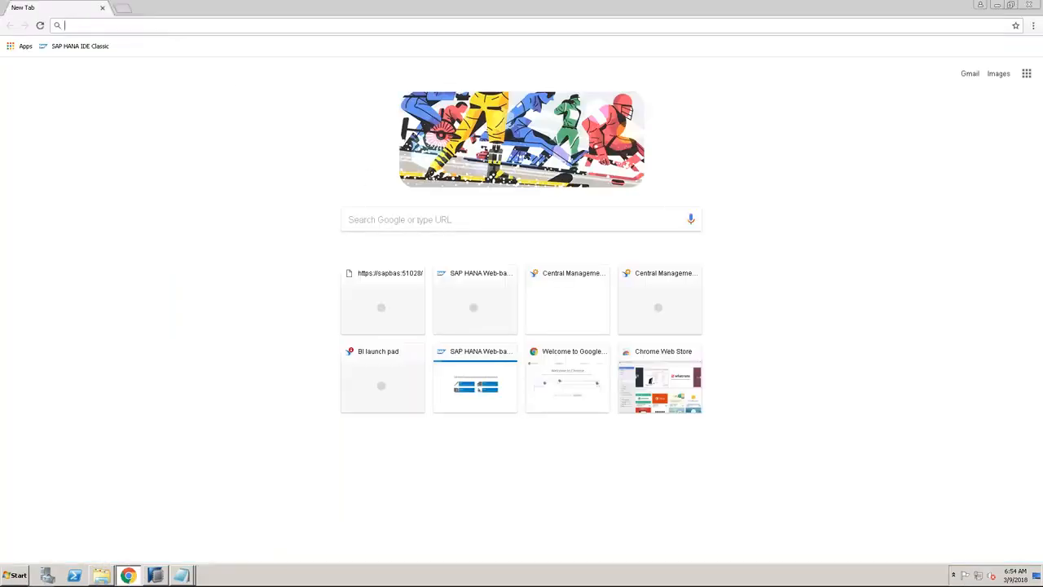
key("ctrl+v")
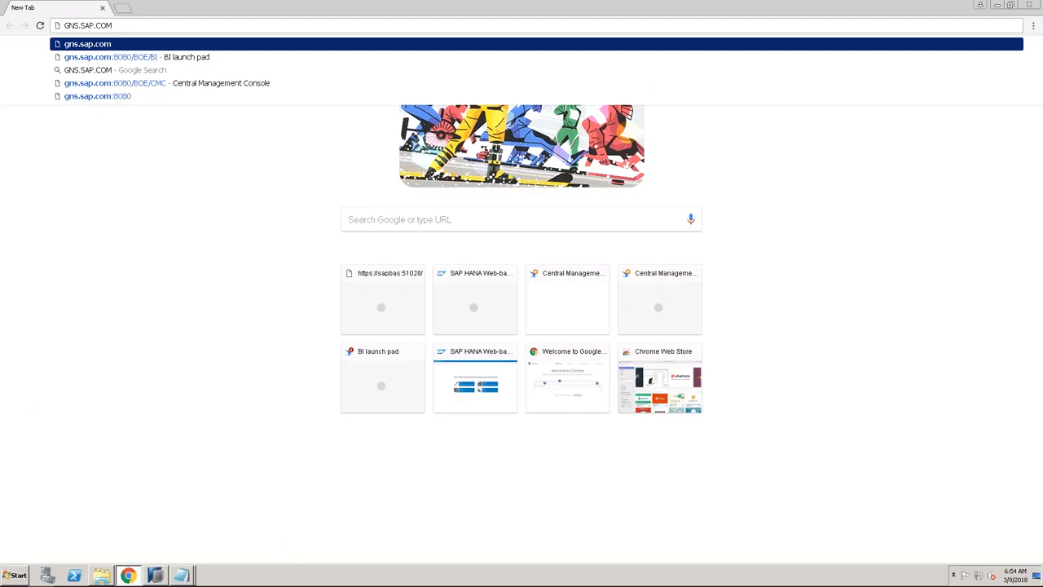
type(":8080")
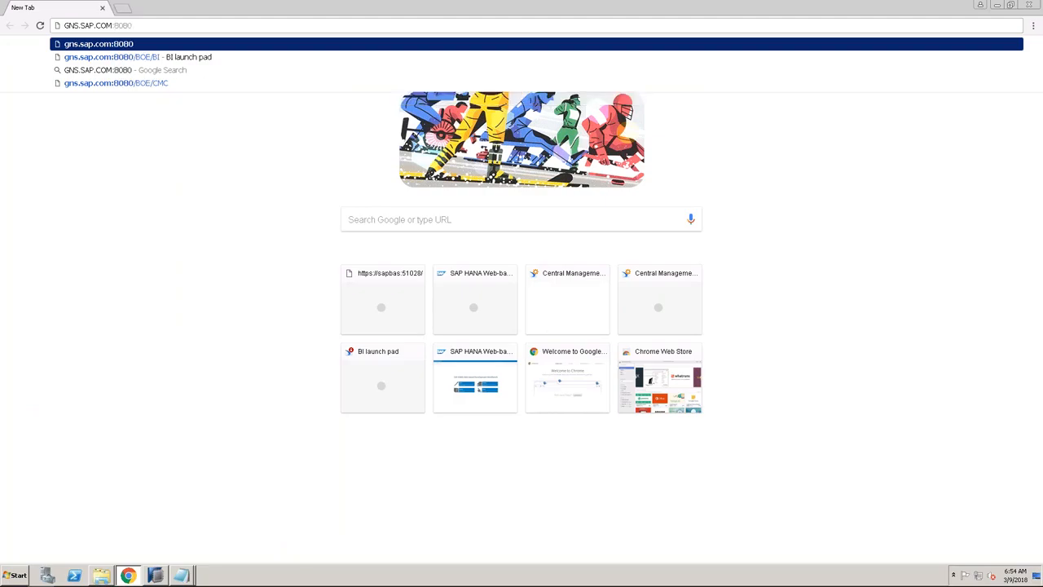
type("/BOE")
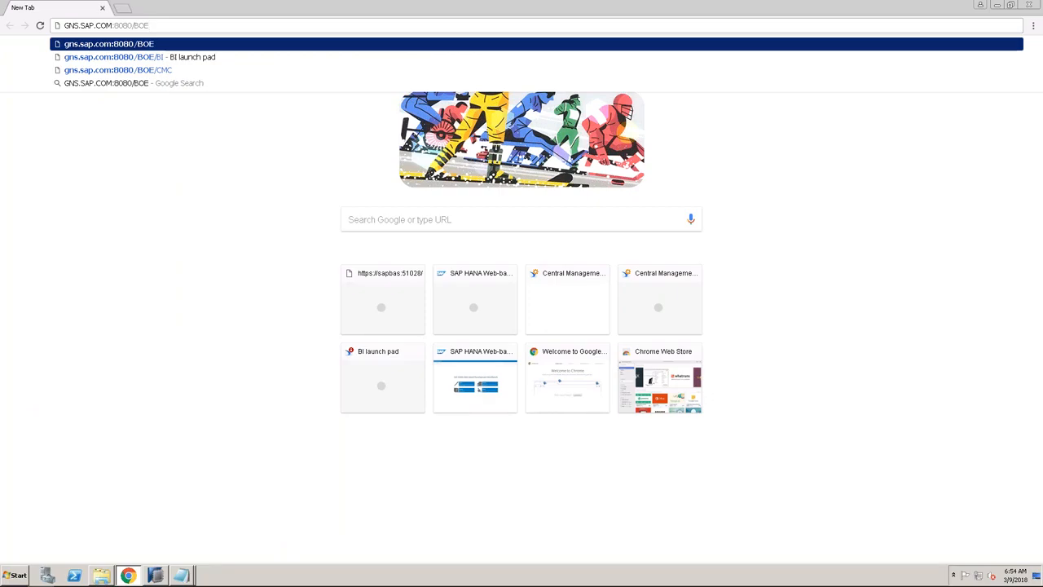
type("/CM")
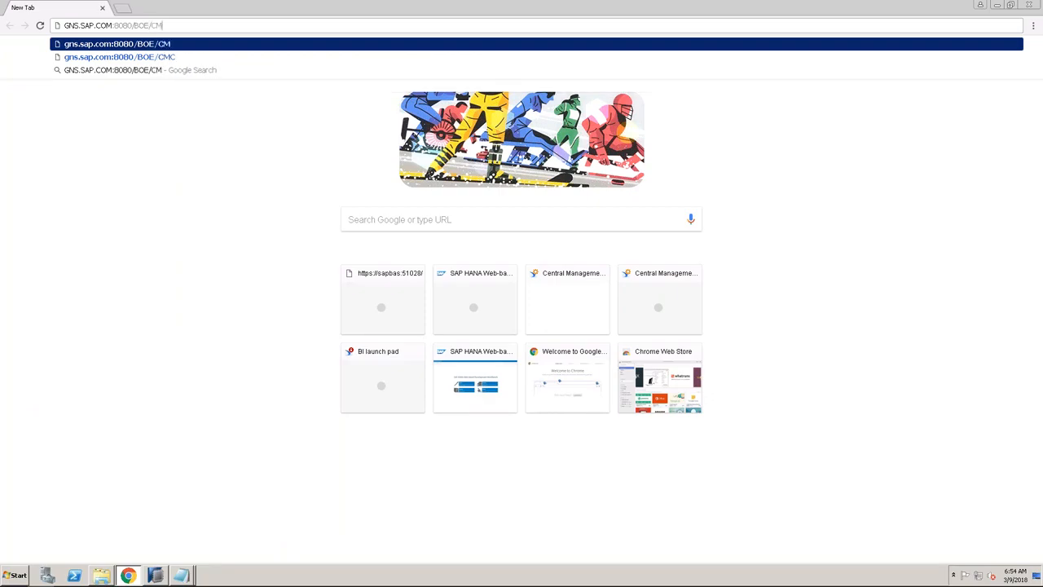
type("C")
key("Return")
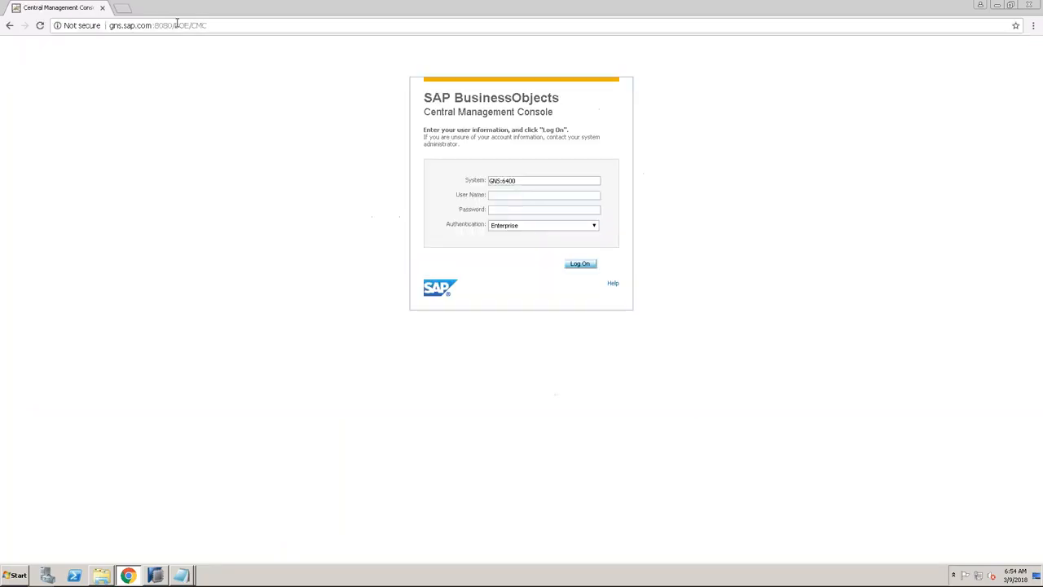
Close the hosts file and check the user name and password under BO4.1 & DS4.2 Details in the HAN Details notes.
left_click(505, 196)
mouse_move(181, 575)
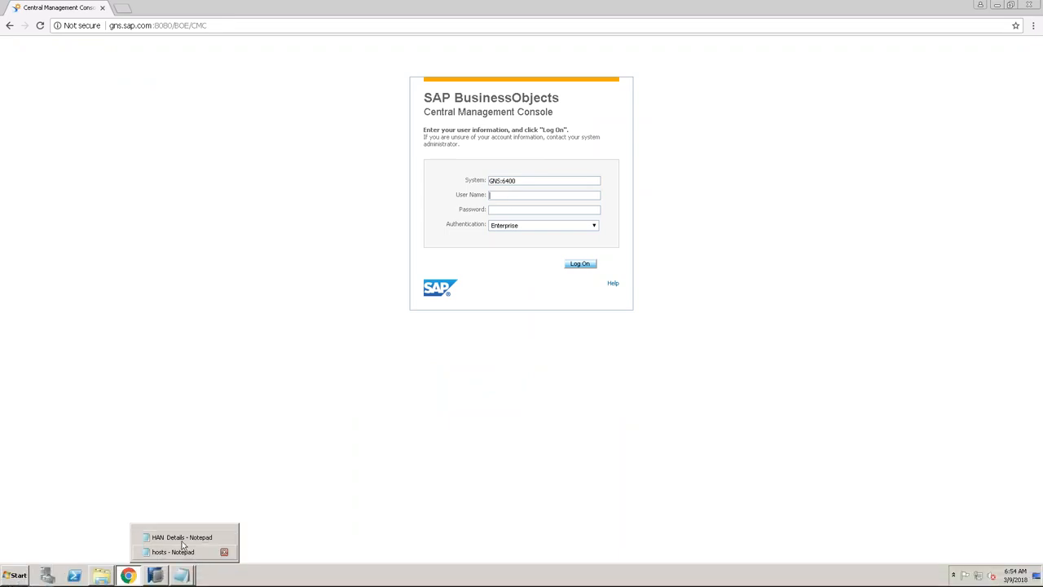
left_click(224, 551)
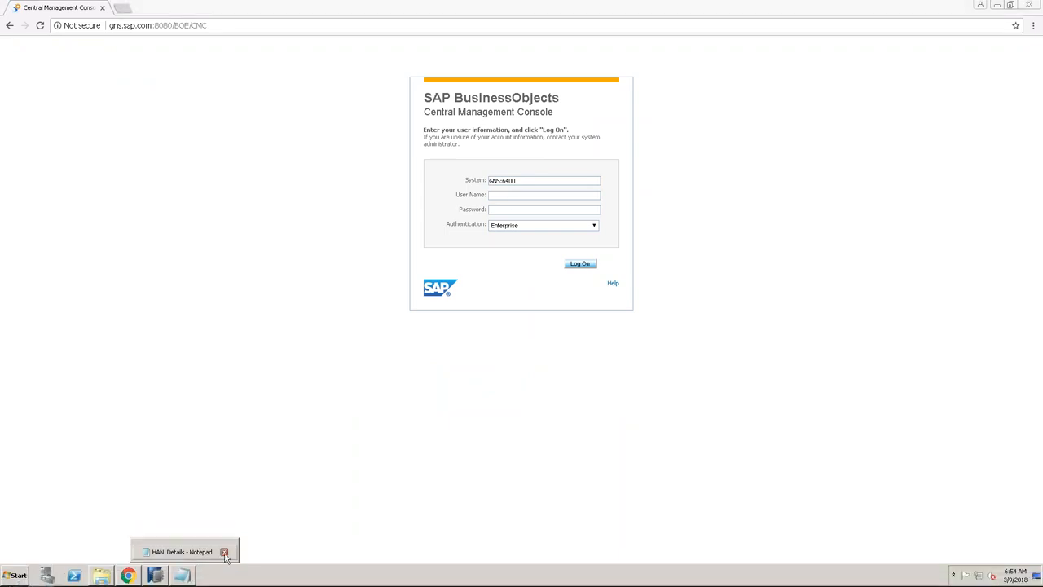
left_click(204, 552)
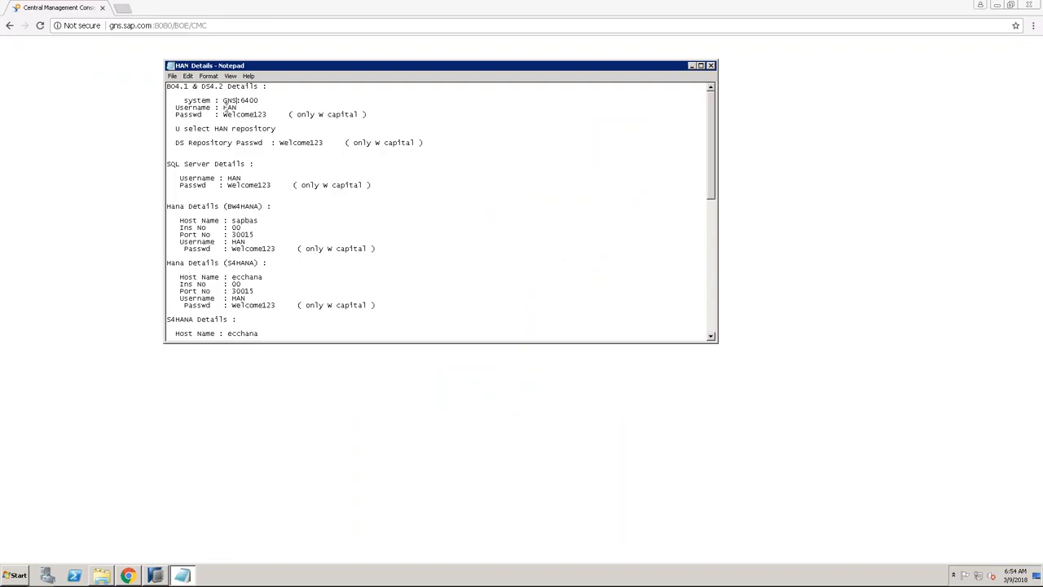
left_click(149, 116)
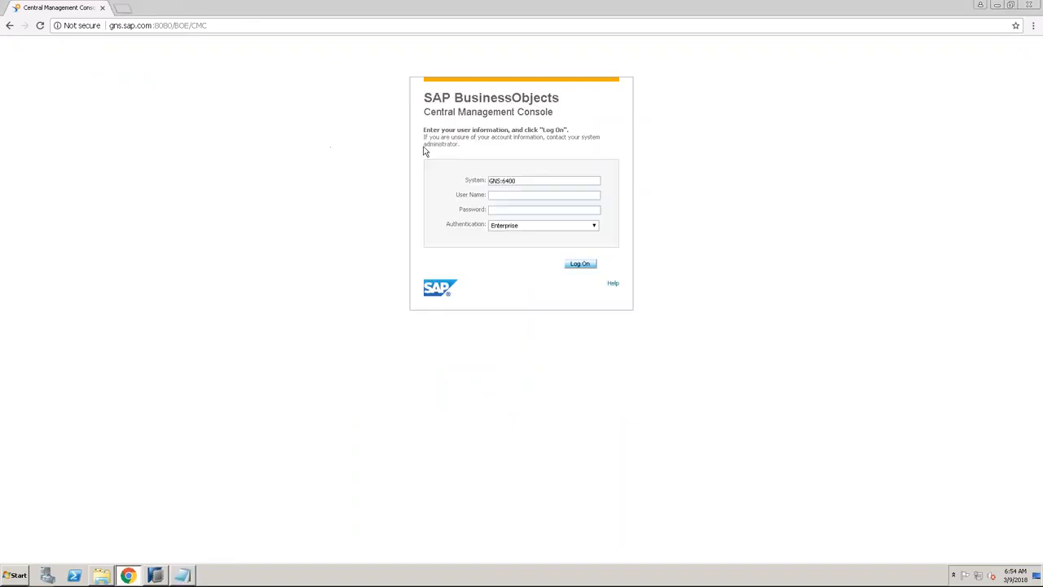
Log on to the Central Management Console as HAN with the account password, and decline saving the password in the browser.
left_click(488, 195)
type("HAN")
key("Tab")
type("******")
left_click(575, 264)
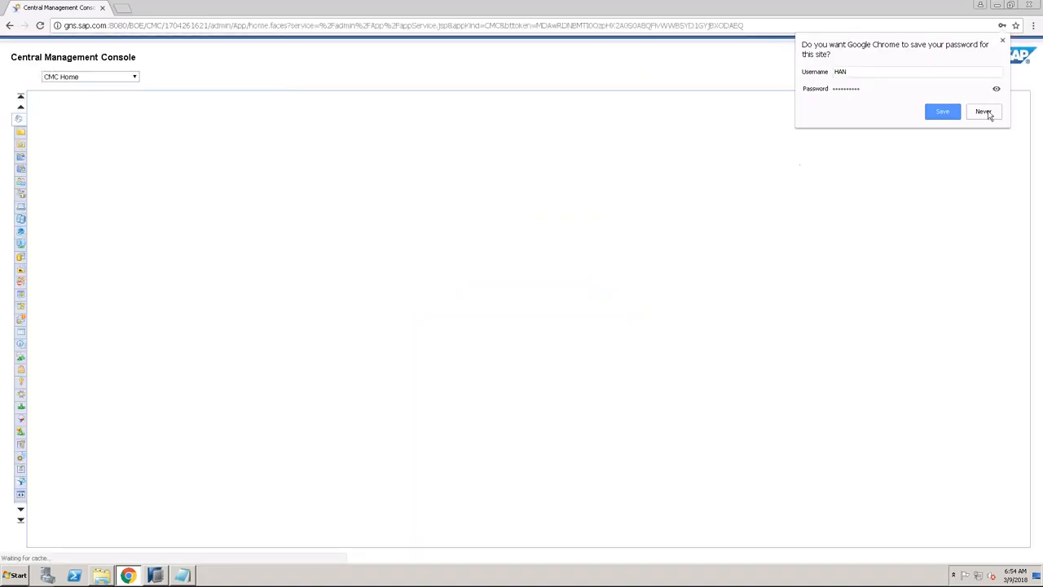
left_click(984, 111)
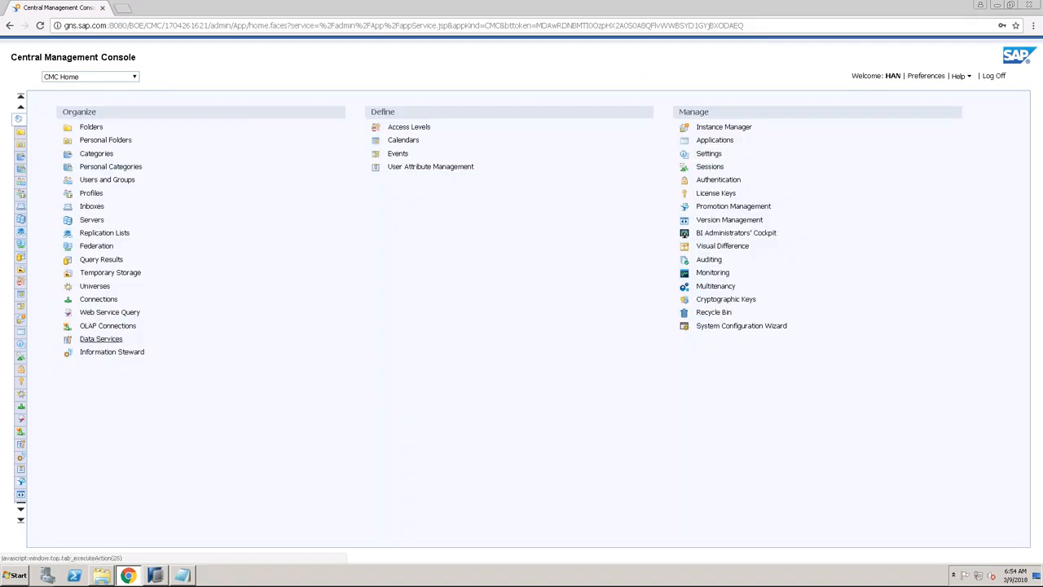
Create a folder named Qbex under OLAP Connections and open it.
left_click(108, 326)
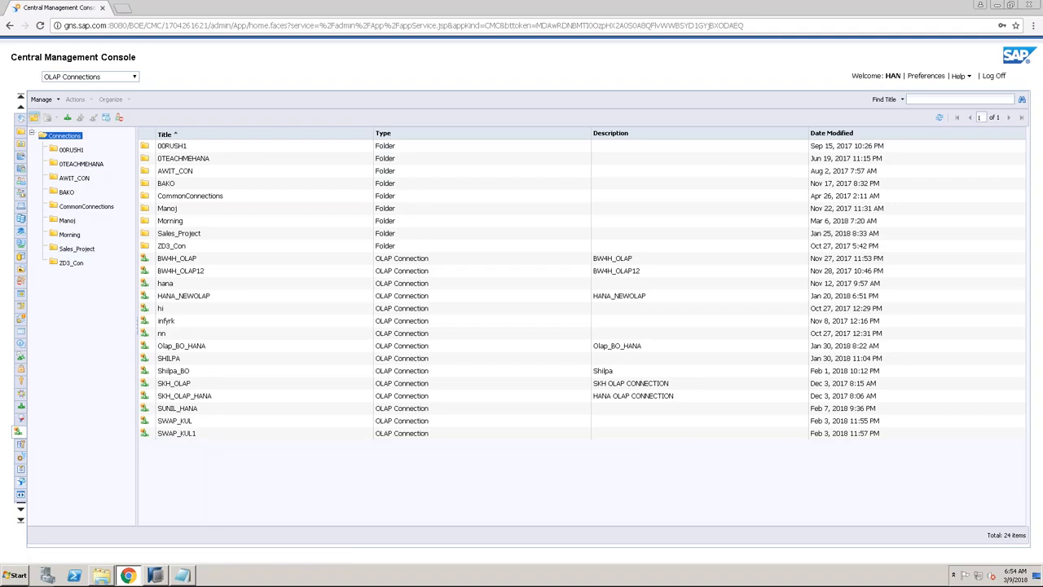
left_click(34, 117)
type("Obex")
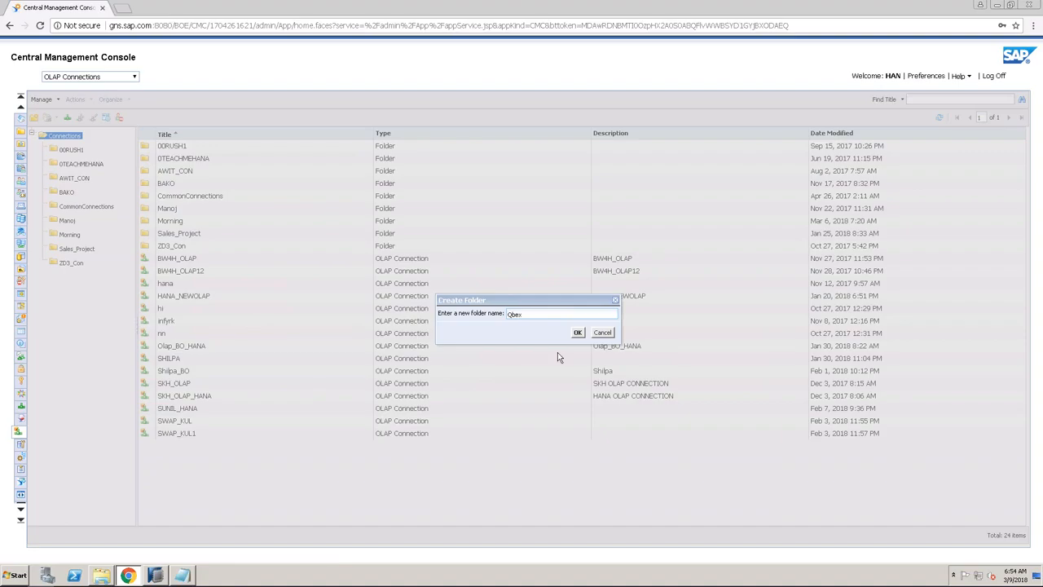
left_click(576, 334)
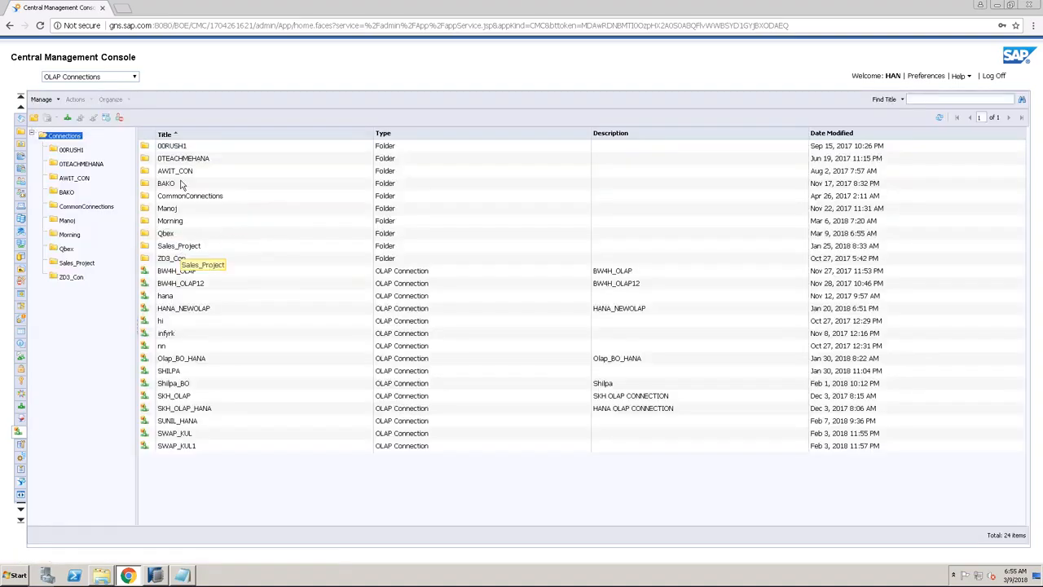
double_click(169, 234)
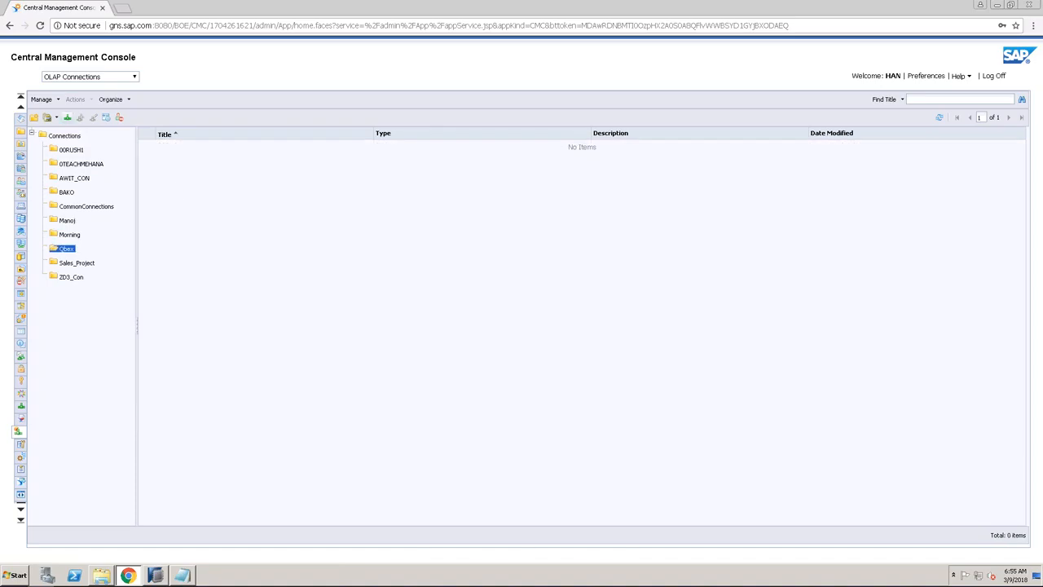
Start a new OLAP connection in the Qbex folder with MyHana as name and description, and SAP HANA as provider.
left_click(68, 118)
left_click(120, 100)
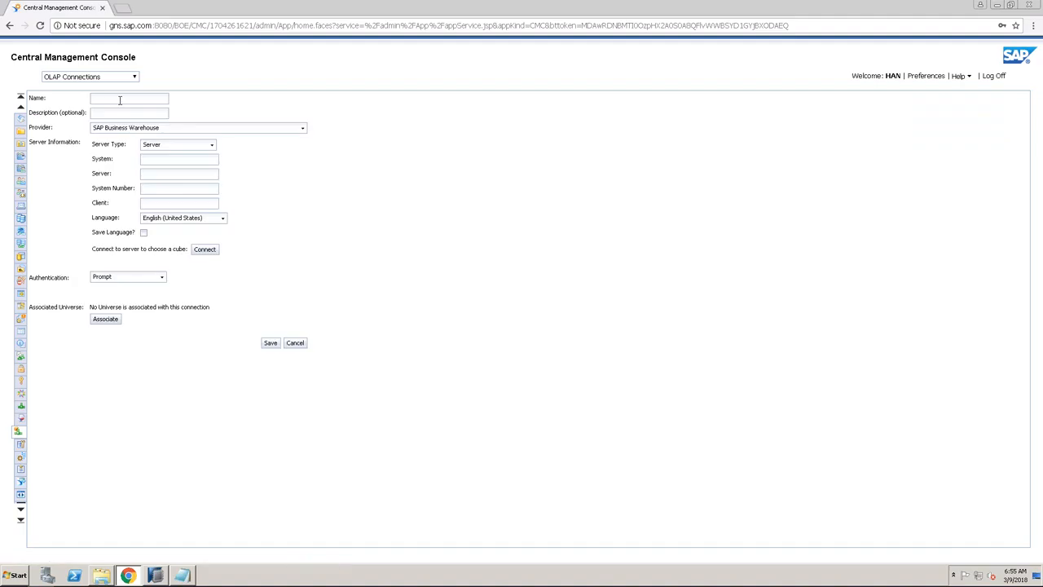
type("MyHana")
key("Tab")
left_click_drag(118, 99, 86, 98)
key("ctrl+c")
left_click(100, 114)
key("ctrl+v")
left_click(158, 128)
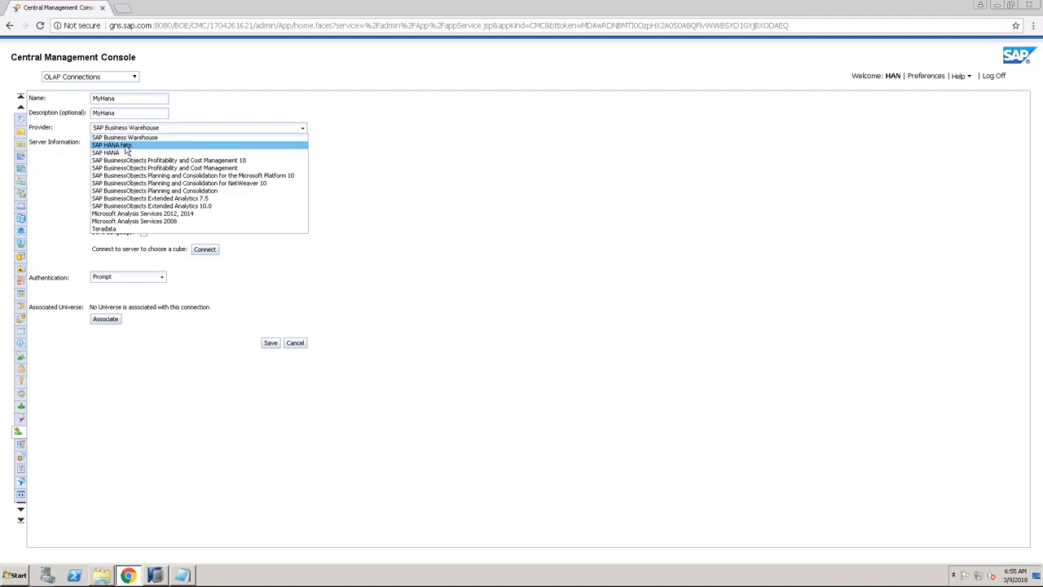
left_click(122, 153)
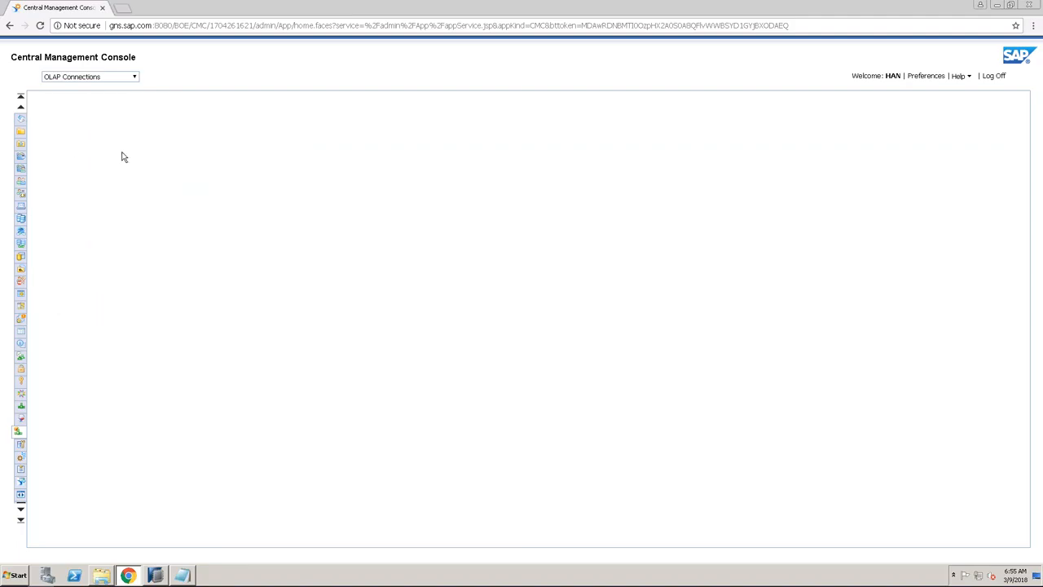
Look up the server's host name under Hana Details (BW4HANA) in the HAN Details notes.
left_click(167, 144)
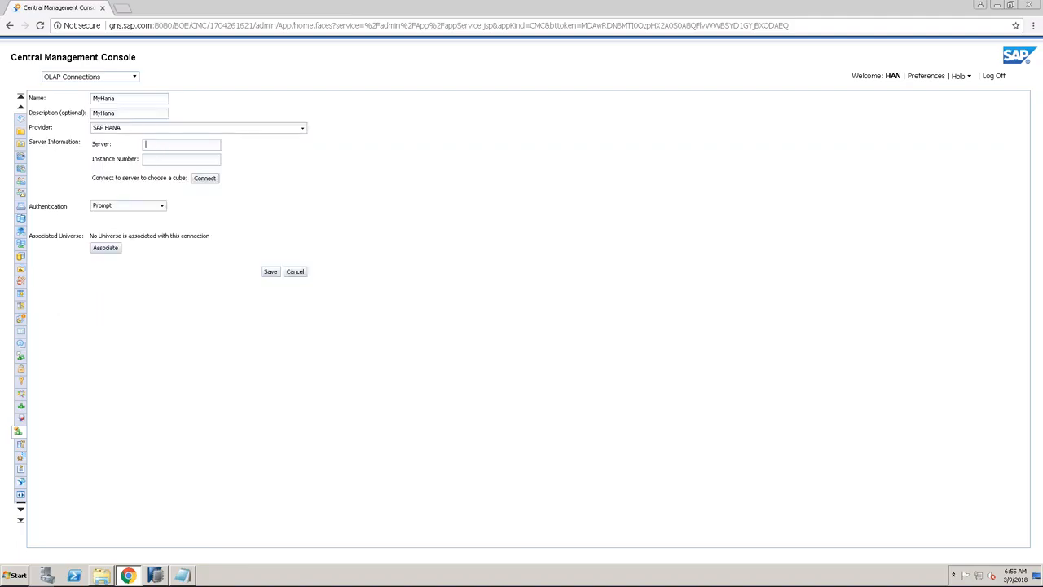
left_click(185, 576)
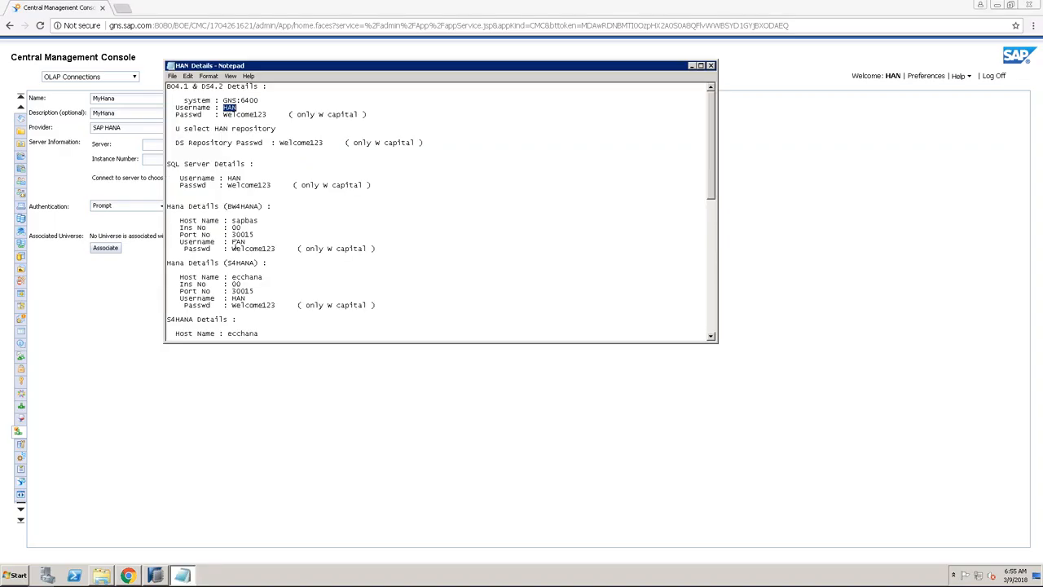
double_click(248, 221)
Switch to SAP HANA Studio and check the hosts used to connect in the properties of the HDB (HAN) system.
left_click(155, 575)
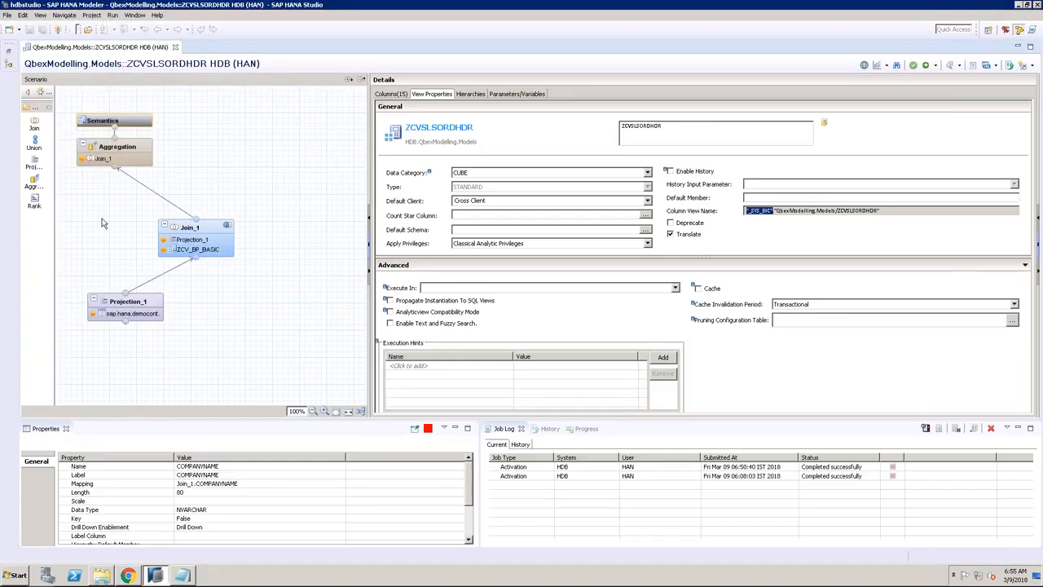
left_click(8, 51)
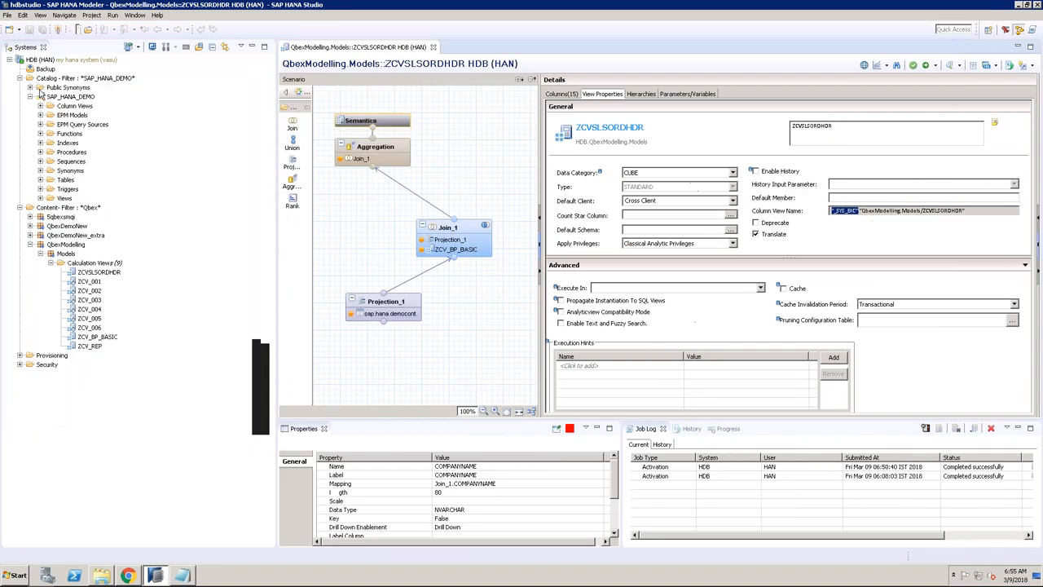
left_click(77, 62)
right_click(78, 60)
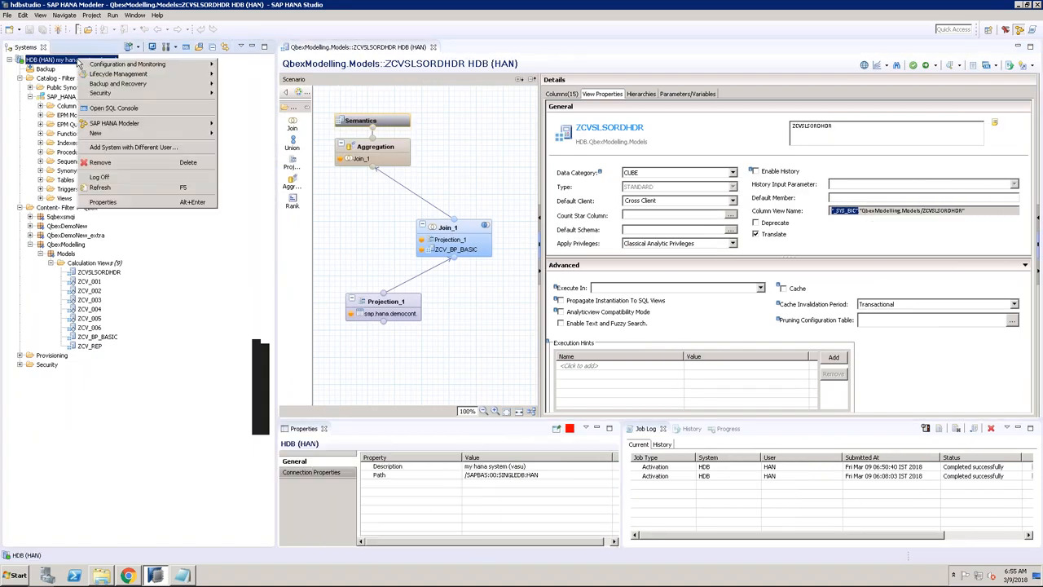
left_click(117, 203)
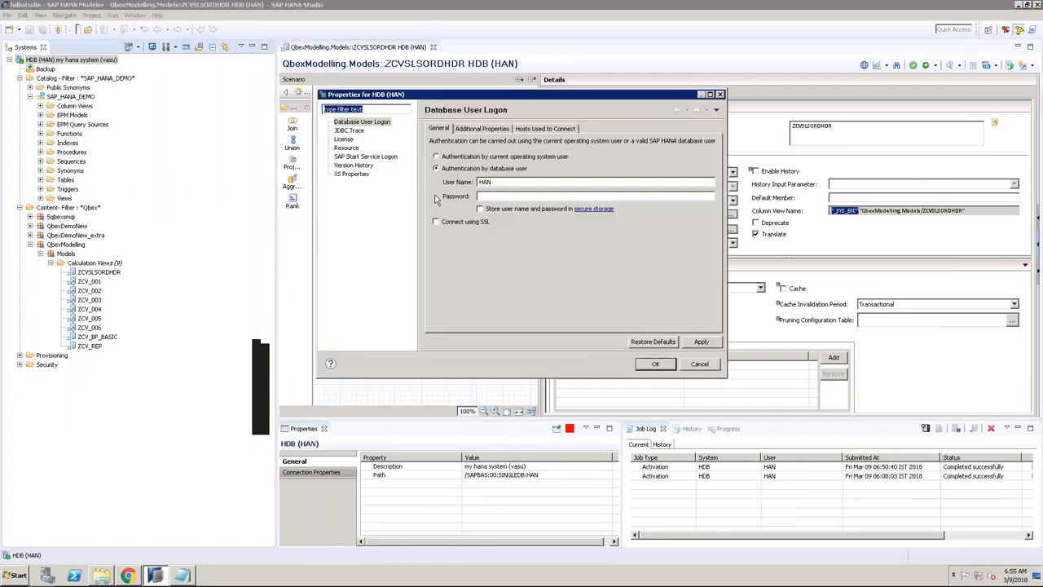
left_click(481, 129)
left_click(544, 128)
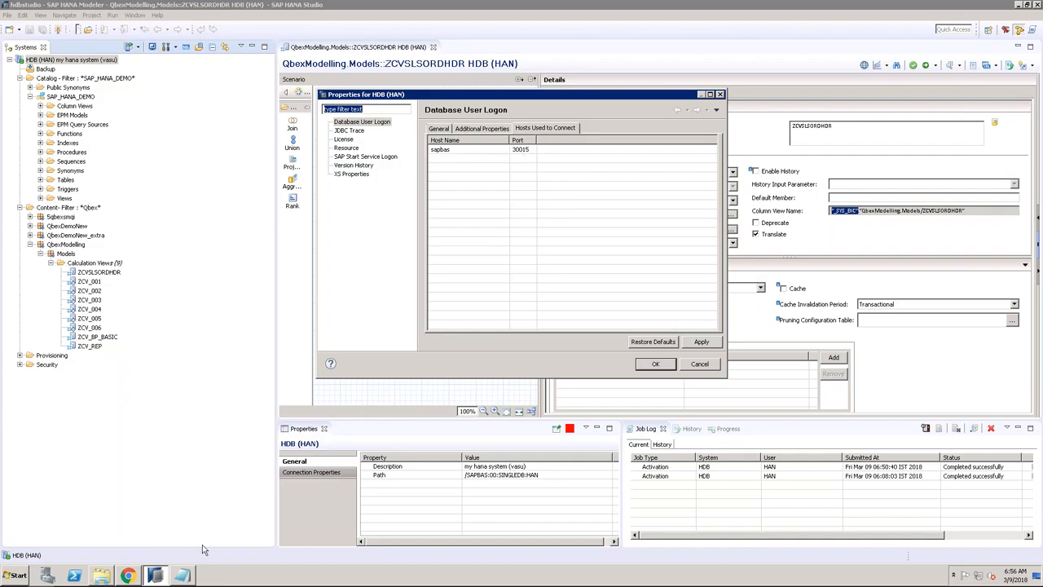
Check the BW4HANA instance number in the notes, and set the OLAP connection's server to sapbas and instance number to 00.
left_click(195, 569)
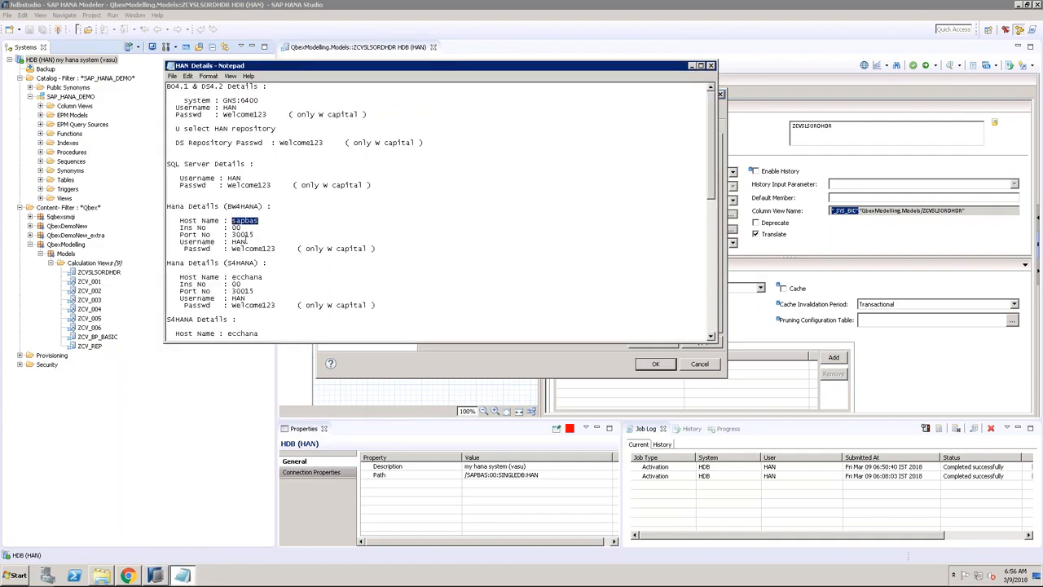
double_click(237, 228)
left_click(128, 575)
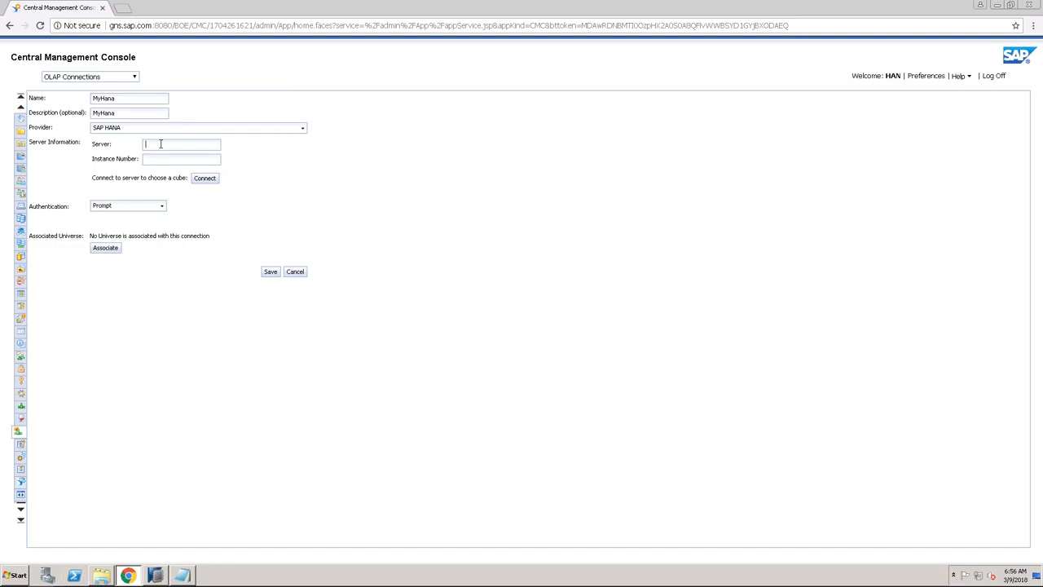
type("sapha")
Connect to the HANA server to choose a cube, logging on to the data source as han with the password from the notes.
left_click(214, 178)
left_click(498, 319)
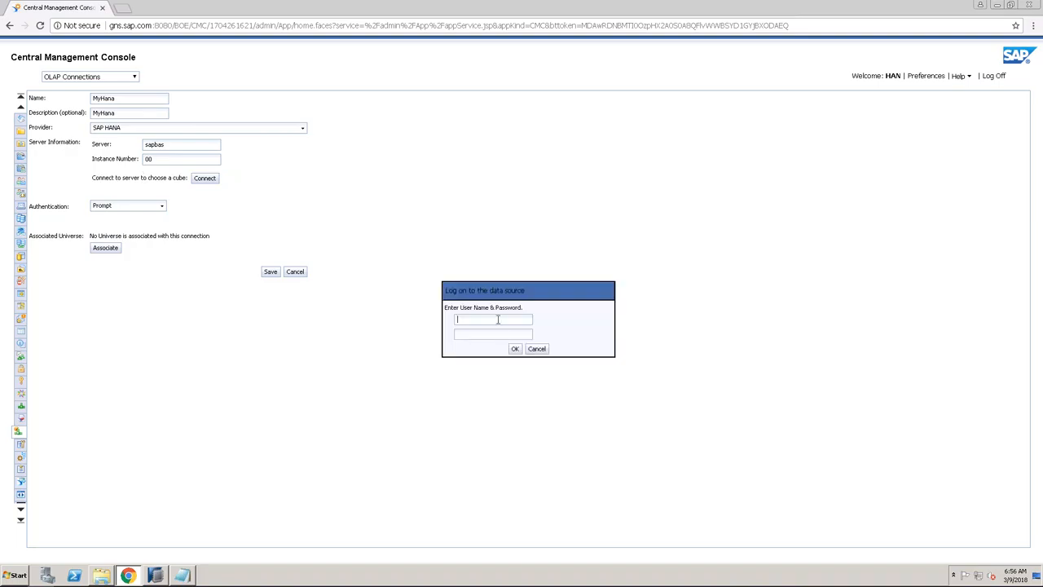
type("hana")
key("Tab")
key("shift+Tab")
type("han")
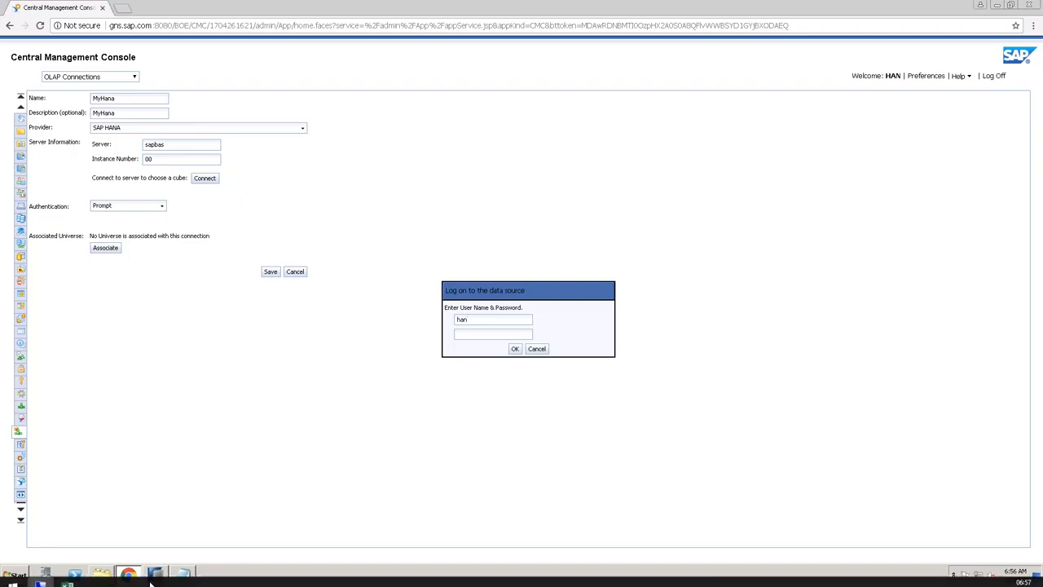
left_click(185, 575)
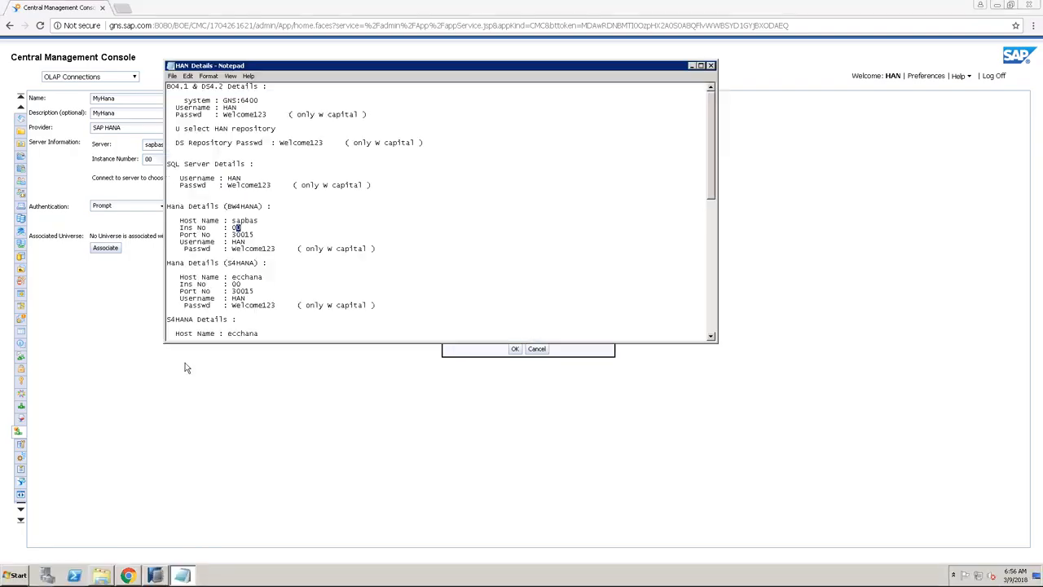
double_click(238, 242)
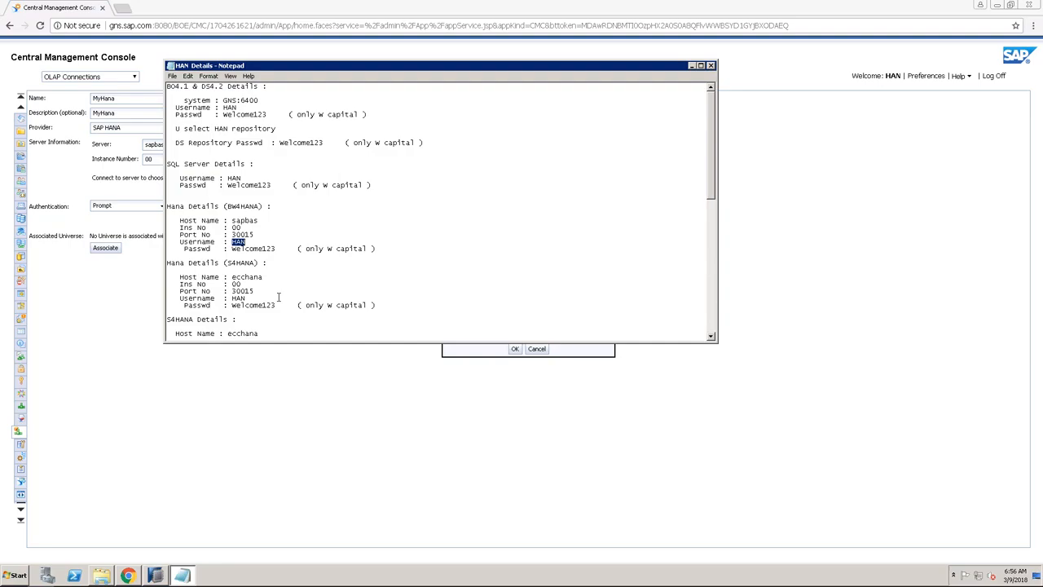
left_click(480, 356)
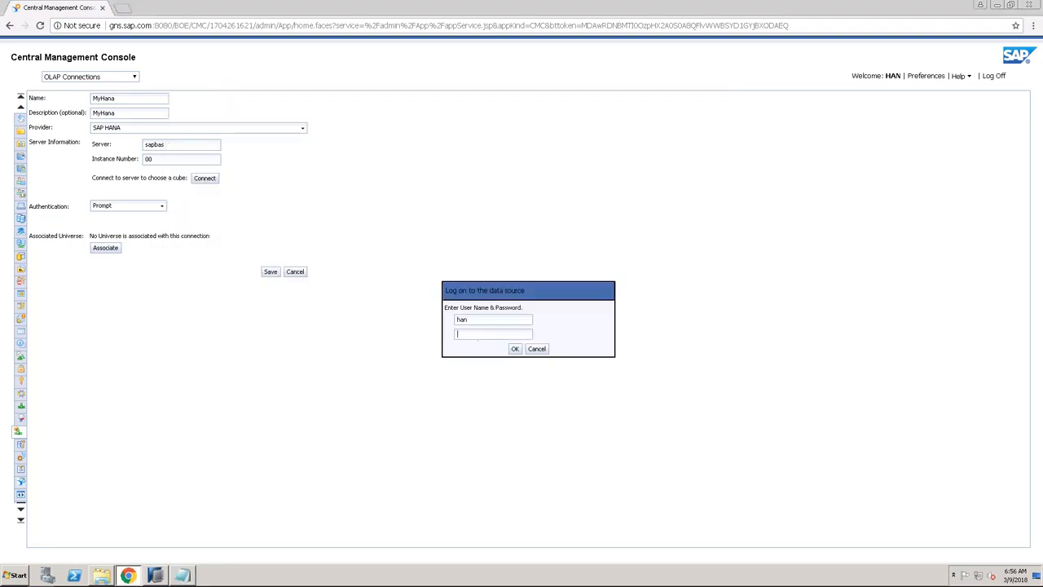
type("••••••••••")
left_click(514, 349)
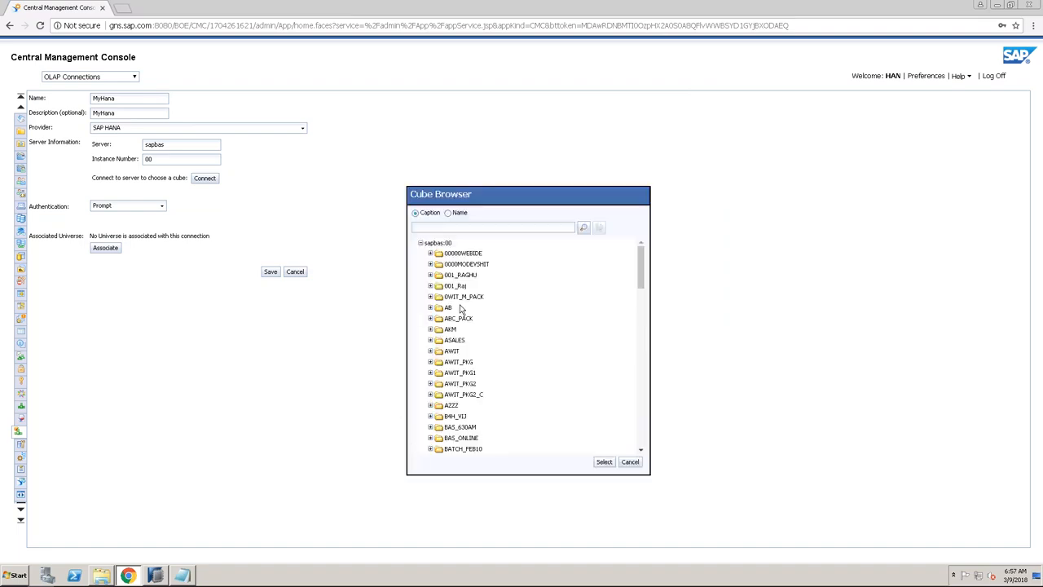
Browse the cubes in the Models folder of QbexModelling, and leave the cube browser without choosing one.
left_click(459, 318)
scroll(471, 327, "down", 15)
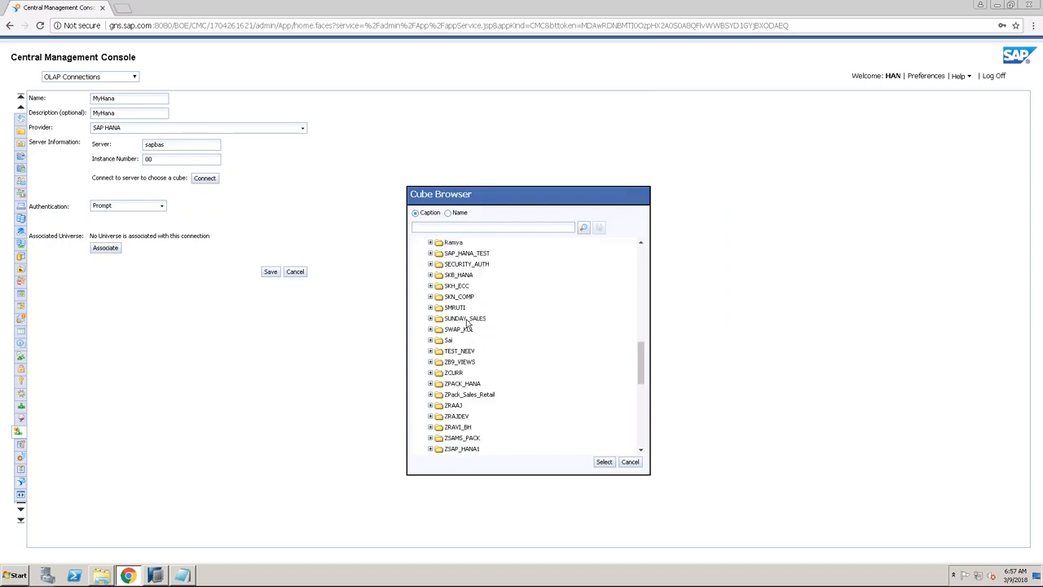
scroll(467, 322, "up", 8)
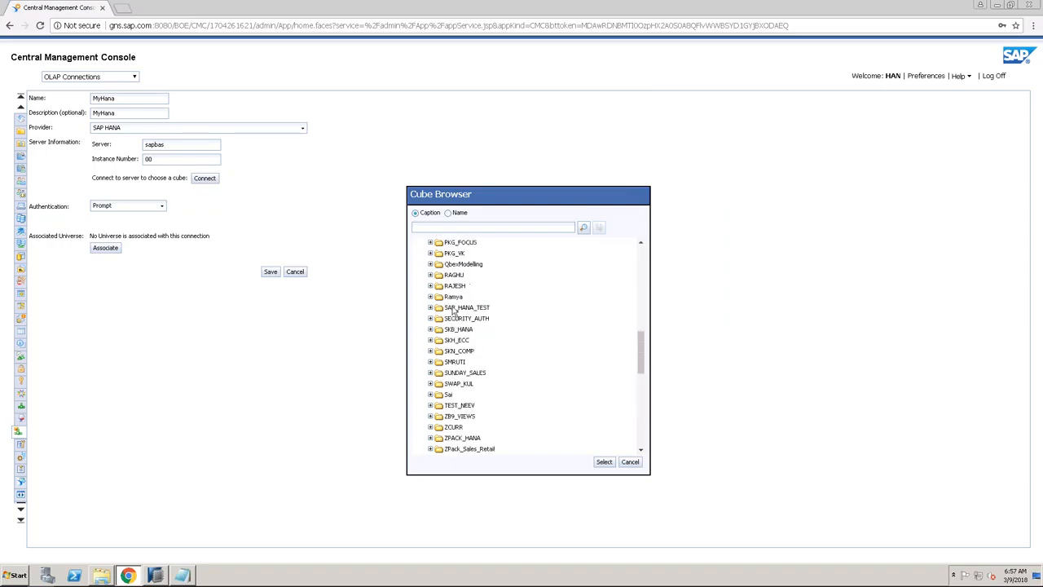
left_click(430, 264)
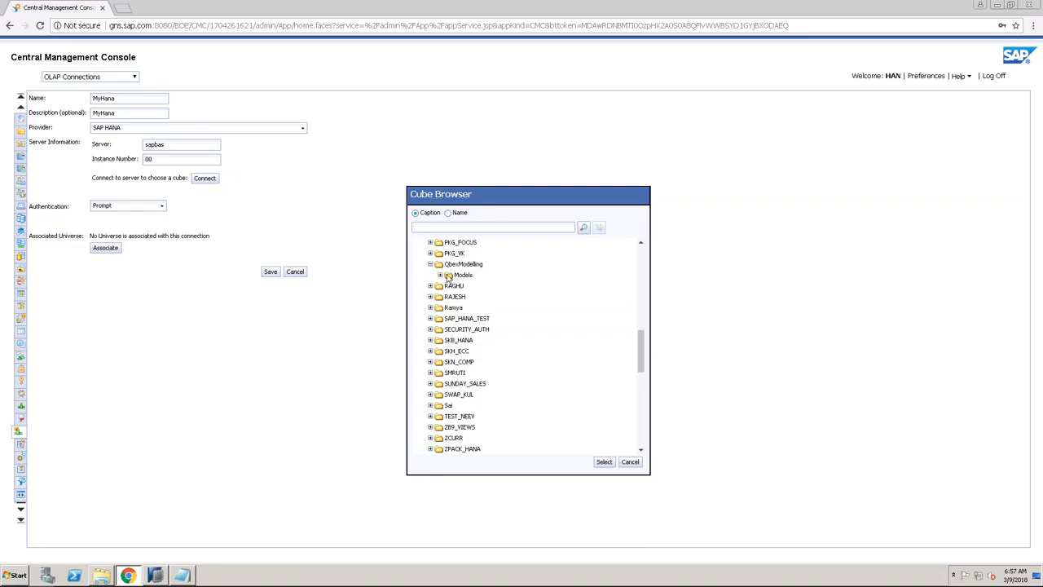
left_click(440, 275)
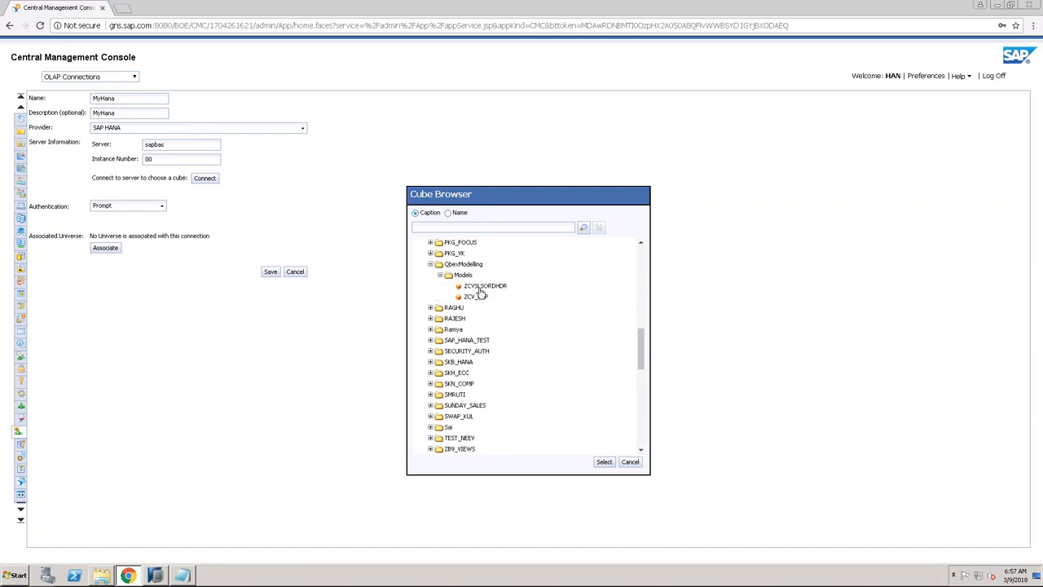
left_click(482, 286)
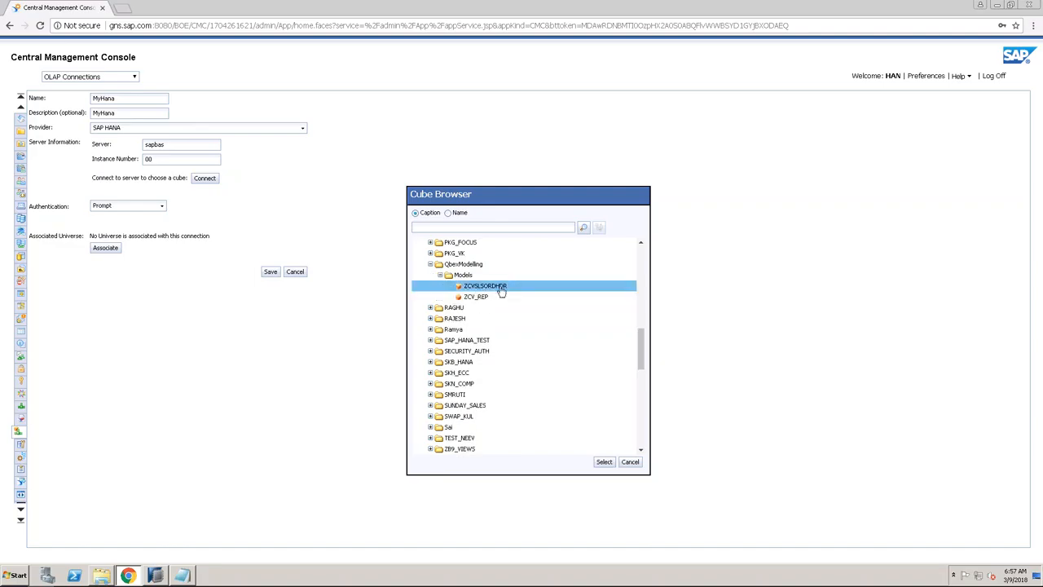
left_click(631, 462)
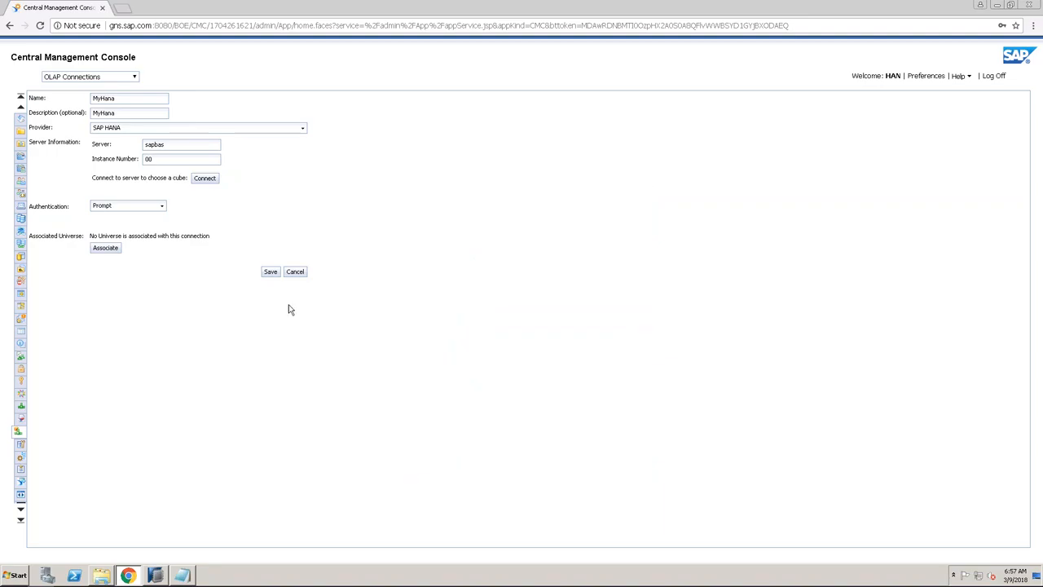
Set the connection's authentication to Pre-defined with user han and the account password, save the connection, and decline storing the password in the browser.
left_click(160, 207)
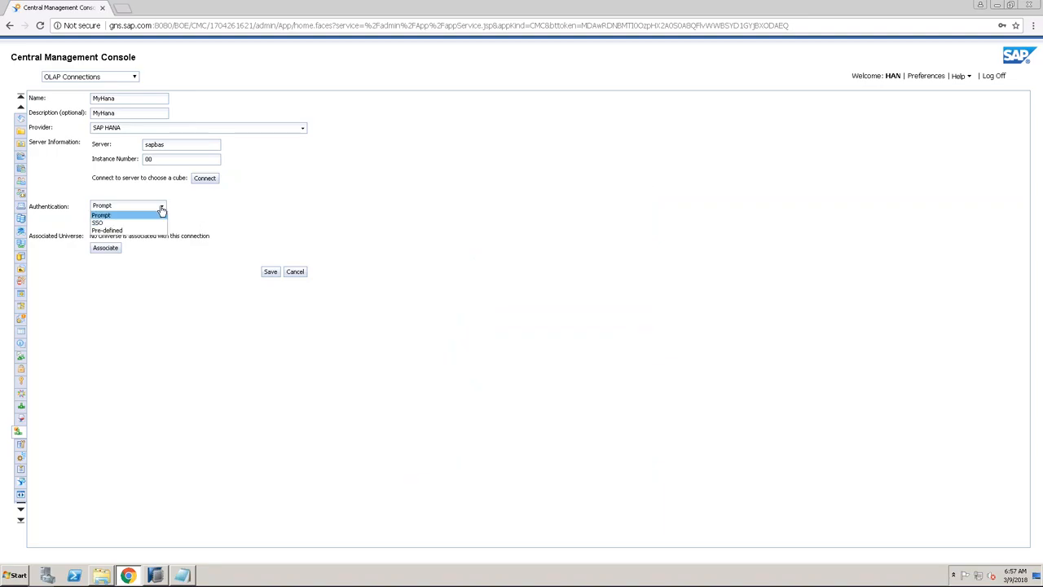
left_click(108, 230)
left_click(132, 221)
type("han")
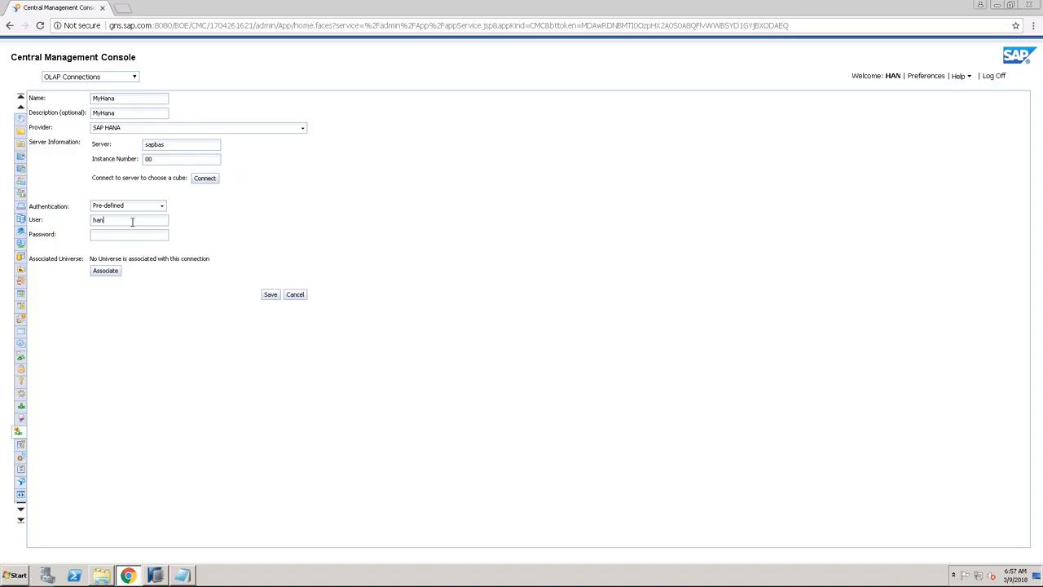
type("•••••••")
key("BackSpace")
key("BackSpace")
key("BackSpace")
key("BackSpace")
key("BackSpace")
key("BackSpace")
key("BackSpace")
type("••••••••••")
left_click(270, 294)
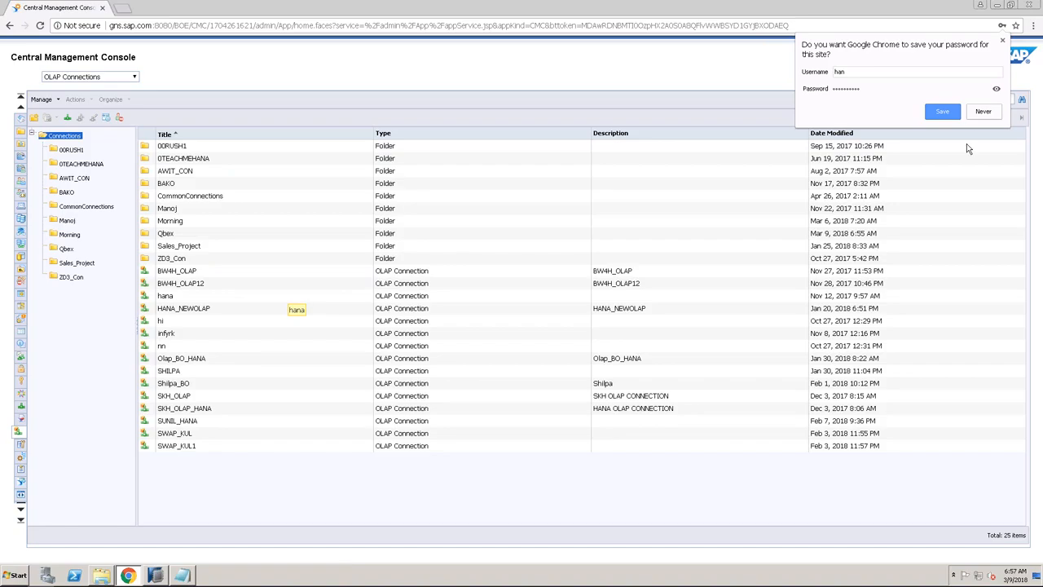
left_click(983, 112)
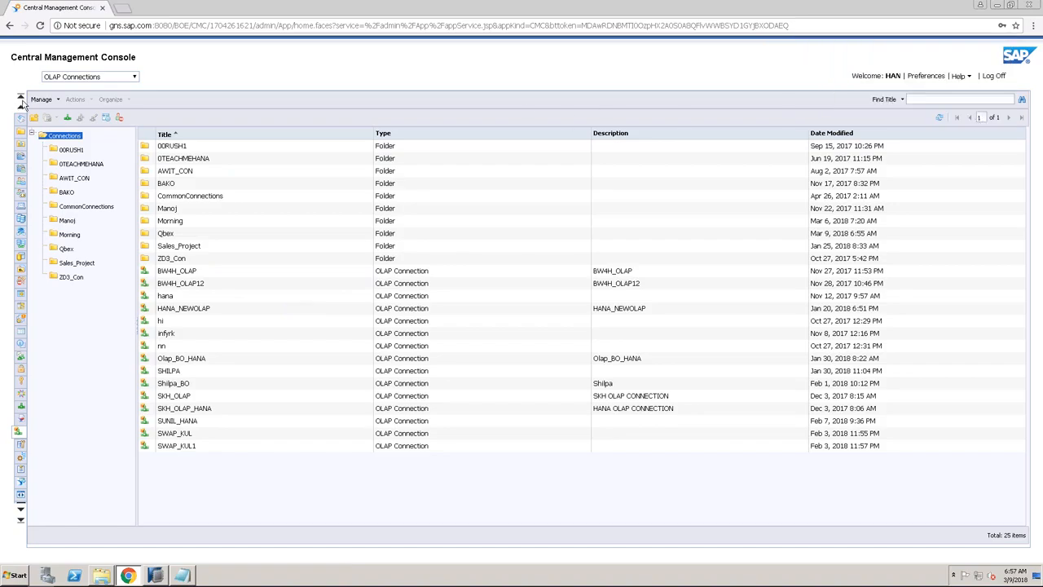
Minimize the browser, the notes and HANA Studio, dismissing the HDB (HAN) properties, and close the etc folder window.
left_click(1001, 8)
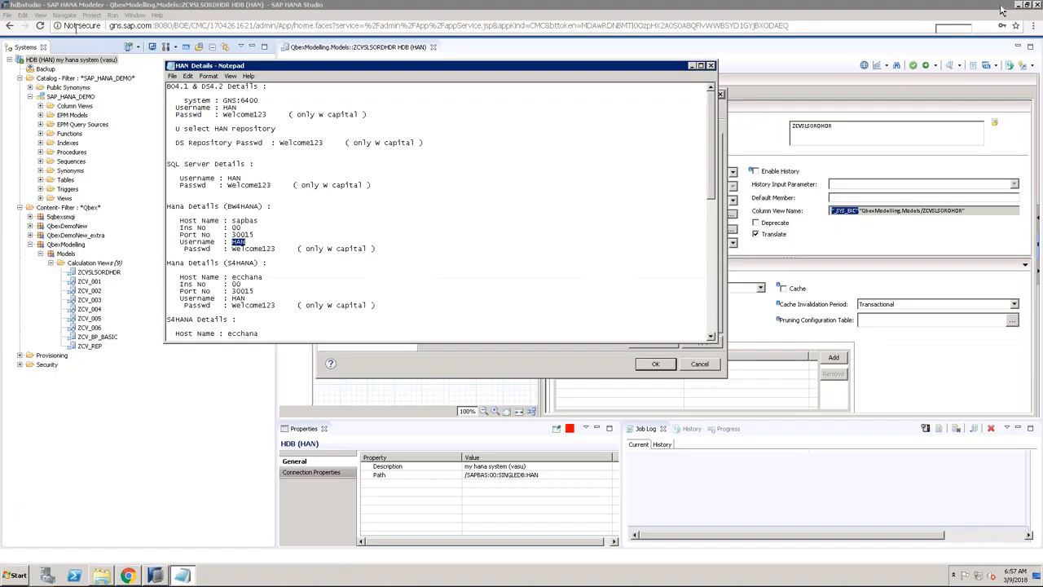
left_click(692, 65)
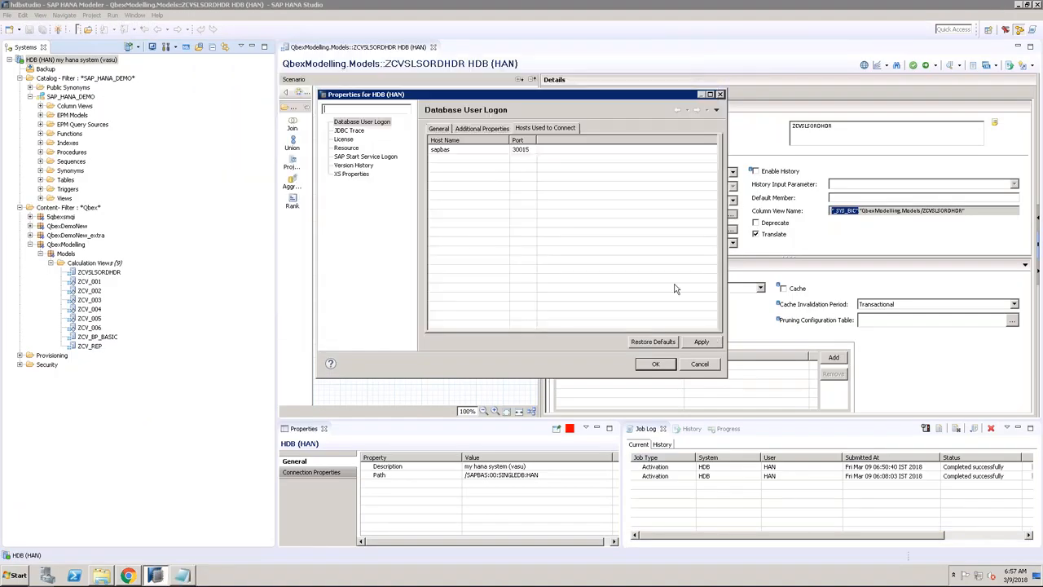
left_click(699, 364)
left_click(1018, 6)
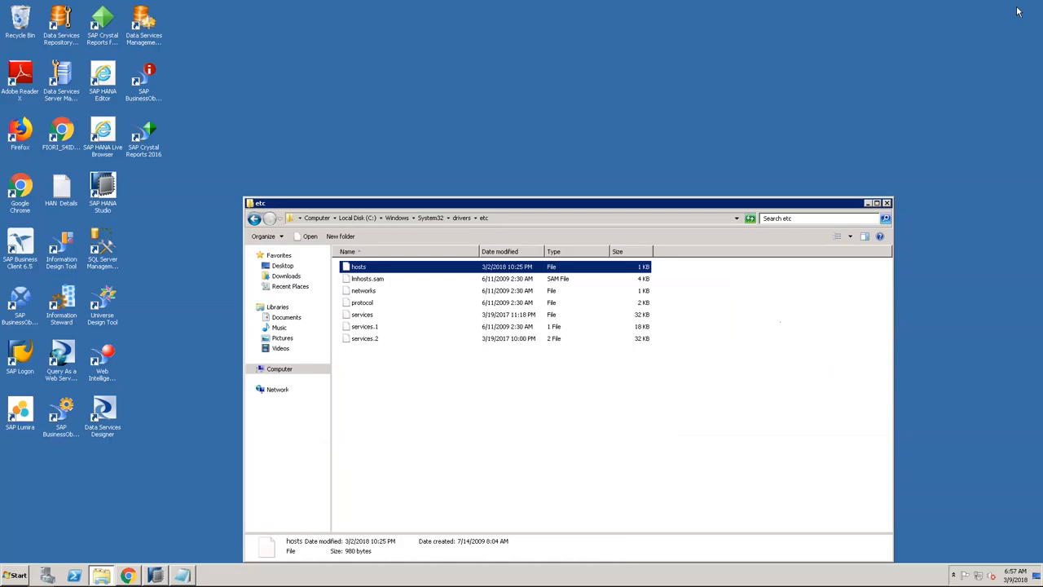
left_click(886, 203)
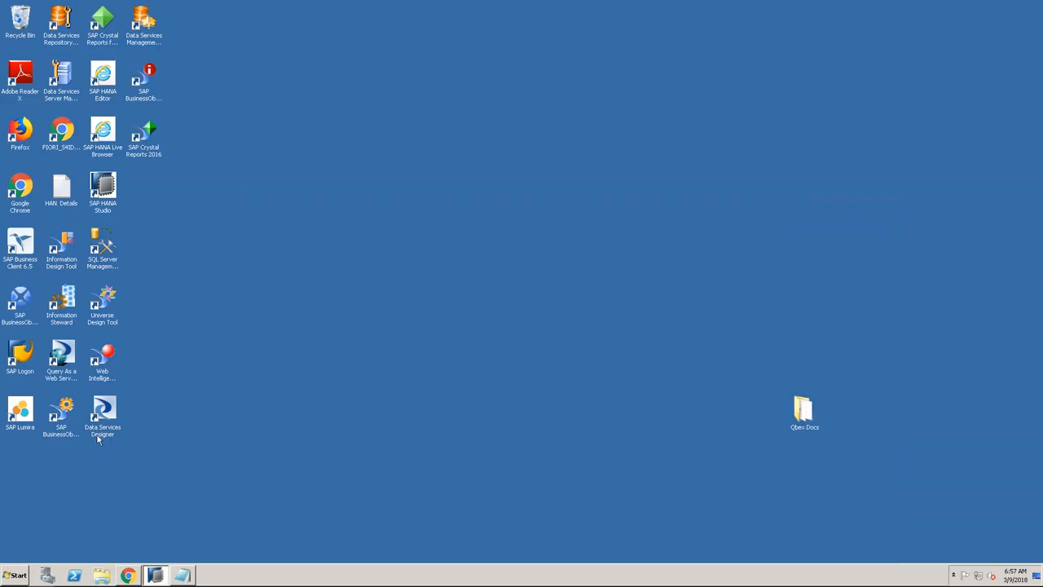
Search the installed programs for web and launch Web Intelligence Rich Client.
left_click(13, 575)
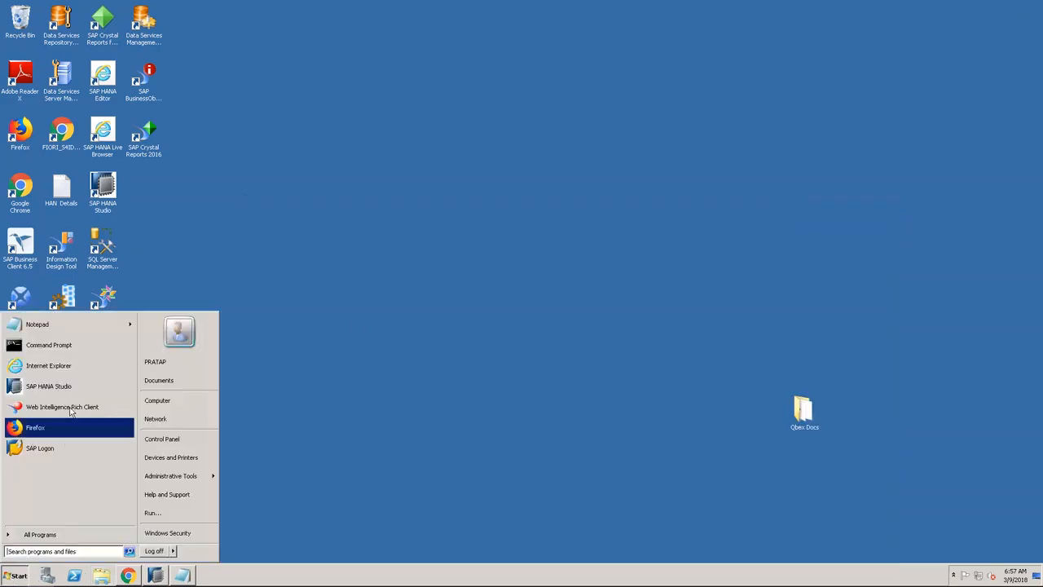
left_click(63, 552)
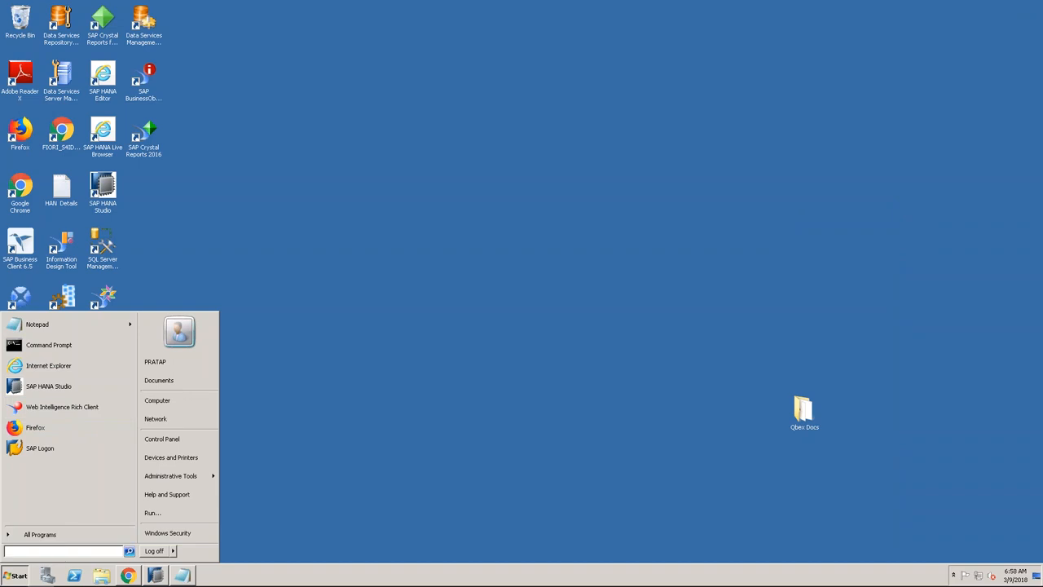
type("bo")
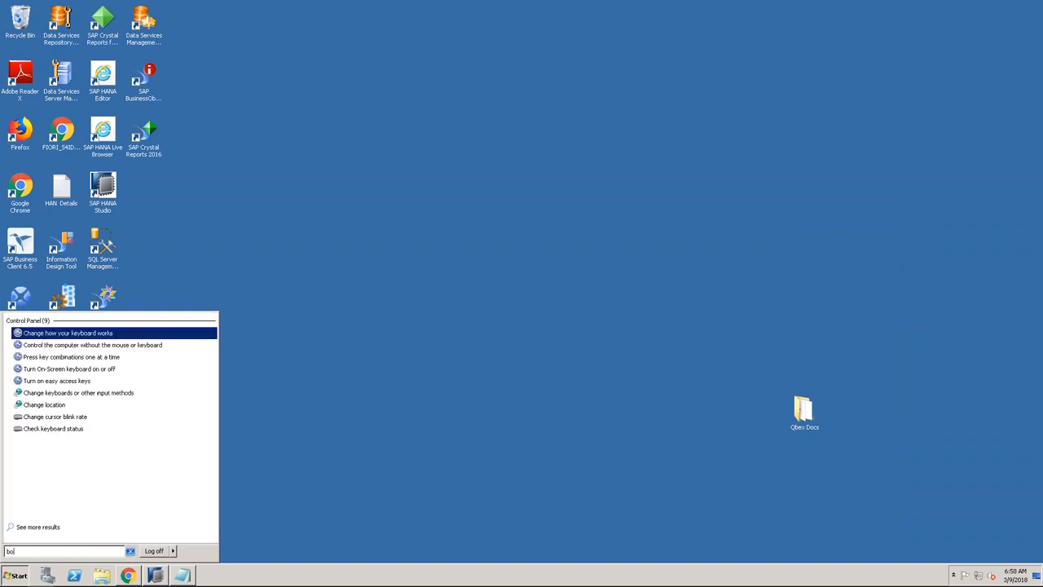
key("Escape")
type("web")
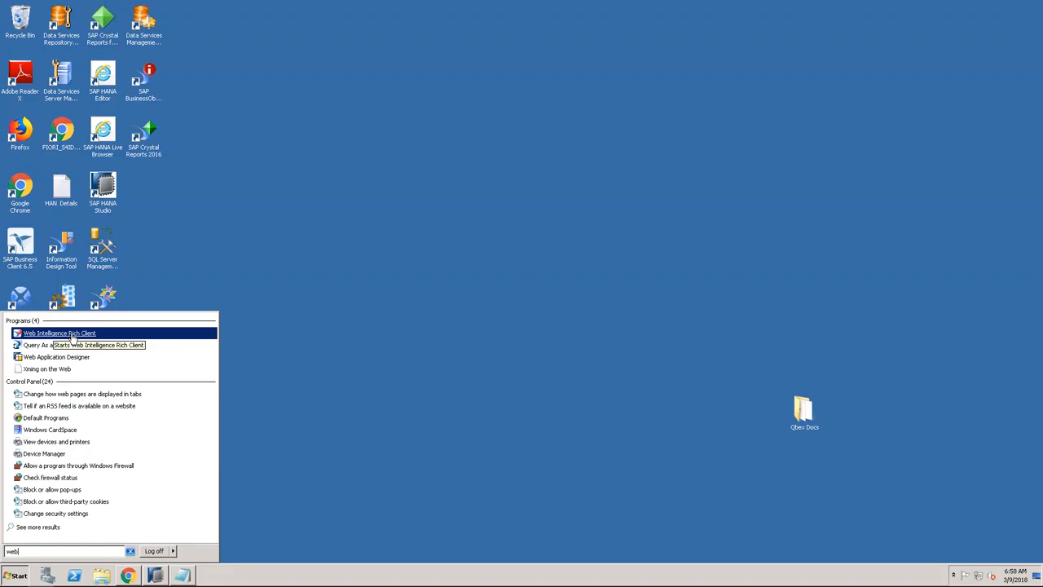
left_click(74, 334)
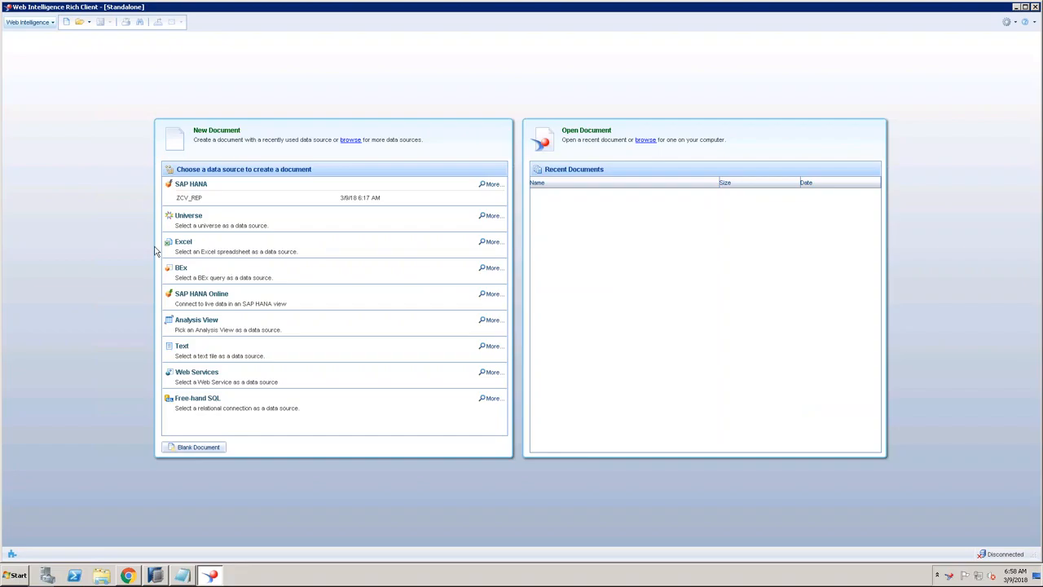
left_click(67, 25)
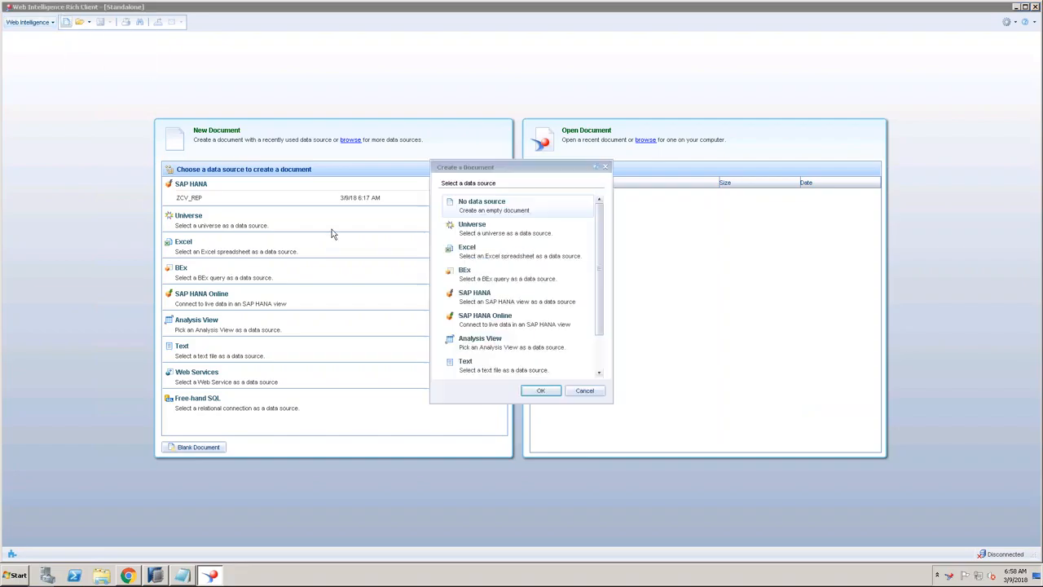
left_click(579, 393)
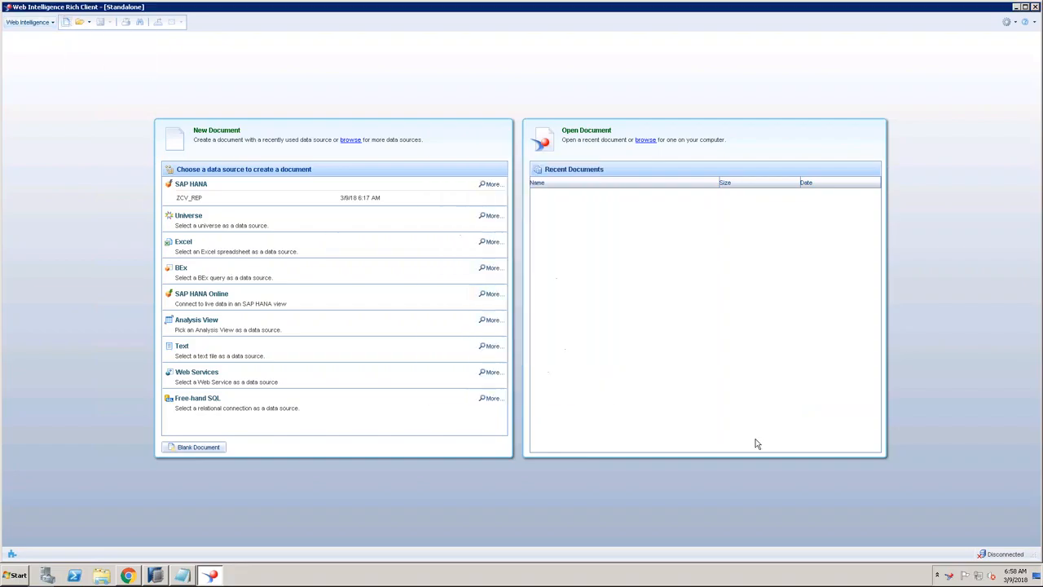
left_click(1002, 558)
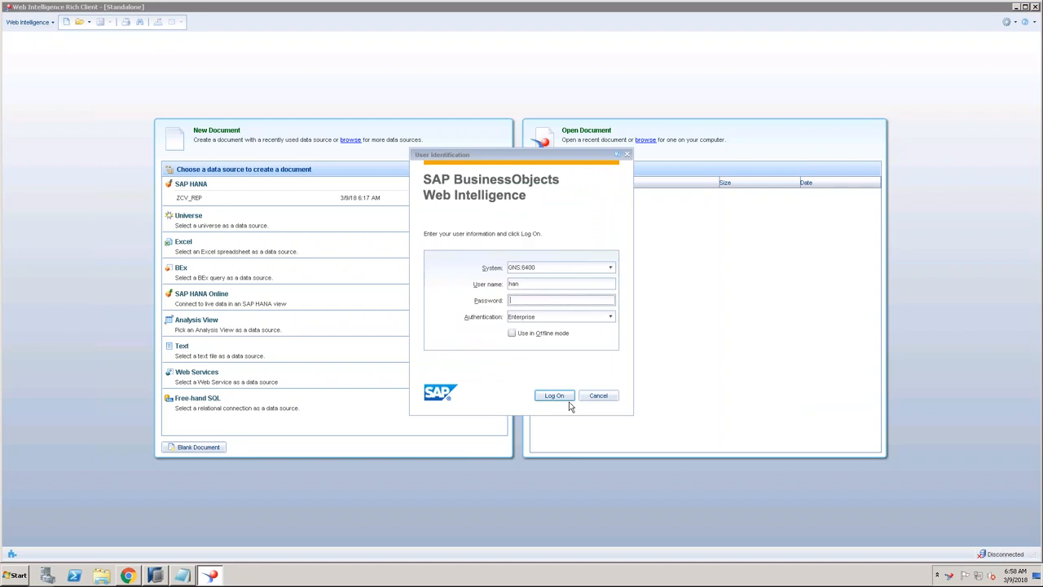
left_click(599, 399)
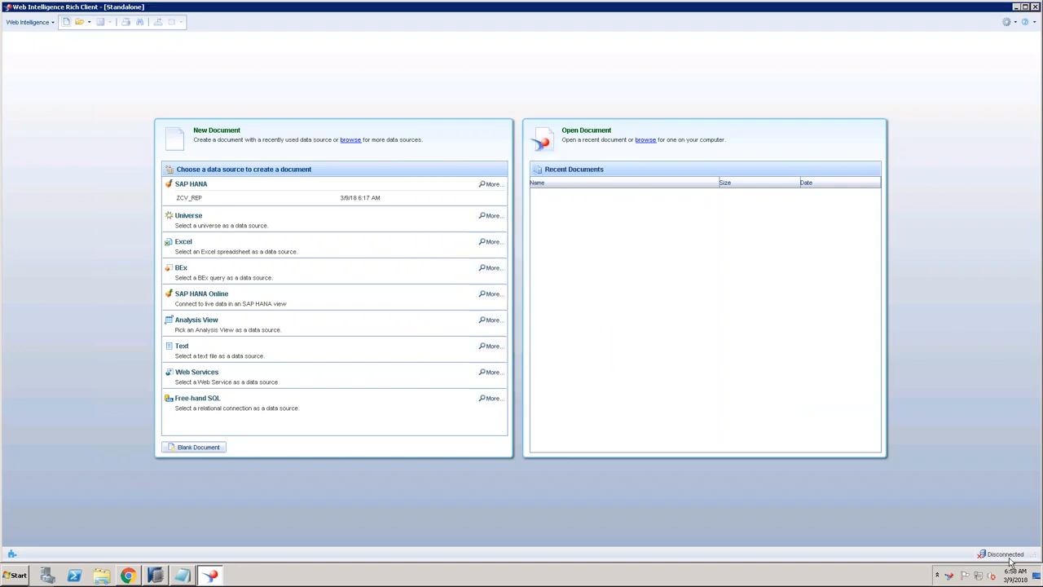
Check the BO system name in the HAN Details notes, and log on to GNS:6400 as han with Enterprise authentication and the account password.
left_click(1004, 557)
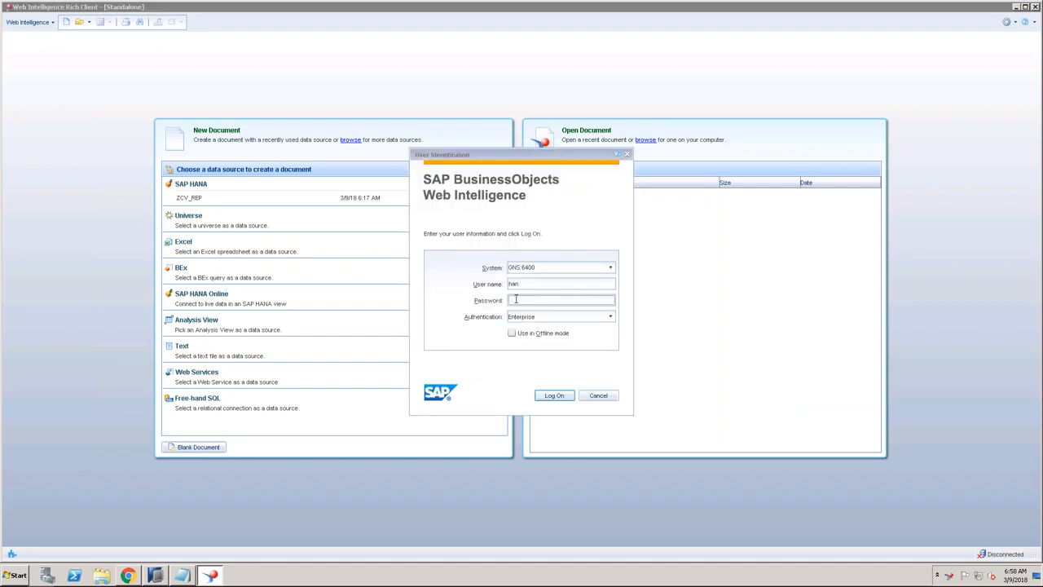
left_click(542, 268)
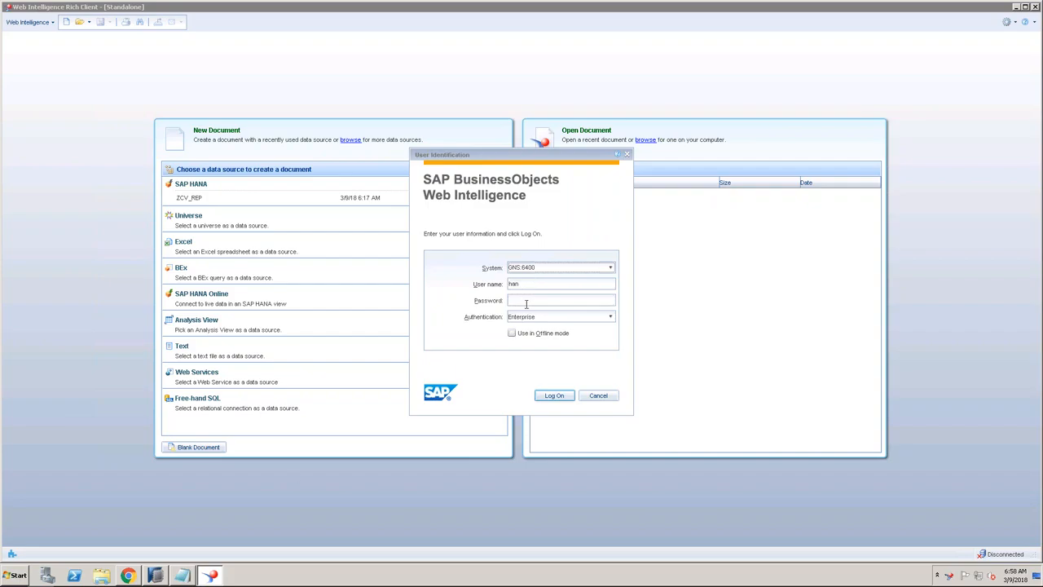
left_click(182, 575)
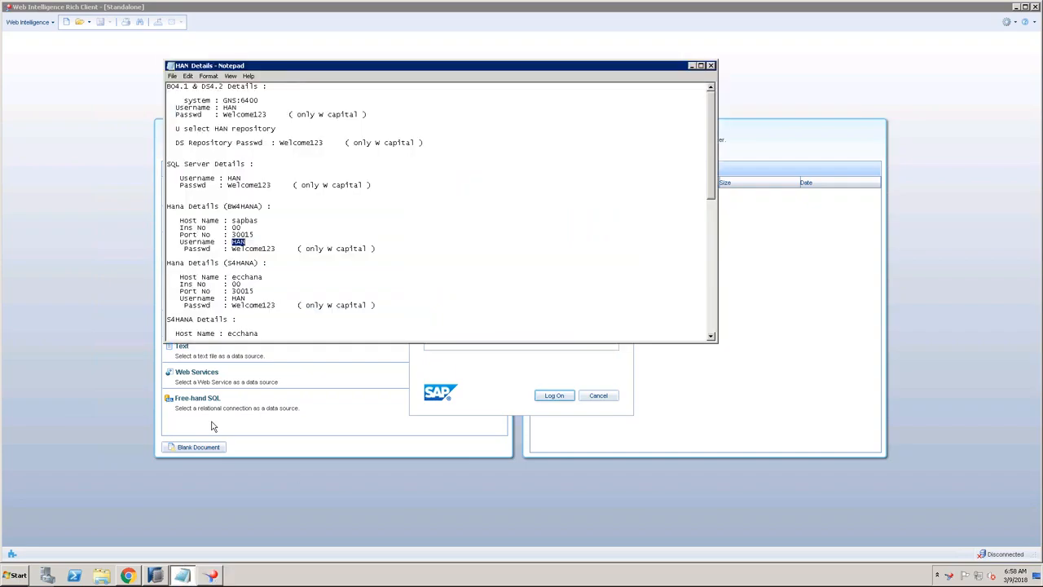
left_click_drag(224, 101, 259, 100)
left_click(530, 373)
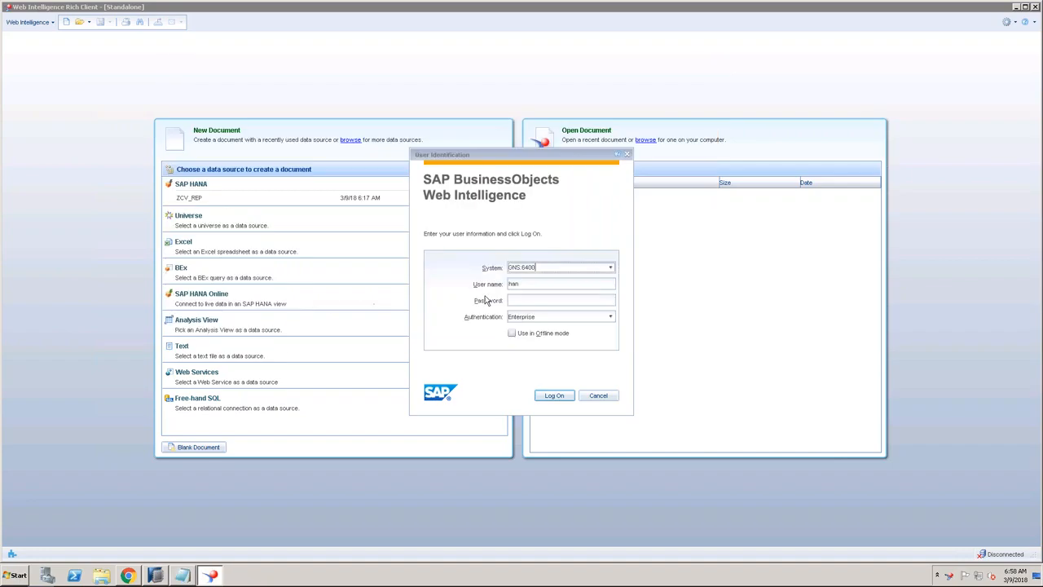
left_click(554, 300)
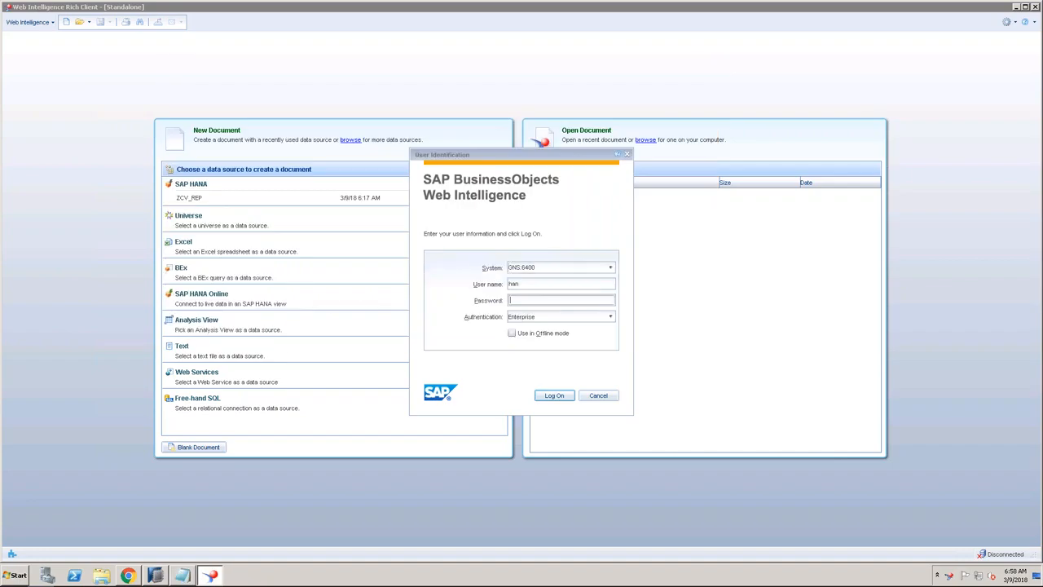
type("••••••••••")
left_click(551, 396)
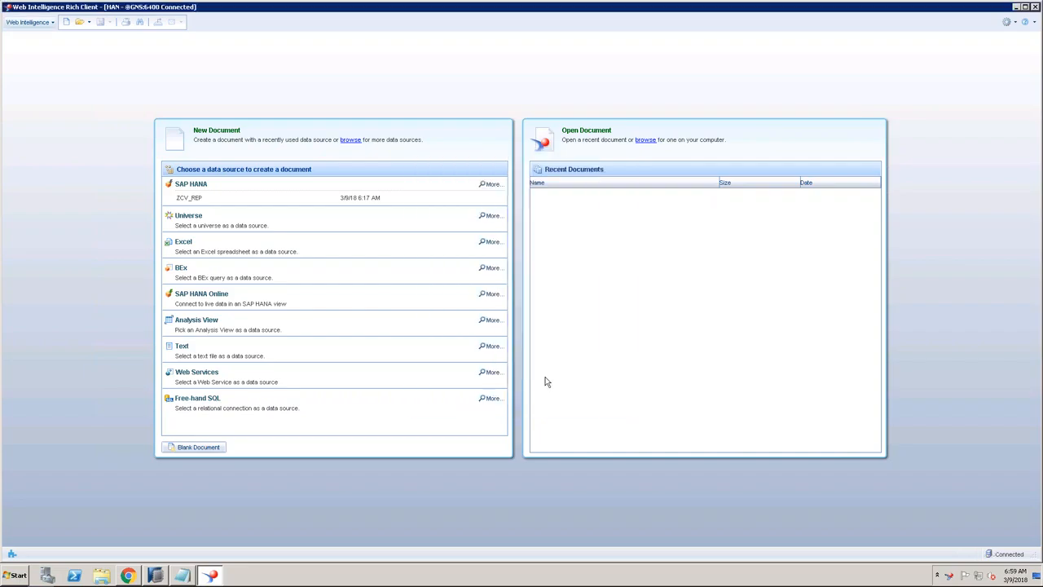
Start a new Web Intelligence document with SAP HANA as the data source.
left_click(67, 22)
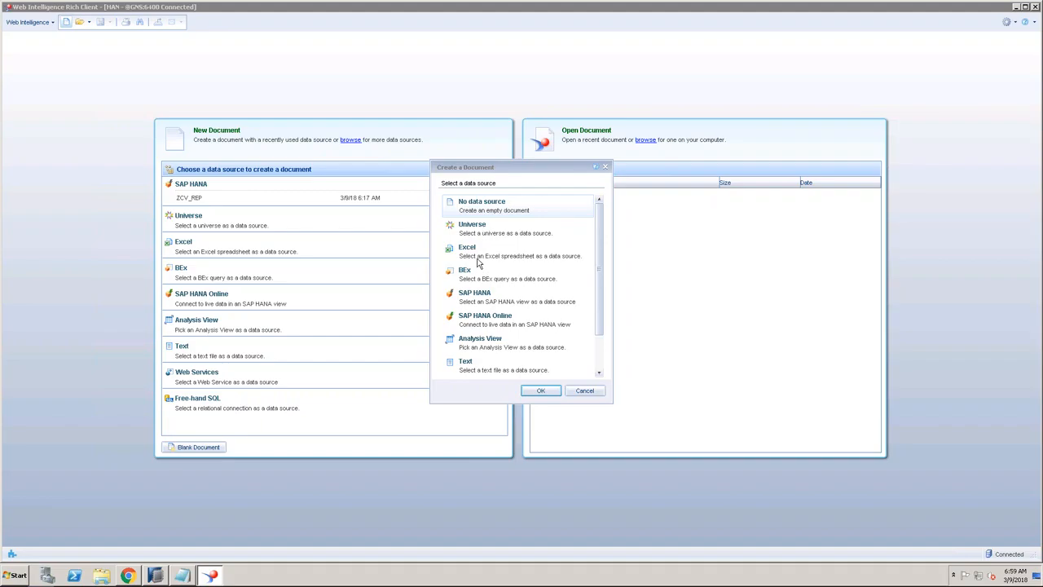
left_click(503, 303)
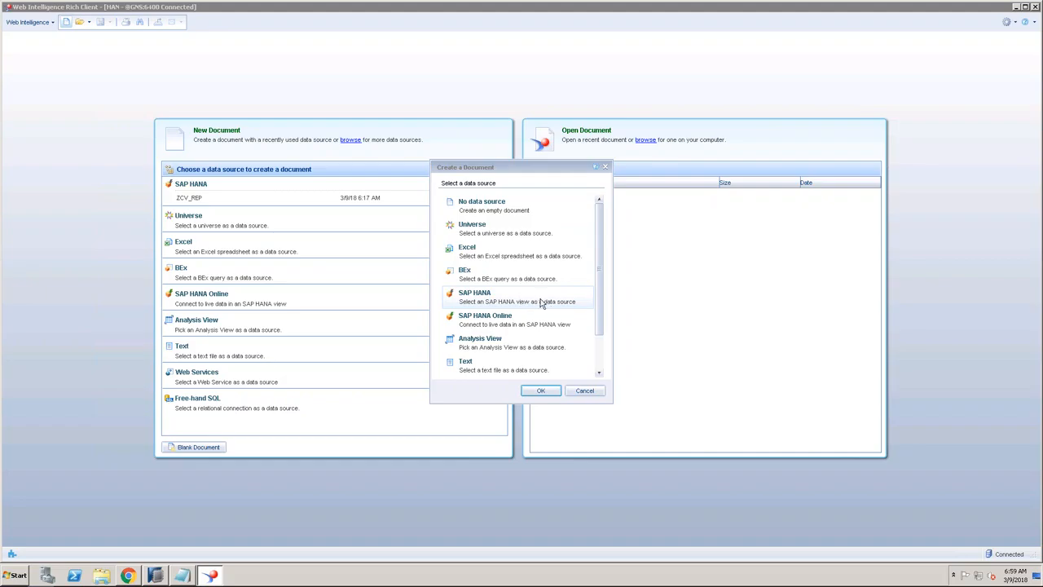
left_click(541, 390)
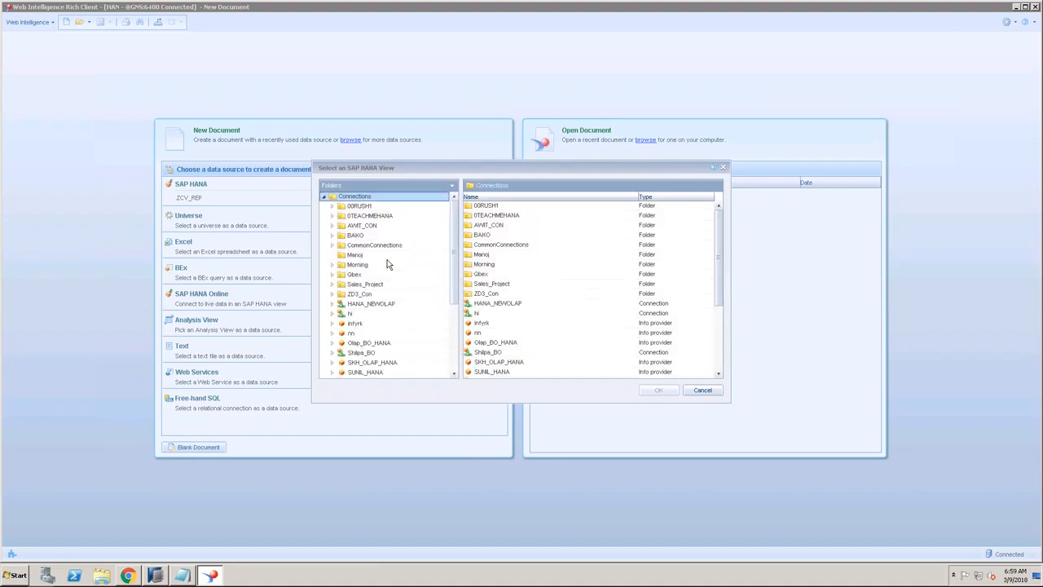
Open the Qbex connections folder and expand its MyHana connection to list the HANA packages.
left_click(358, 275)
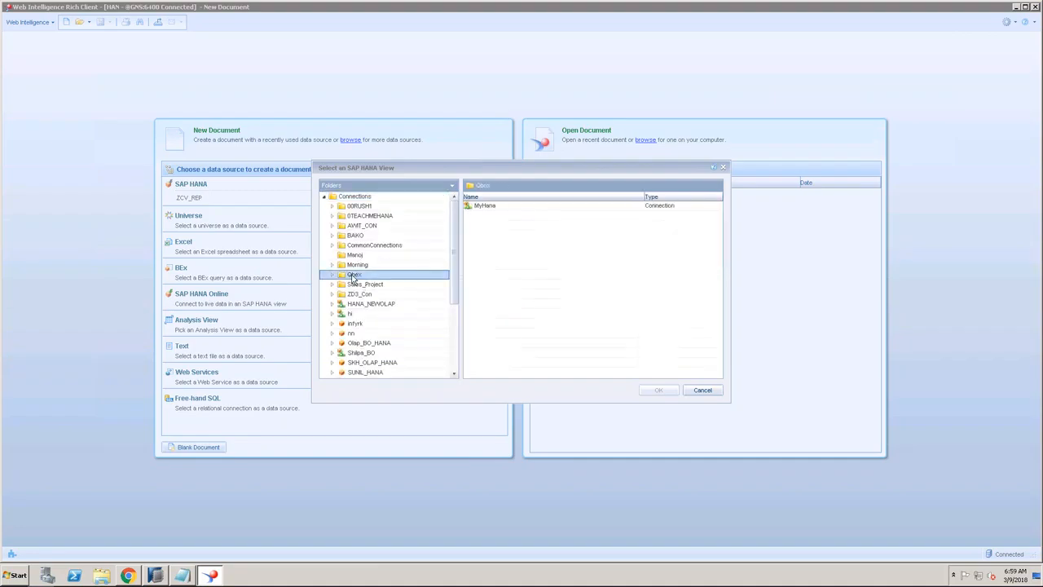
left_click(333, 274)
left_click(366, 285)
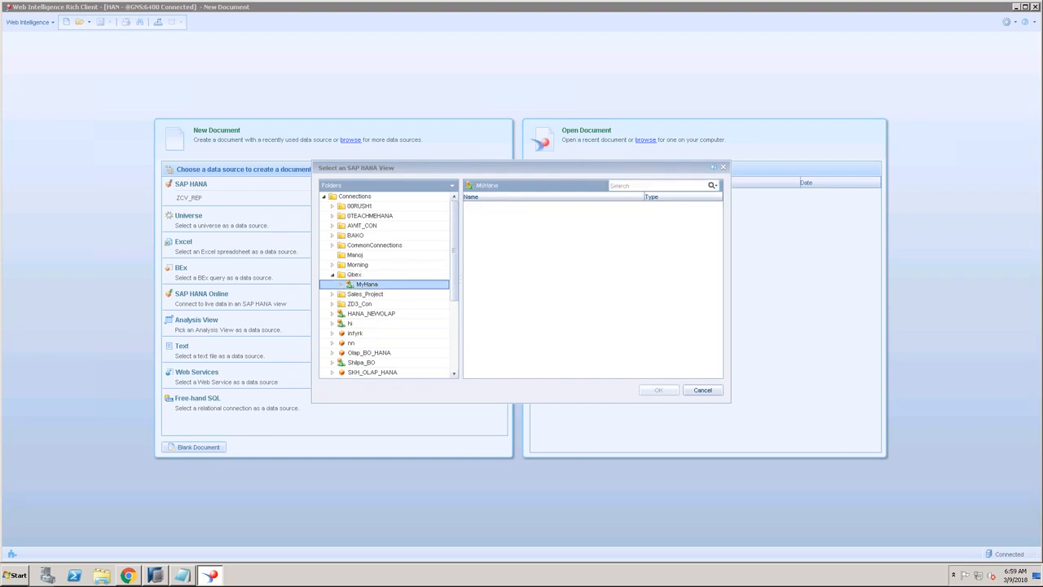
left_click(342, 285)
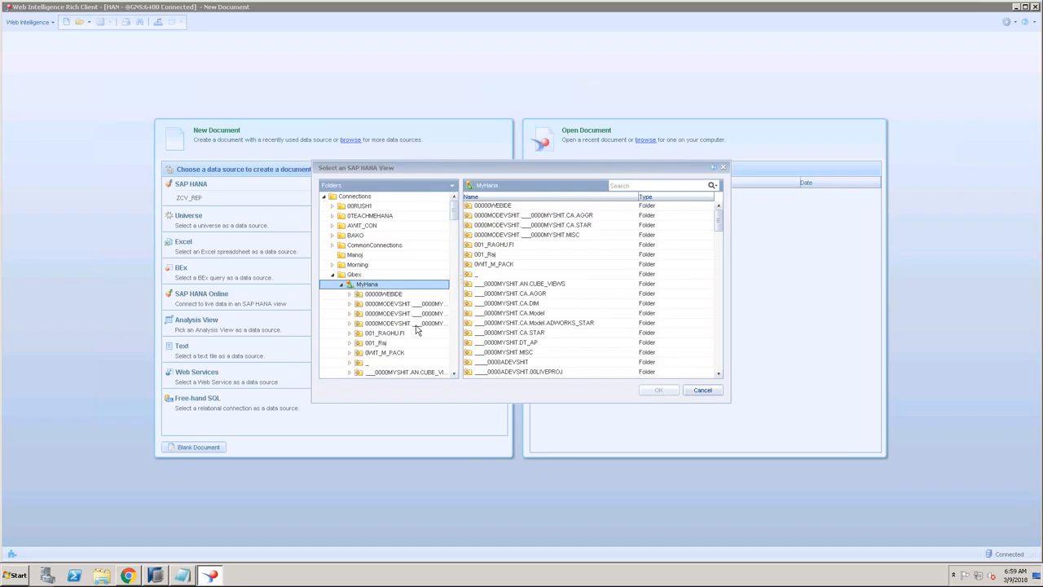
Choose the ZCVSLSORDHDR view from the QbexModelling.Models package as the document's data source.
scroll(391, 314, "down", 9)
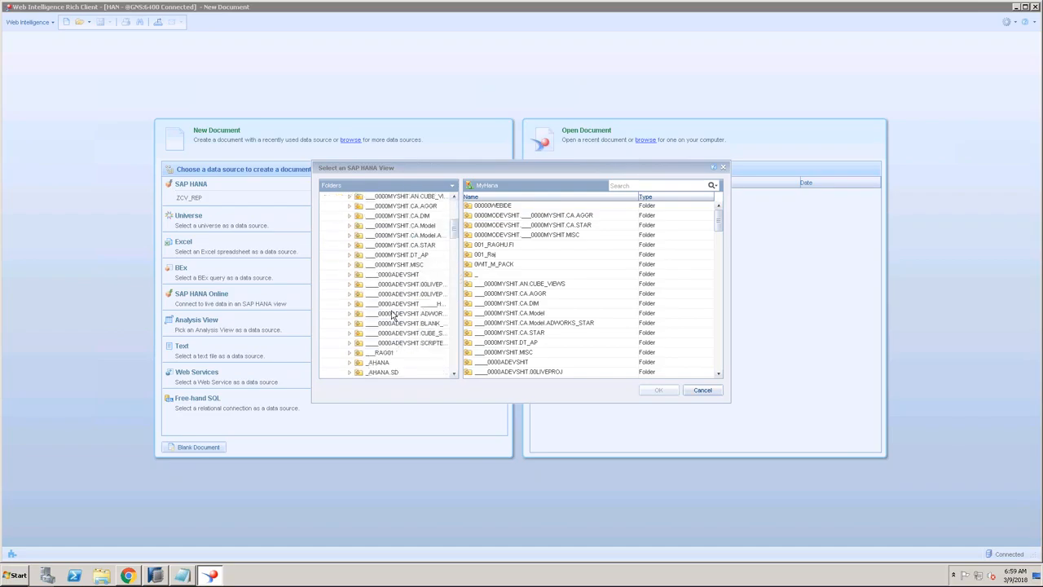
scroll(392, 314, "down", 10)
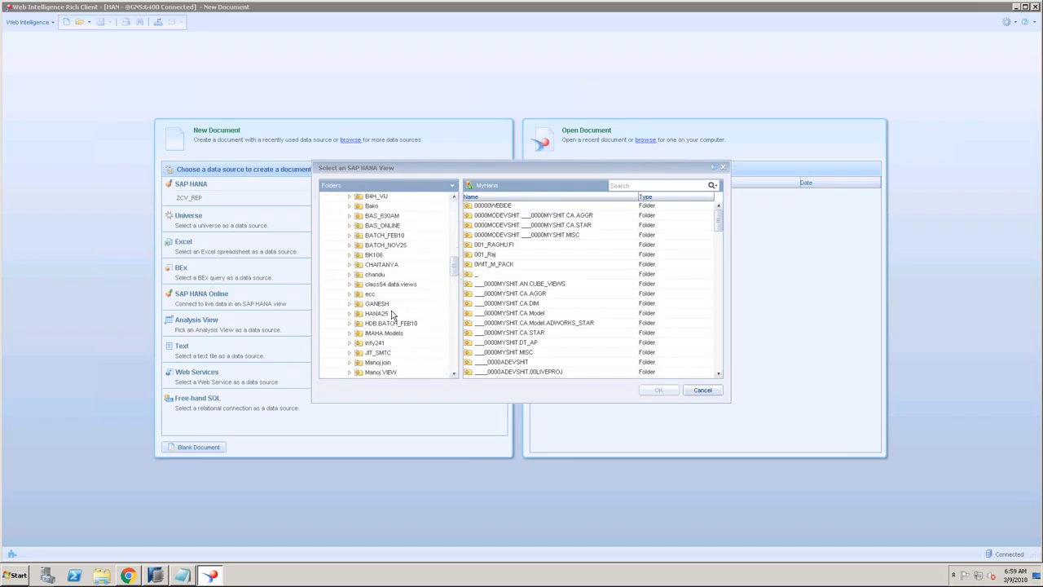
scroll(391, 315, "down", 8)
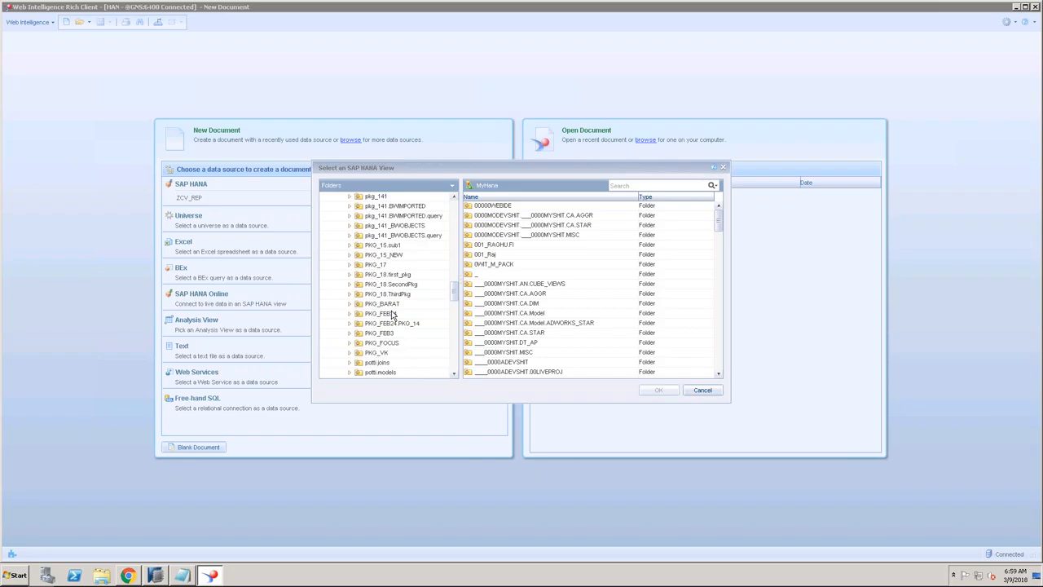
scroll(391, 314, "down", 4)
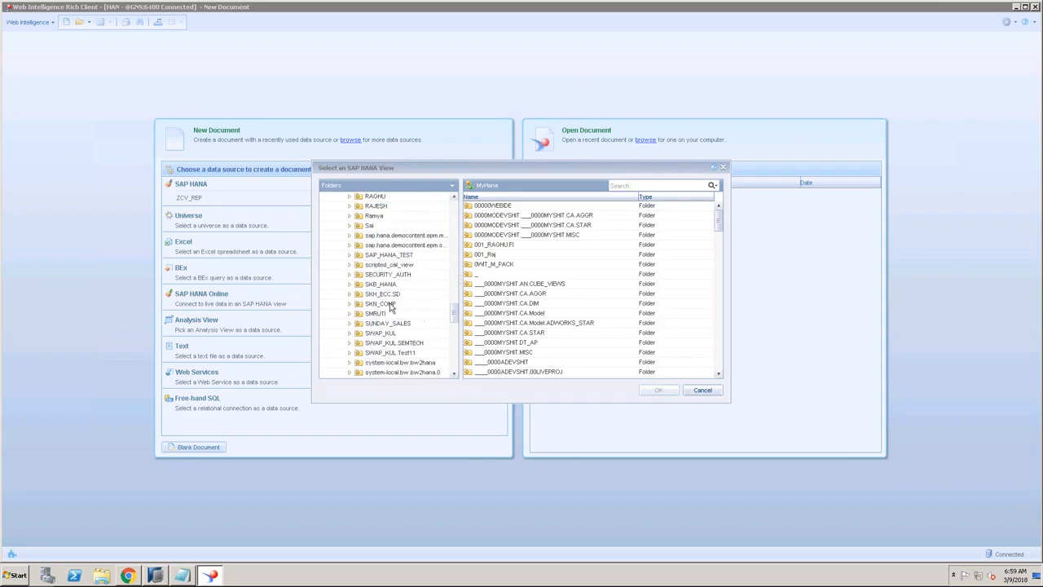
scroll(389, 298, "up", 1)
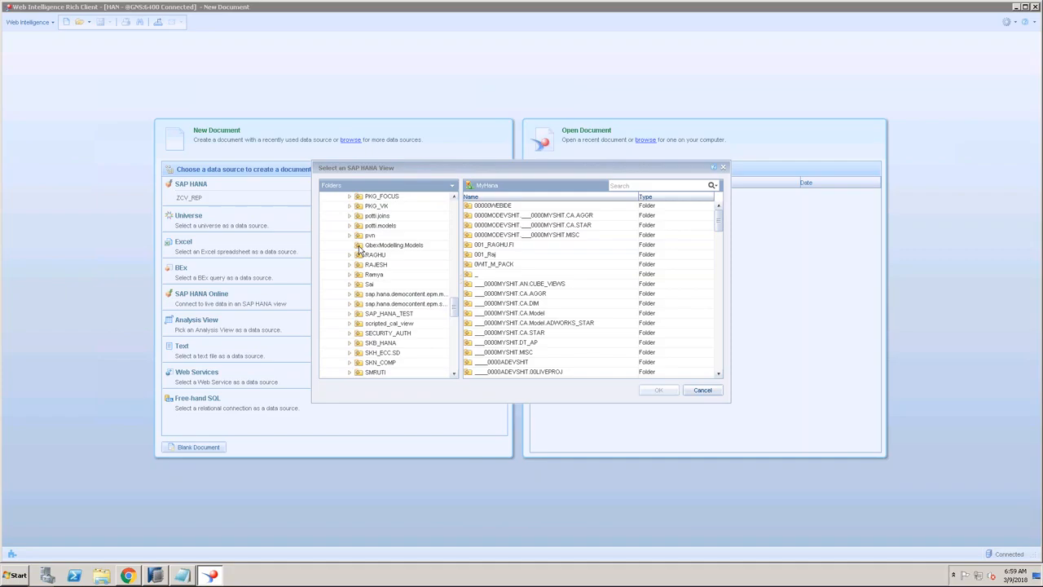
left_click(380, 246)
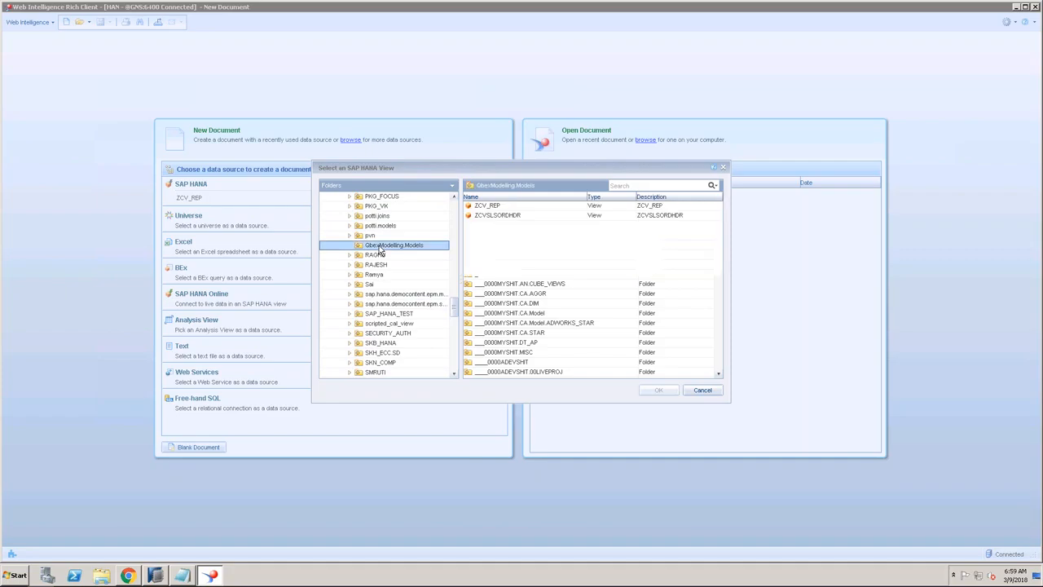
left_click(502, 218)
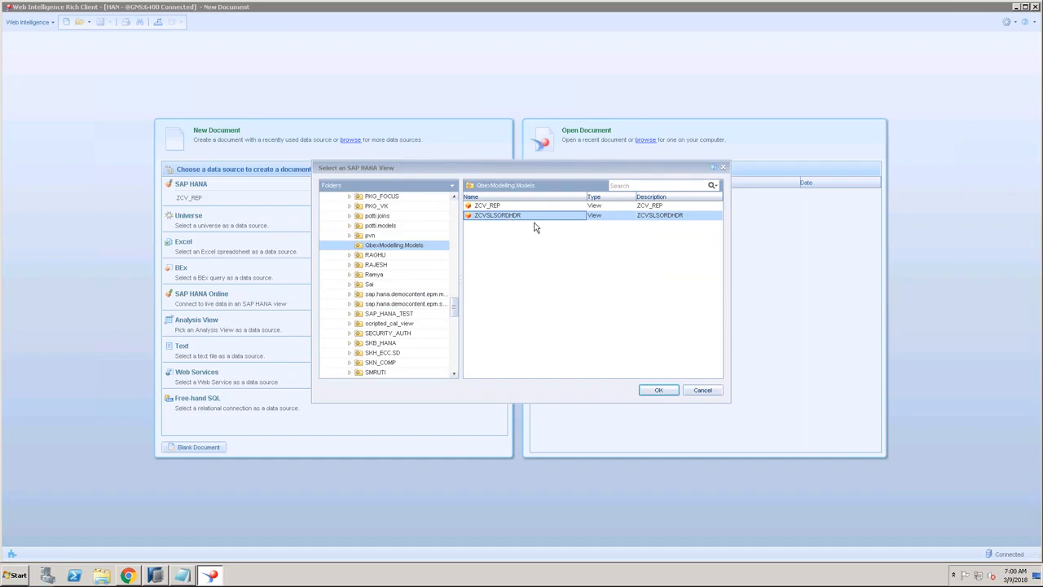
left_click(653, 392)
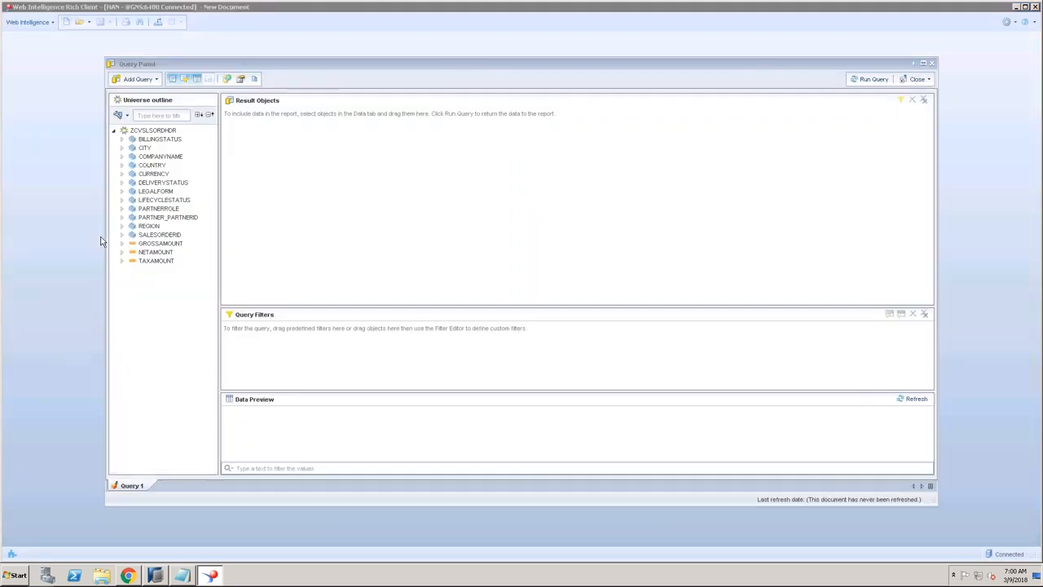
Review the dimensions and amount measures in the ZCVSLSORDHDR outline, including the attribute under REGION.
left_click(161, 140)
left_click(161, 244)
left_click(155, 252)
left_click(156, 261)
left_click(120, 227)
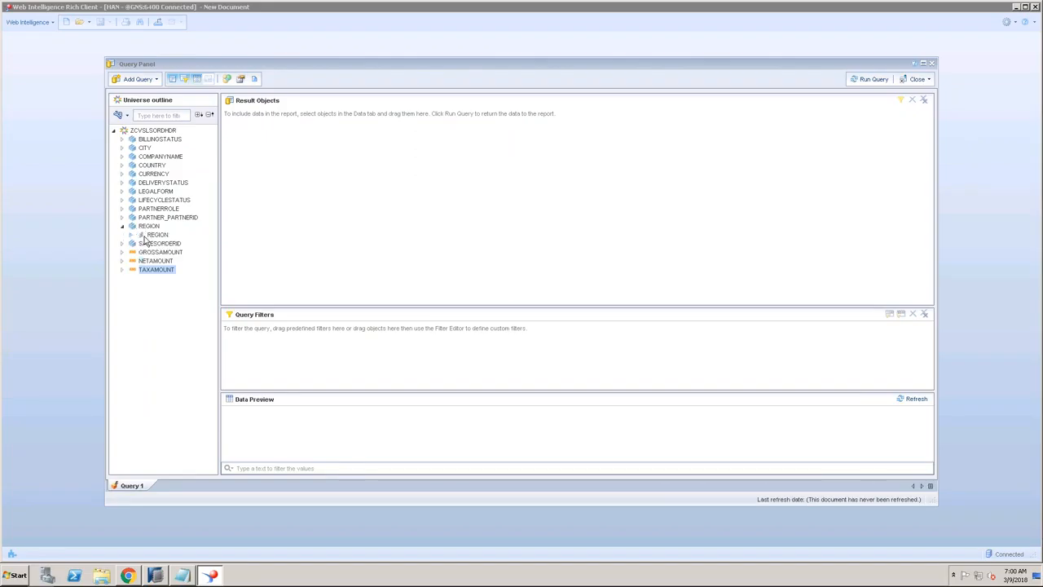
left_click(122, 227)
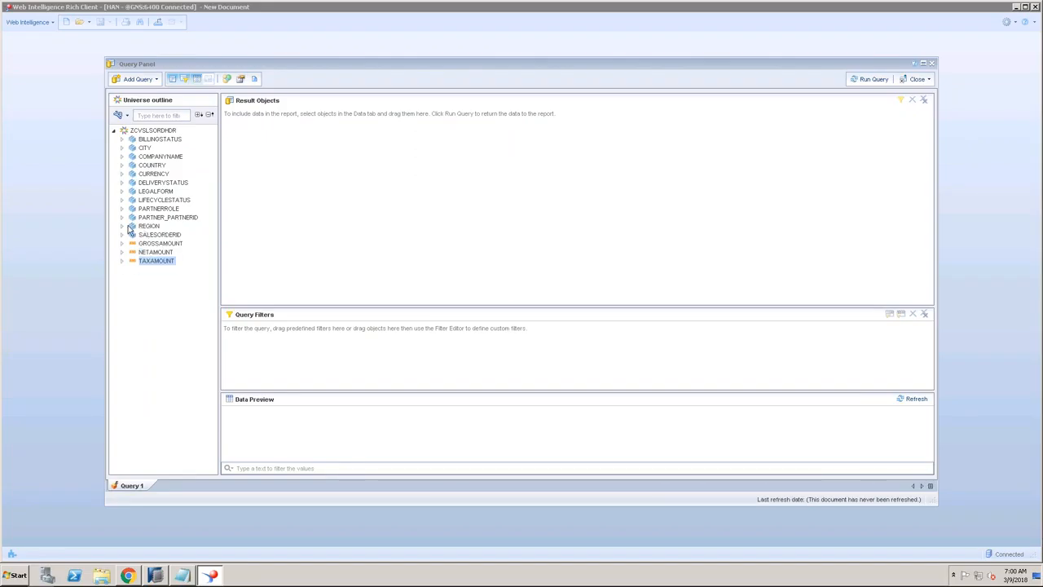
Add the REGION, COUNTRY and CITY attributes to the query's result objects.
left_click(122, 227)
left_click_drag(157, 235, 308, 151)
left_click(122, 166)
left_click(160, 173)
left_click(122, 147)
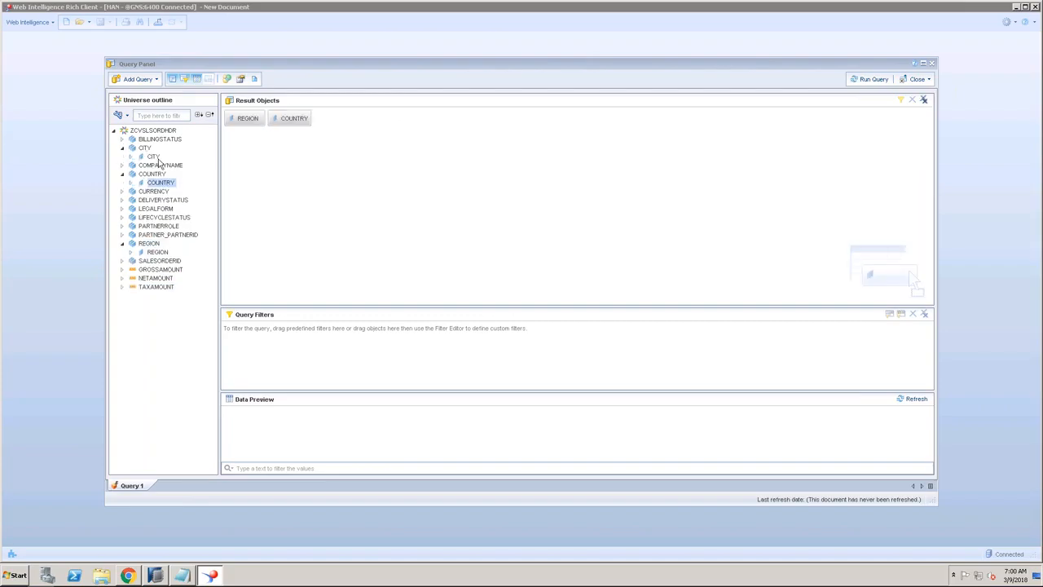
left_click_drag(156, 159, 330, 122)
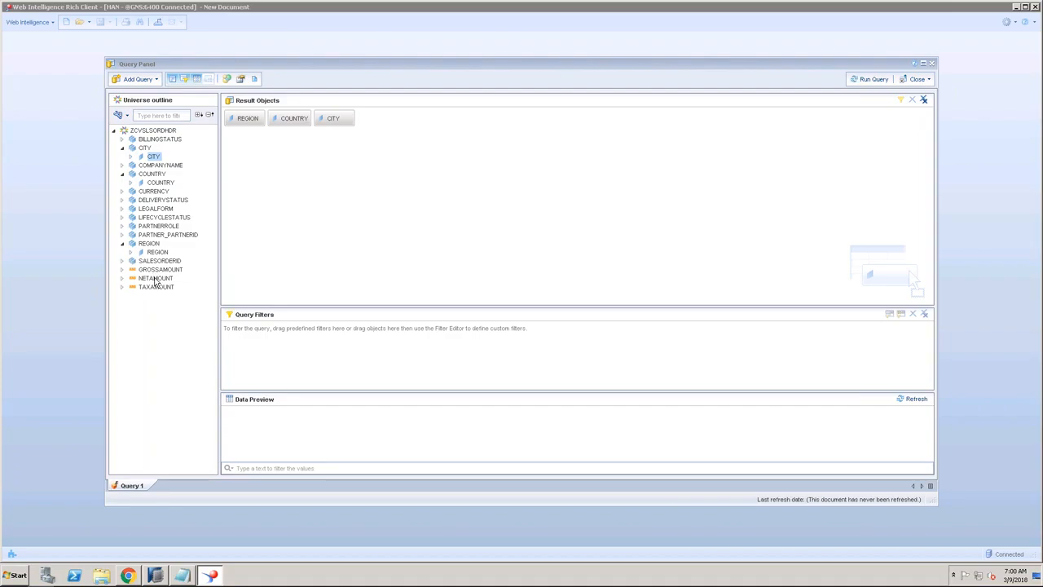
Add the GROSSAMOUNT, NETAMOUNT and TAXAMOUNT measures to the result objects and run the query.
left_click_drag(161, 269, 419, 118)
left_click_drag(155, 287, 363, 232)
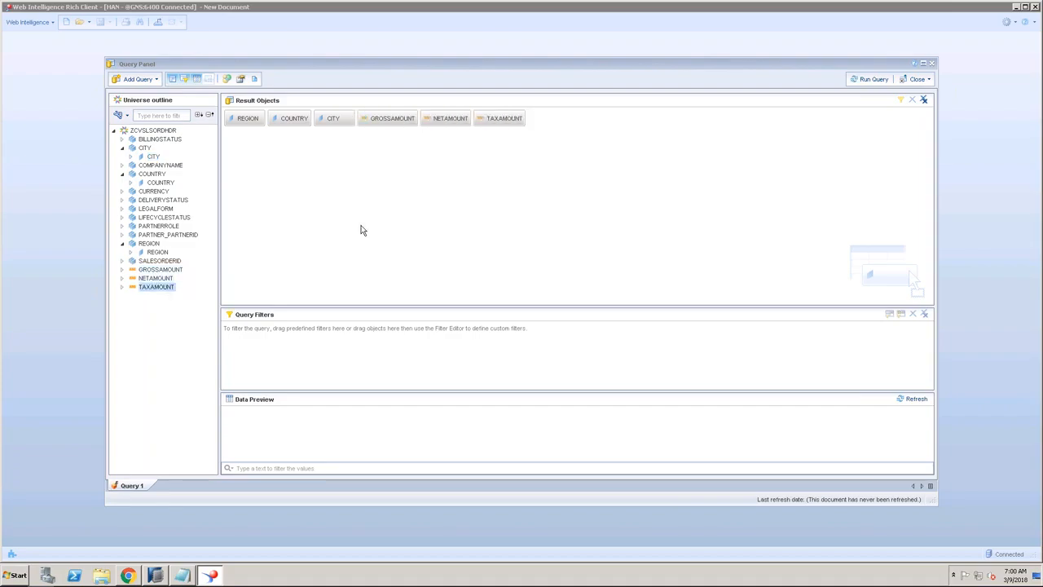
left_click(871, 79)
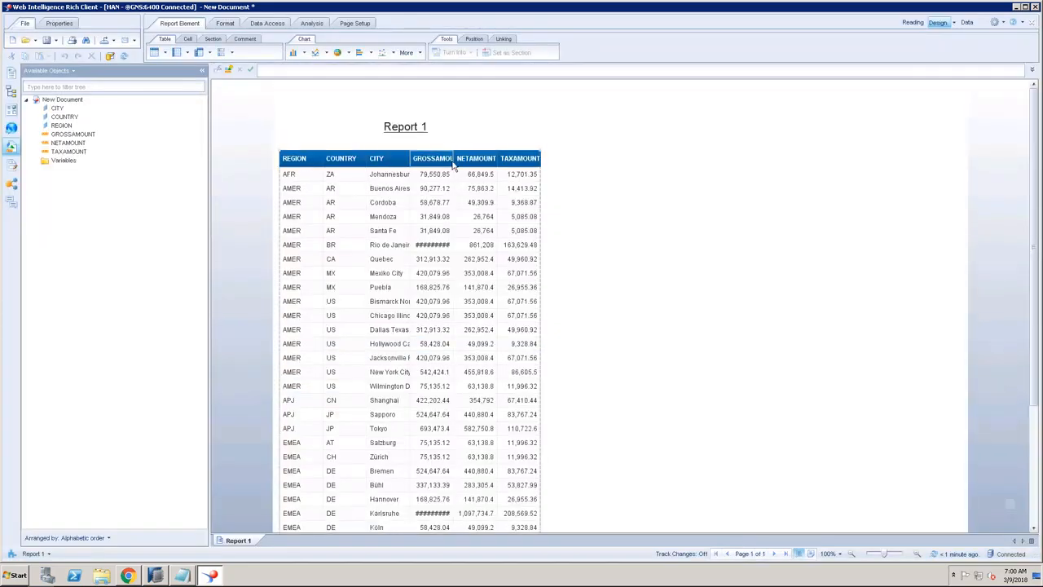
Widen the GROSSAMOUNT and NETAMOUNT columns of the report table so their headers and values fit.
left_click_drag(453, 160, 477, 160)
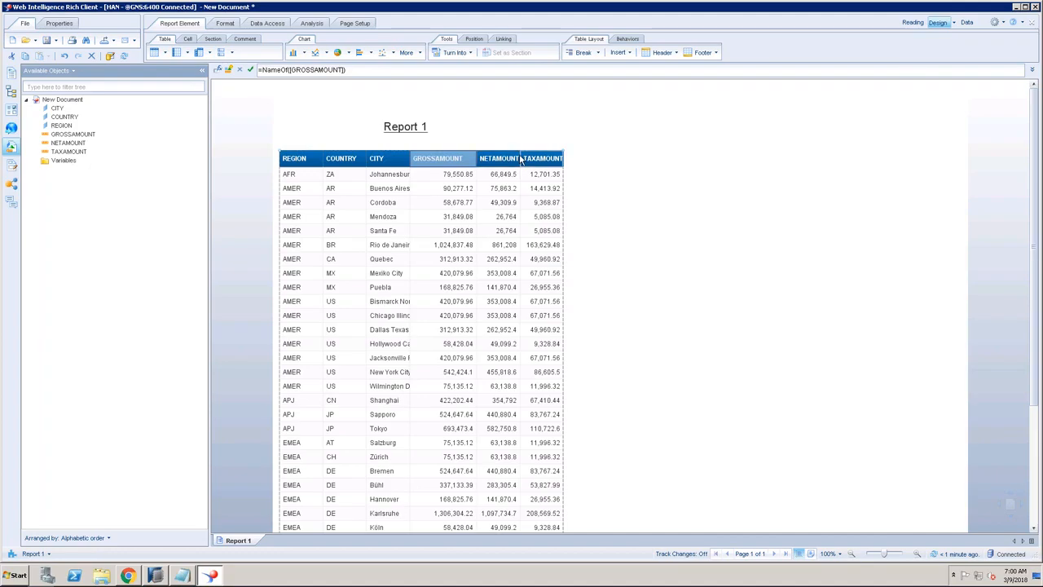
left_click_drag(520, 161, 533, 160)
left_click(575, 160)
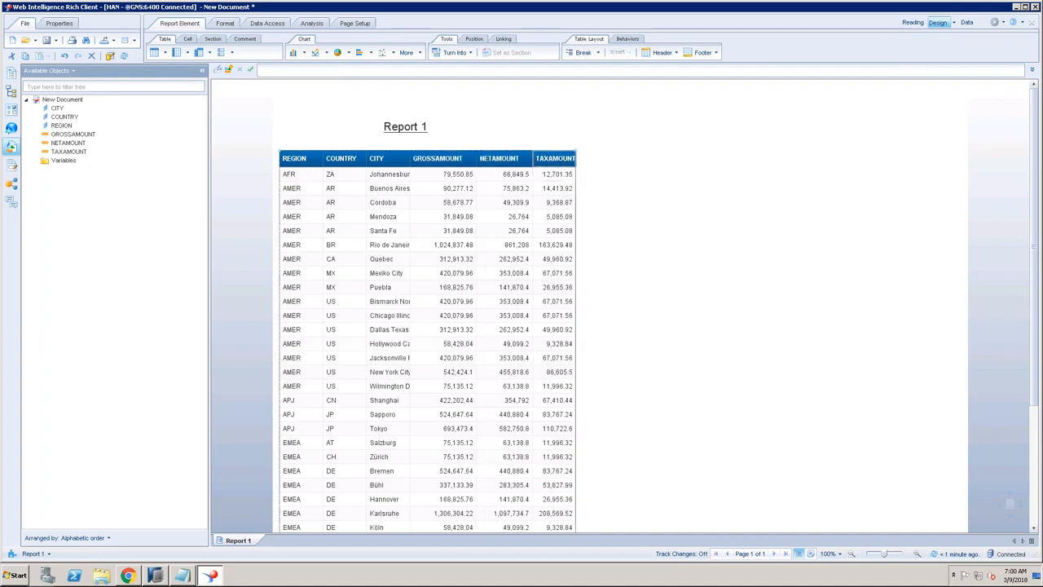
Remove the COUNTRY and CITY columns from the report table and widen the TAXAMOUNT column to fit its values.
left_click(343, 175)
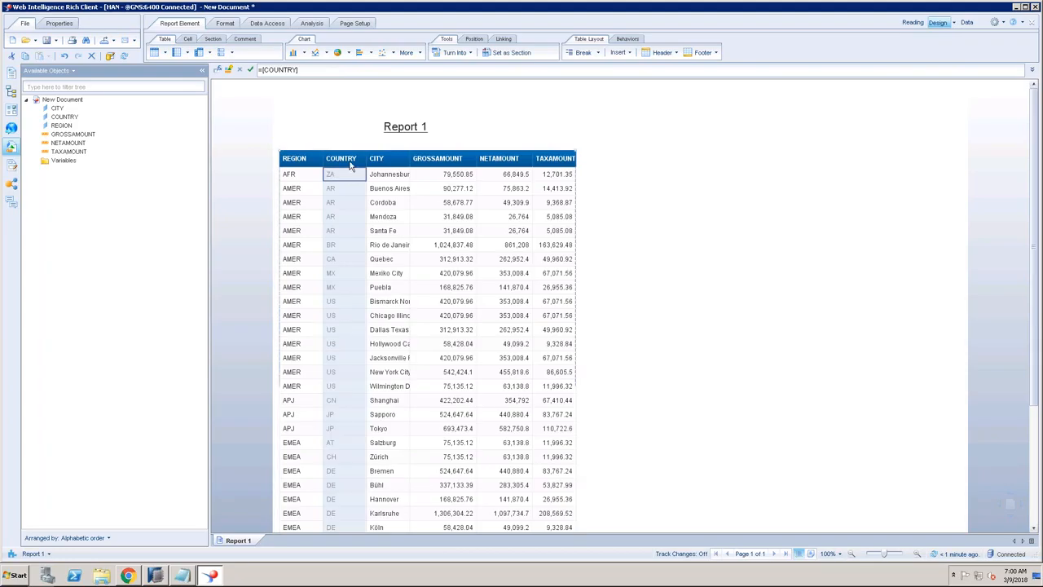
left_click_drag(342, 159, 206, 180)
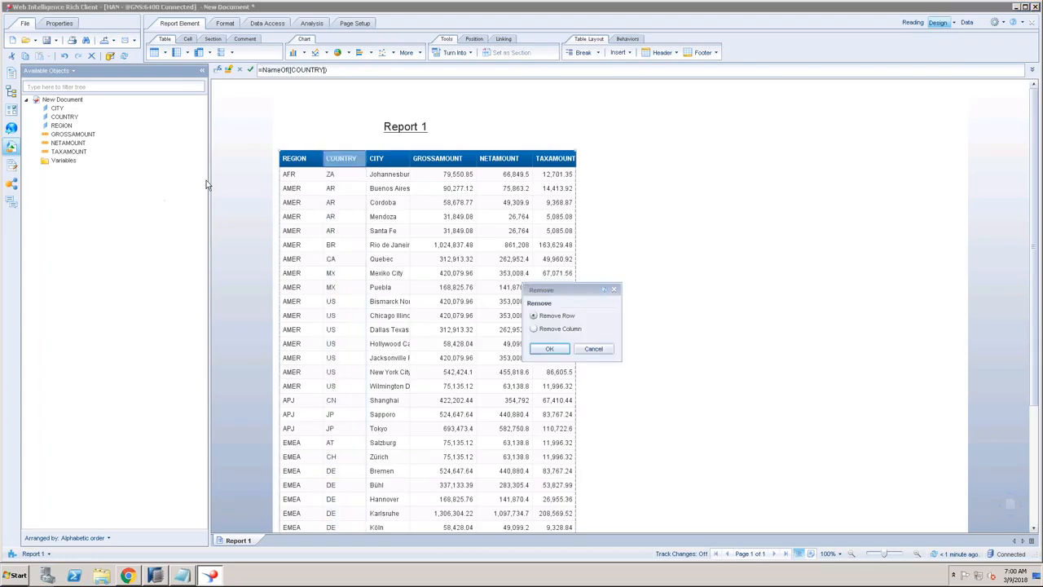
left_click(562, 329)
left_click(553, 349)
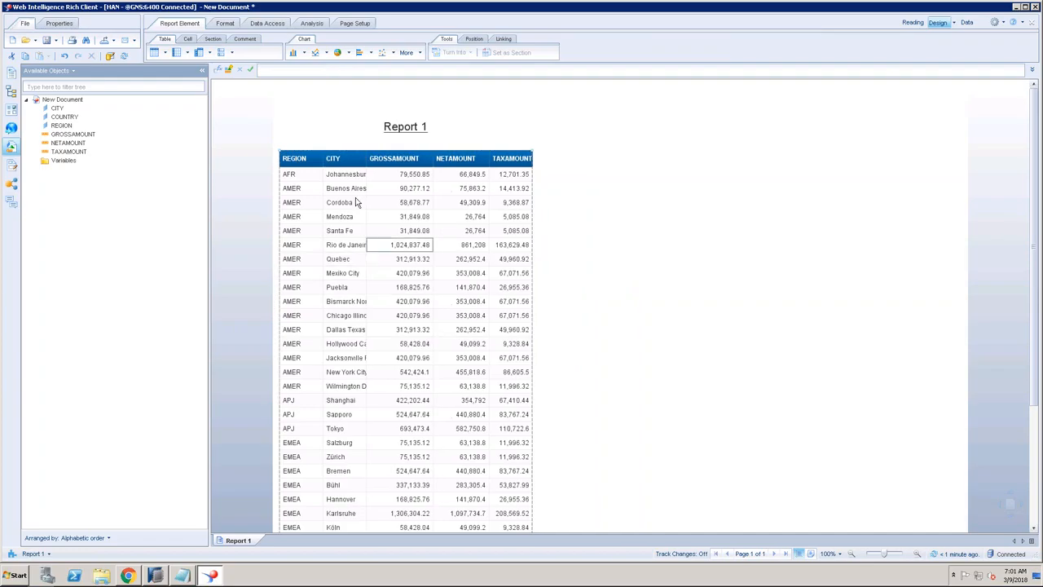
left_click(346, 174)
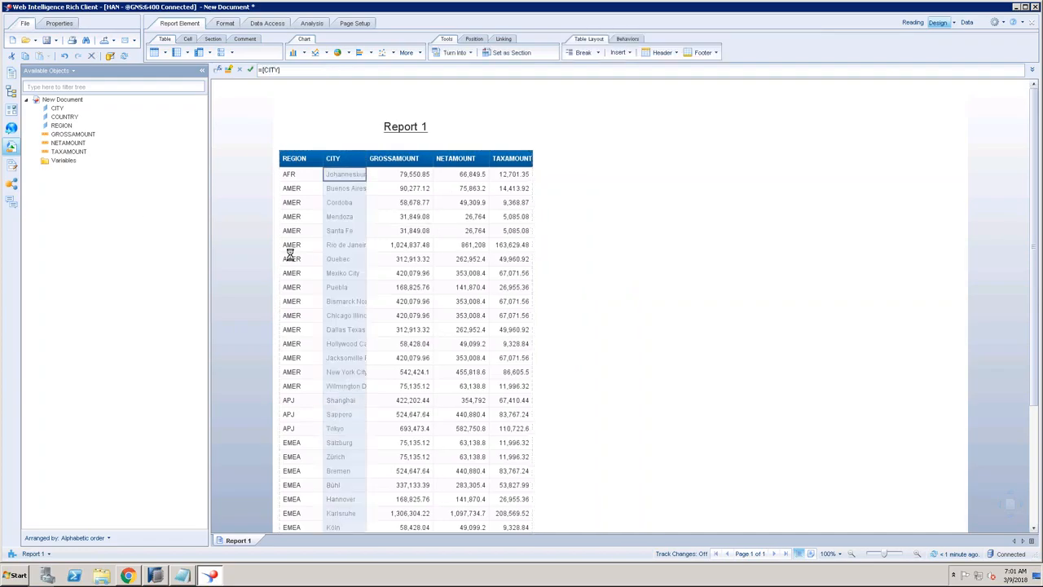
key("Delete")
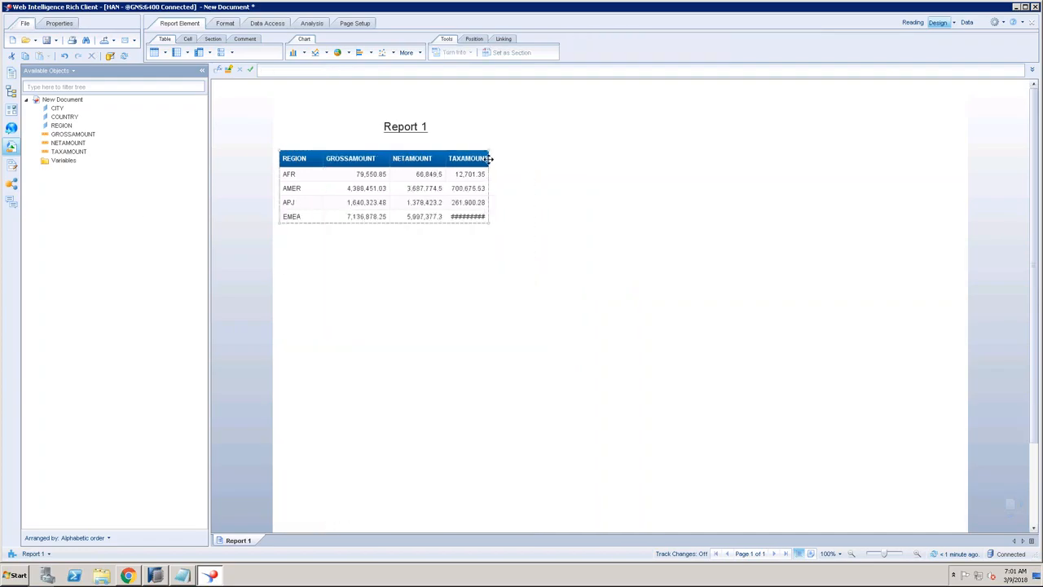
left_click(489, 158)
left_click(481, 158)
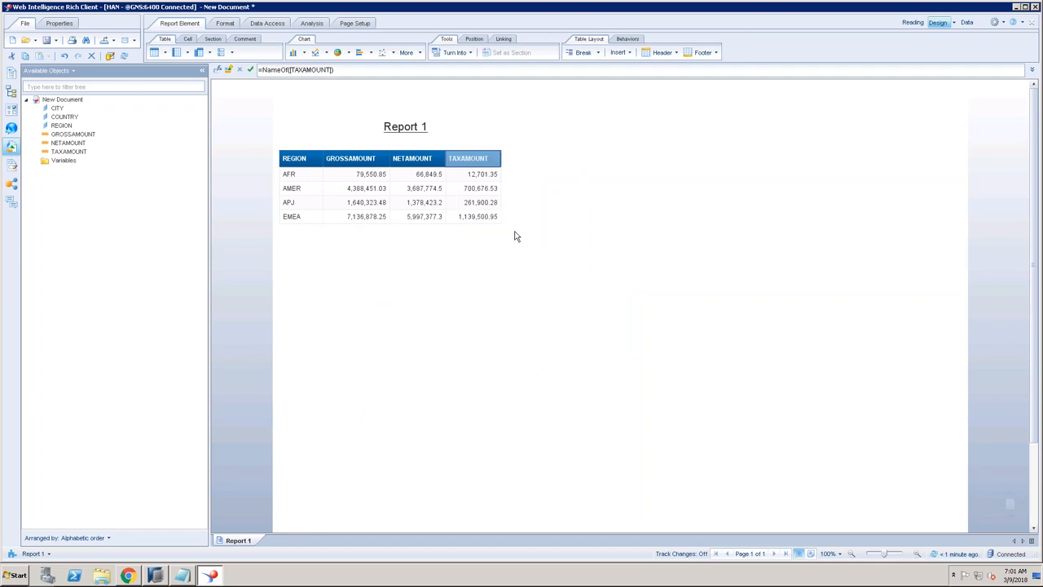
Open the data provider for editing, inspect the properties of Query 1, and close the Query Panel without changes.
left_click(313, 26)
left_click(272, 24)
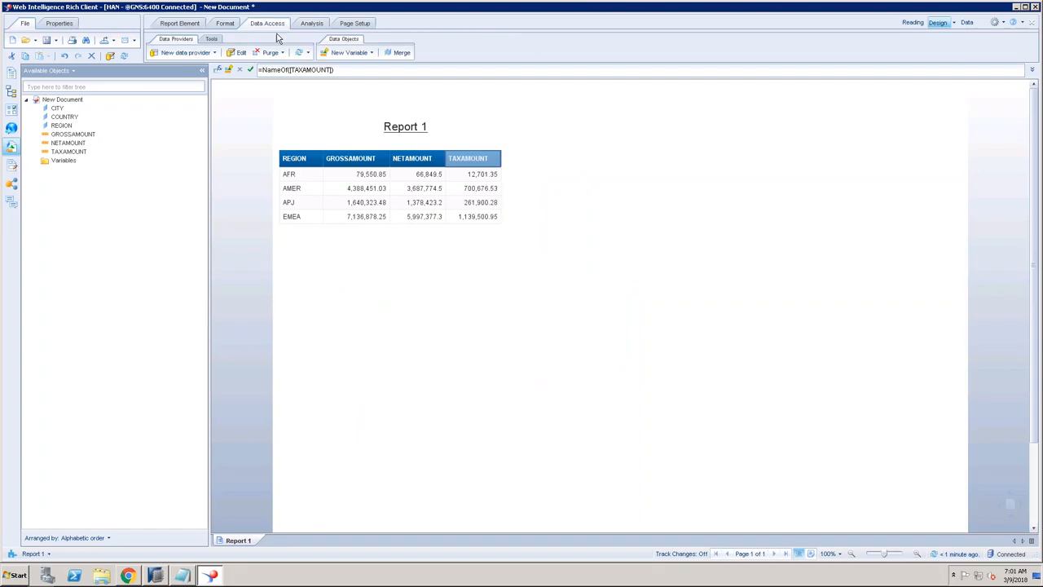
left_click(237, 52)
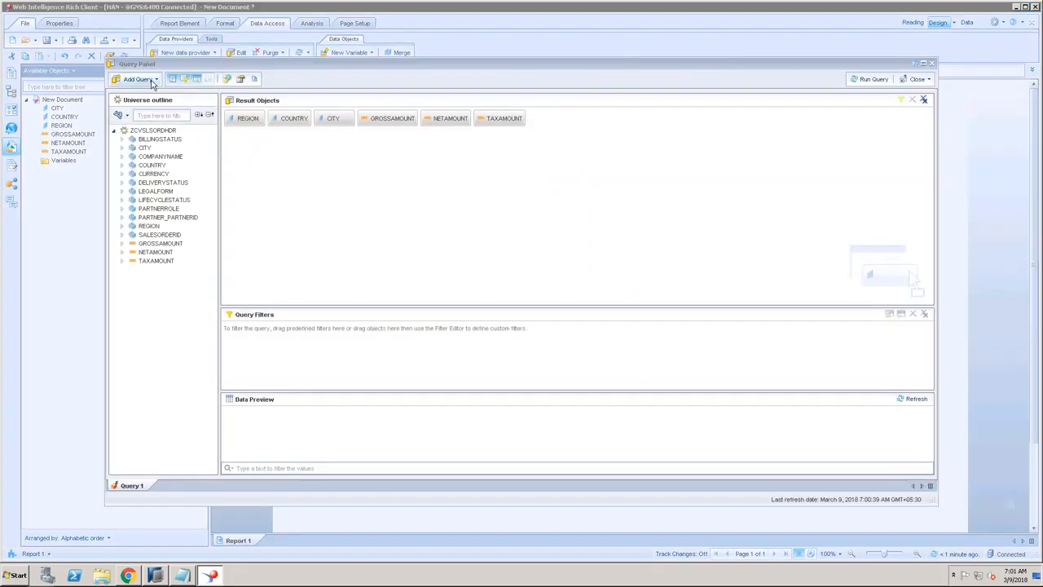
left_click(152, 81)
left_click(241, 80)
left_click(241, 80)
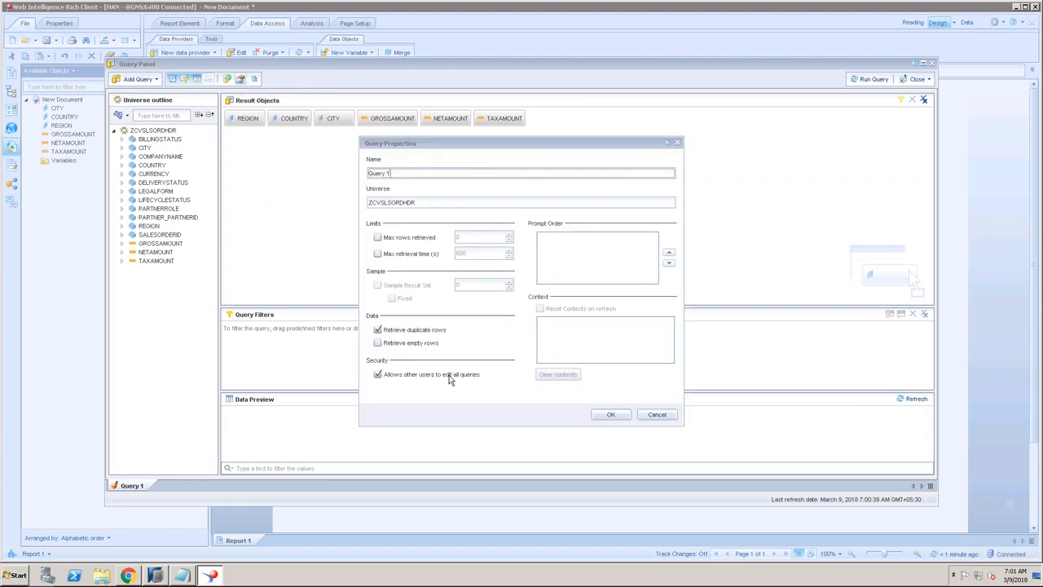
left_click(658, 415)
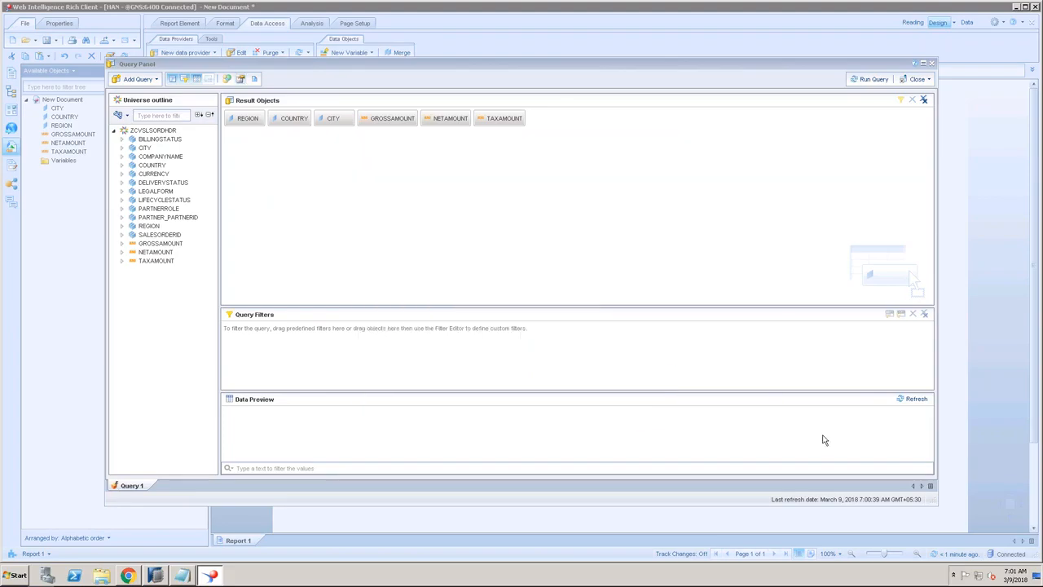
left_click(931, 65)
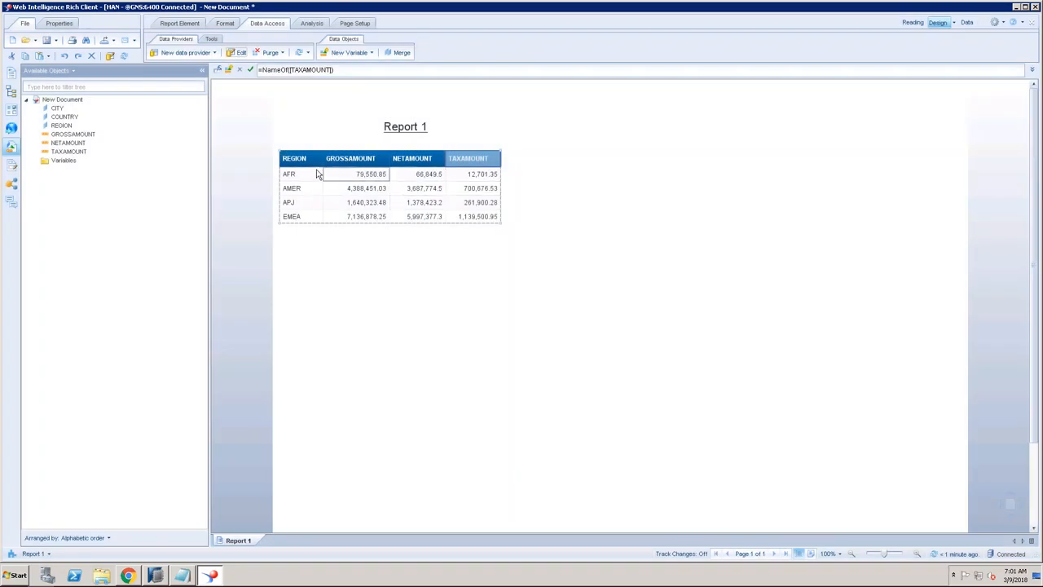
Copy the whole region table and paste the copy into the empty area beside it in Report 1.
left_click(311, 153)
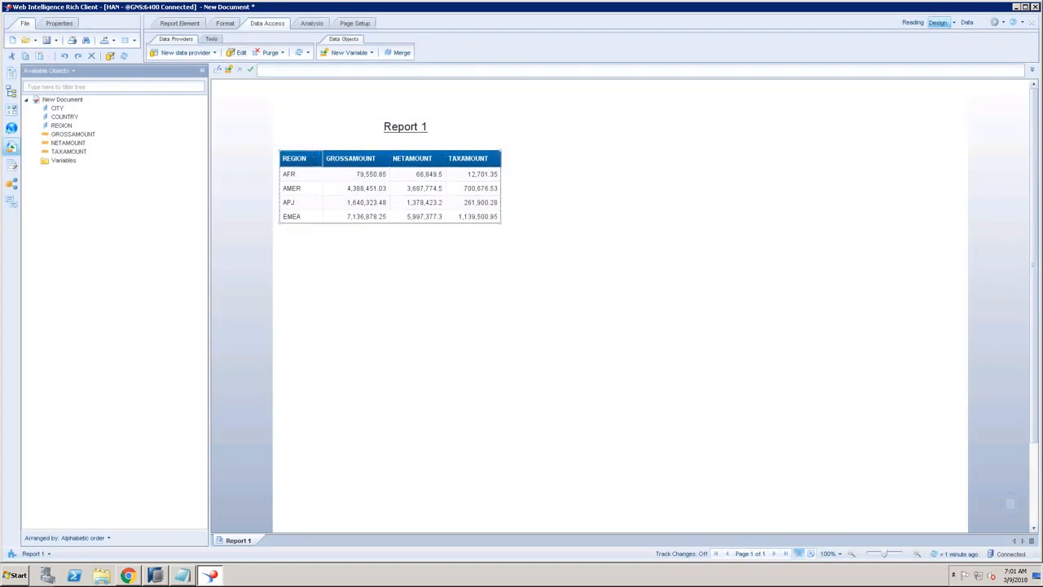
right_click(313, 153)
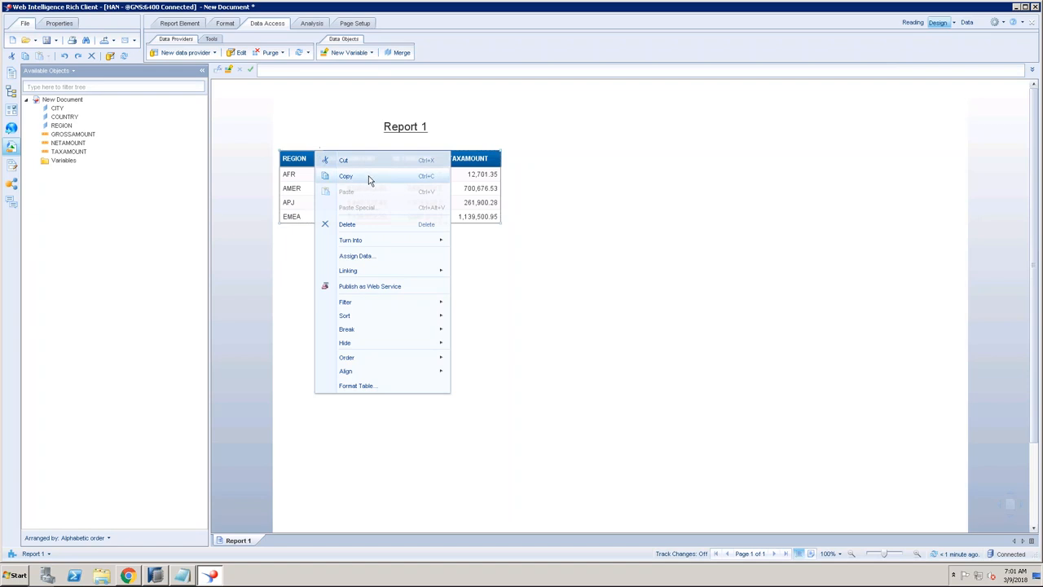
right_click(603, 161)
left_click(650, 201)
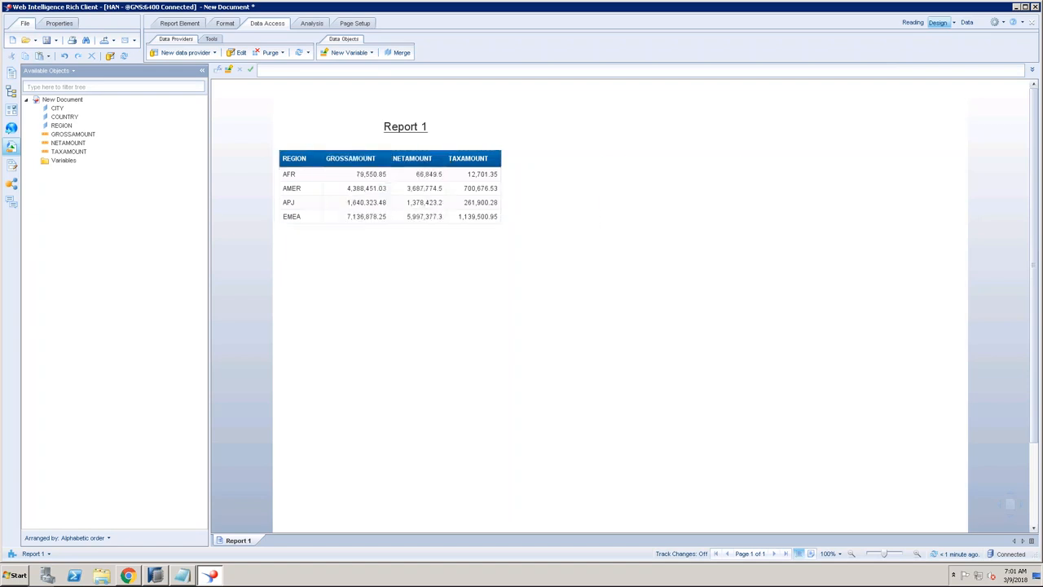
Turn the pasted copy of the region table into a column chart.
right_click(641, 163)
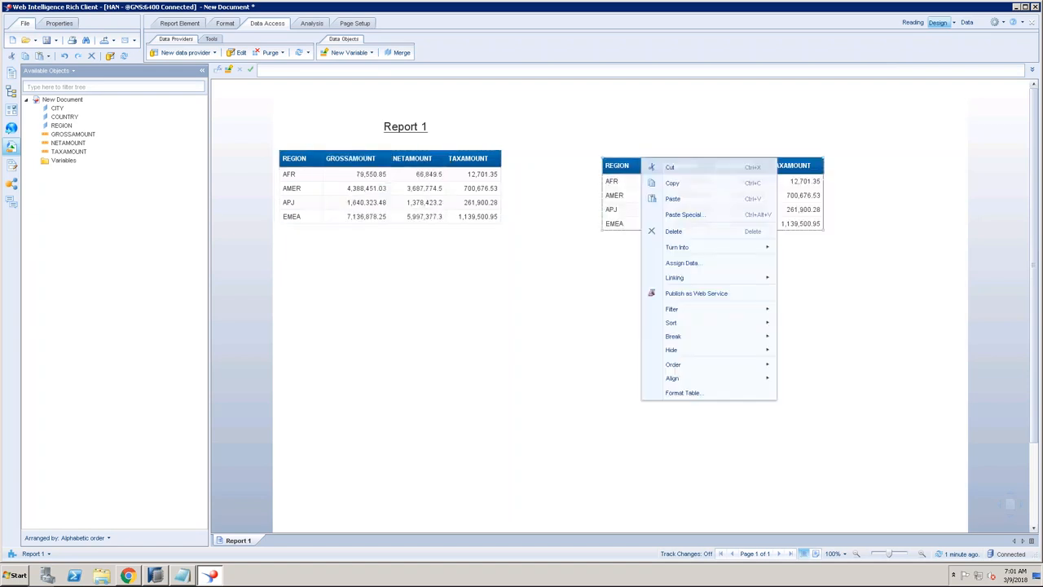
mouse_move(716, 247)
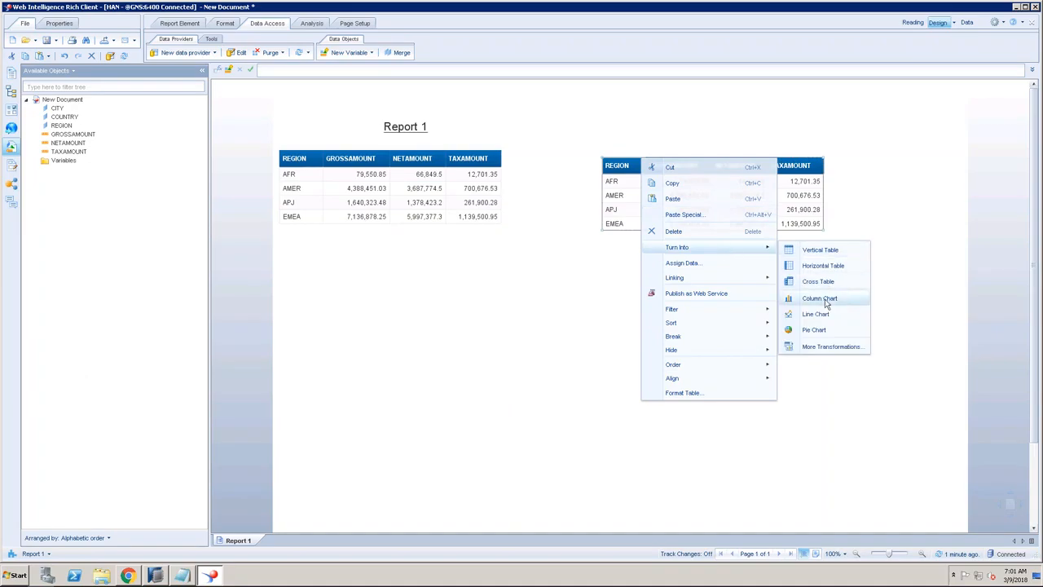
left_click(771, 414)
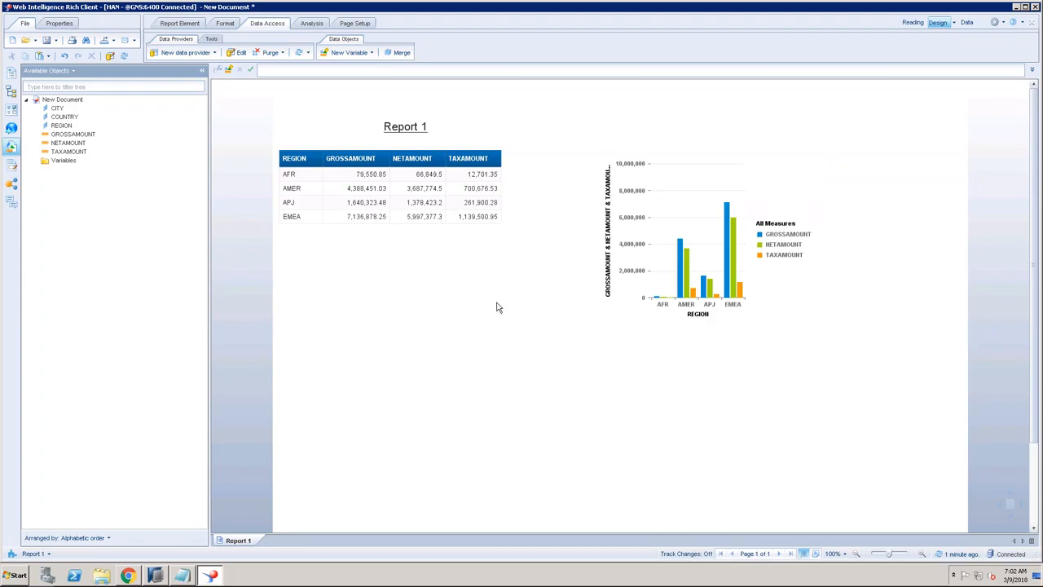
left_click(413, 126)
Start saving the document to the Enterprise repository and create a folder named Qbex under Public Folders.
left_click(57, 40)
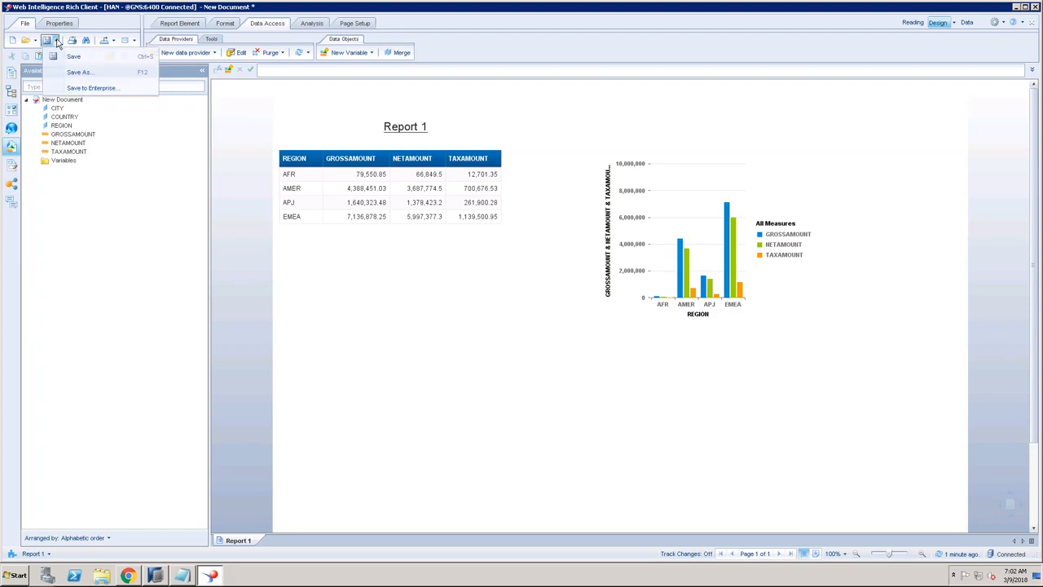
left_click(123, 88)
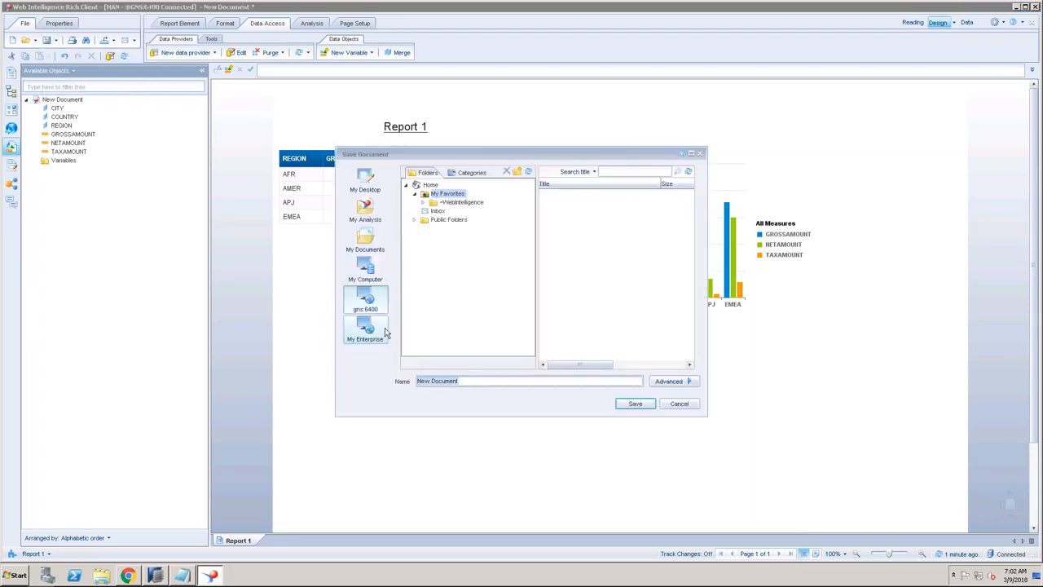
left_click(444, 219)
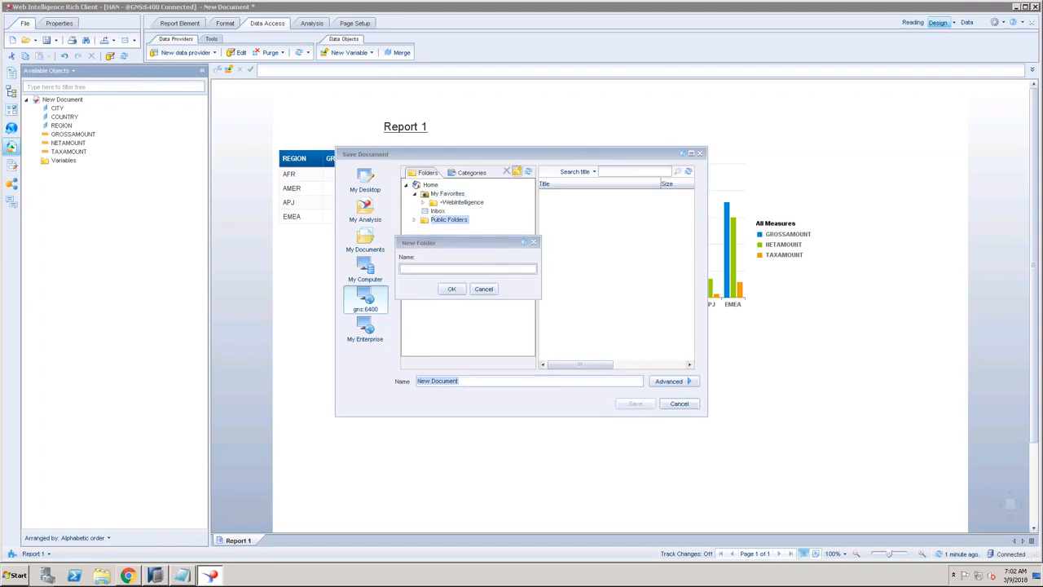
type("Globex")
left_click(452, 289)
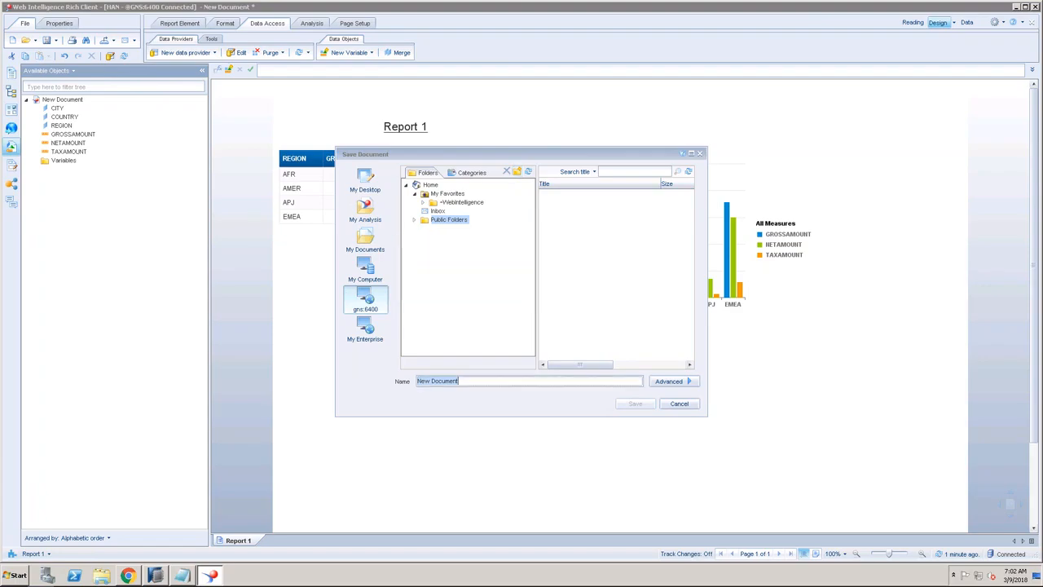
Save the document in the Qbex public folder under the name Webi Sample Report.
left_click(414, 220)
left_click(453, 325)
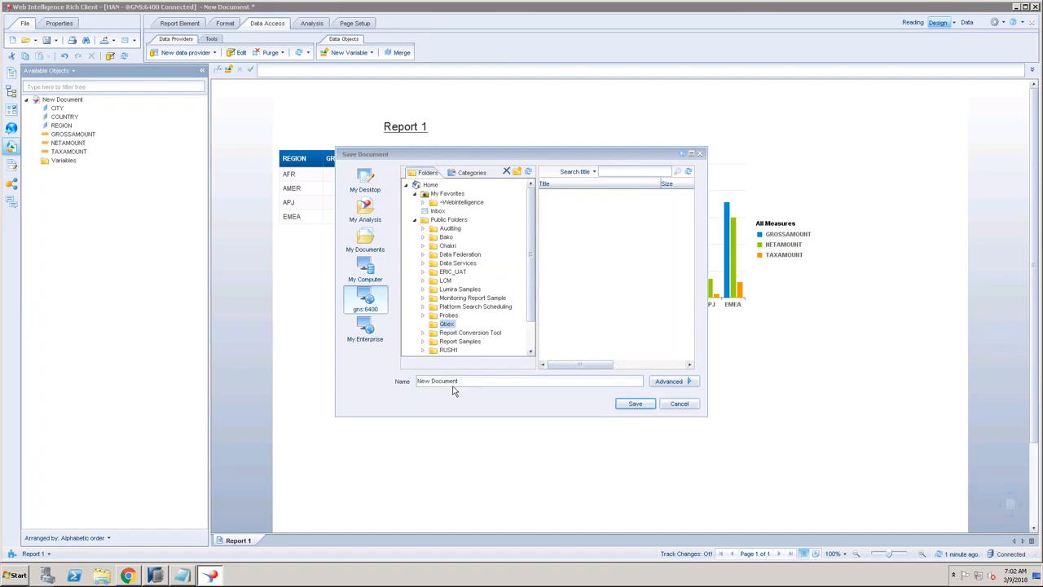
triple_click(468, 380)
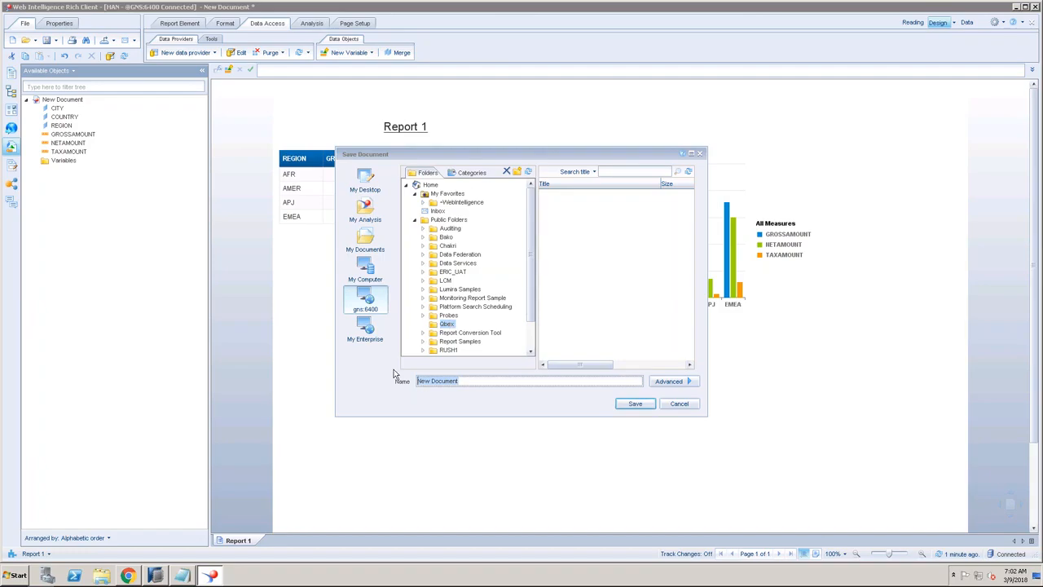
key("BackSpace")
type("Webi Sample Report")
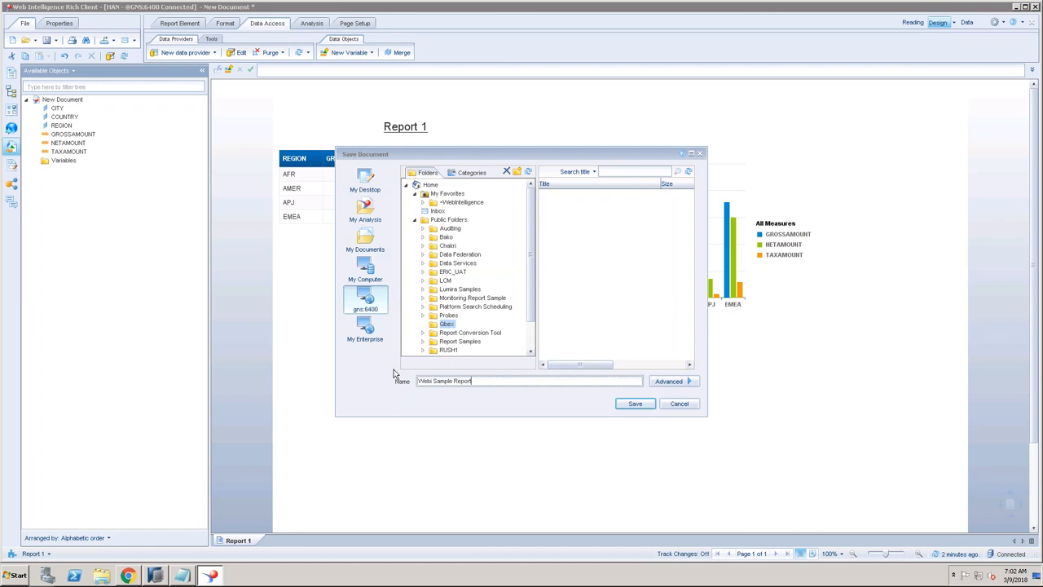
left_click(634, 404)
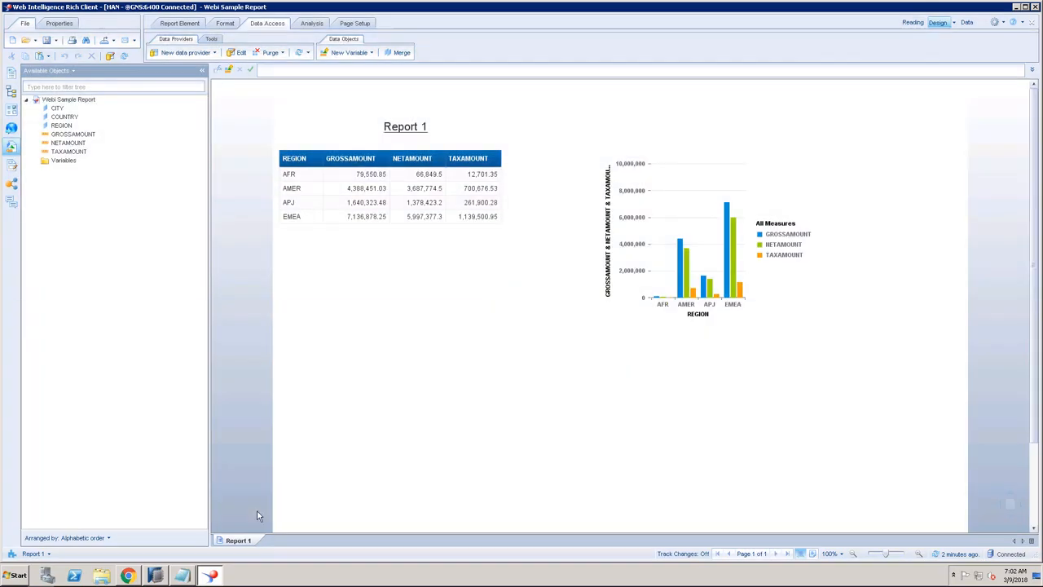
Close the Web Intelligence Rich Client window and quit its process still running in the background.
left_click(1035, 7)
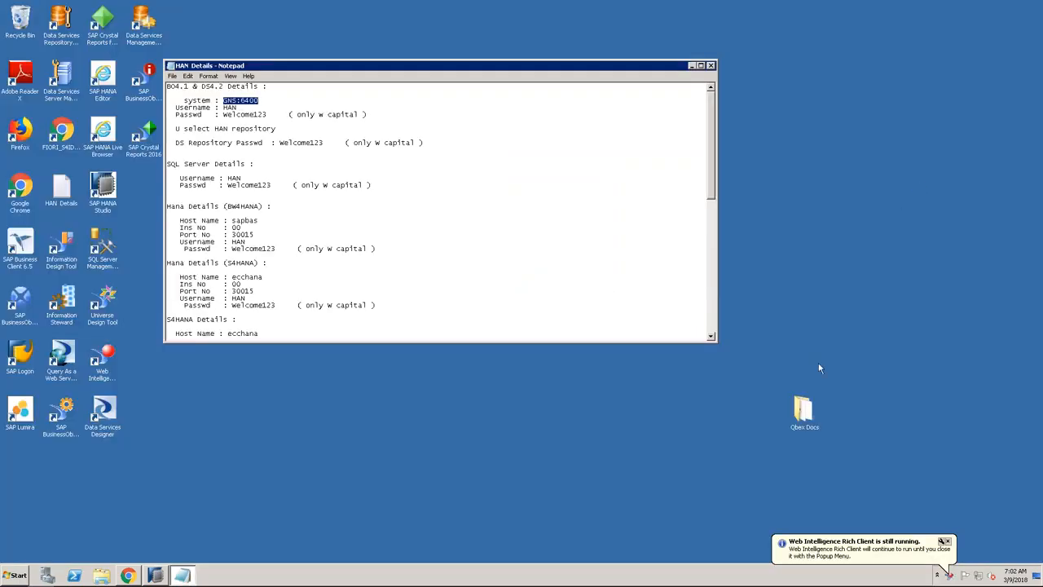
left_click(938, 576)
right_click(961, 530)
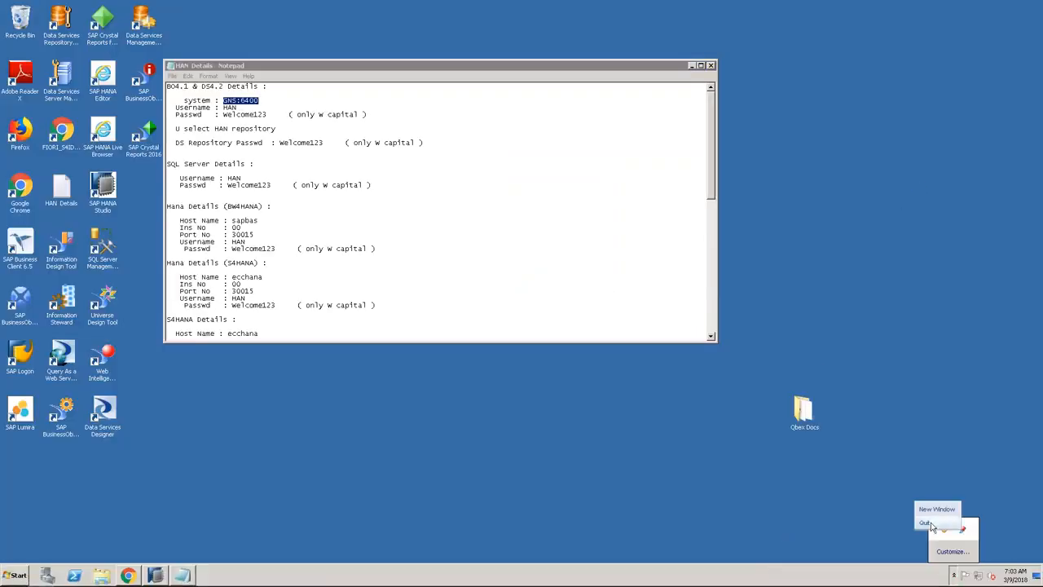
left_click(928, 522)
left_click(246, 478)
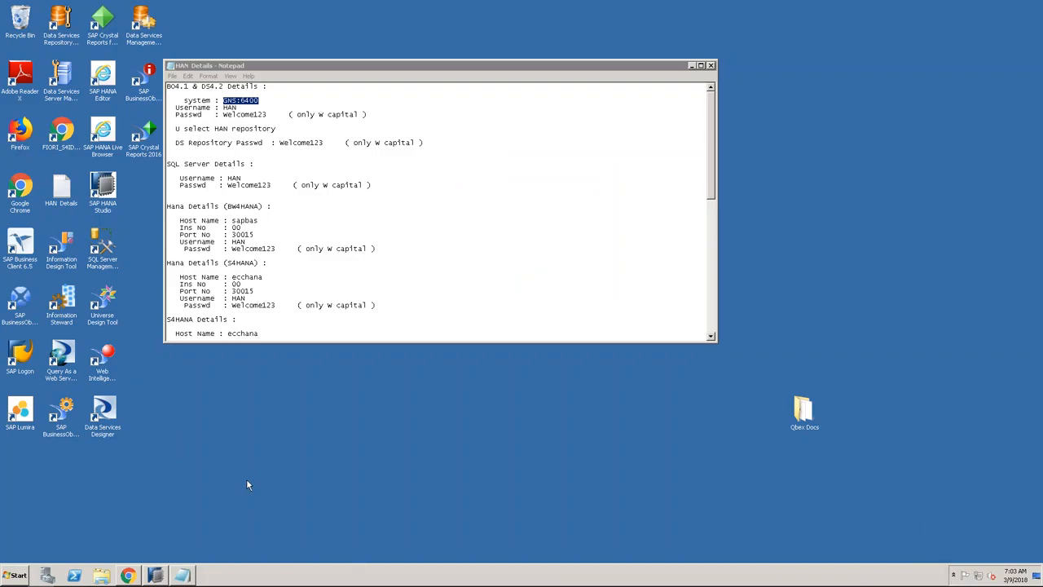
Close the Central Management Console in Chrome and enter the server address gns.sap.com in a new browser window.
left_click(128, 575)
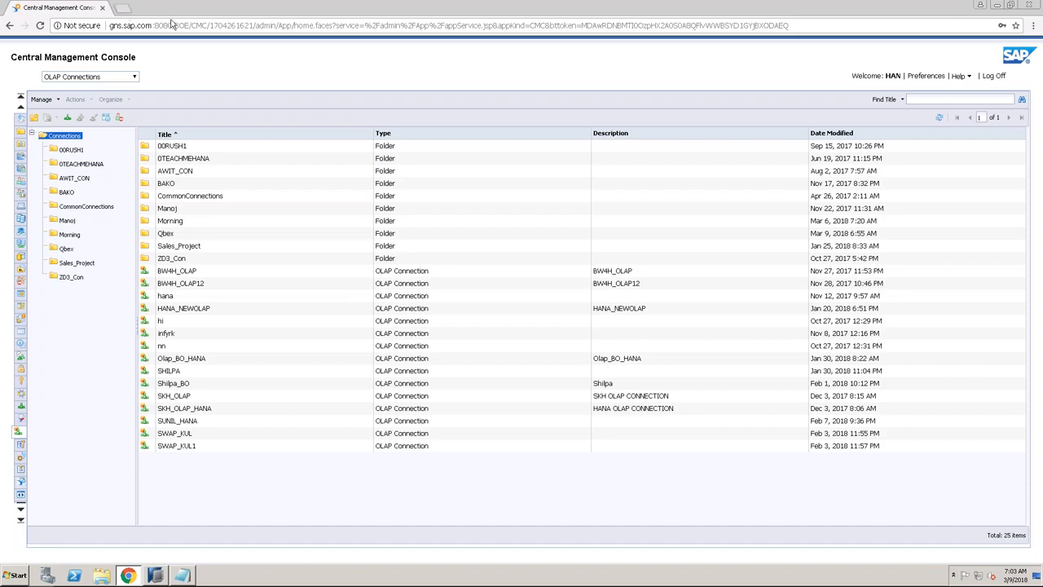
left_click(102, 8)
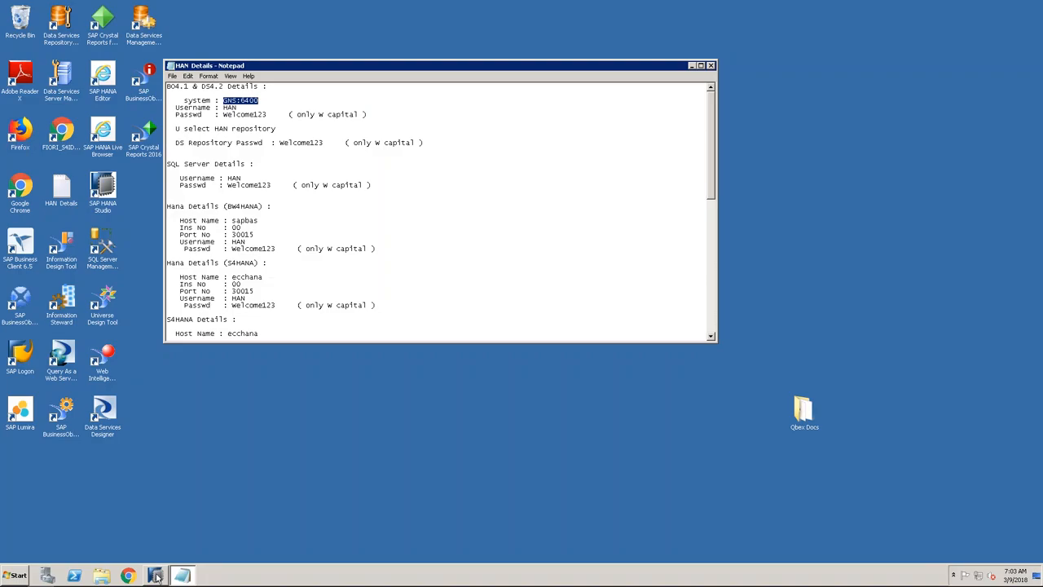
left_click(128, 575)
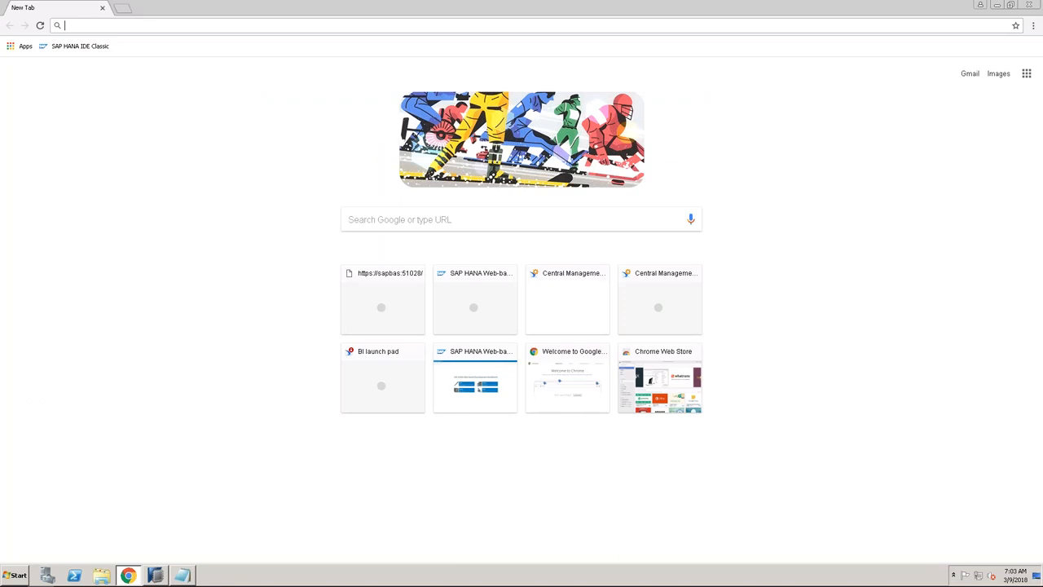
type("gns.s")
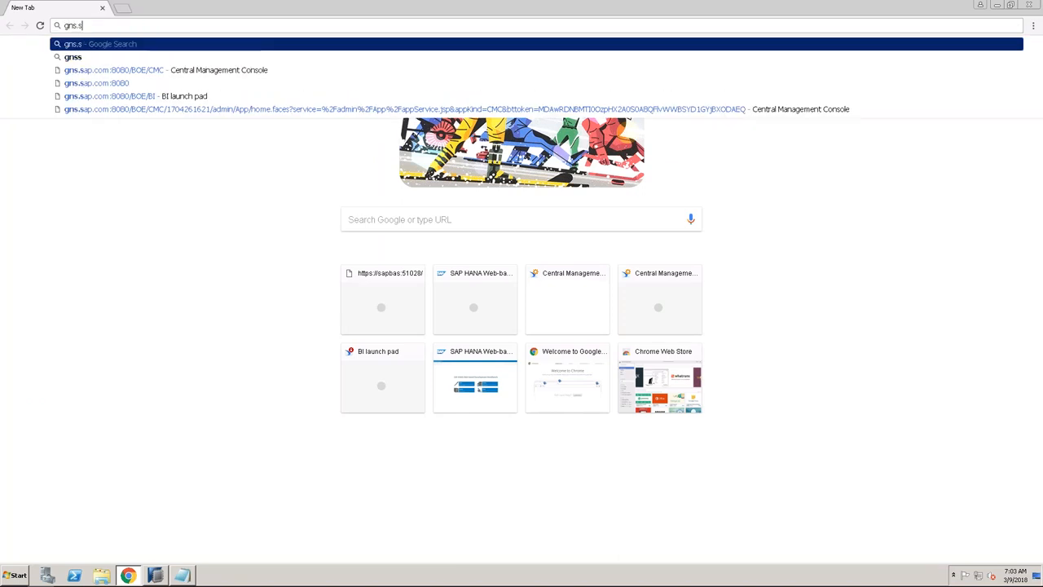
type("ap.com")
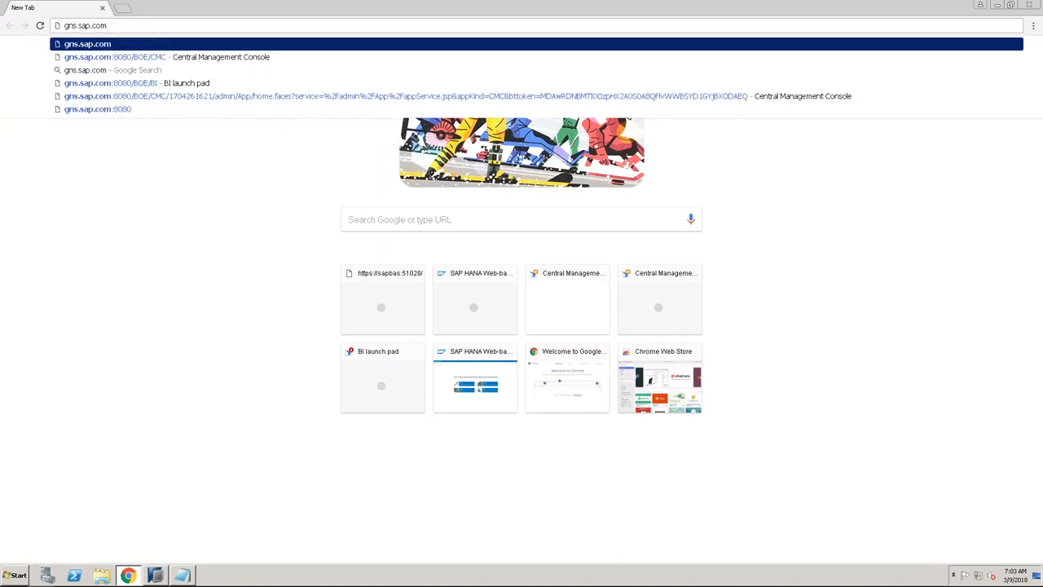
Open the BI launch pad at gns.sap.com:8080/BOE/BI.
type(":8080/")
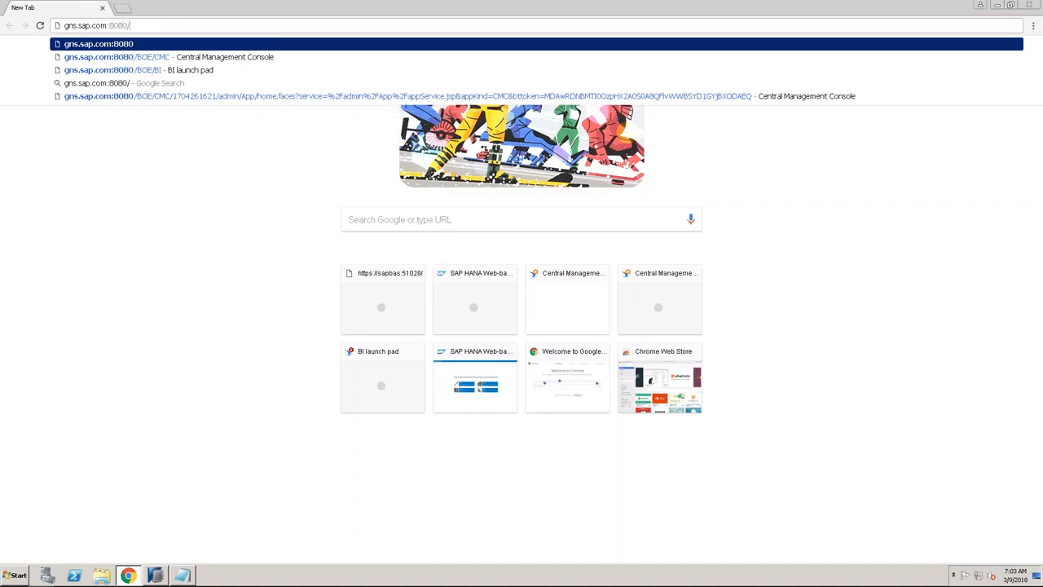
type("BOE/BI")
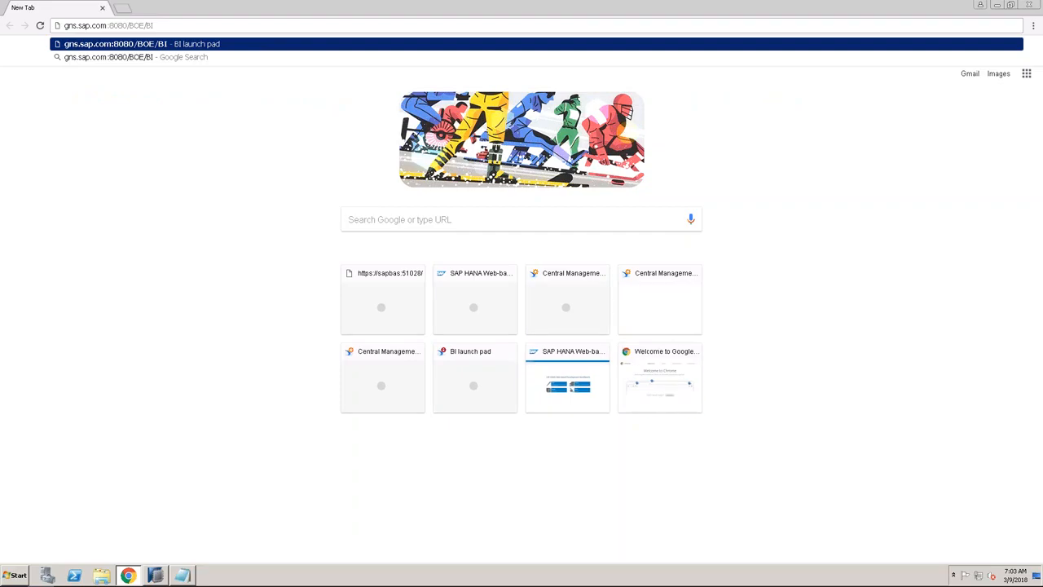
key("Return")
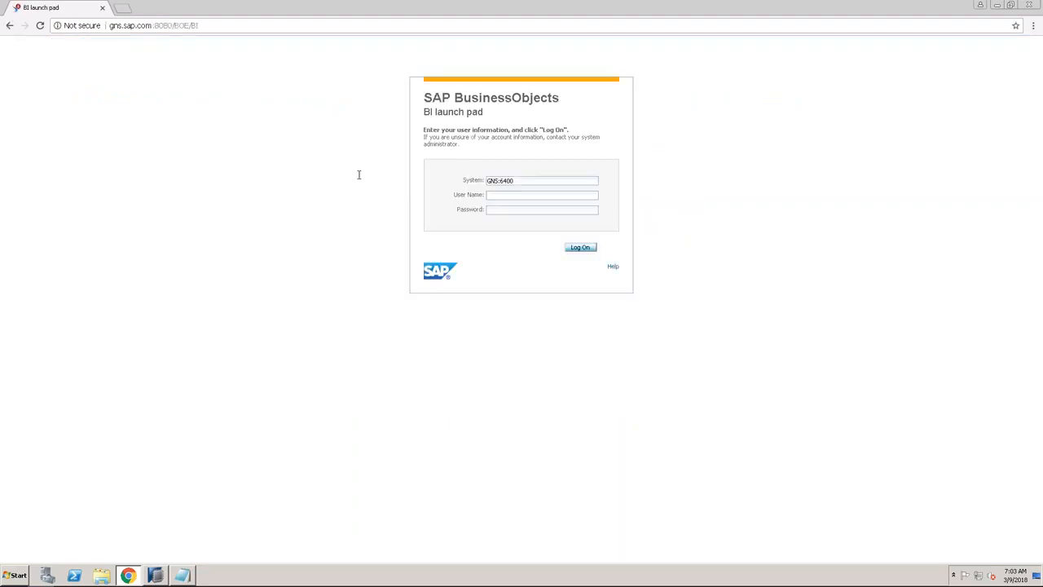
Log on to the BI launch pad with the user name and password, and decline saving the password in the browser.
left_click(491, 194)
type("han")
left_click(585, 248)
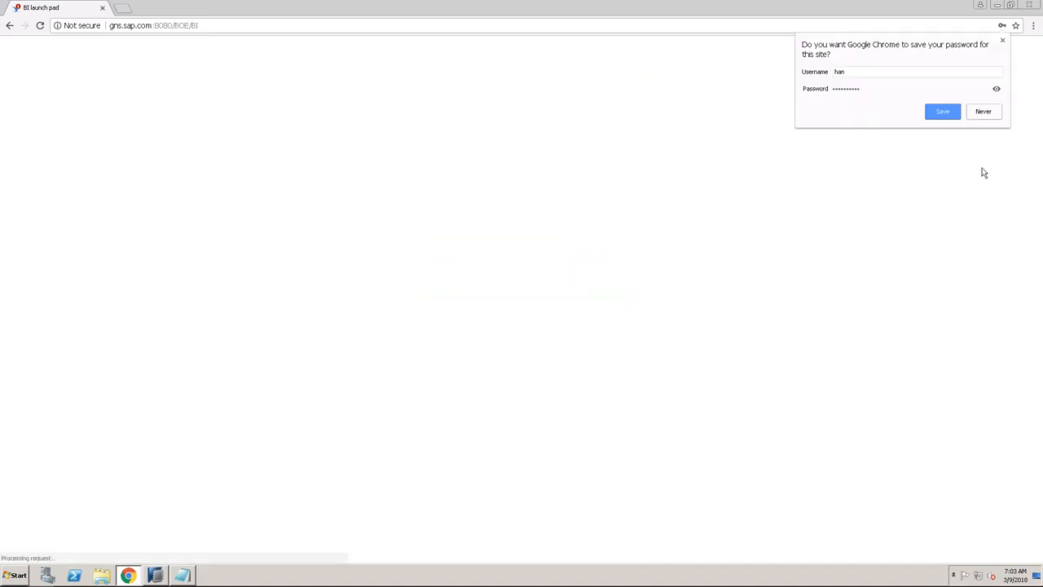
left_click(982, 115)
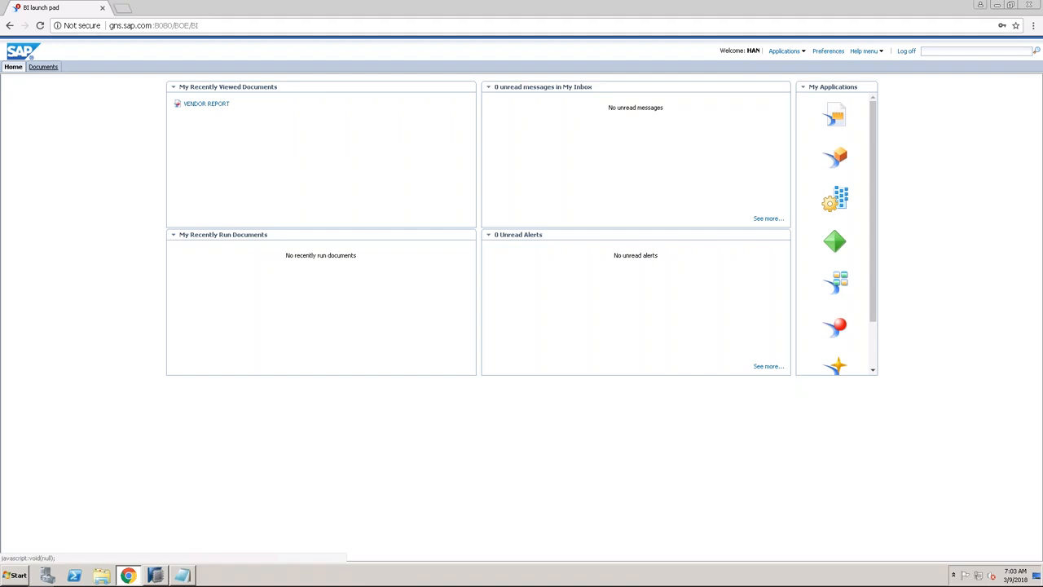
Open the Qbex folder under Public Folders in the launch pad's documents.
left_click(44, 67)
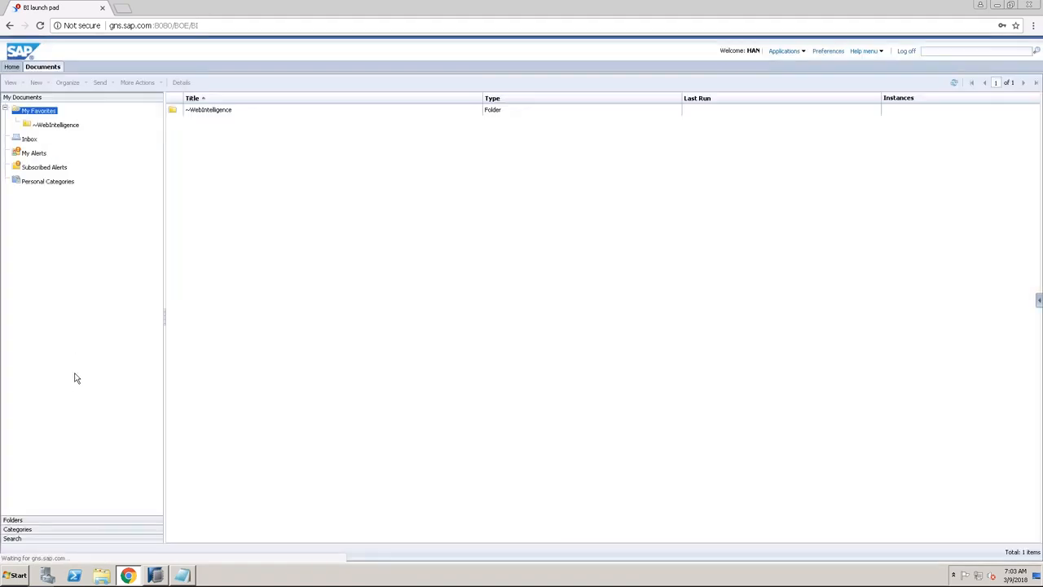
left_click(35, 520)
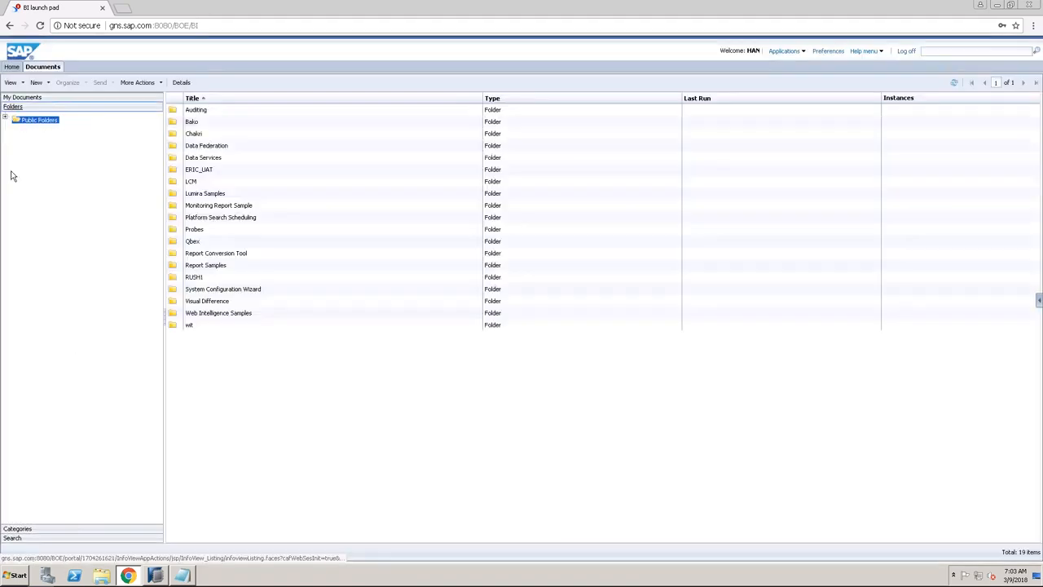
left_click(5, 118)
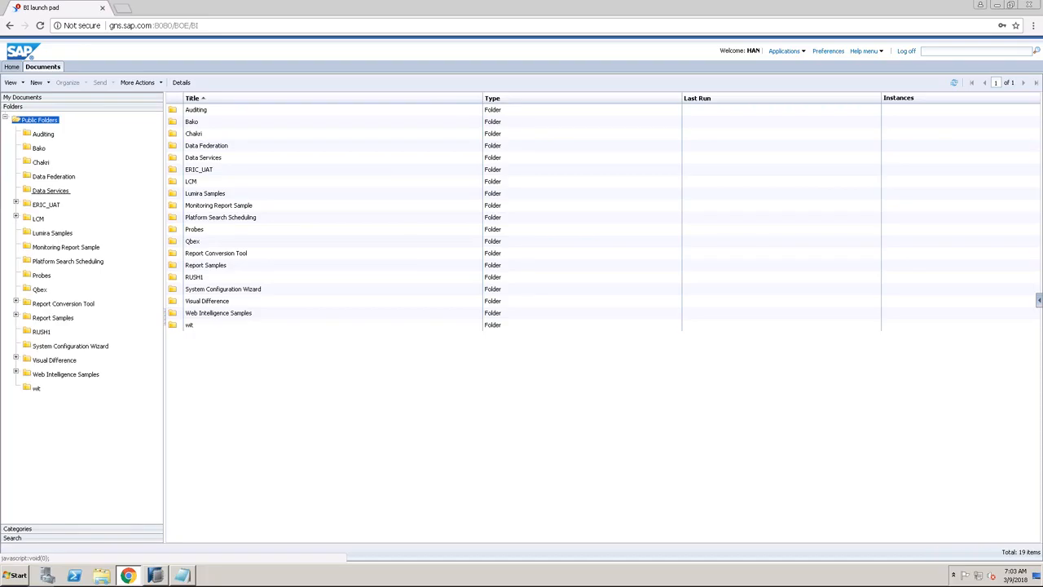
left_click(39, 289)
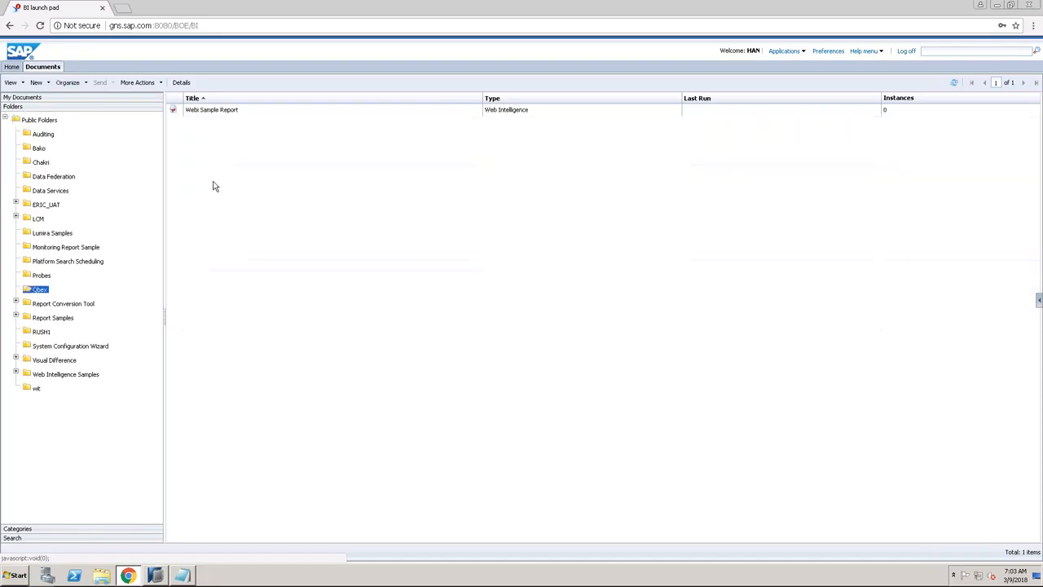
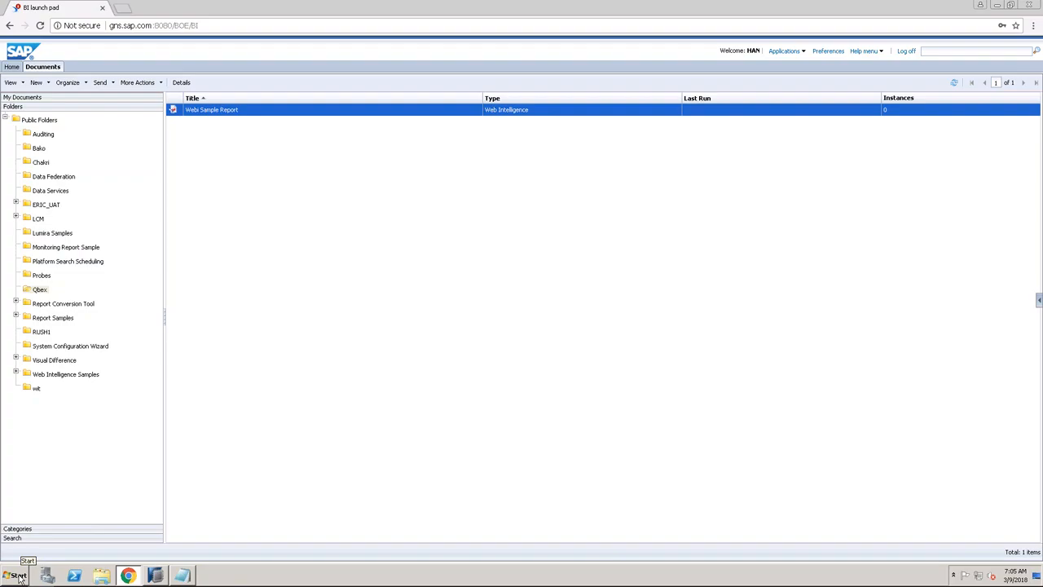
Switch to the Web IDE workbook in Excel and enter "Sap Lumira 2" in cell L180 below the CMC label.
left_click(656, 8)
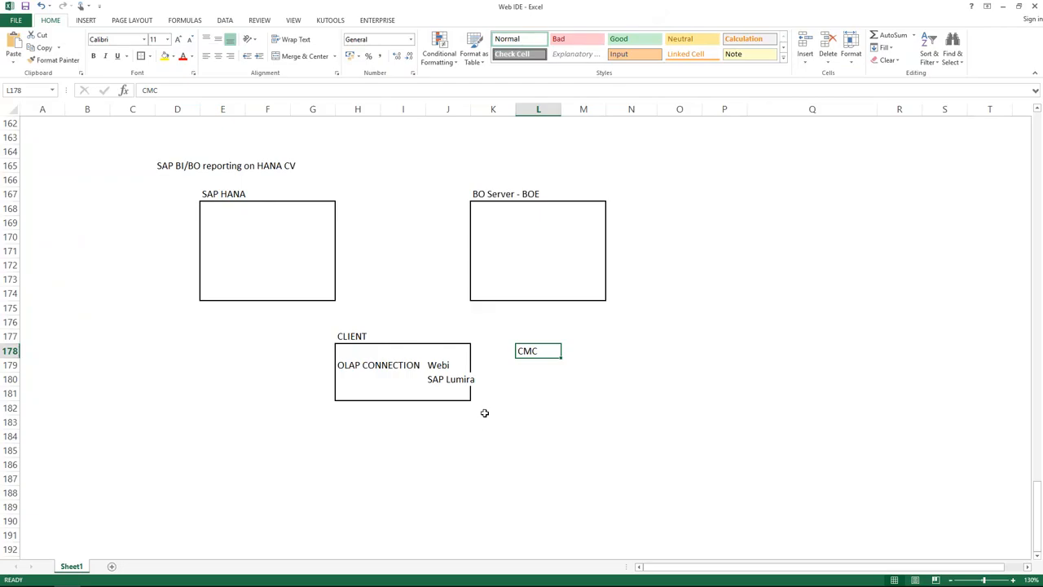
scroll(485, 436, "down", 3)
left_click(454, 252)
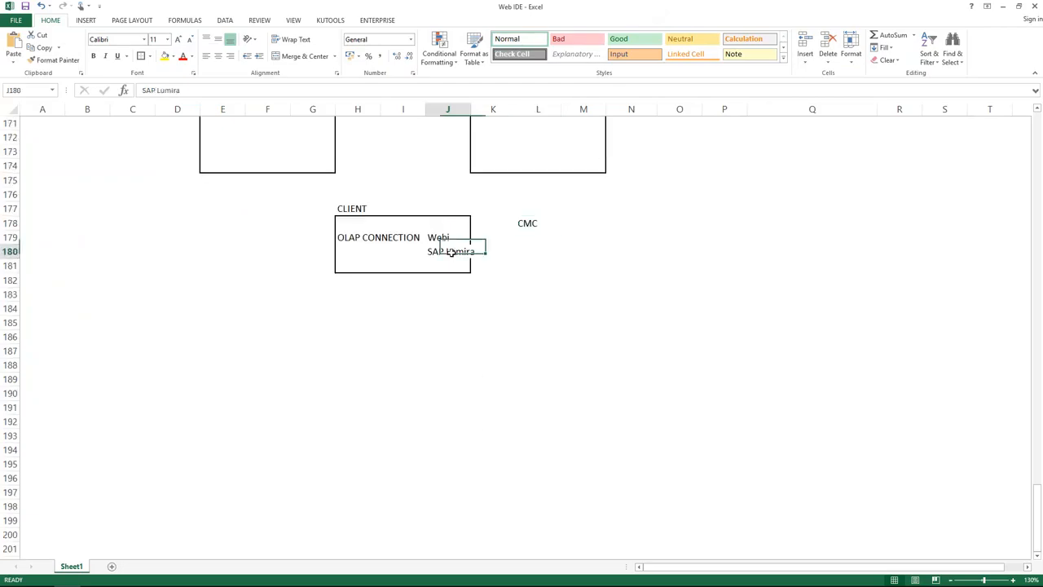
left_click(528, 248)
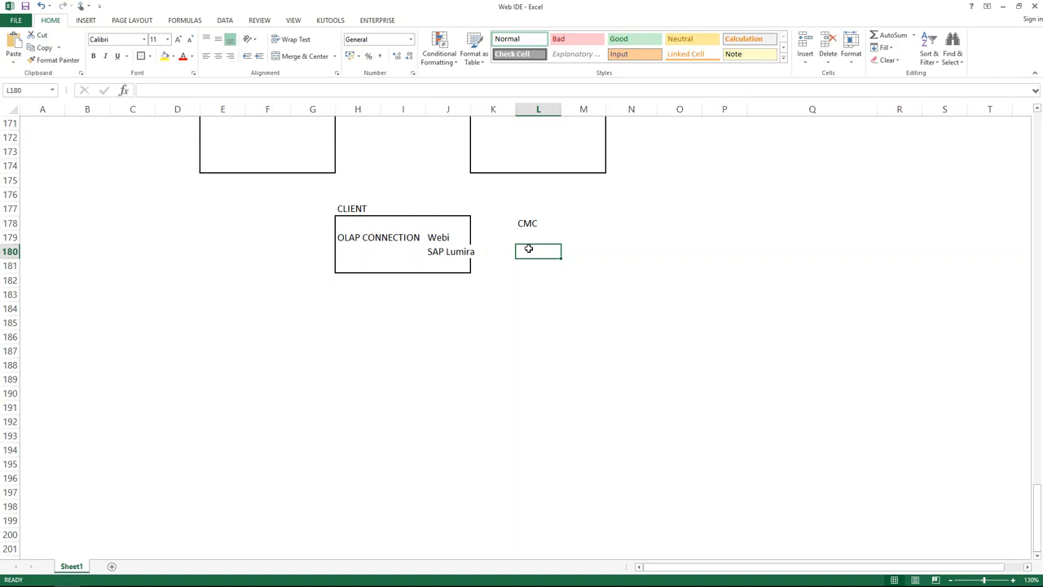
type("S")
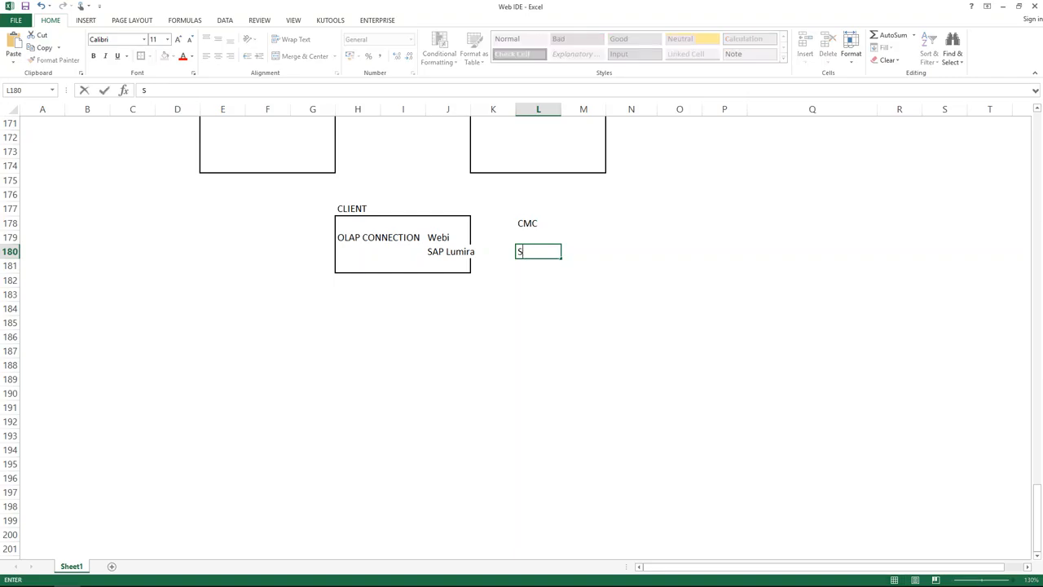
type("ap Lumira 2")
key("Return")
Enter "Lumira Discovery" in cell M181 and "Lumira Designer" in cell M182.
key("Right")
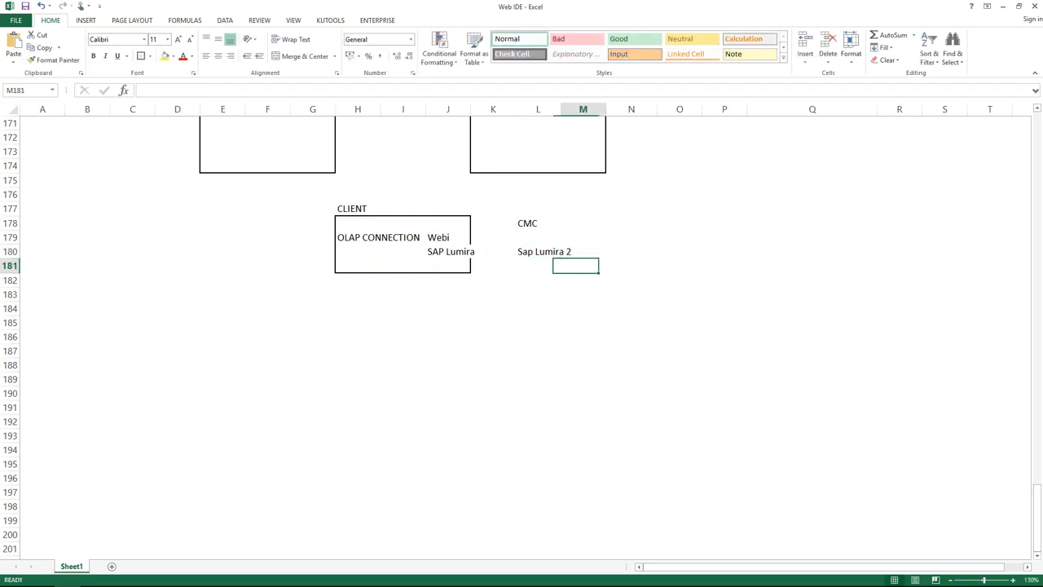
type("Lumi")
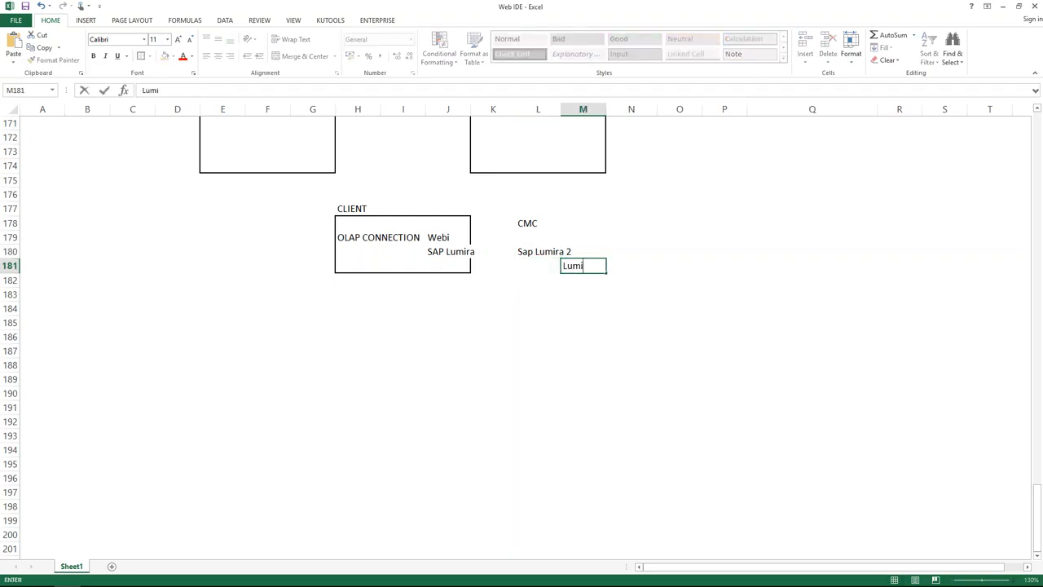
type("ra Discovery")
key("Return")
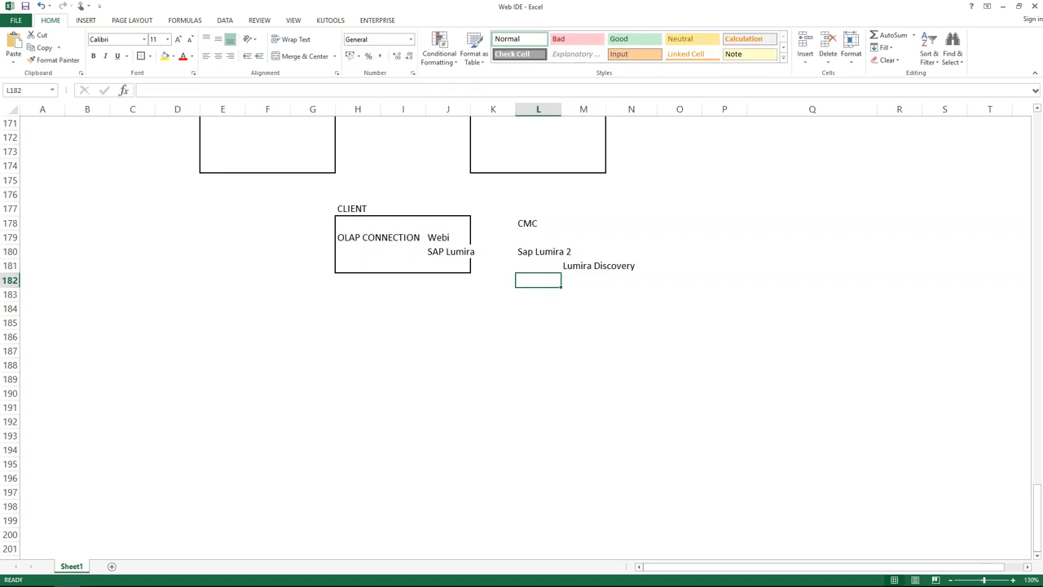
key("Tab")
type("Lumira ")
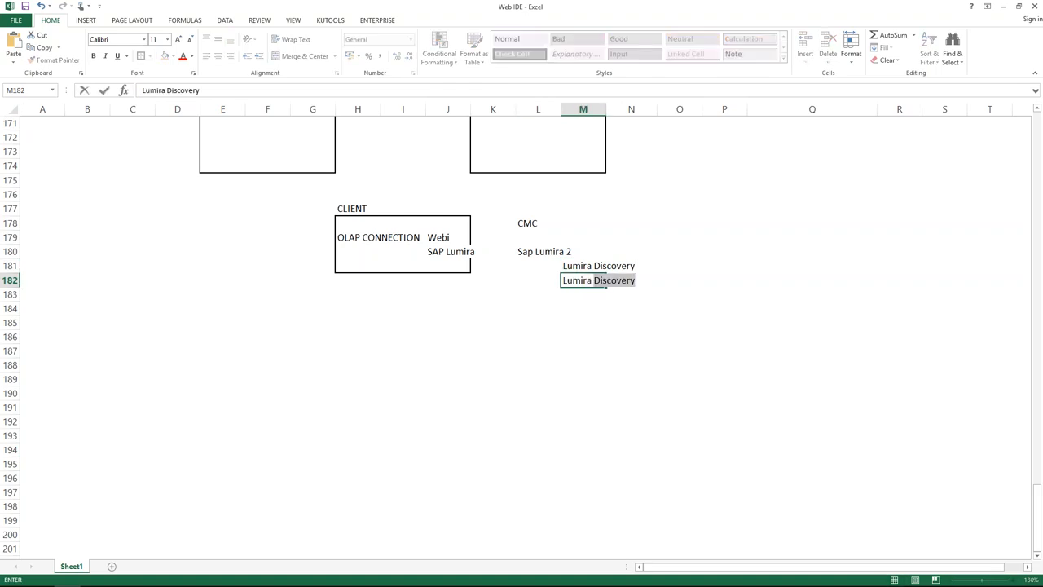
type("Designer")
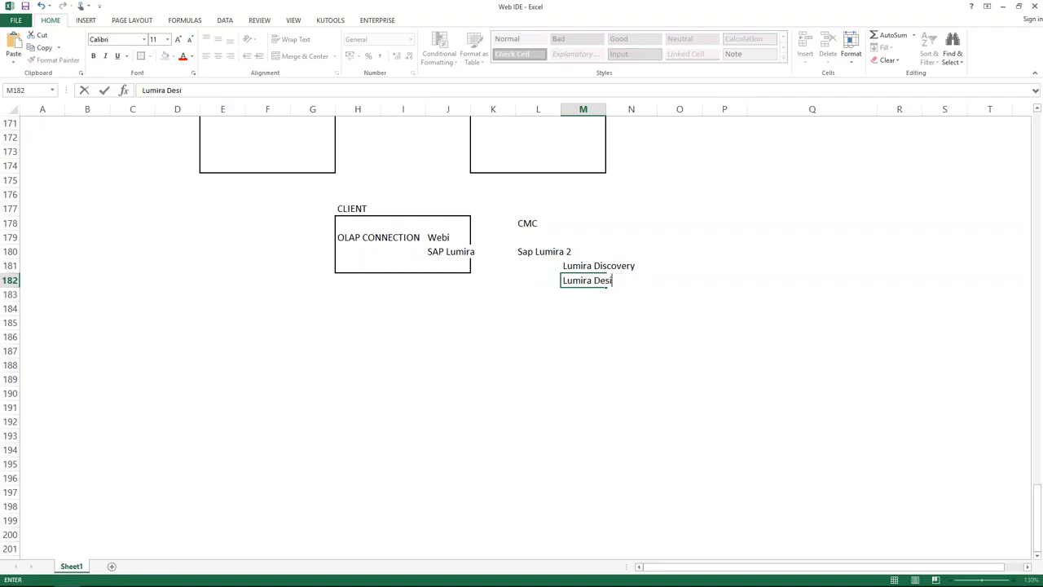
left_click(596, 307)
Enter "Design Studio" in cell O182 beside the Lumira Designer entry.
left_click(676, 279)
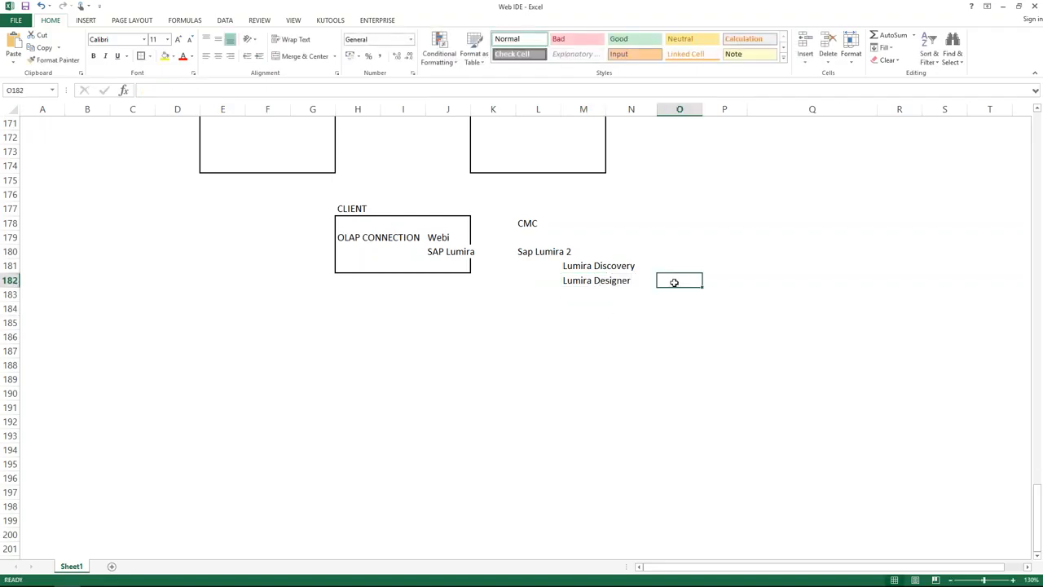
type("Design Studio")
left_click(682, 338)
left_click(681, 281)
left_click(581, 281)
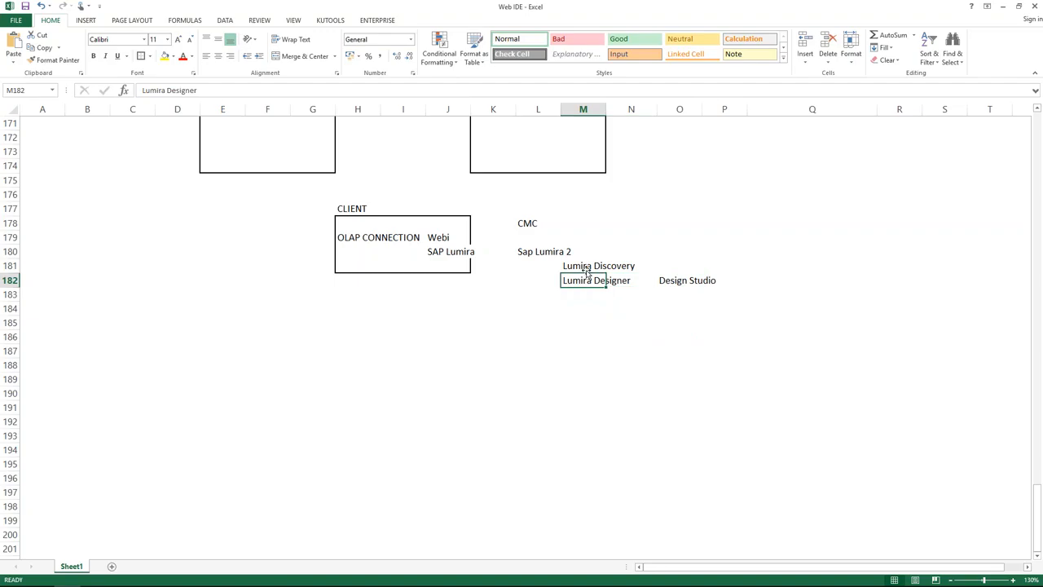
left_click(588, 267)
left_click(662, 264)
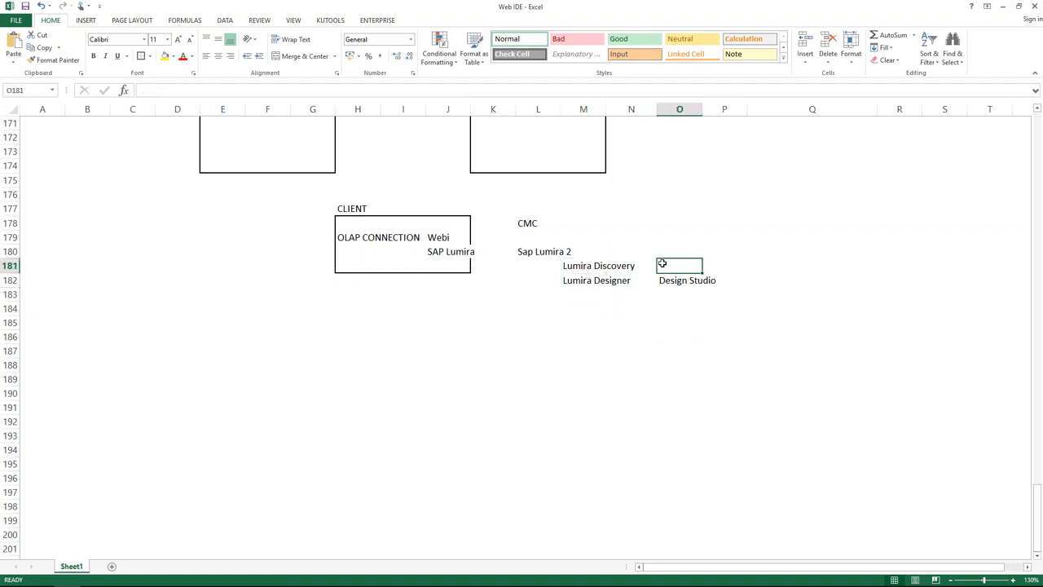
left_click(587, 268)
left_click_drag(590, 267, 624, 265)
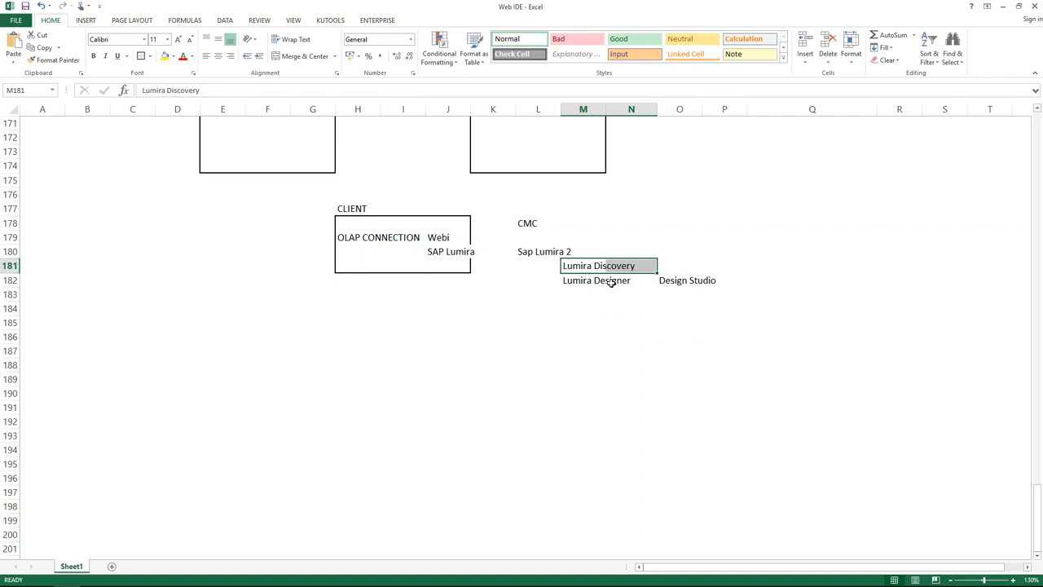
left_click(609, 279)
left_click_drag(592, 265, 591, 280)
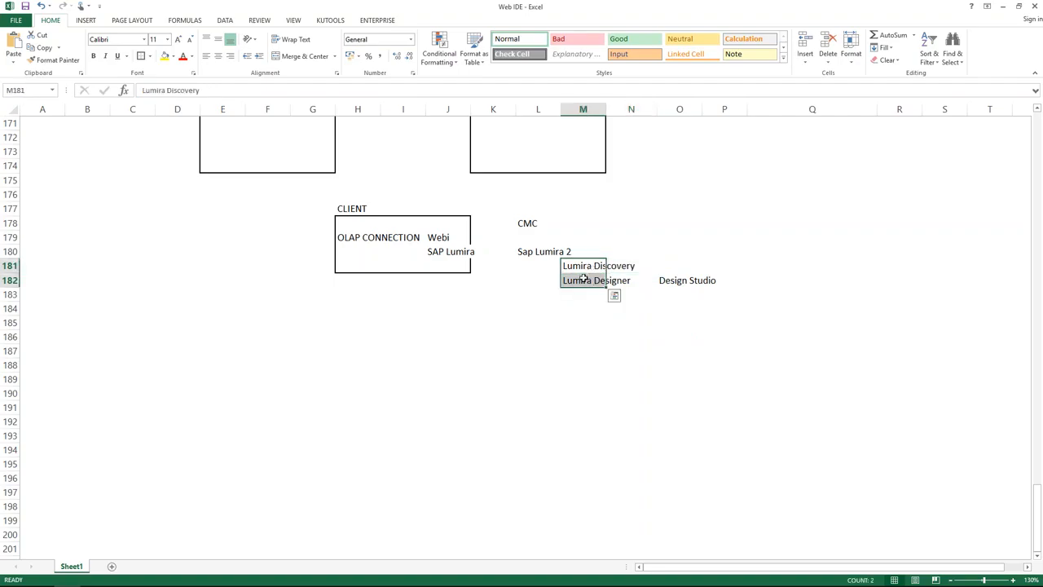
left_click_drag(581, 280, 616, 281)
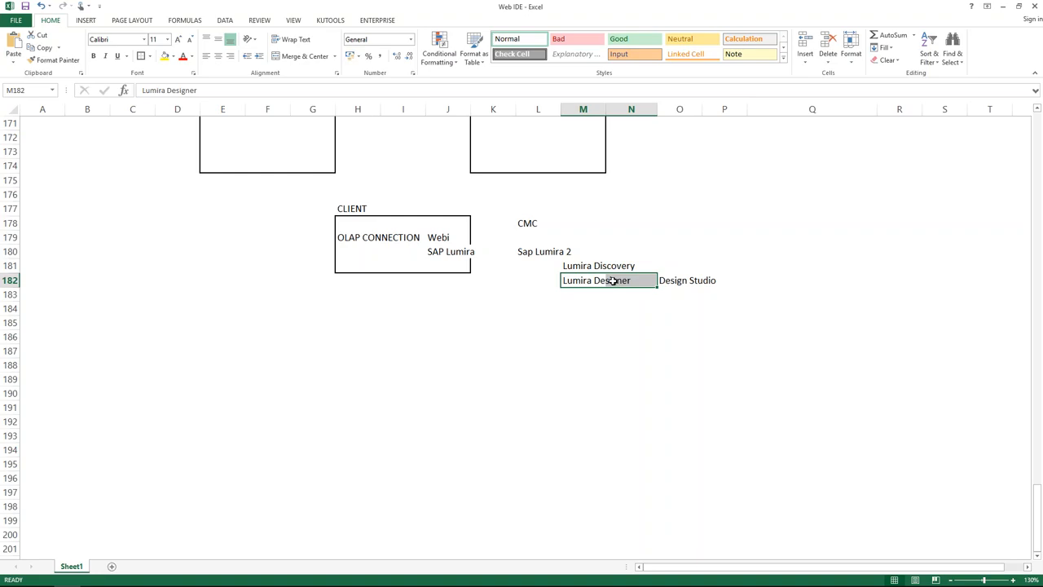
left_click_drag(574, 266, 616, 265)
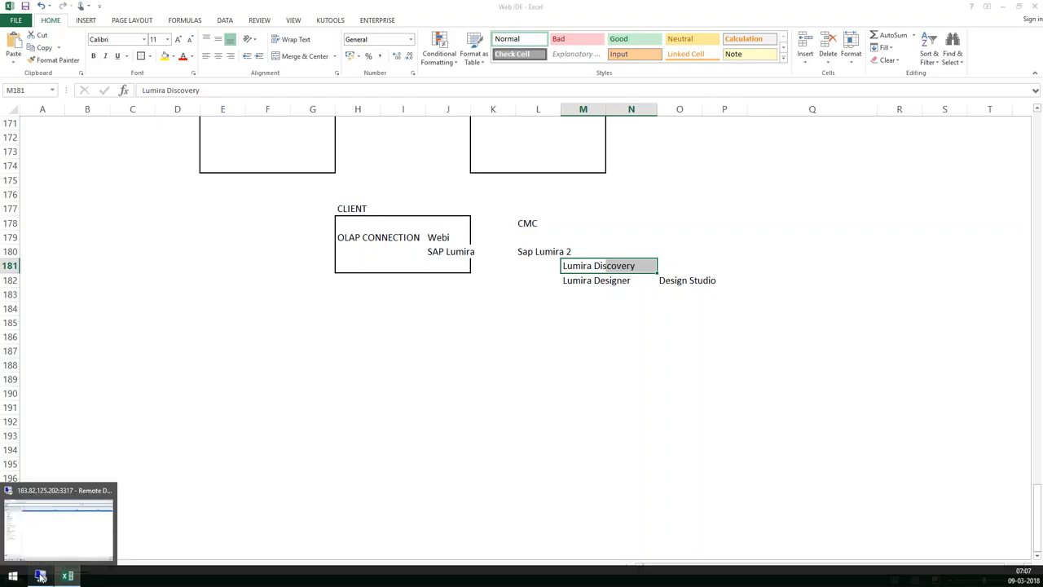
Switch back to the remote desktop session and minimize the browser and Notepad windows to reach the desktop.
left_click(39, 576)
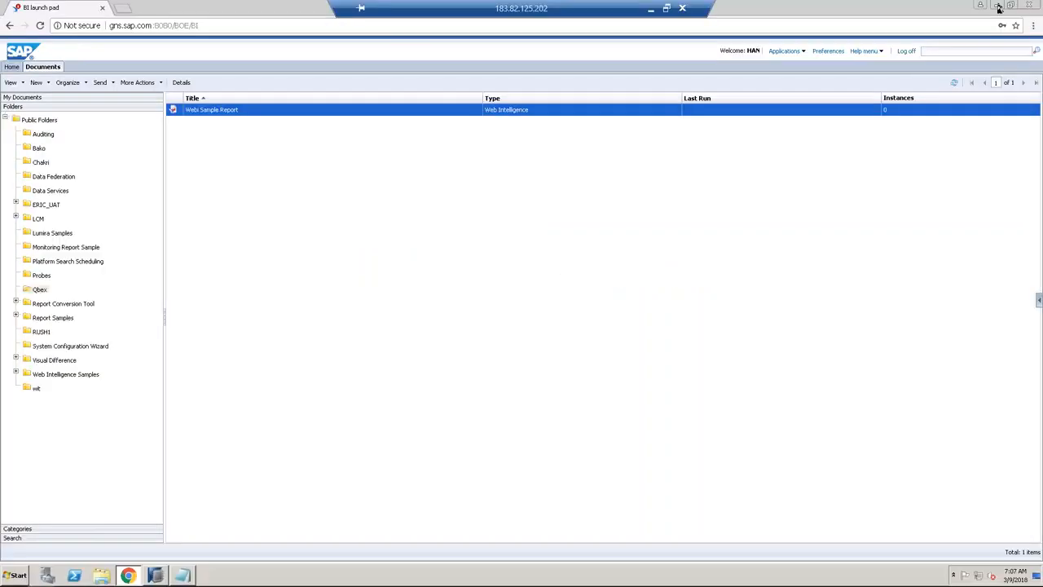
left_click(998, 6)
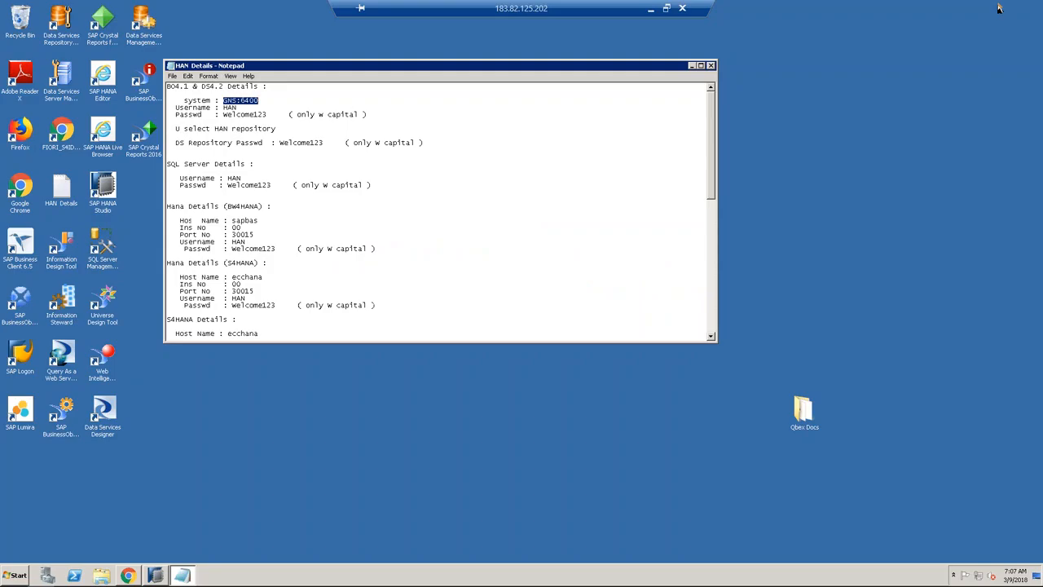
left_click(691, 67)
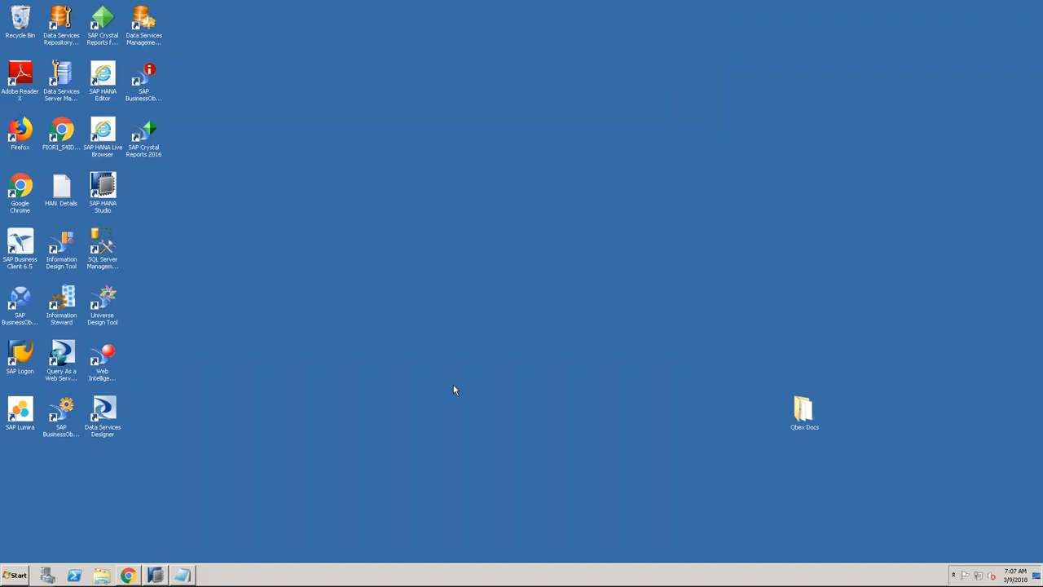
Search the installed programs for "lum" and clear the search term.
left_click(10, 576)
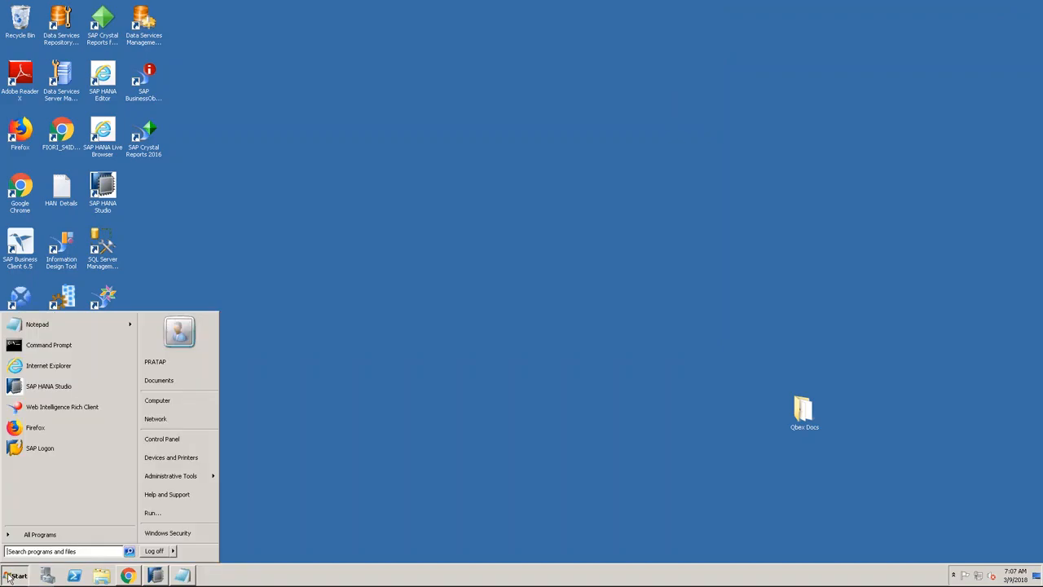
type("lum")
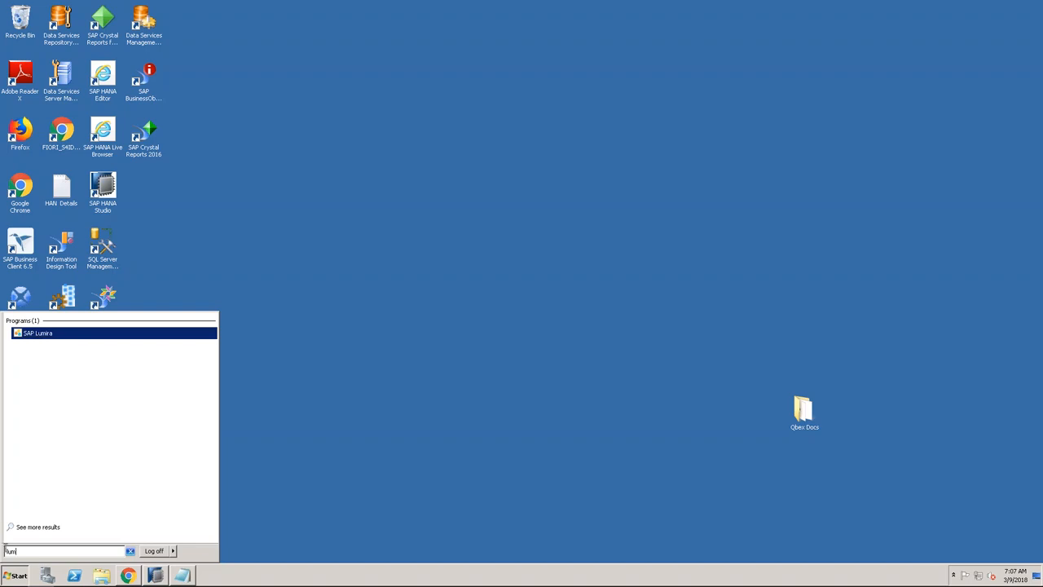
key("BackSpace")
key("BackSpace")
key("BackSpace")
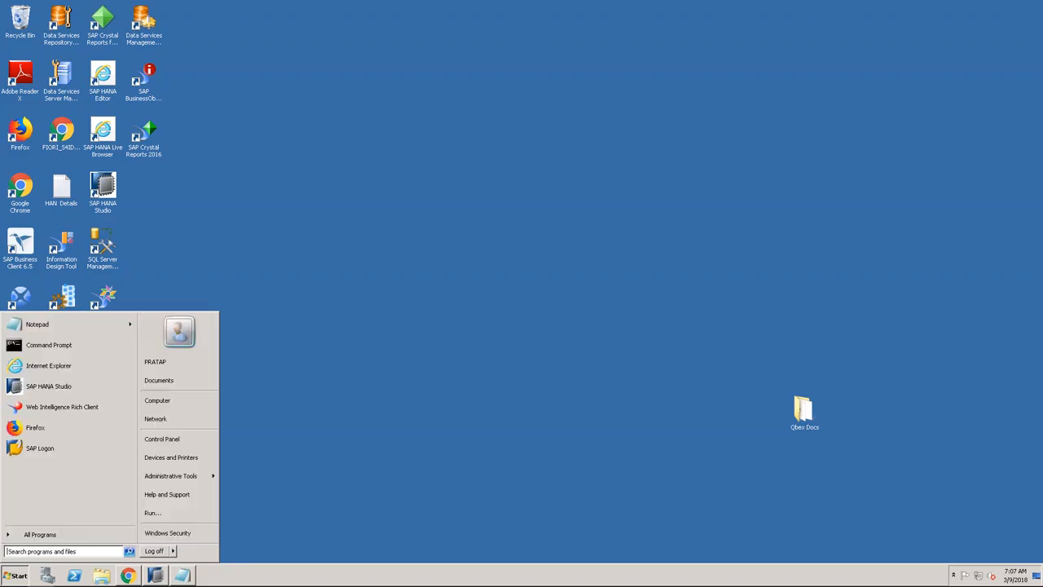
Search the installed programs for "desi" and launch Design Studio (64 bit).
type("desi")
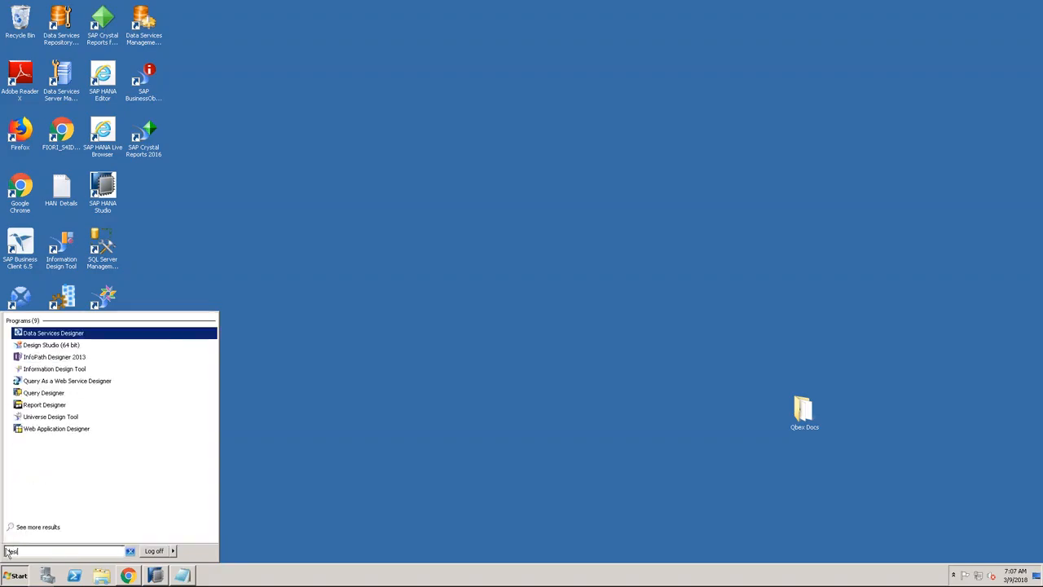
left_click(65, 346)
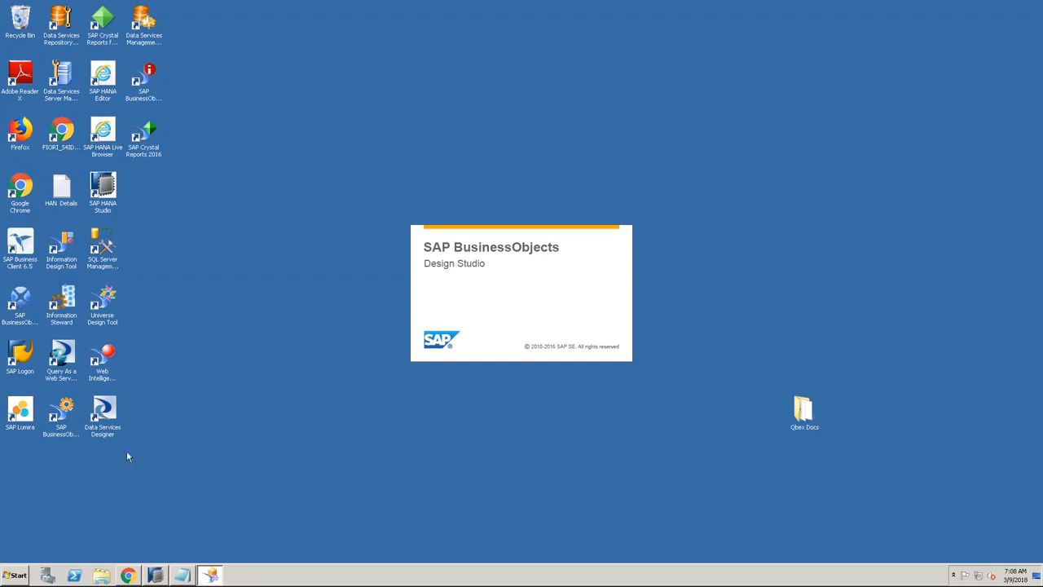
Search the installed programs for "lumi" and "disco", then return to the Design Studio window.
left_click(12, 578)
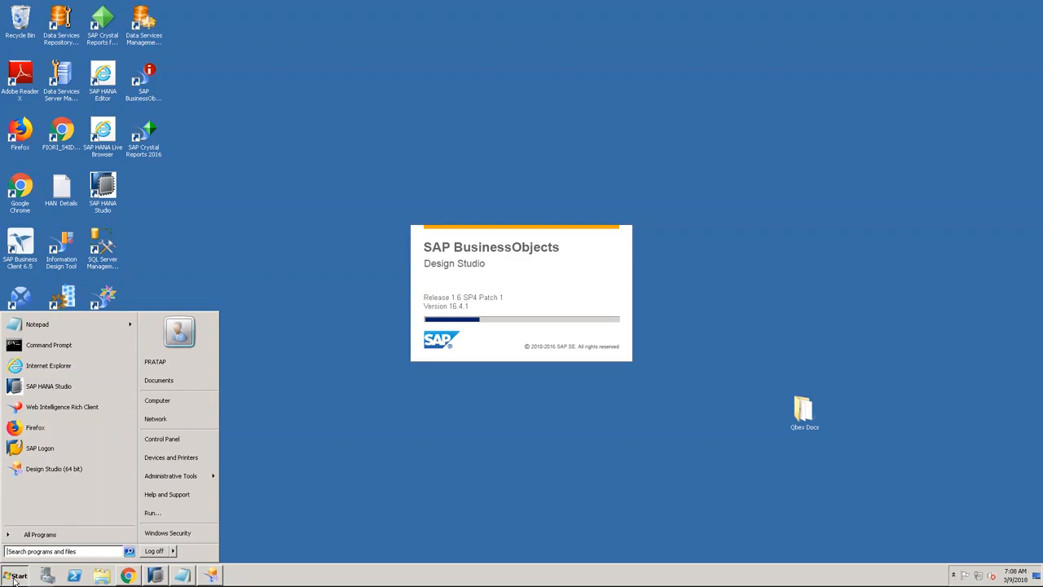
type("lumi")
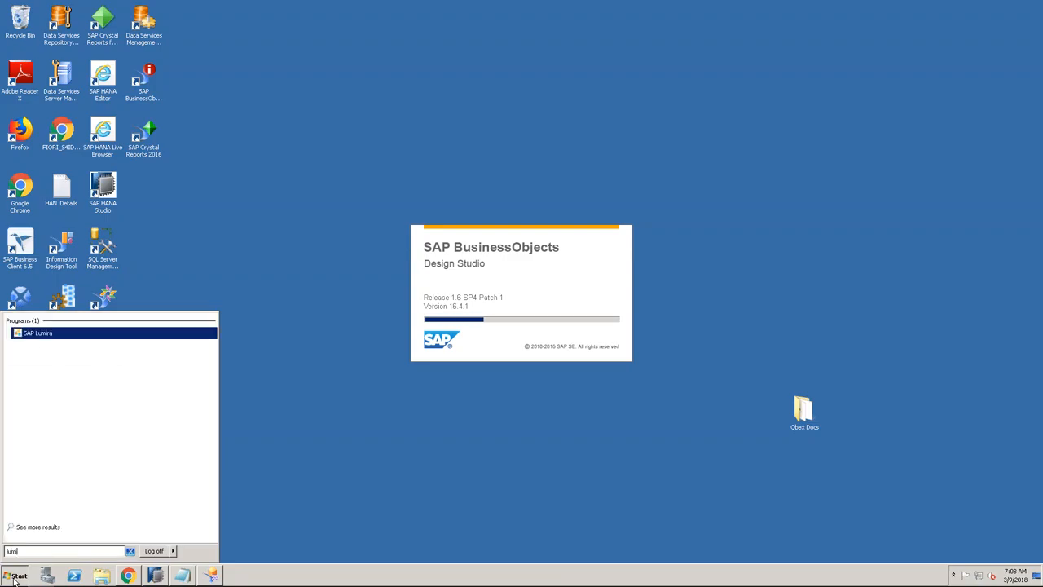
key("BackSpace")
key("BackSpace")
key("BackSpace")
key("BackSpace")
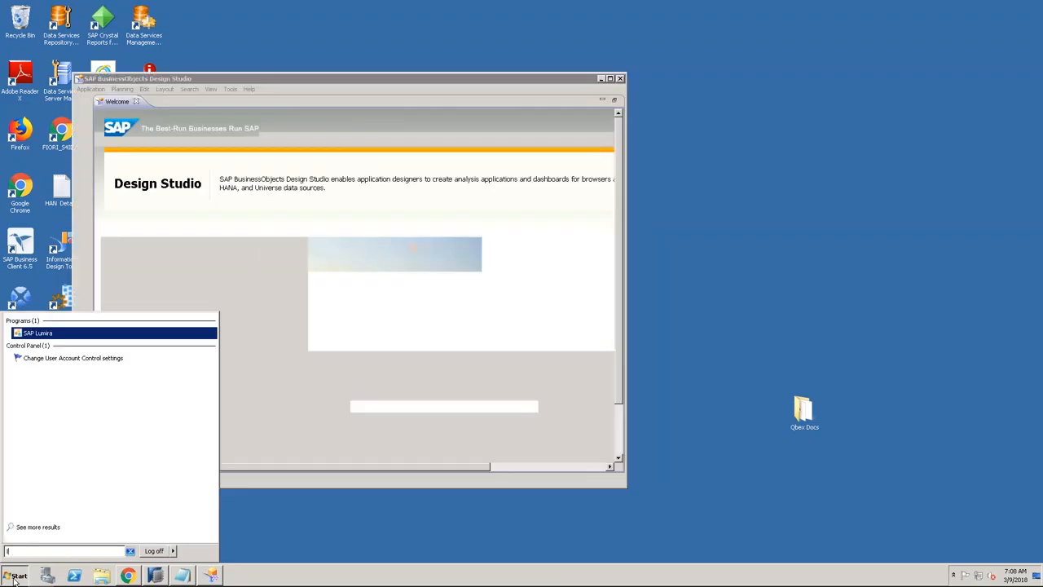
type("di")
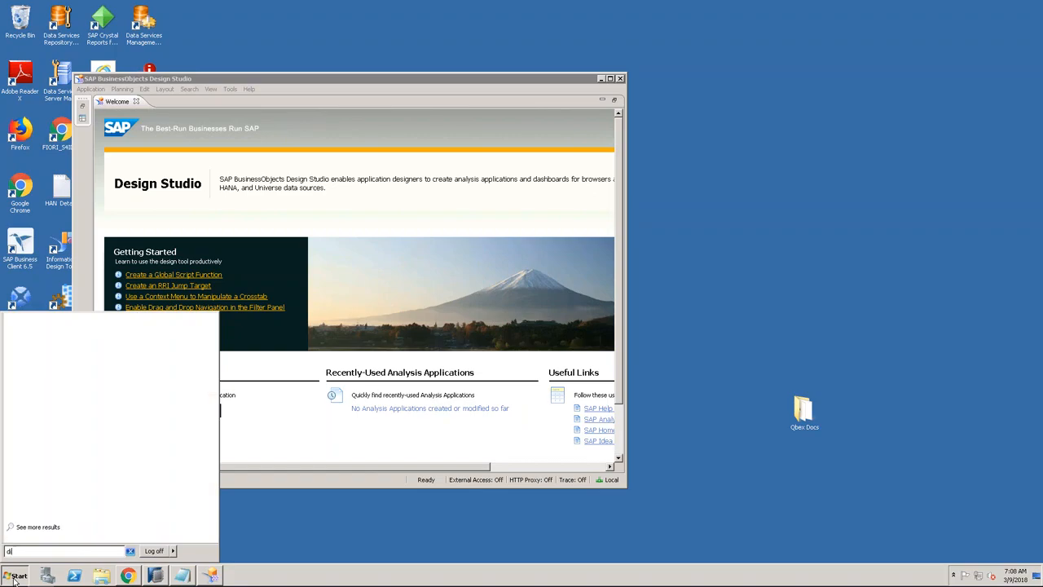
type("sco")
left_click(472, 84)
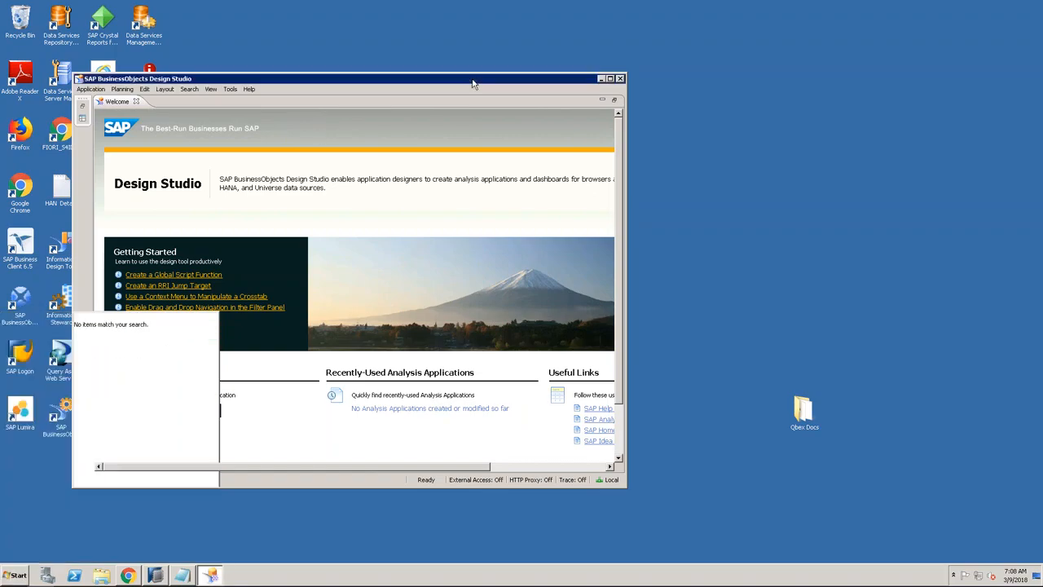
Maximize Design Studio and set the preferred startup mode to SAP BusinessObjects BI Platform in the preferences.
left_click(610, 78)
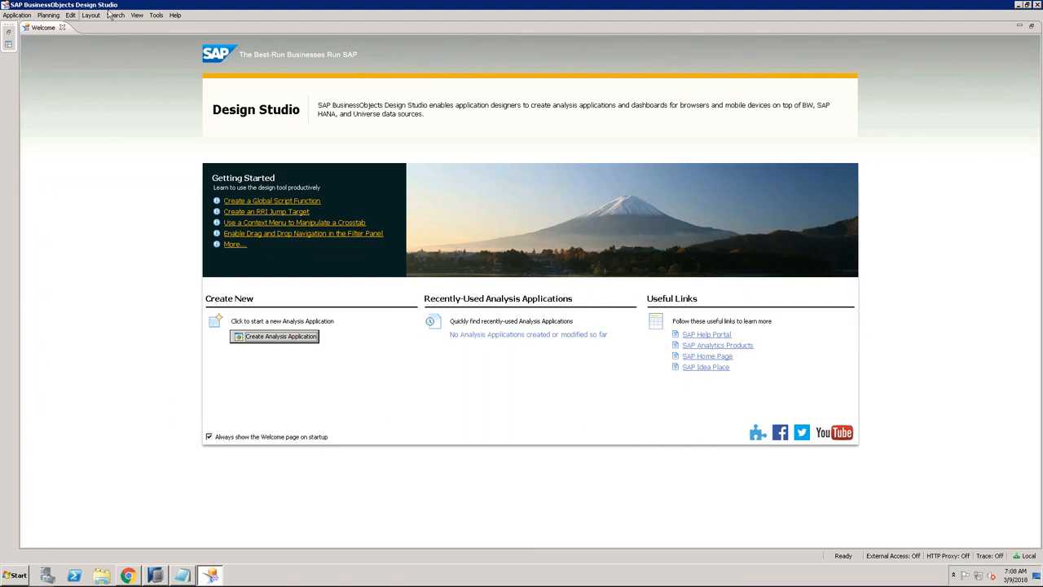
left_click(158, 16)
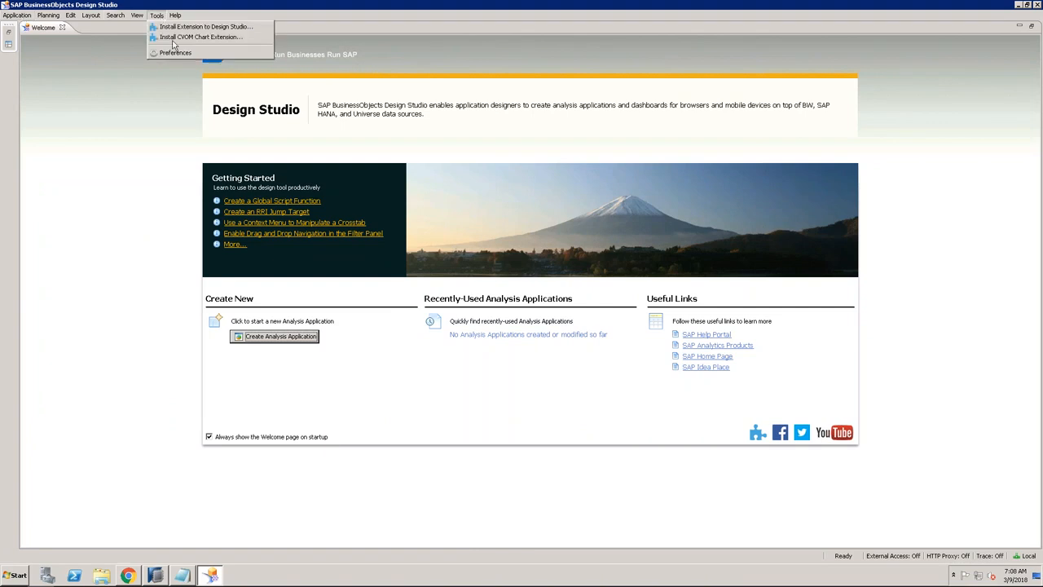
left_click(180, 53)
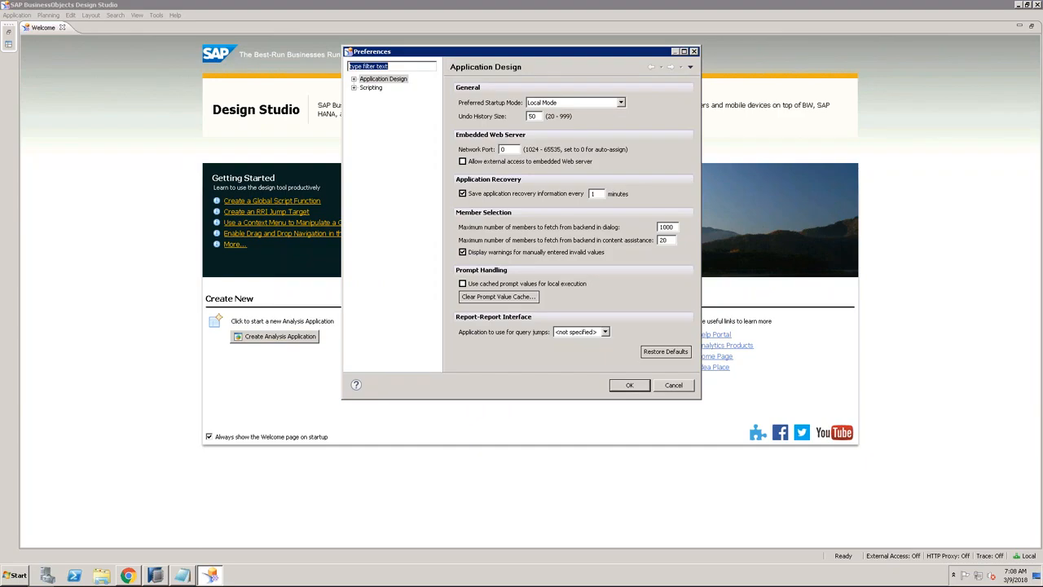
left_click(621, 103)
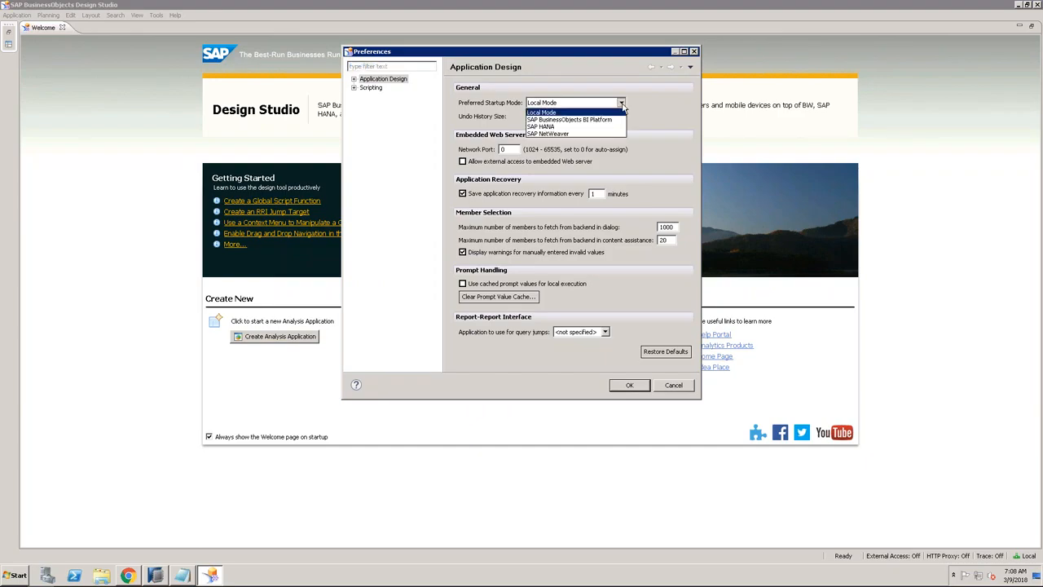
left_click(601, 121)
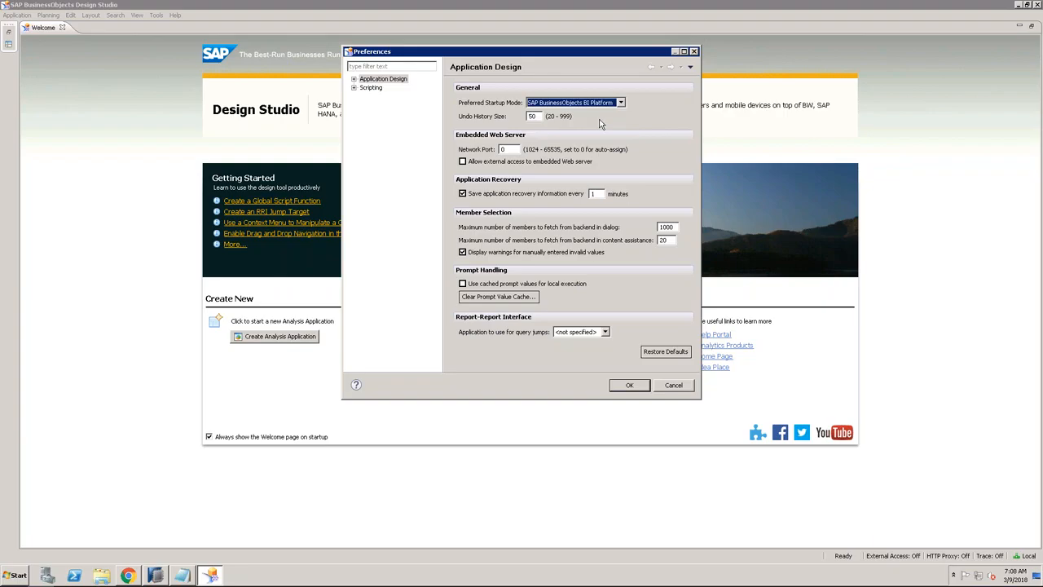
left_click(627, 386)
Enter the user name and account password in the BI Platform logon dialog.
left_click(570, 233)
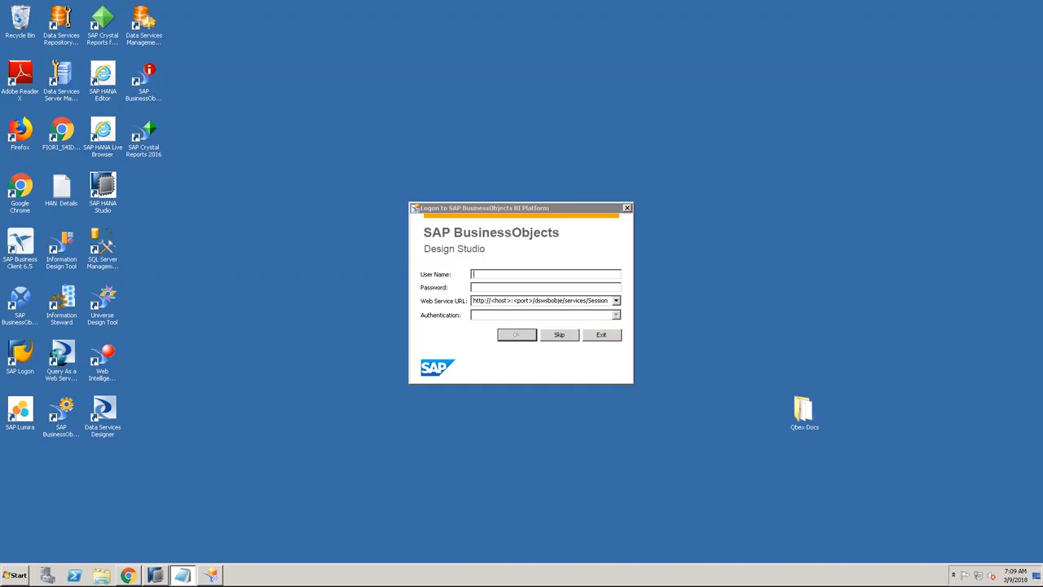
left_click(562, 277)
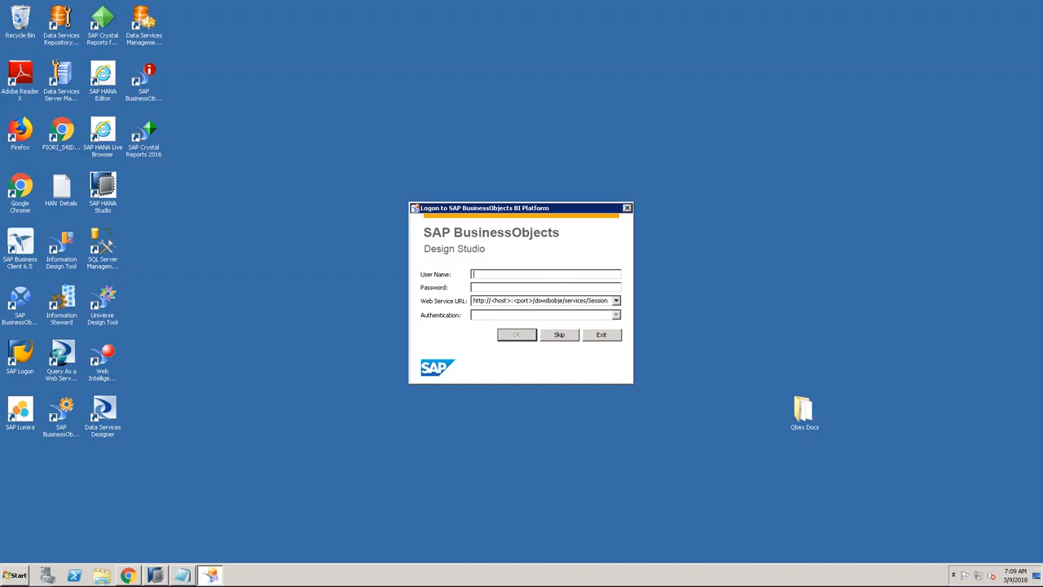
type("hana")
key("Tab")
key("shift+Tab")
type("han")
left_click(500, 290)
type("***********")
Replace the Web Service URL's host with gns.sap.com and its port with 8080, and log on to the BI Platform.
double_click(511, 300)
left_click(511, 300)
key("BackSpace")
key("BackSpace")
key("BackSpace")
key("BackSpace")
key("BackSpace")
key("BackSpace")
key("BackSpace")
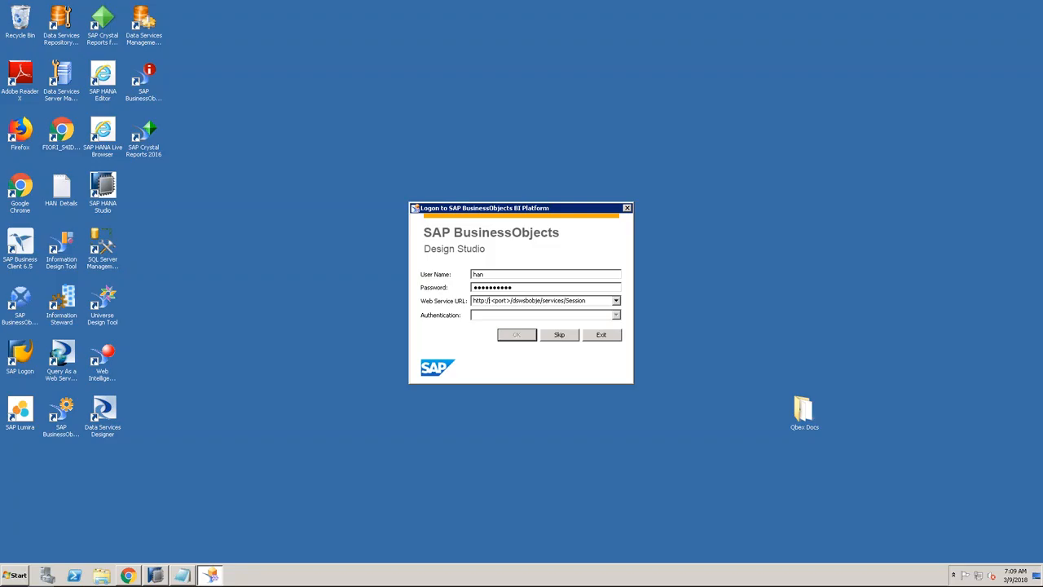
type("gn")
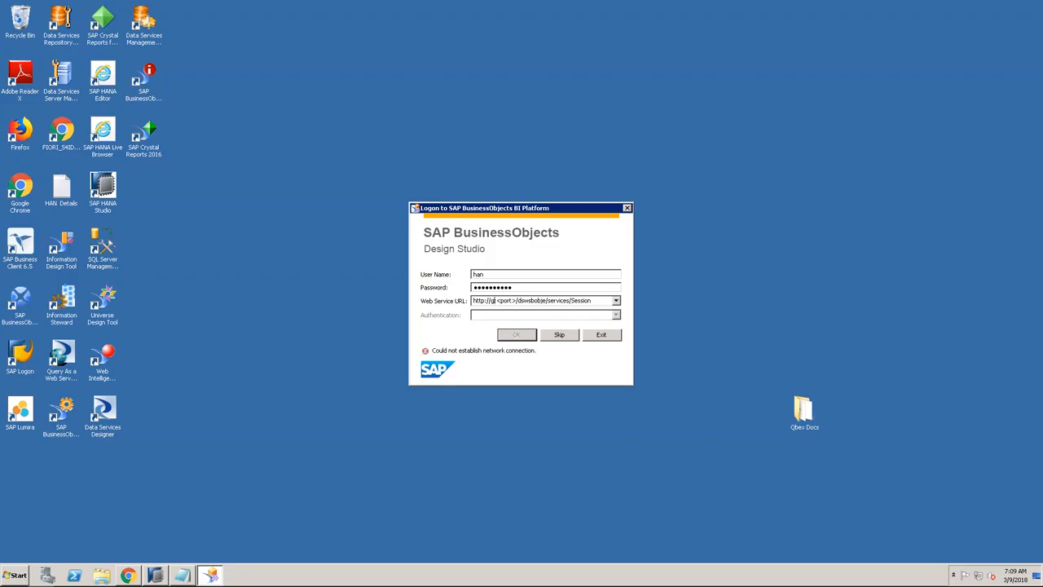
type("s.sap.com")
key("Delete")
key("Delete")
key("Delete")
key("Delete")
key("Delete")
key("Delete")
type("8080")
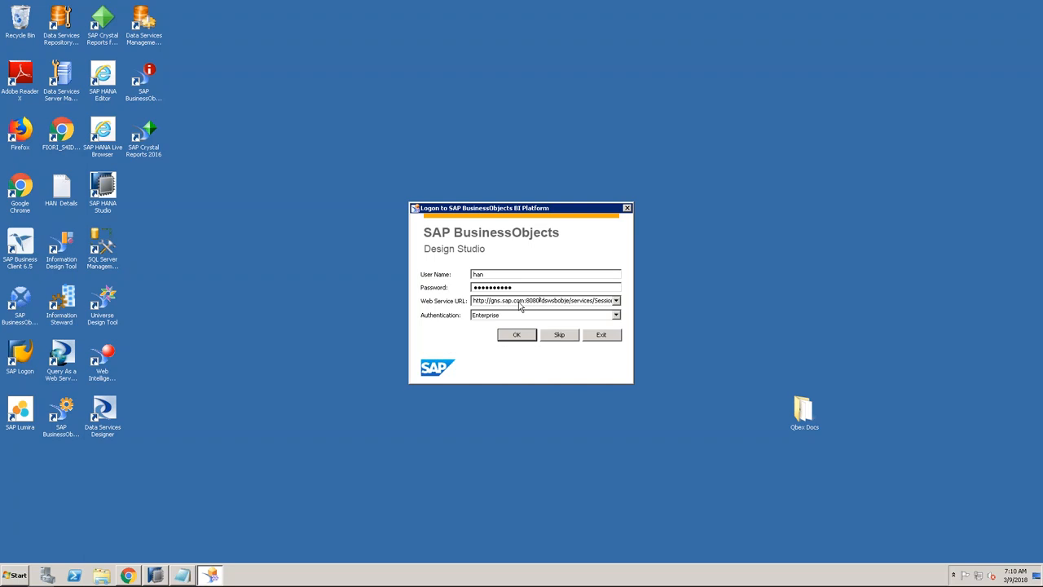
left_click(514, 337)
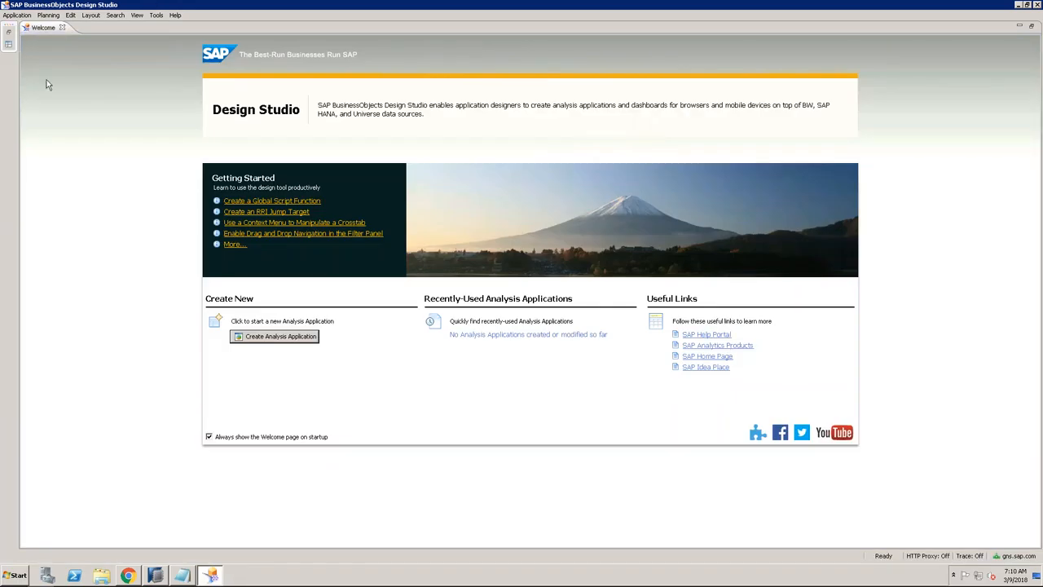
Create a blank SAPUI5 m analysis application named "Sample DS App" in the Favorites folder.
left_click(18, 17)
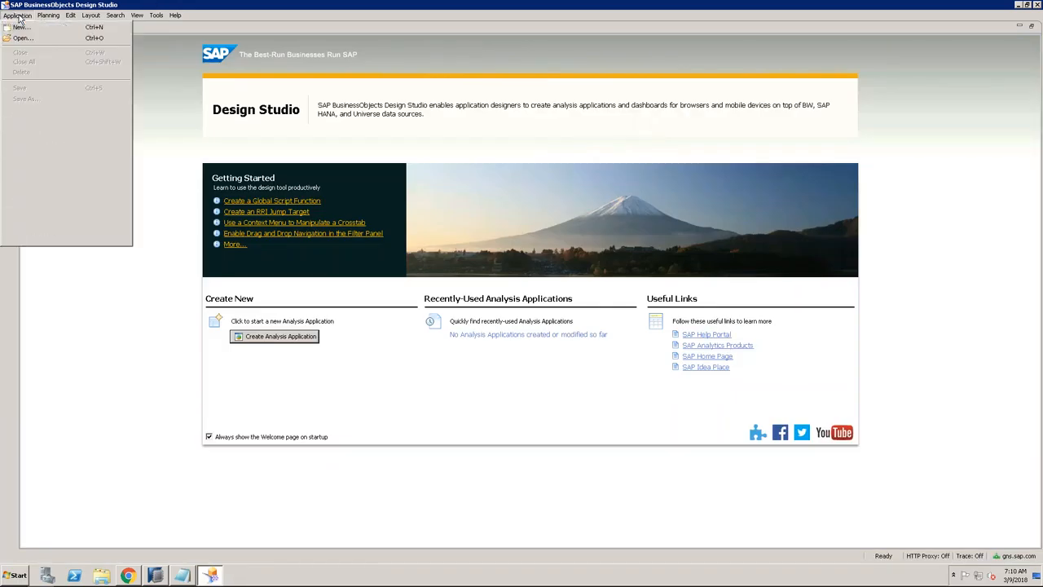
left_click(23, 27)
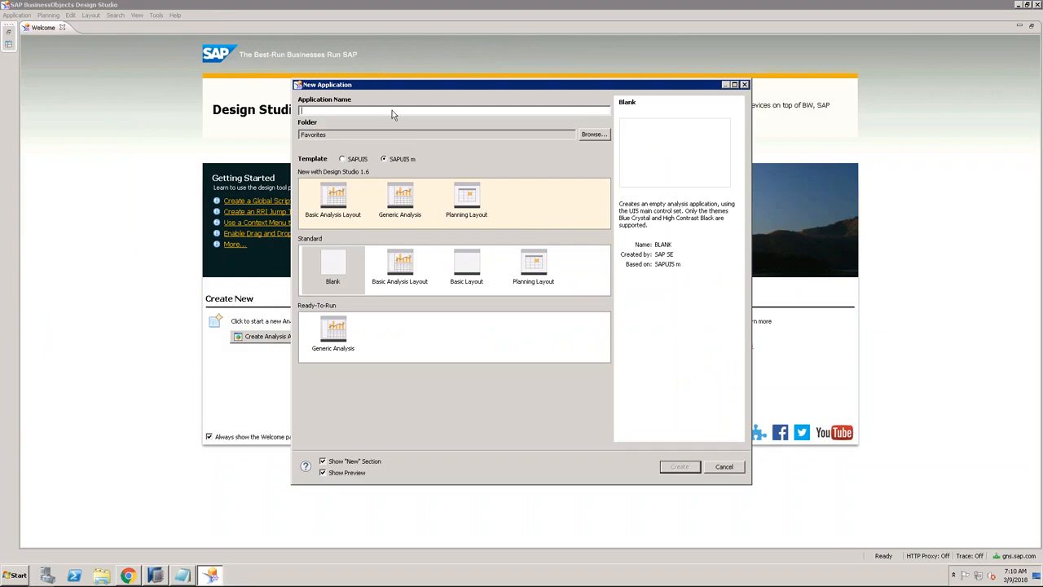
type("Sample DS App")
left_click(678, 468)
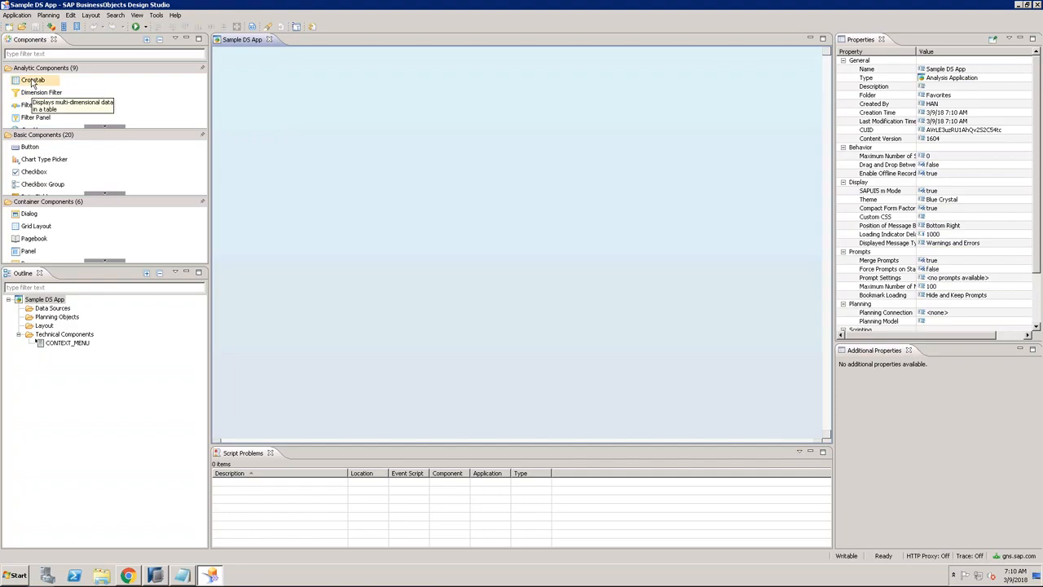
Place a crosstab on the empty canvas and widen it to about 579 pixels.
left_click_drag(33, 84, 359, 102)
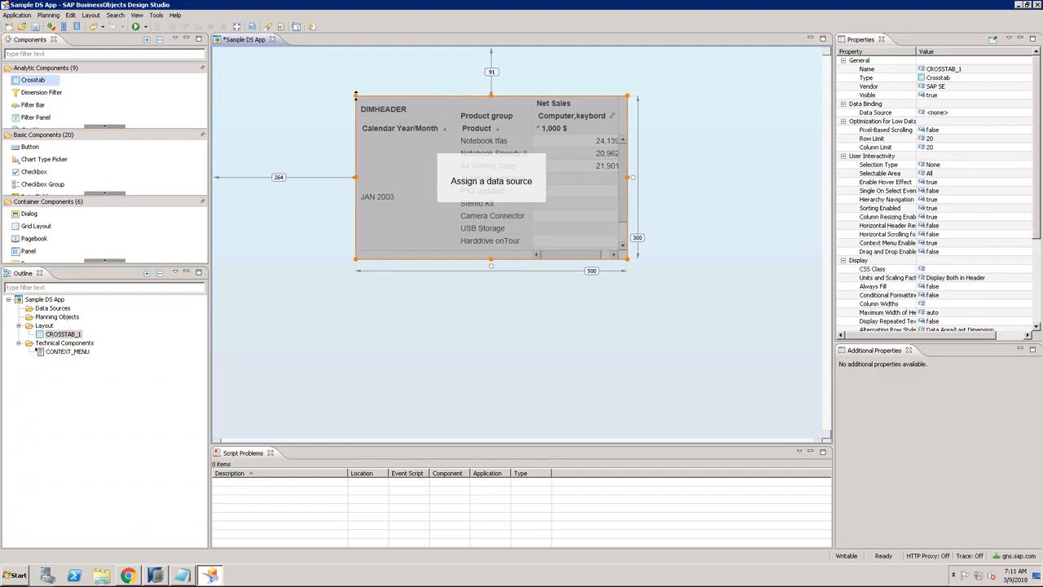
left_click_drag(356, 95, 313, 95)
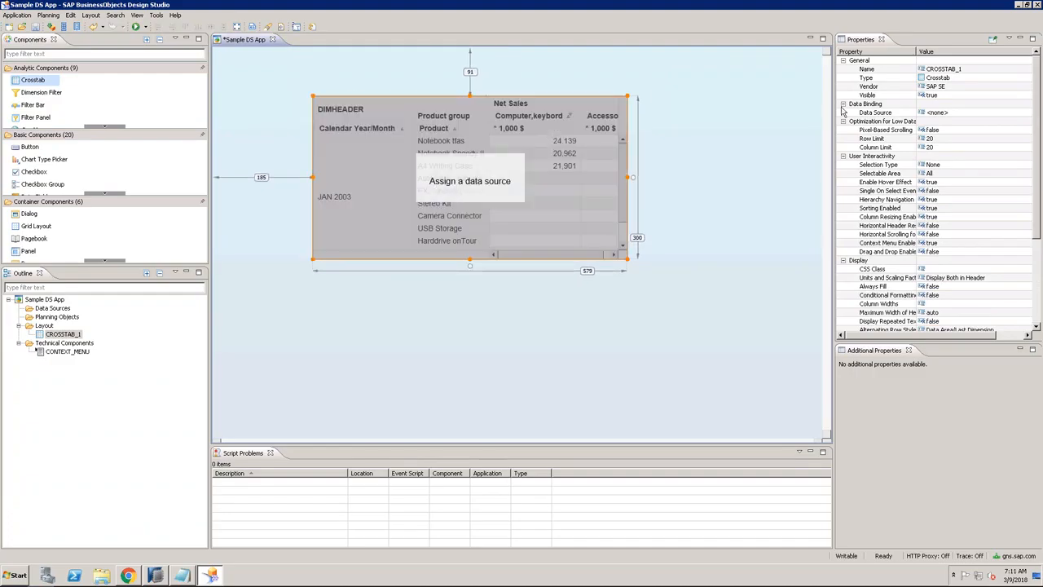
Set the crosstab's top margin to 40 and its left margin to 10.
left_click_drag(830, 102, 789, 101)
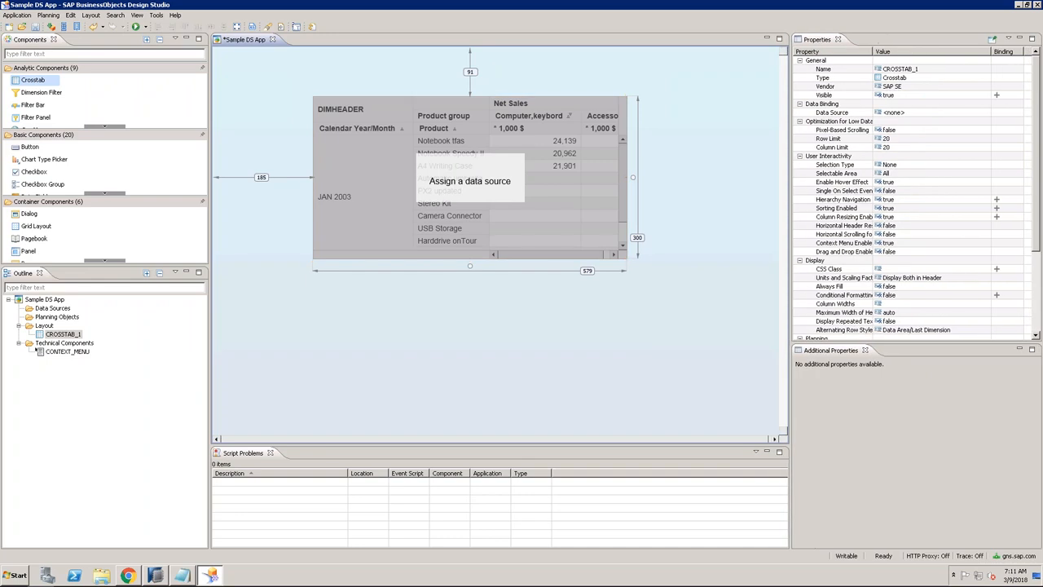
scroll(1029, 281, "down", 5)
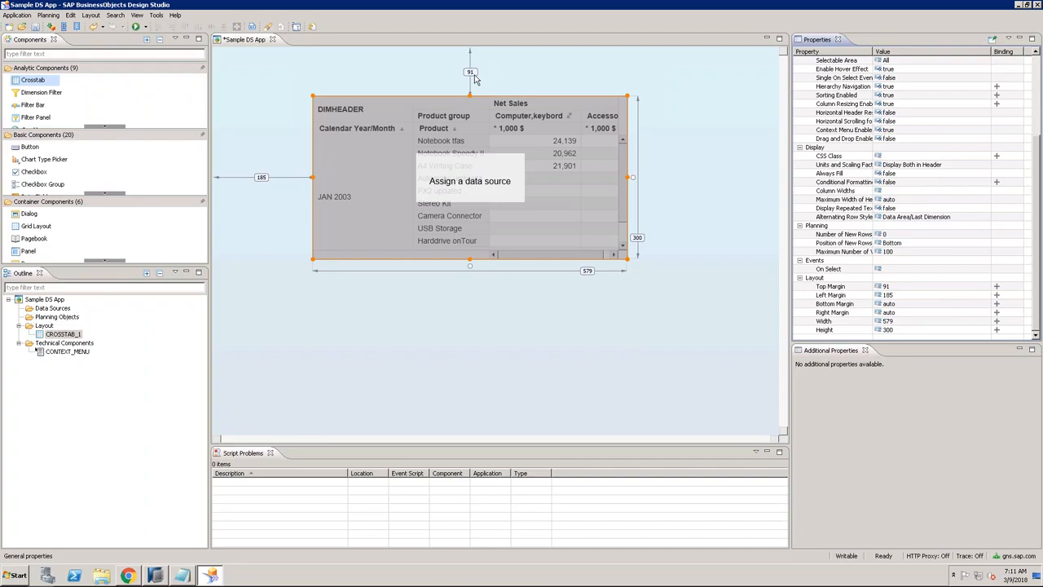
left_click(892, 288)
left_click(893, 290)
type("40")
key("Return")
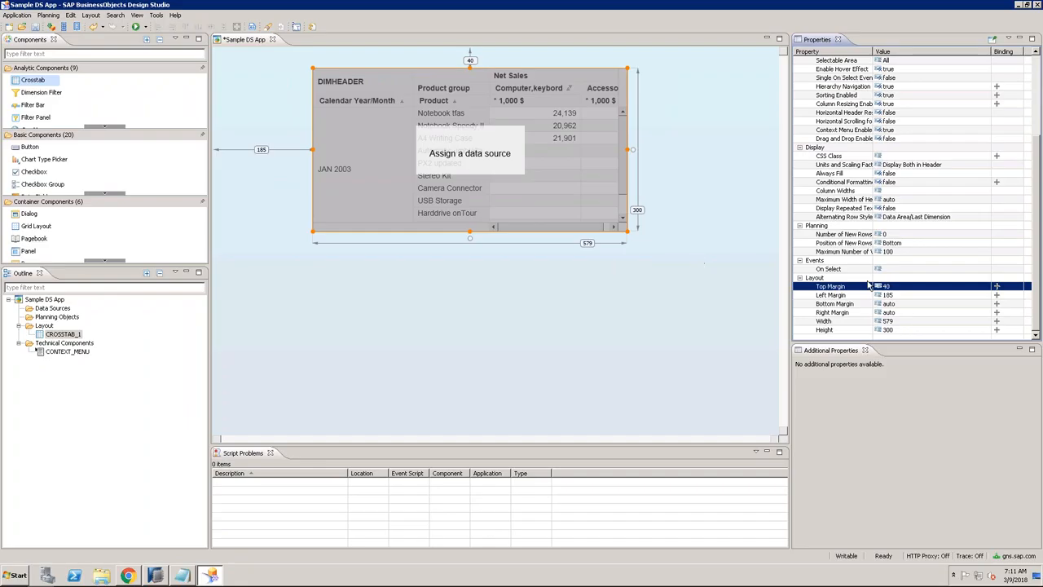
left_click(900, 296)
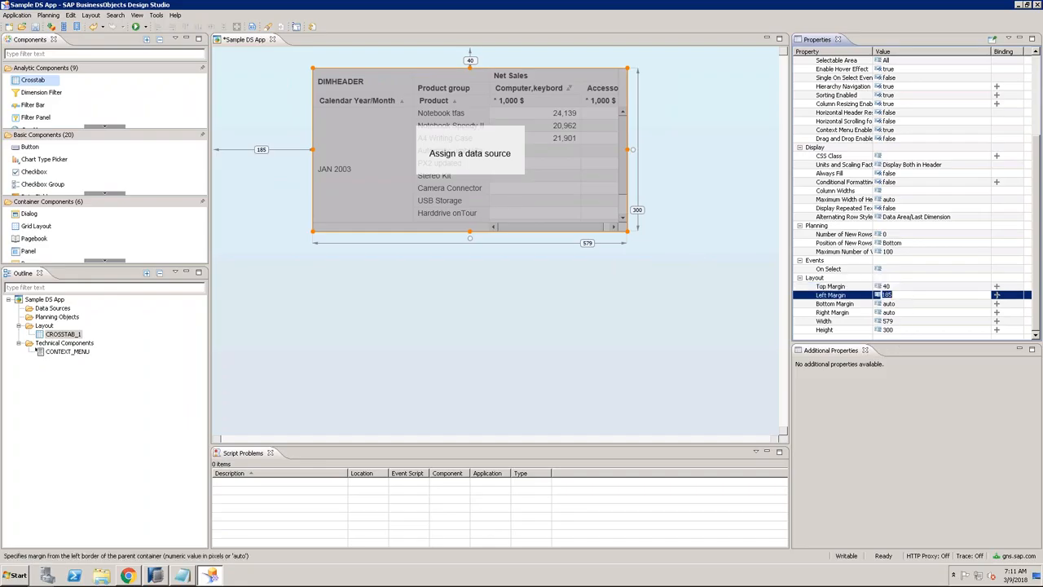
type("10")
key("Tab")
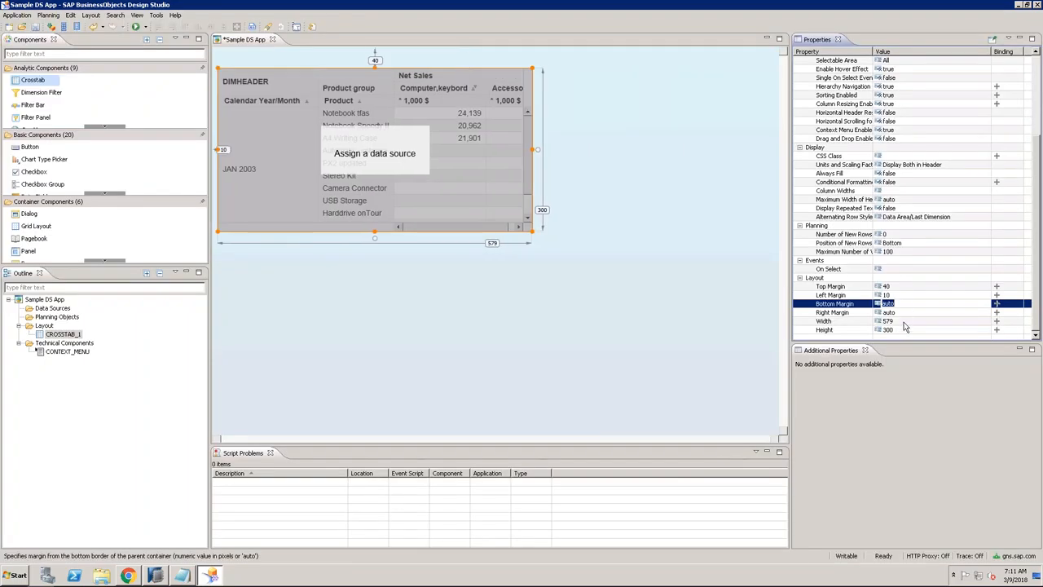
Set the crosstab's width and height to auto.
left_click(905, 321)
type("auto")
key("Return")
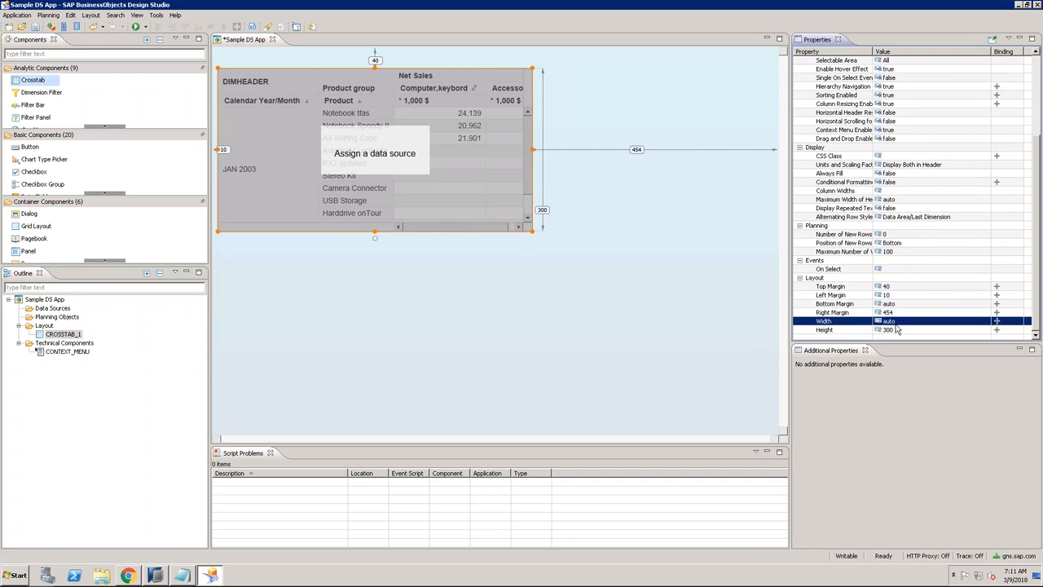
left_click(896, 330)
type("a")
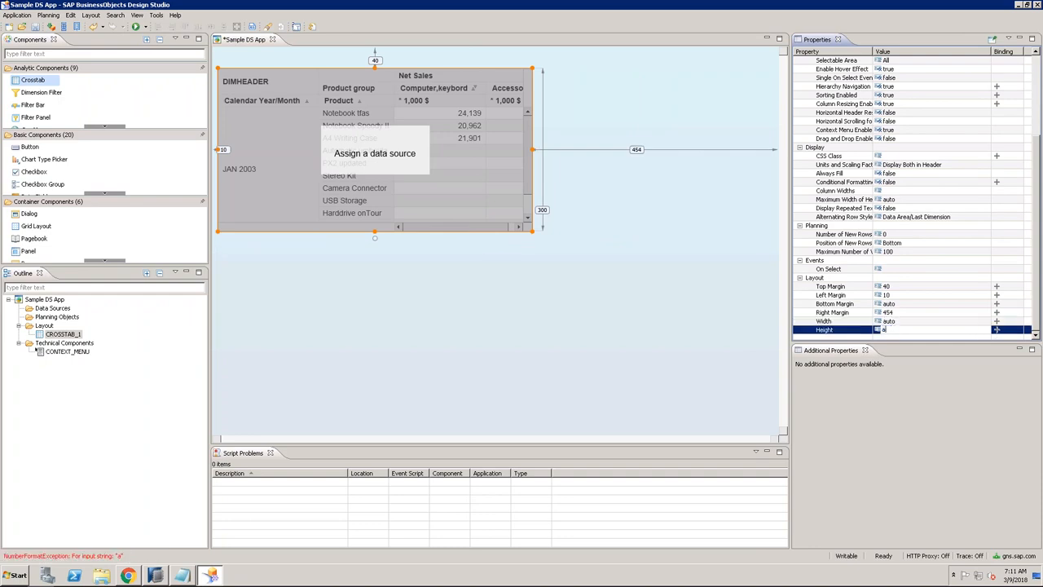
type("uto")
key("Return")
Set the crosstab's bottom margin and right margin to 0.
left_click(903, 303)
type("0")
left_click(897, 313)
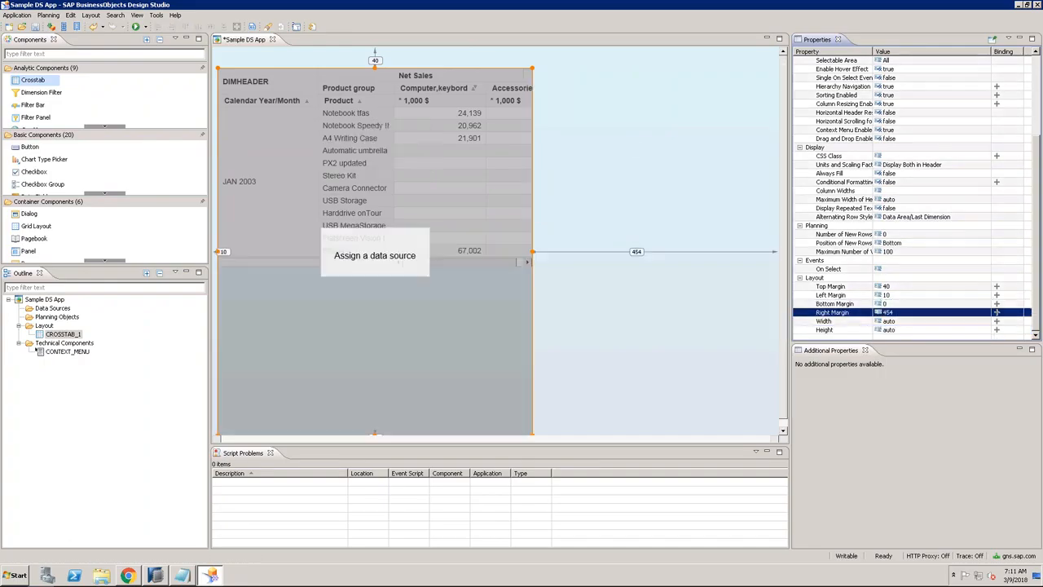
left_click(896, 312)
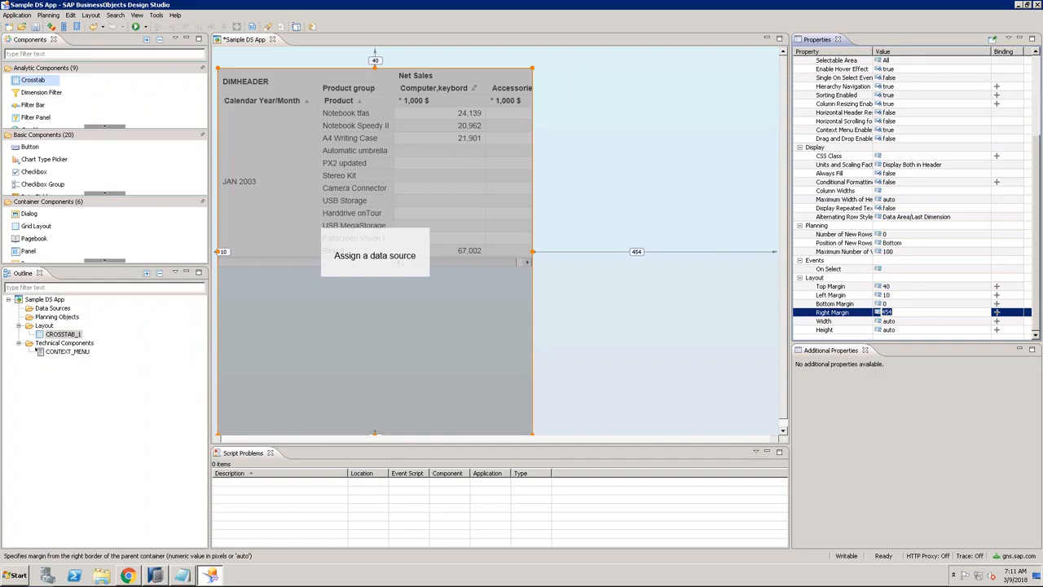
left_click(902, 312)
key("BackSpace")
key("BackSpace")
key("BackSpace")
type("0")
key("Return")
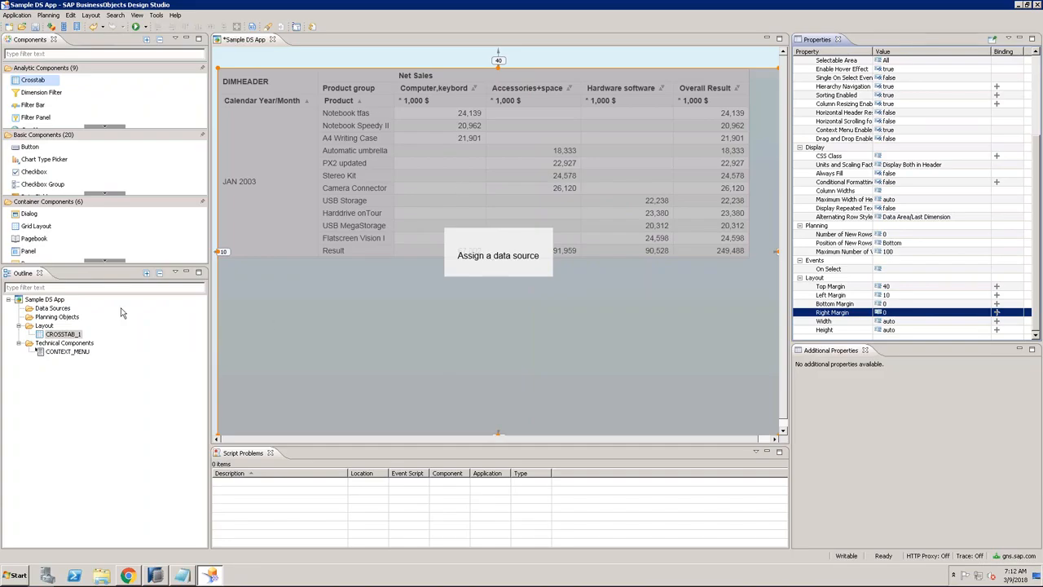
Start adding a data source to the application and choose MyHana as its connection after reloading all connections.
left_click(65, 315)
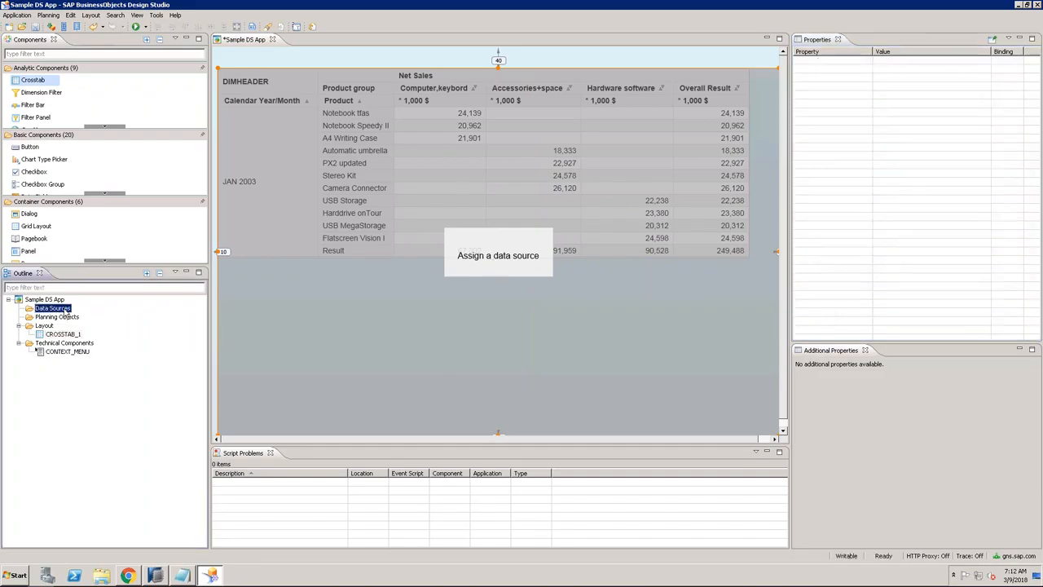
right_click(66, 310)
left_click(92, 319)
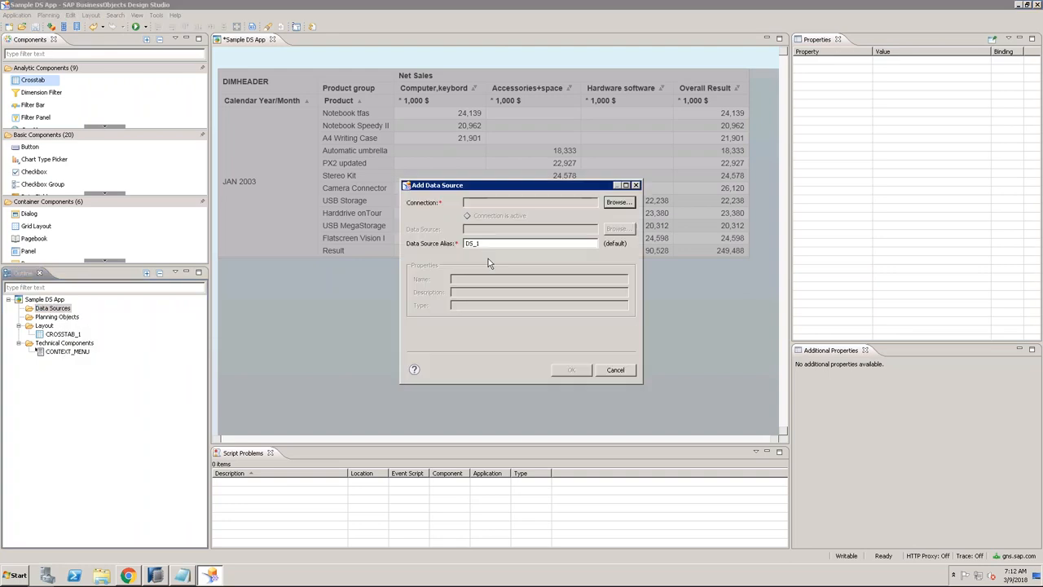
left_click(618, 204)
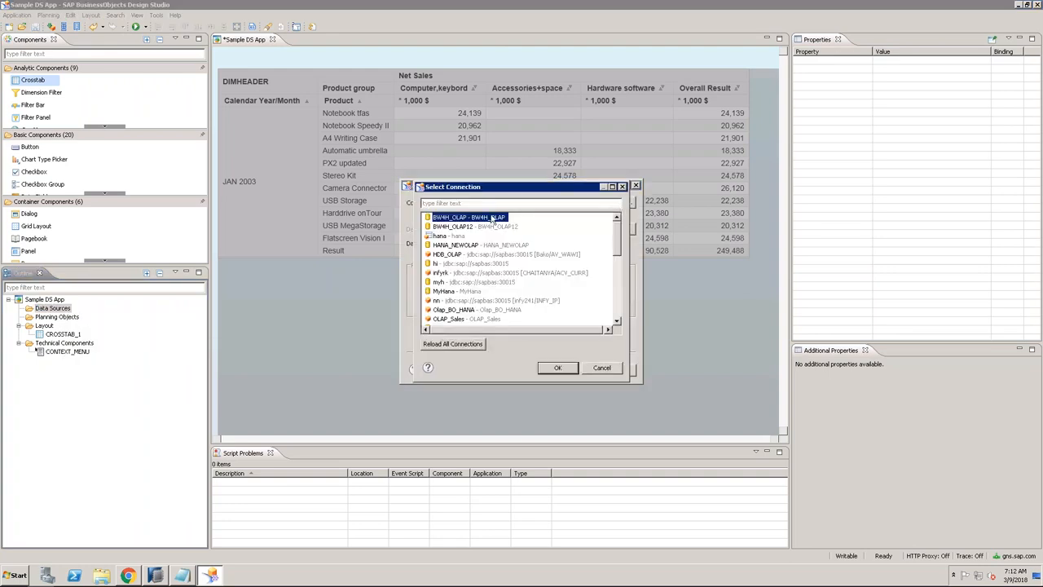
left_click(454, 343)
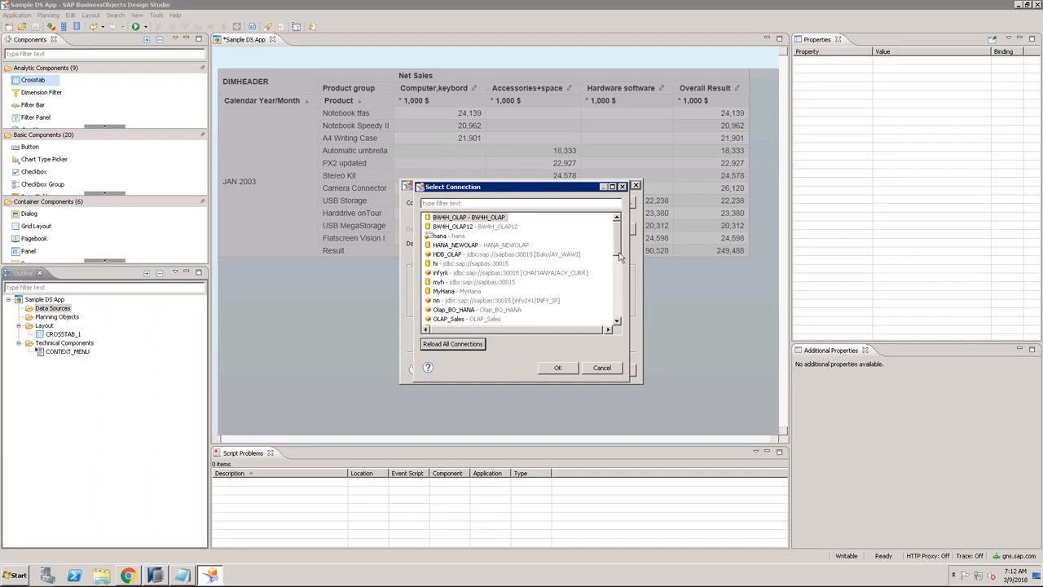
left_click(469, 292)
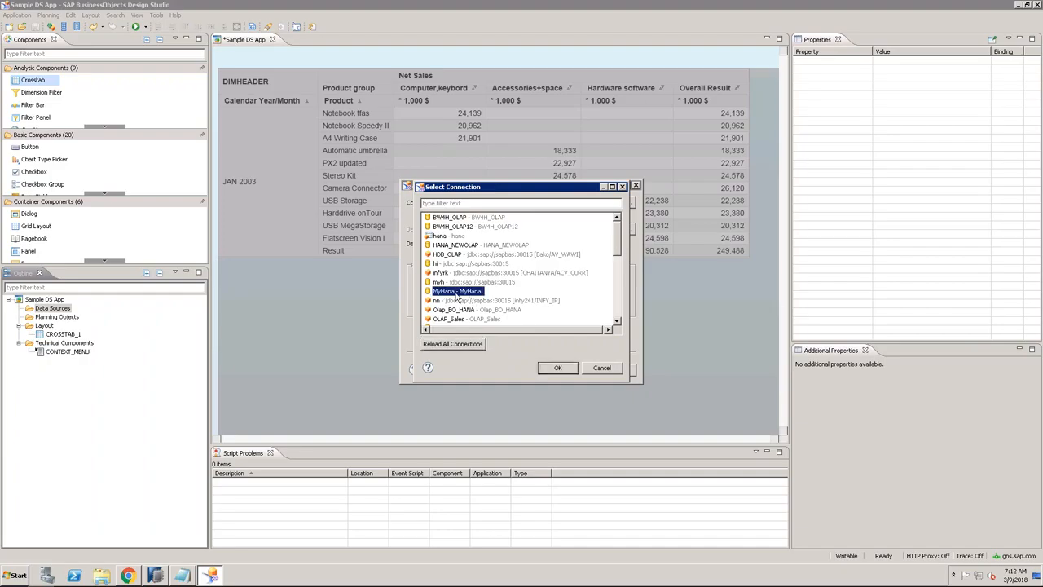
left_click(555, 369)
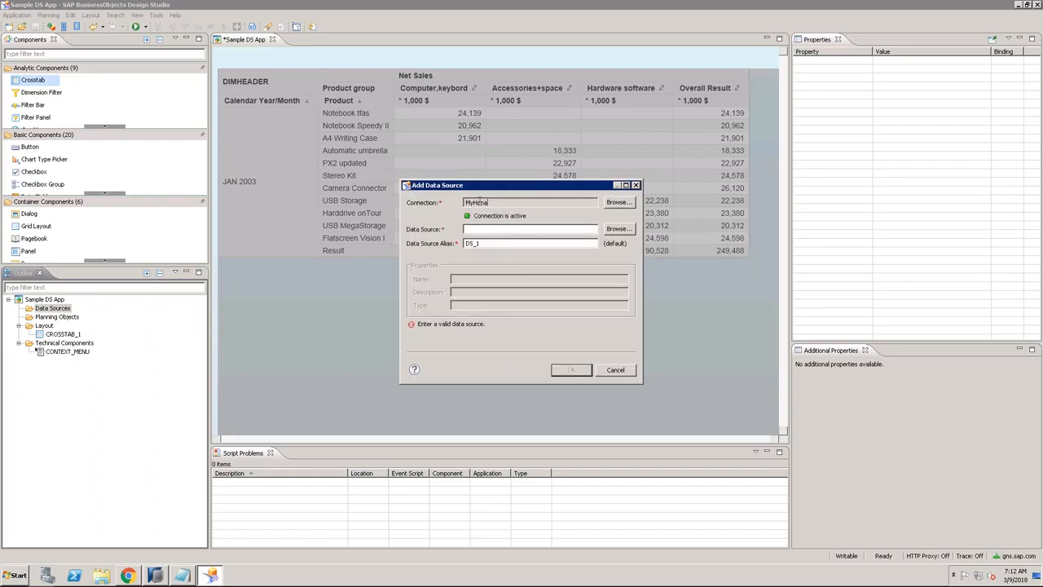
Choose the ZCVSLSORDHDR view from the Models folder of the QbexModelling package as the data source.
left_click(619, 230)
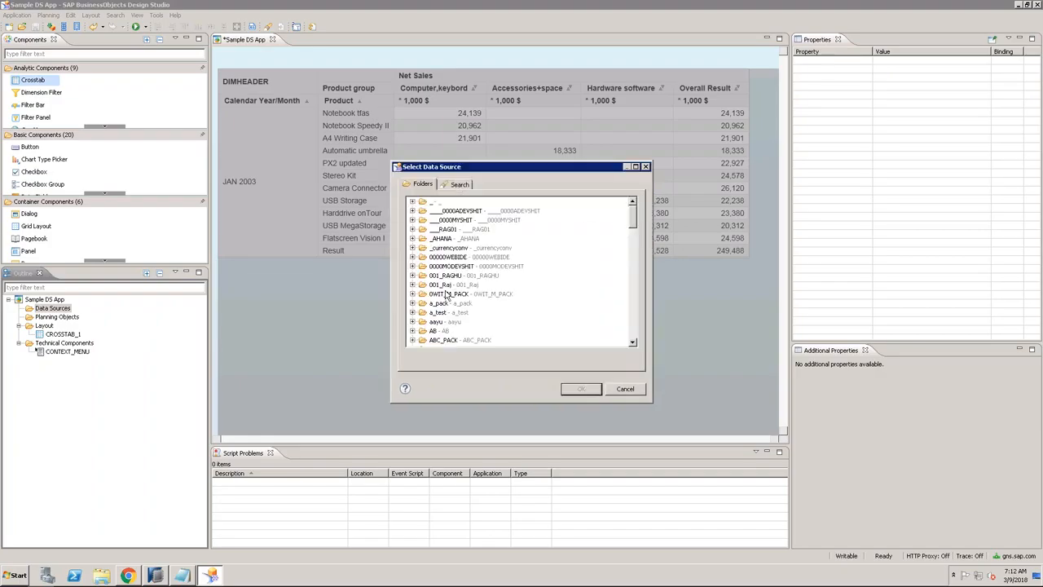
scroll(447, 293, "down", 8)
scroll(446, 262, "down", 3)
scroll(447, 262, "down", 4)
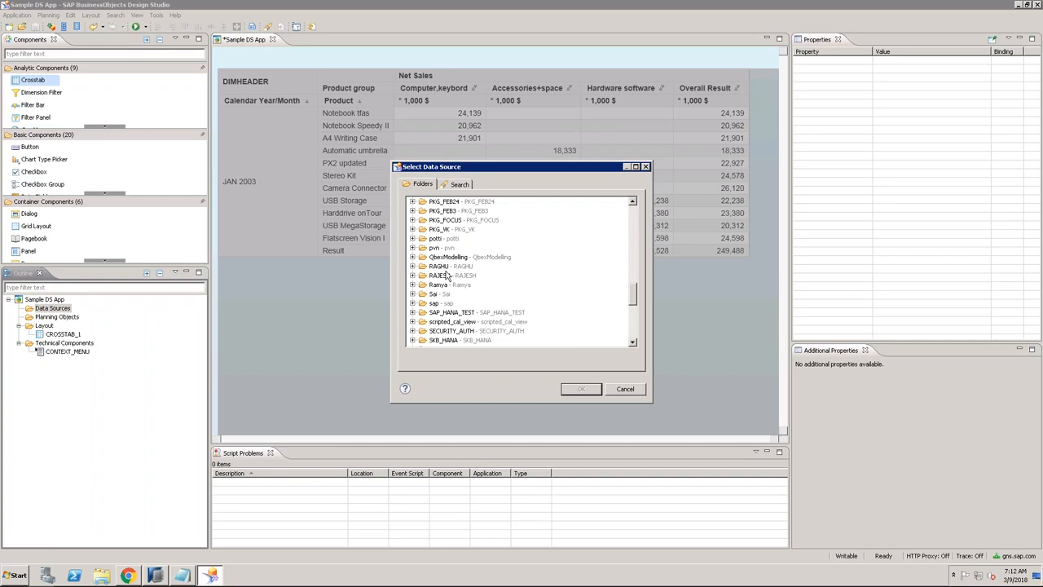
left_click(414, 256)
left_click(423, 266)
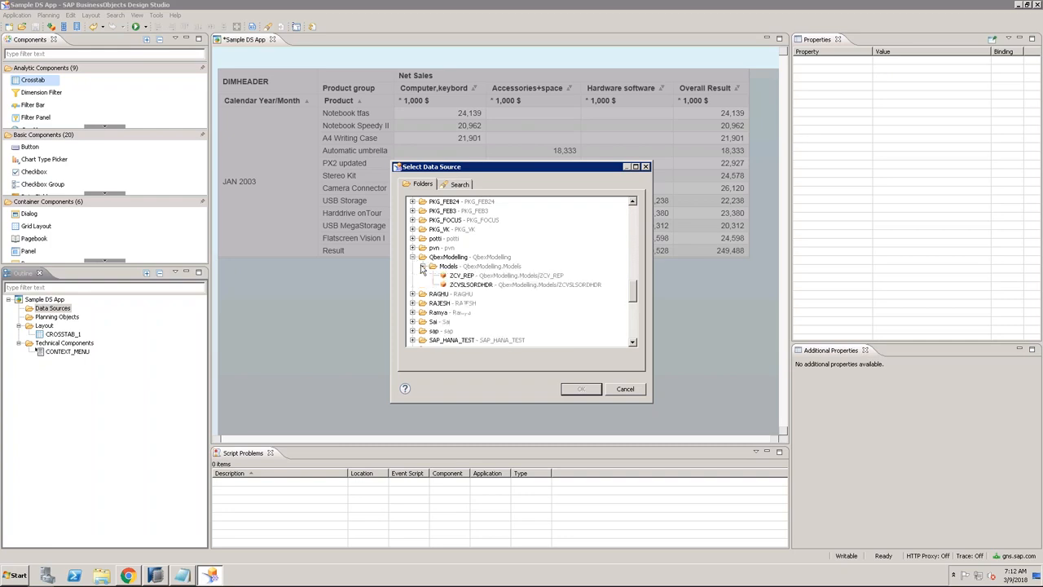
left_click(489, 285)
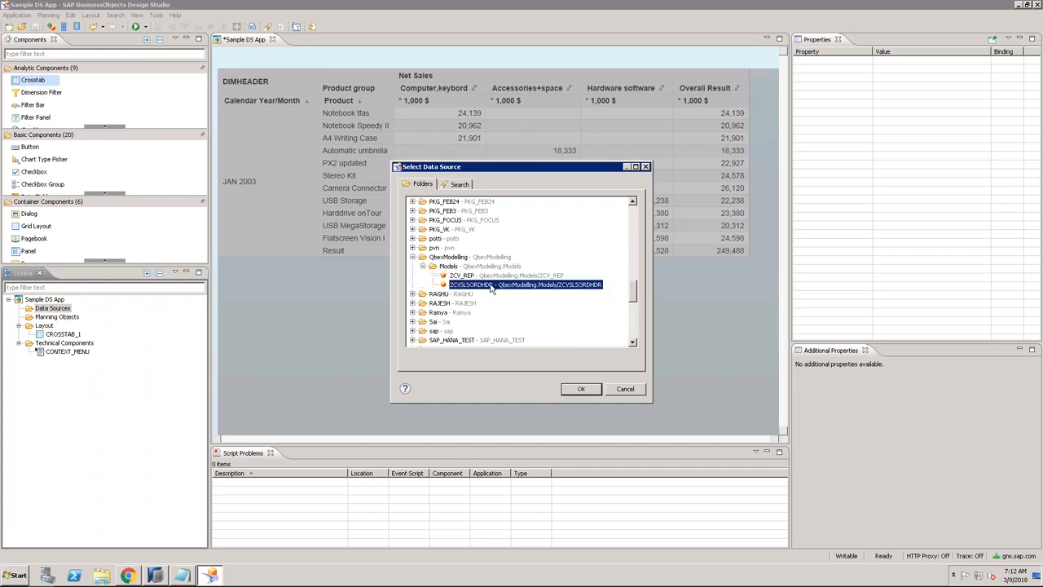
left_click(582, 390)
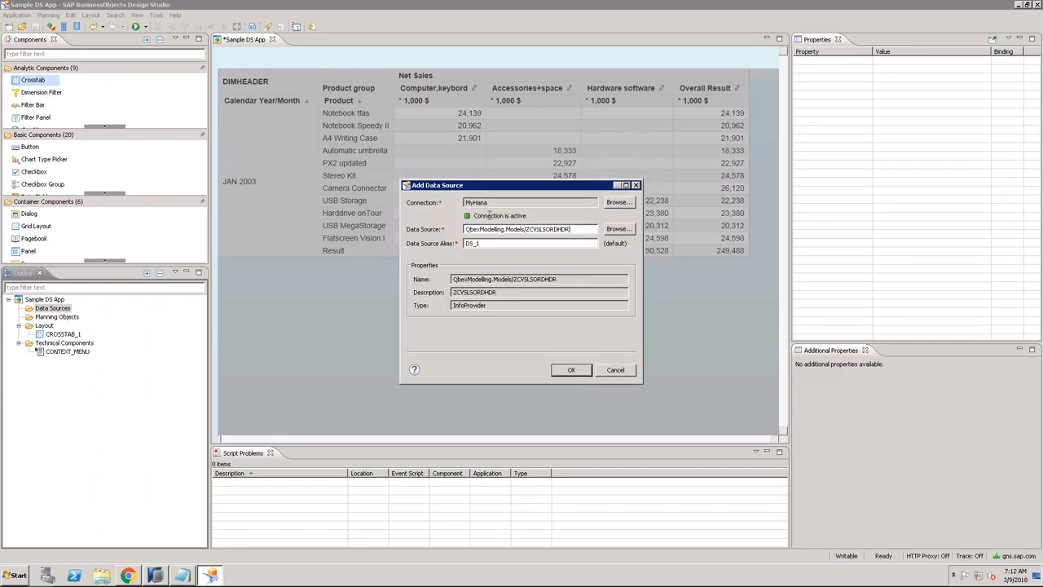
Set the data source alias to DS_SLS and add the data source to the application.
left_click(487, 243)
key("BackSpace")
left_click(571, 370)
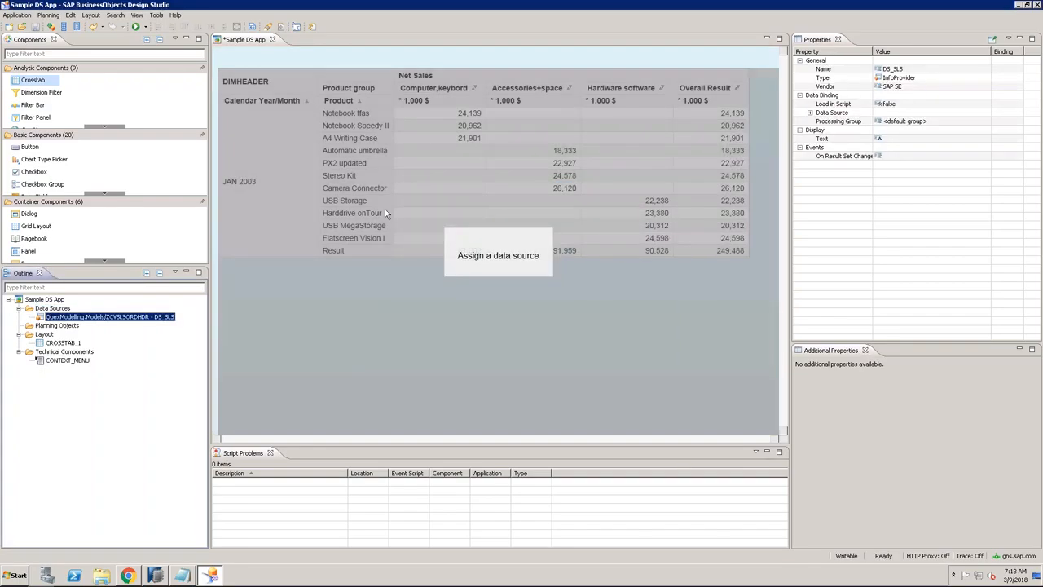
Open the initial view of DS_SLS for editing, expand the column measures and add REGION to the rows.
left_click(603, 179)
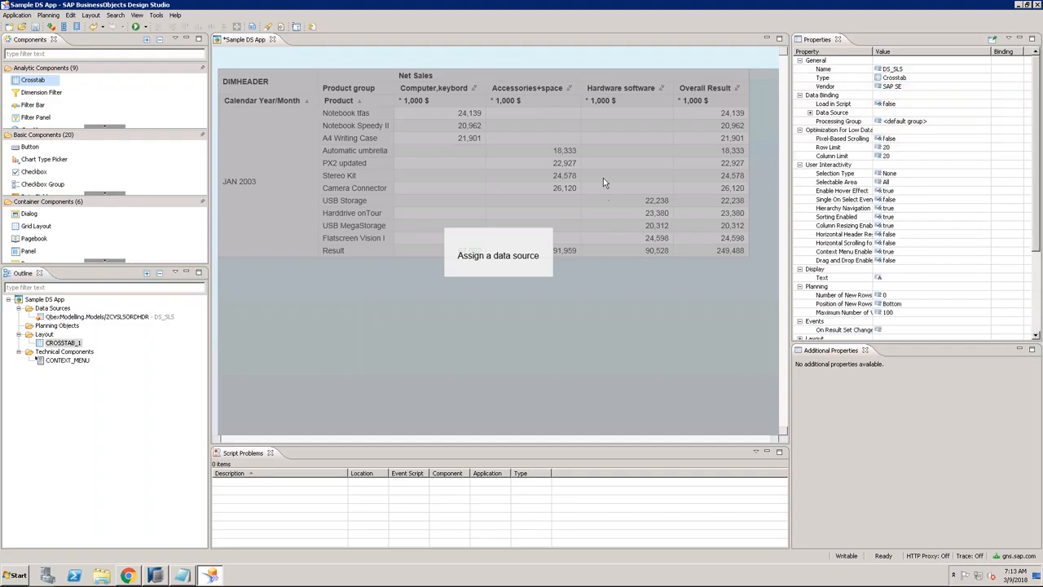
left_click(123, 316)
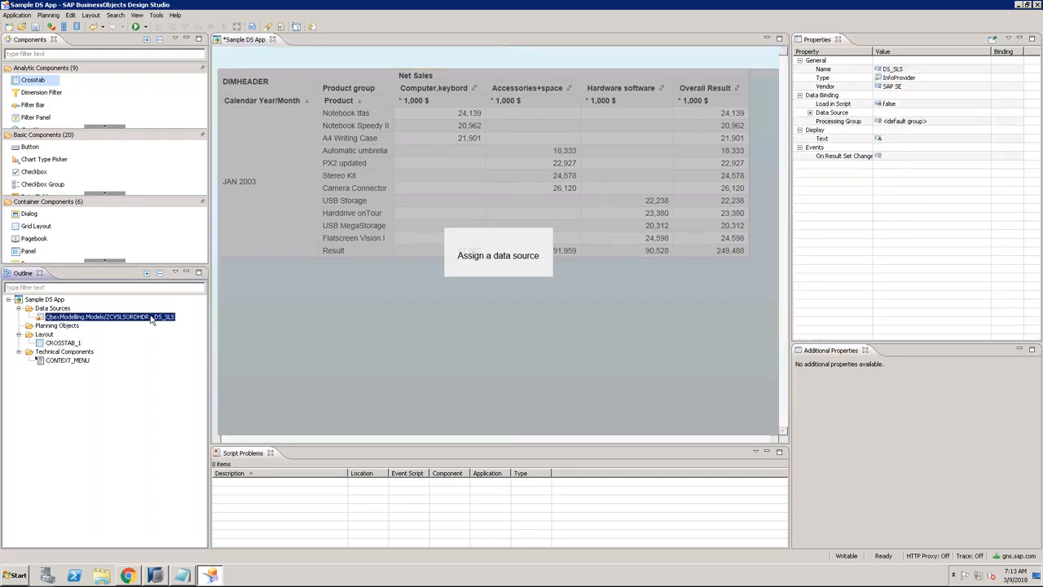
right_click(151, 319)
left_click(185, 383)
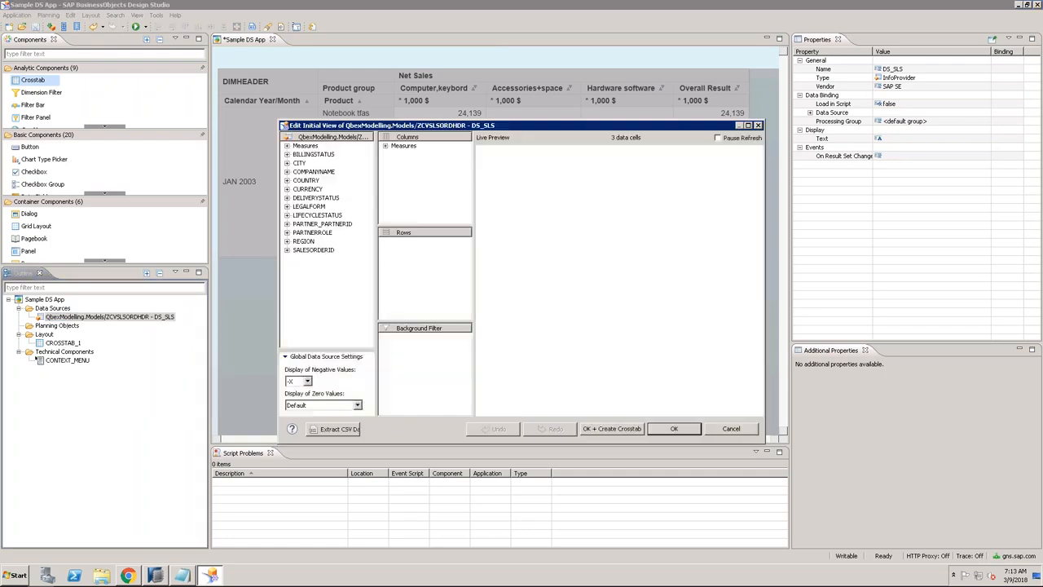
left_click(386, 146)
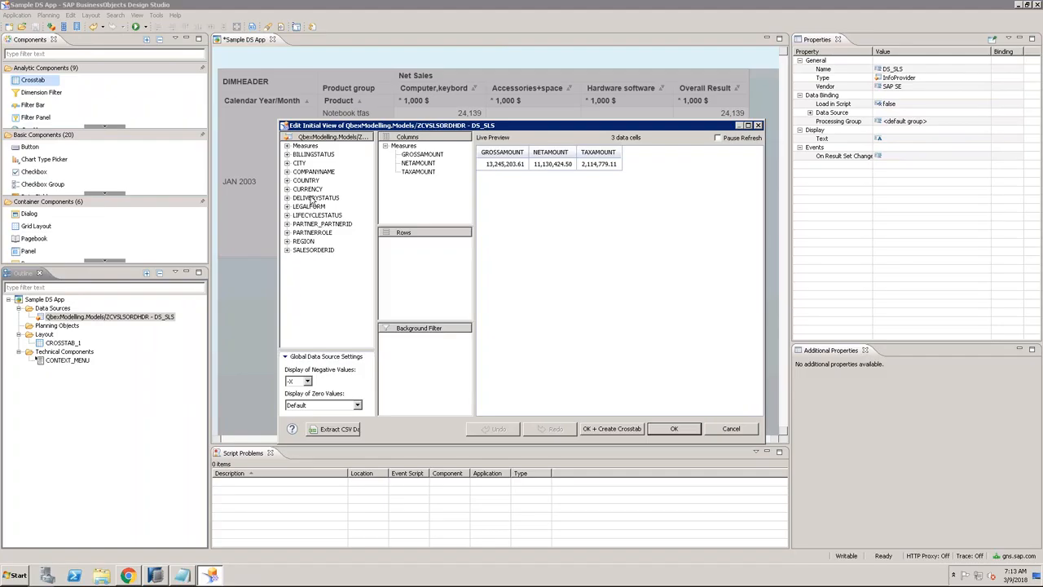
left_click(318, 242)
left_click_drag(324, 248, 391, 254)
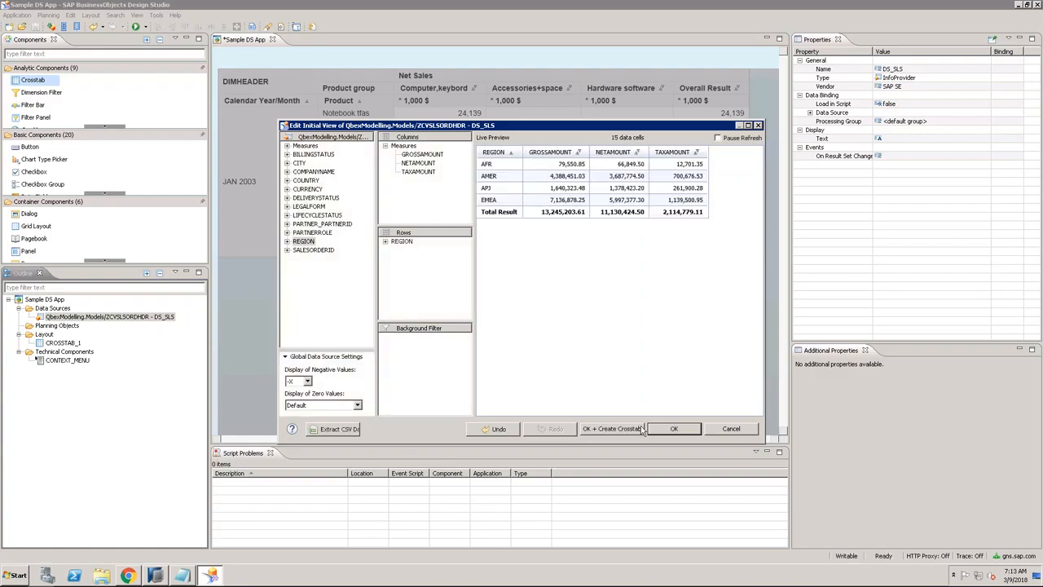
Hide the totals for the REGION dimension and apply the initial view.
right_click(401, 241)
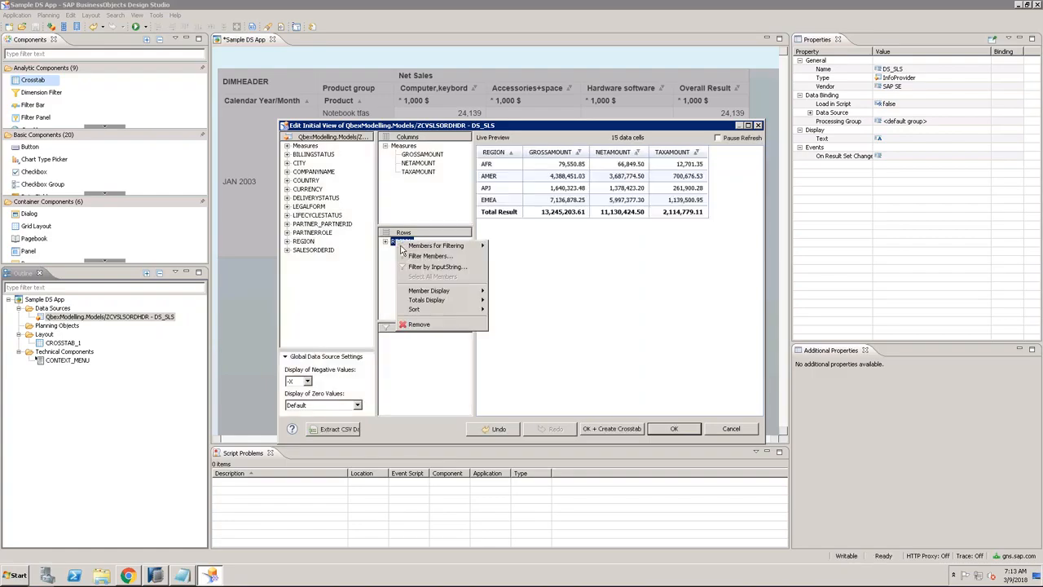
mouse_move(461, 301)
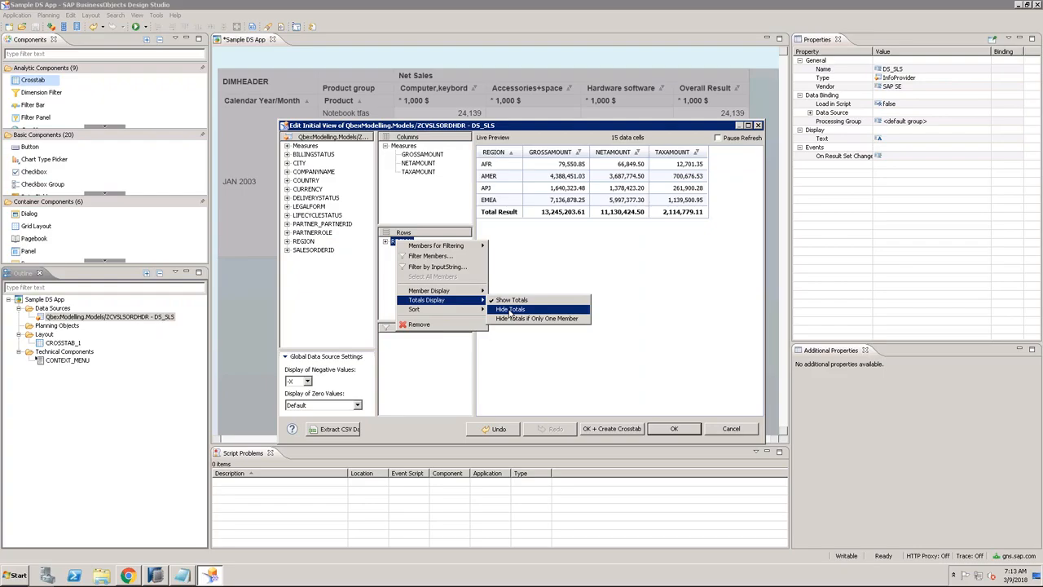
left_click(510, 310)
left_click(673, 428)
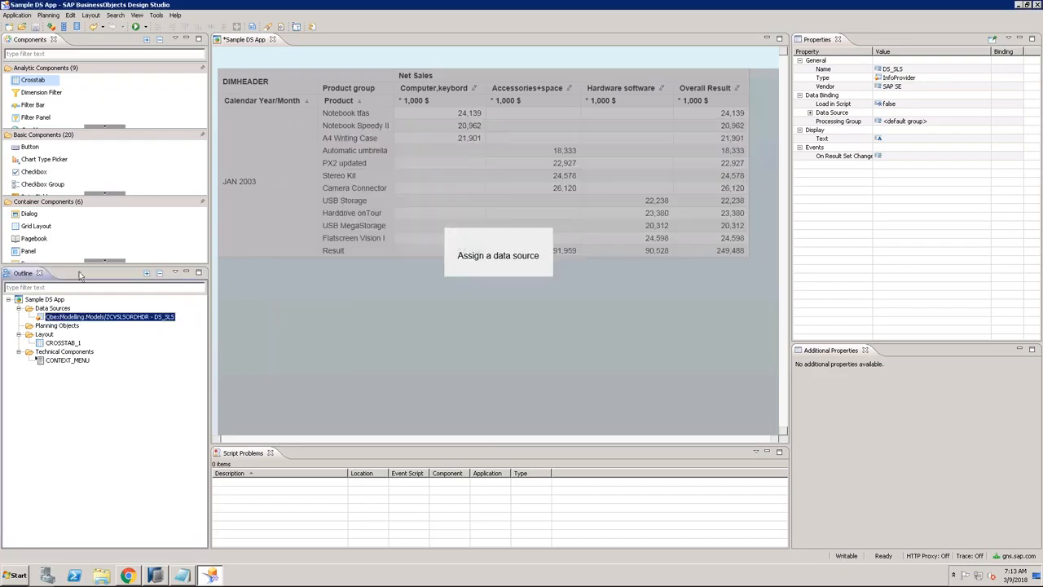
Assign DS_SLS as the data source of the crosstab CROSSTAB_1.
left_click_drag(151, 320, 334, 279)
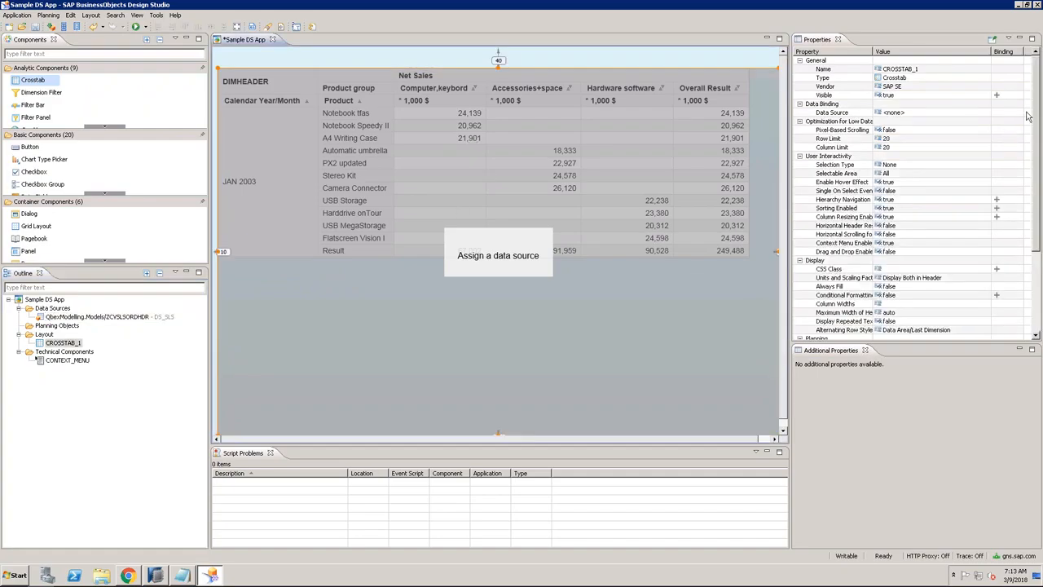
left_click(1036, 78)
left_click(839, 113)
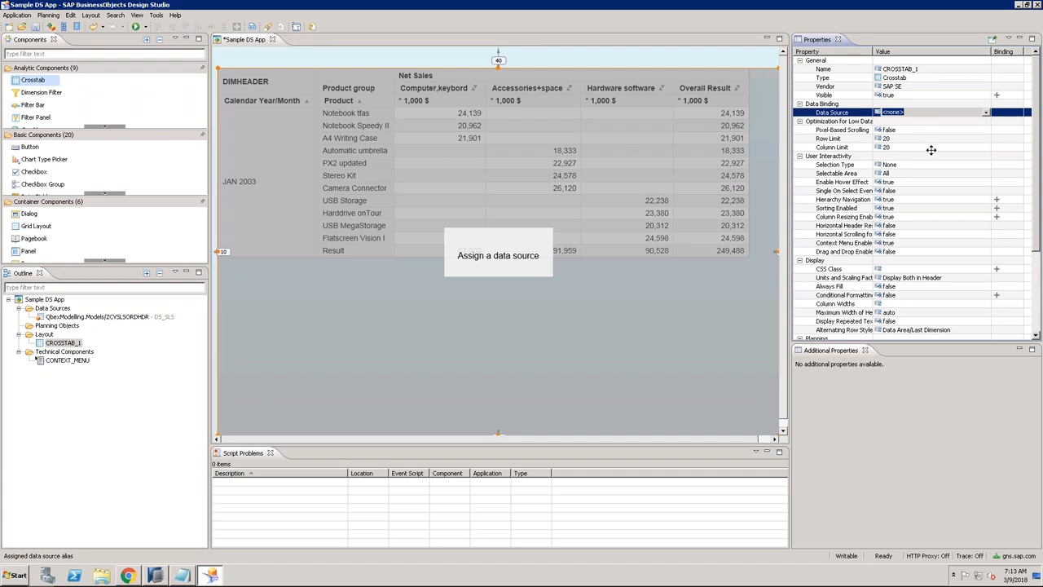
left_click(987, 115)
left_click(937, 133)
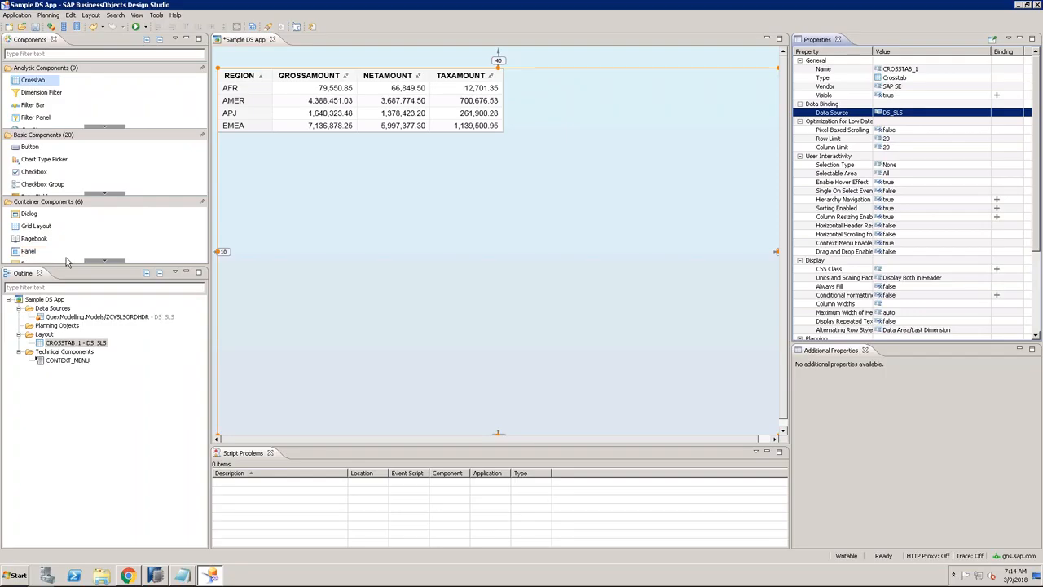
Save the application, and save a copy named Sample DS App in the Qbex public folder.
left_click(35, 27)
left_click(17, 15)
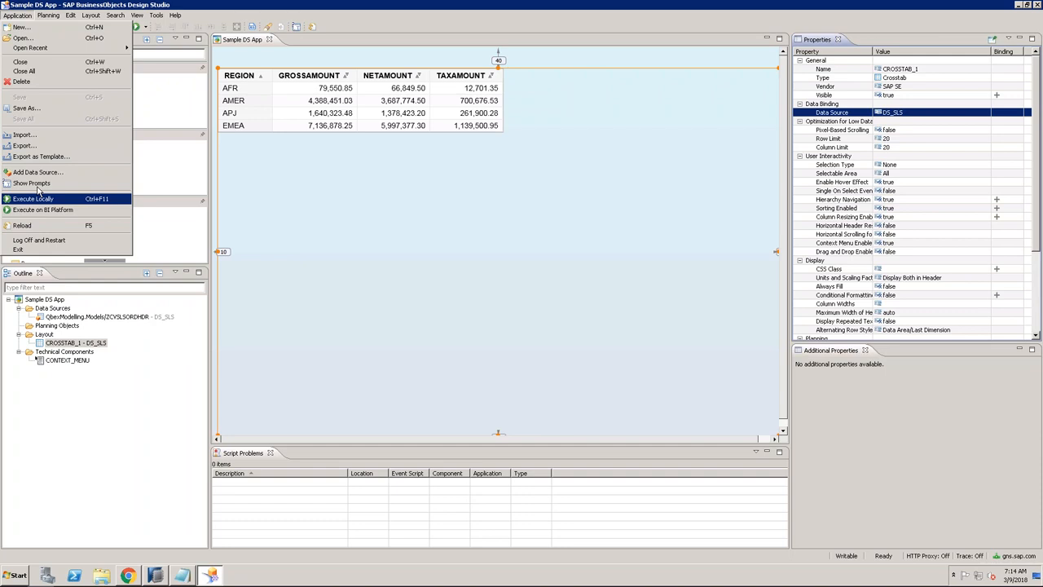
left_click(43, 109)
left_click(385, 226)
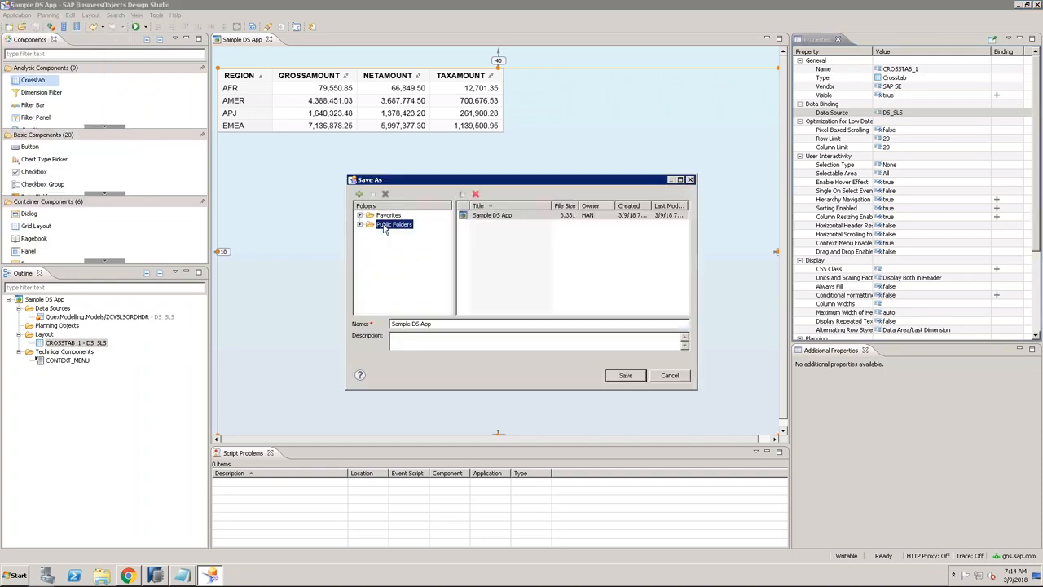
left_click(361, 224)
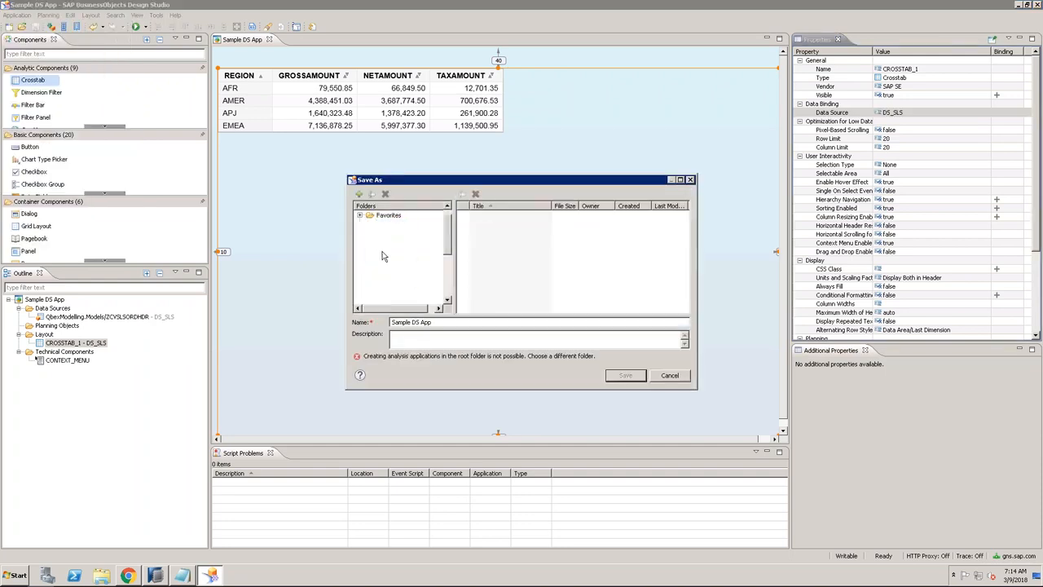
left_click(448, 289)
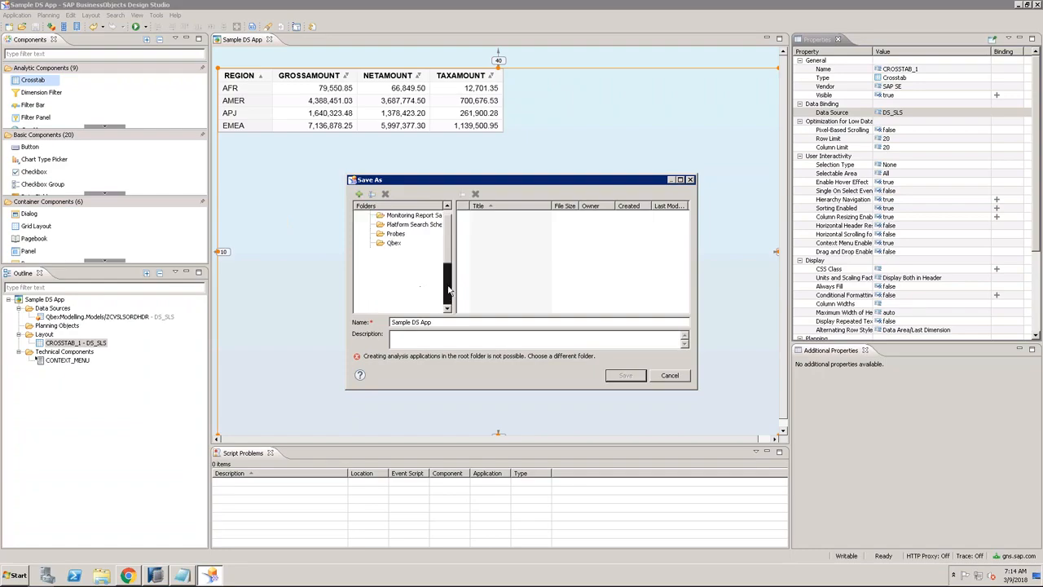
left_click(393, 242)
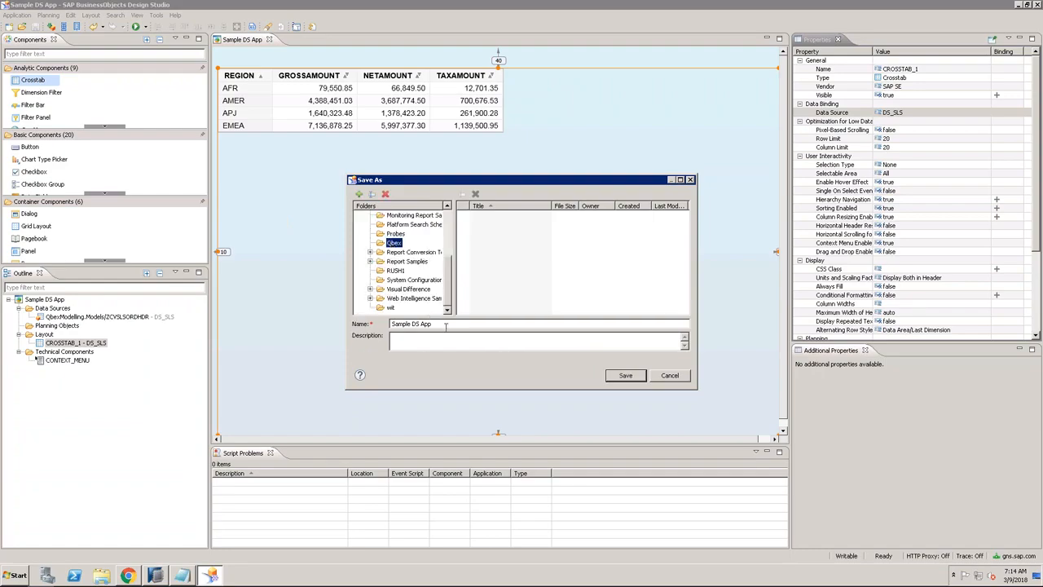
left_click(627, 375)
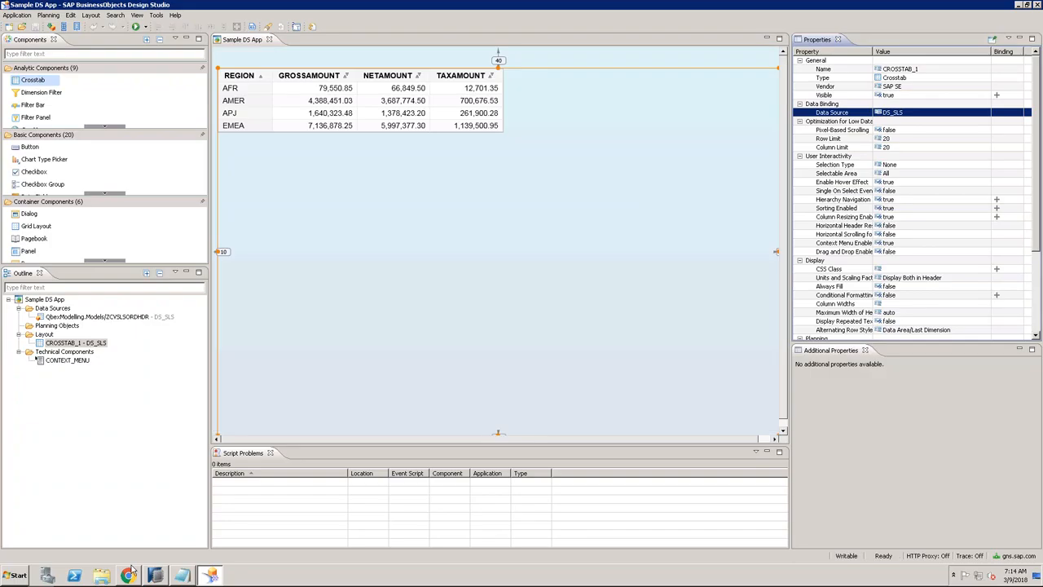
Switch to the BI launch pad in Chrome, refresh the Qbex folder and view the Sample DS App document.
left_click(128, 573)
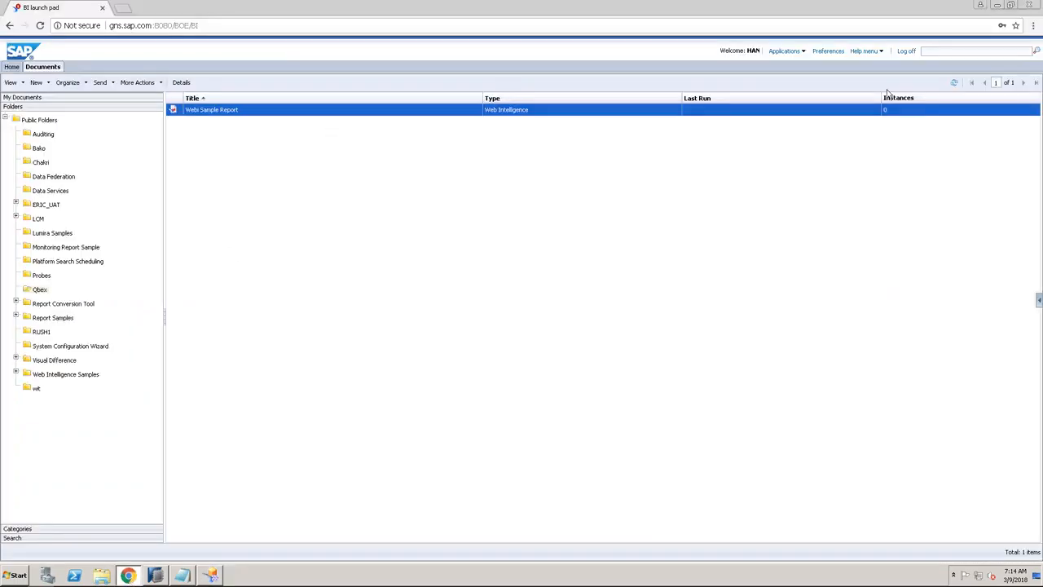
left_click(954, 82)
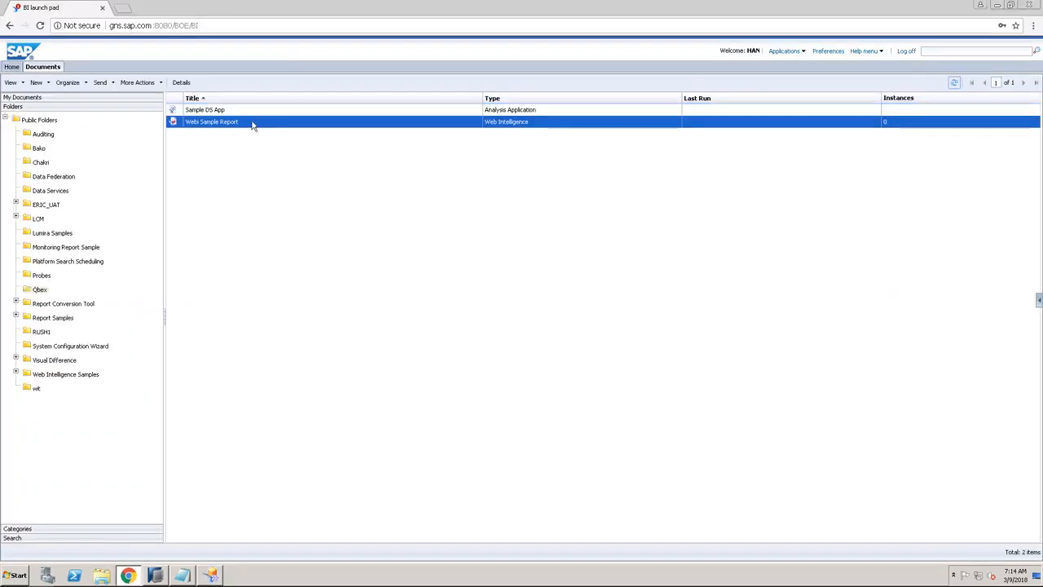
left_click(245, 112)
right_click(245, 112)
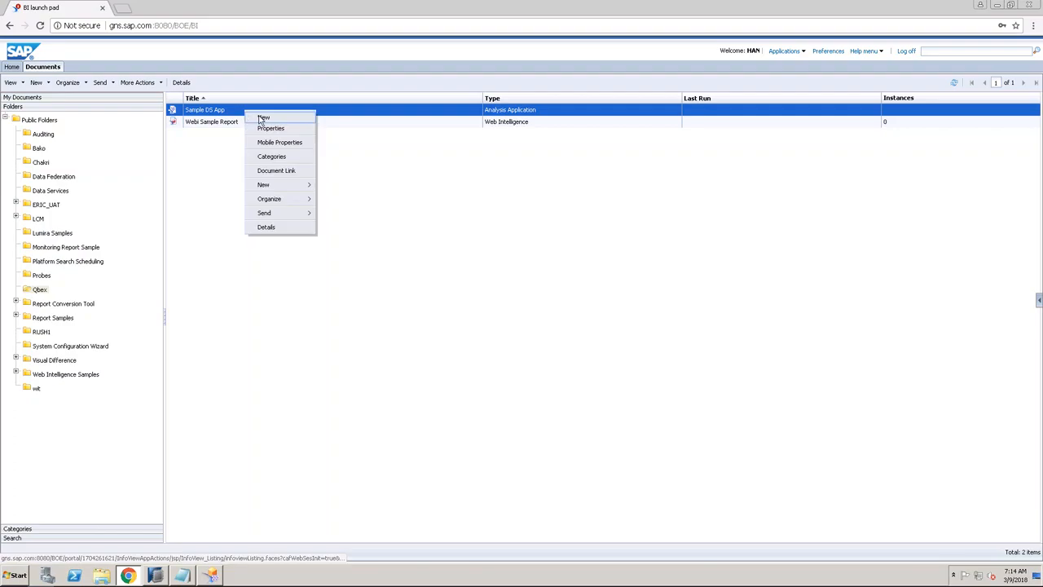
left_click(262, 117)
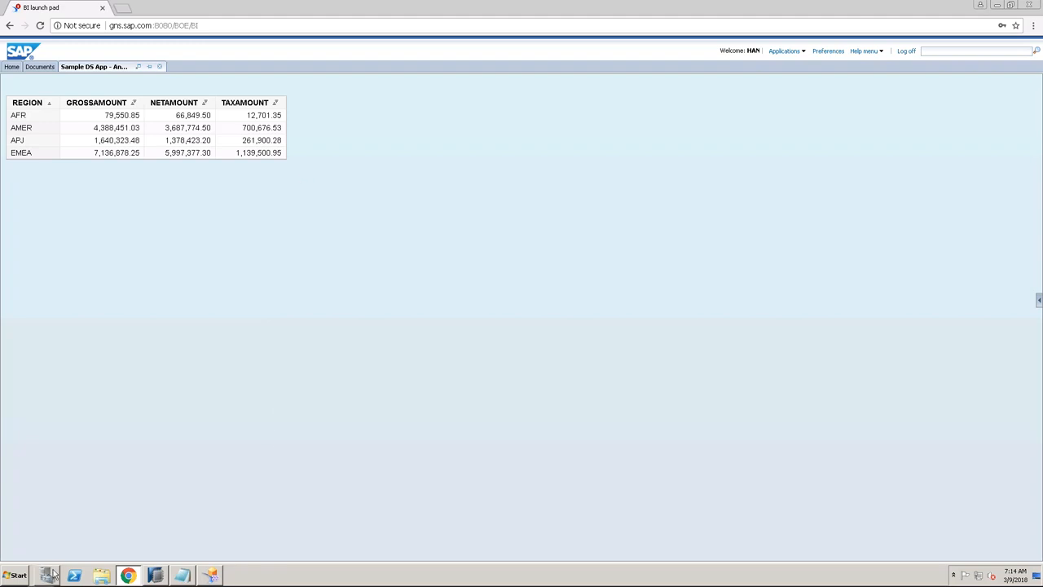
Find and launch SAP Lumira from the Windows desktop.
left_click(1037, 576)
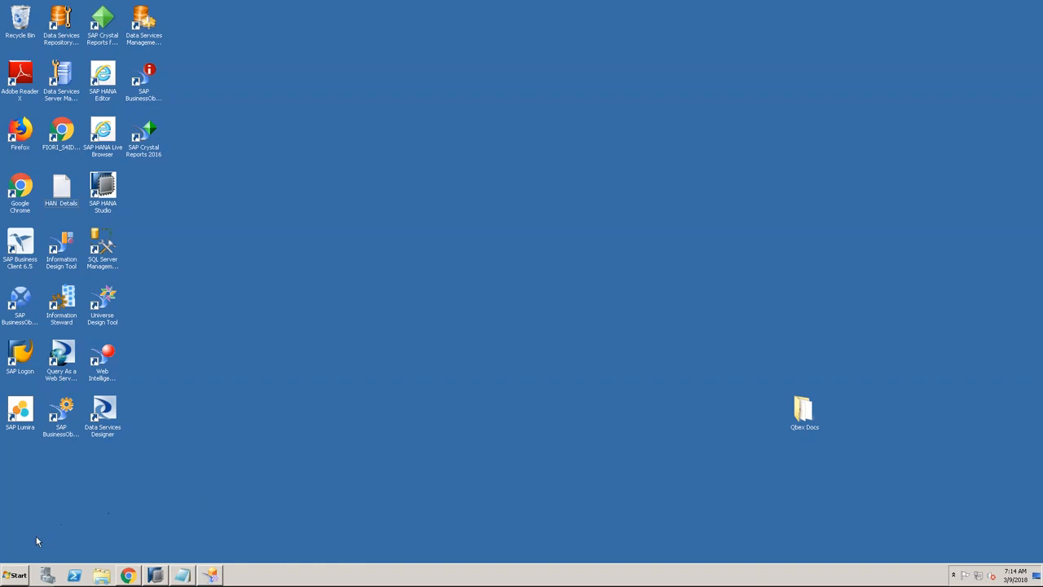
left_click(14, 575)
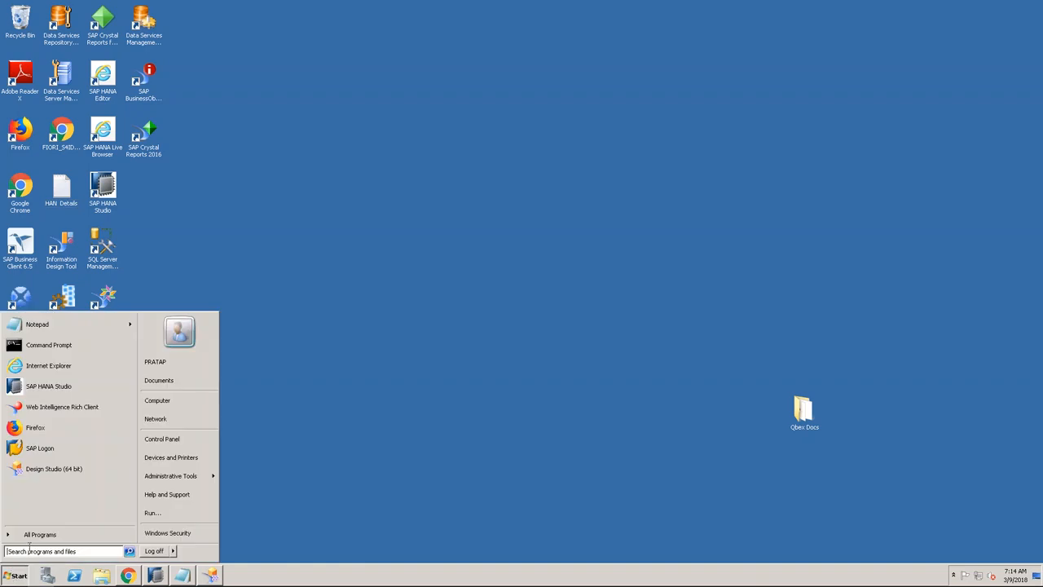
type("lumi")
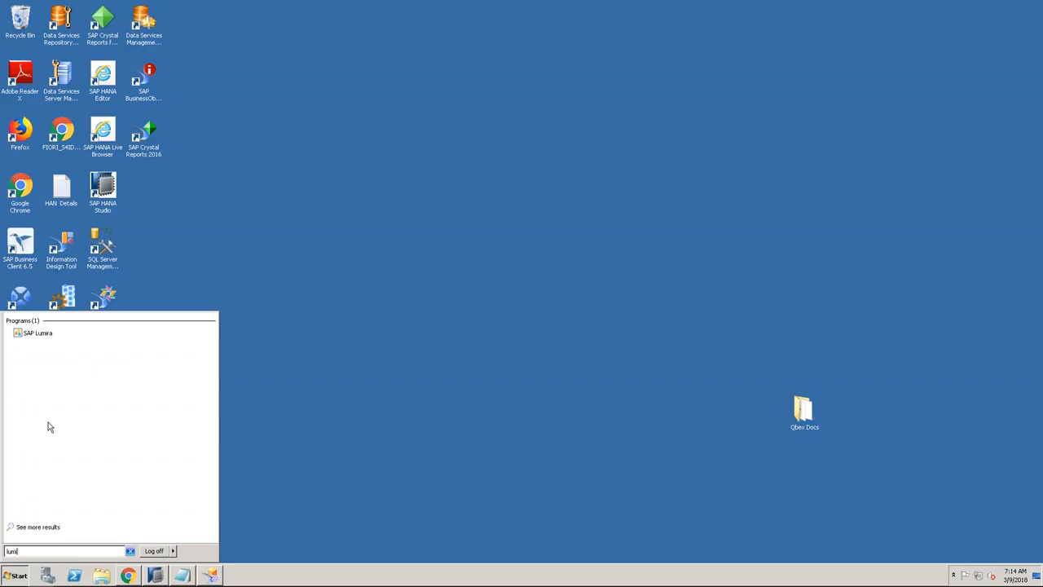
left_click(37, 334)
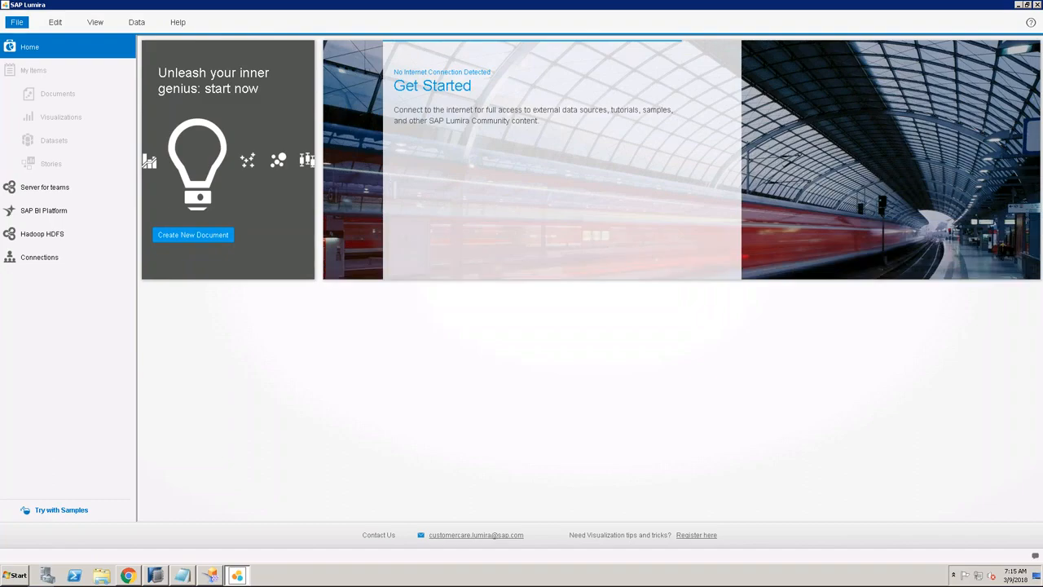
Start a new document with Connect to SAP HANA as the dataset source.
left_click(17, 22)
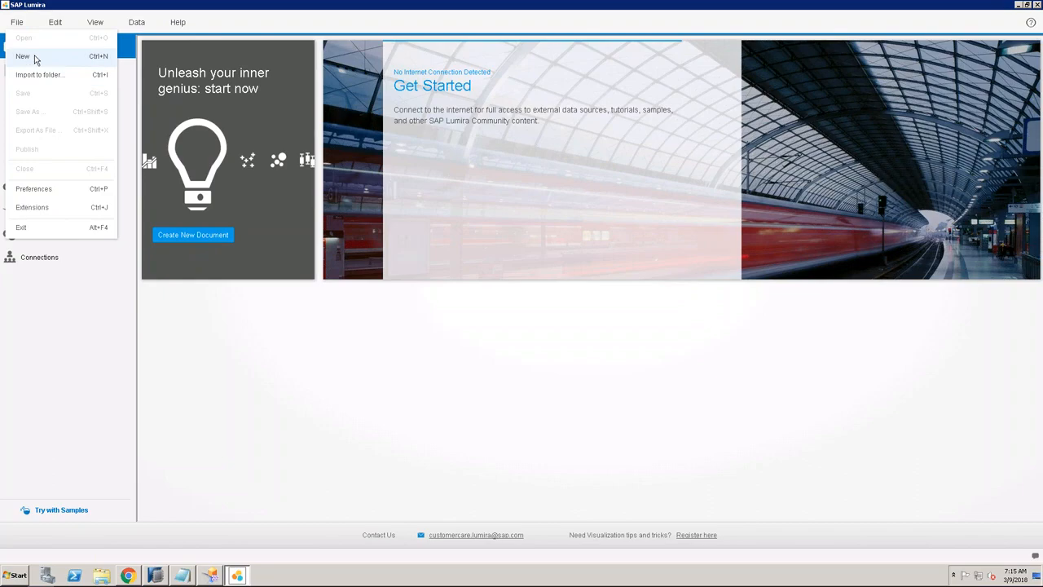
left_click(46, 61)
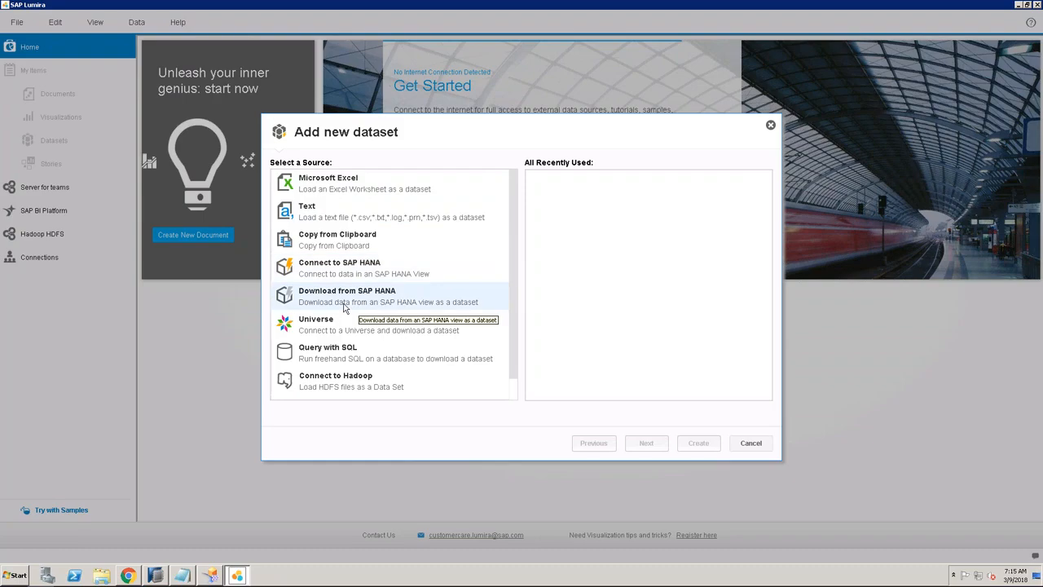
left_click(335, 275)
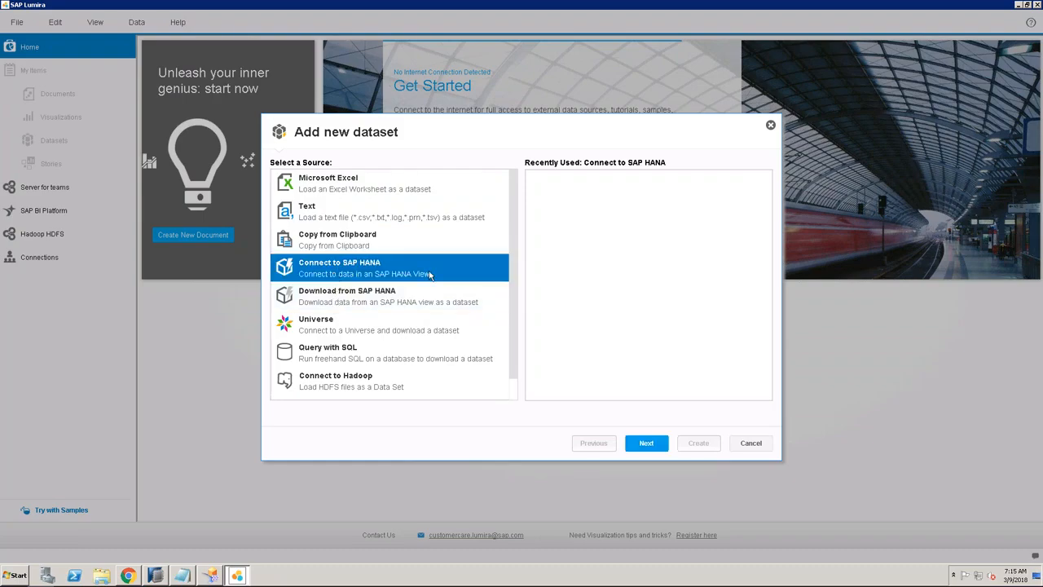
left_click(391, 302)
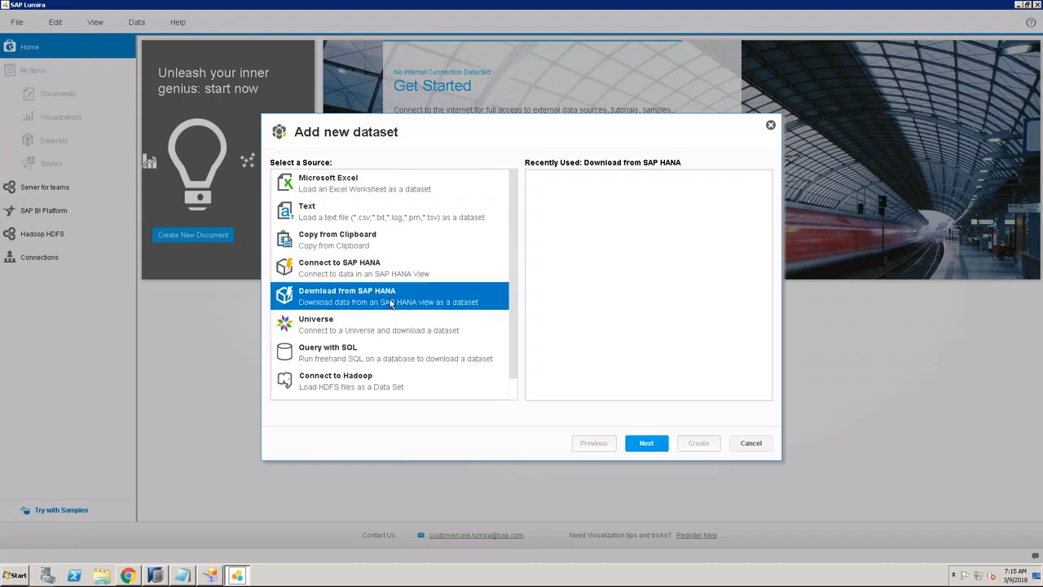
left_click(380, 277)
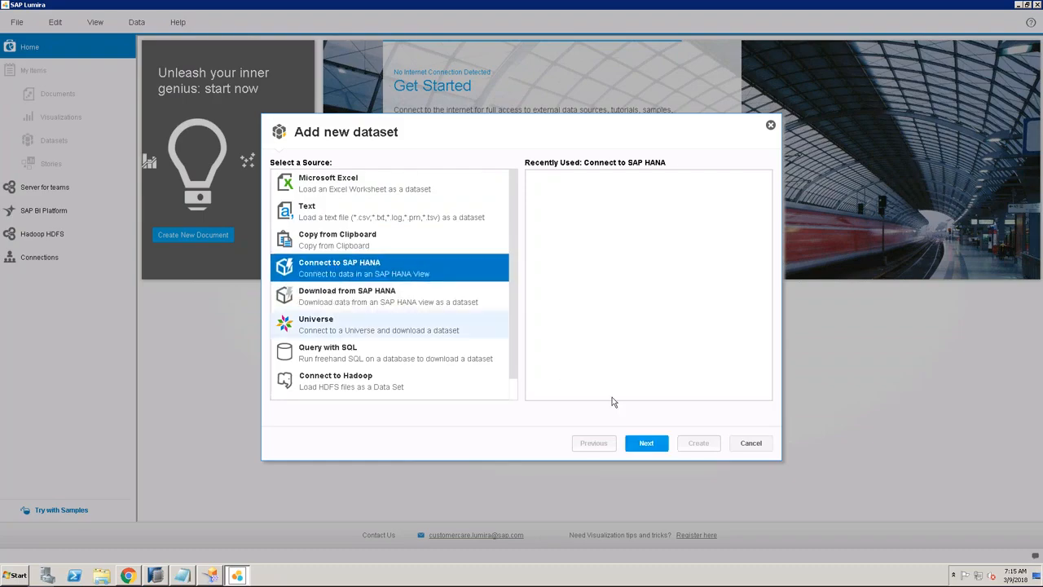
left_click(644, 444)
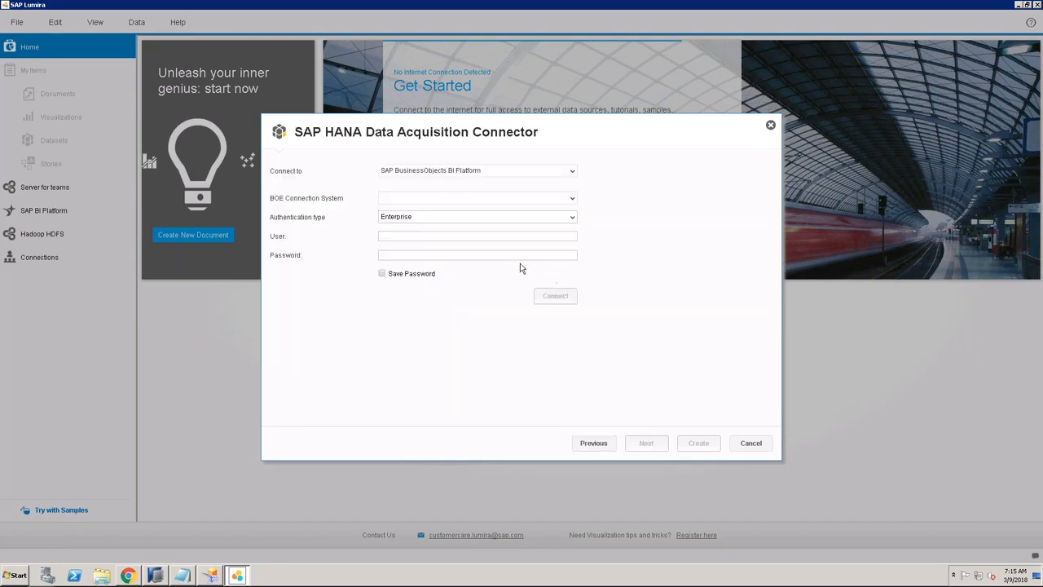
Try to connect to BOE system GAS:6400 with Enterprise authentication, entering the user name and the account password and enabling Save Password.
left_click(451, 199)
type("GAS:6400")
left_click(453, 237)
type("HAN••••••••••")
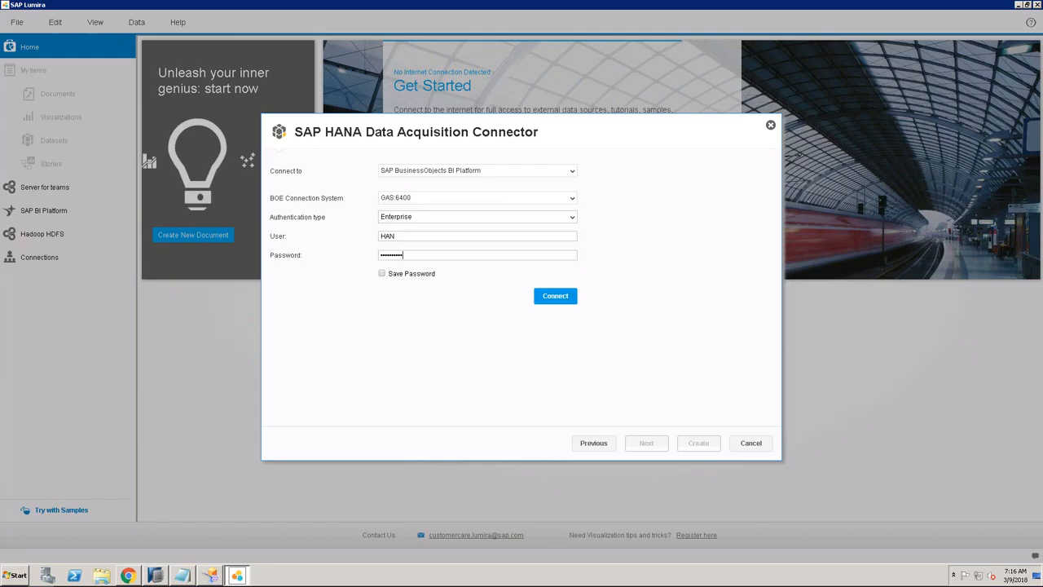
left_click(383, 273)
left_click(565, 299)
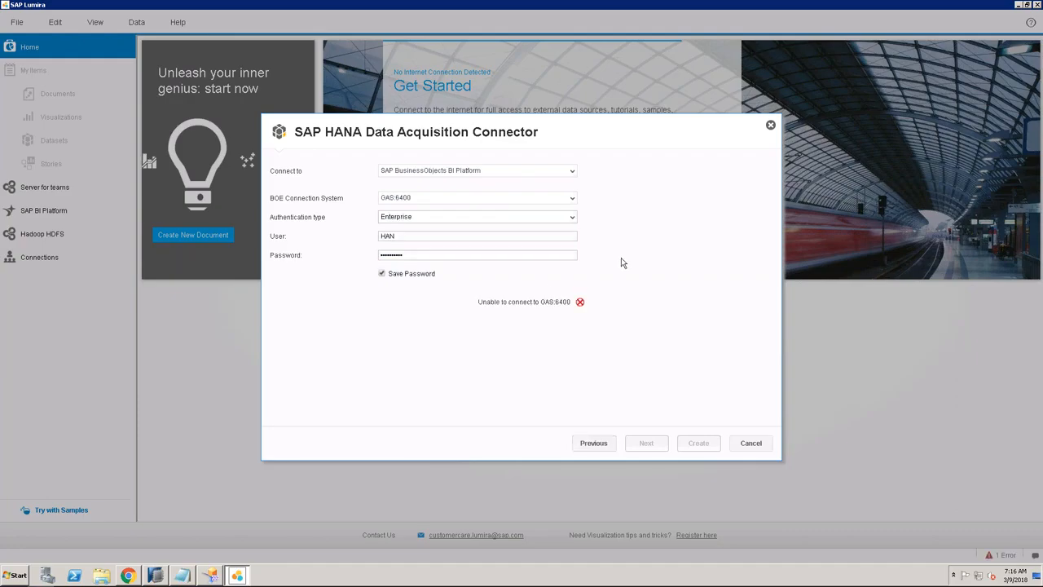
Try to connect with the BOE connection system extended to GAS.sap.com:6400.
left_click(395, 197)
type(".sap.")
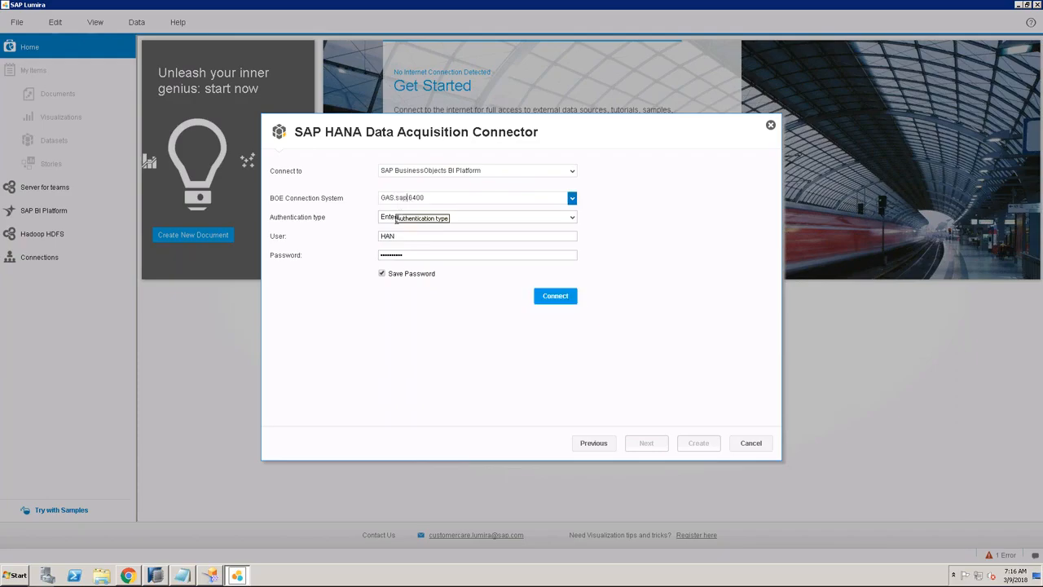
type("com")
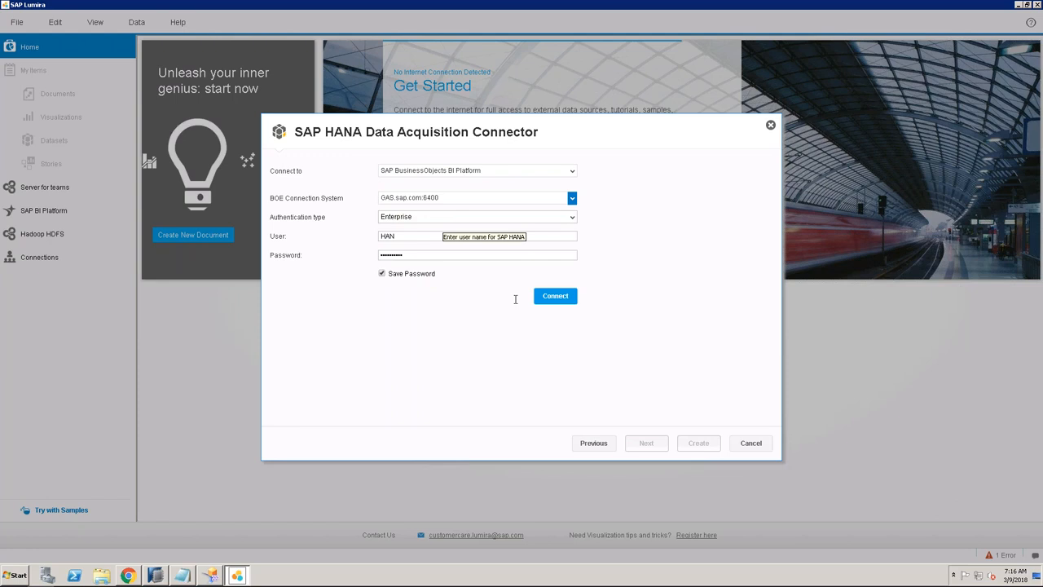
left_click(552, 298)
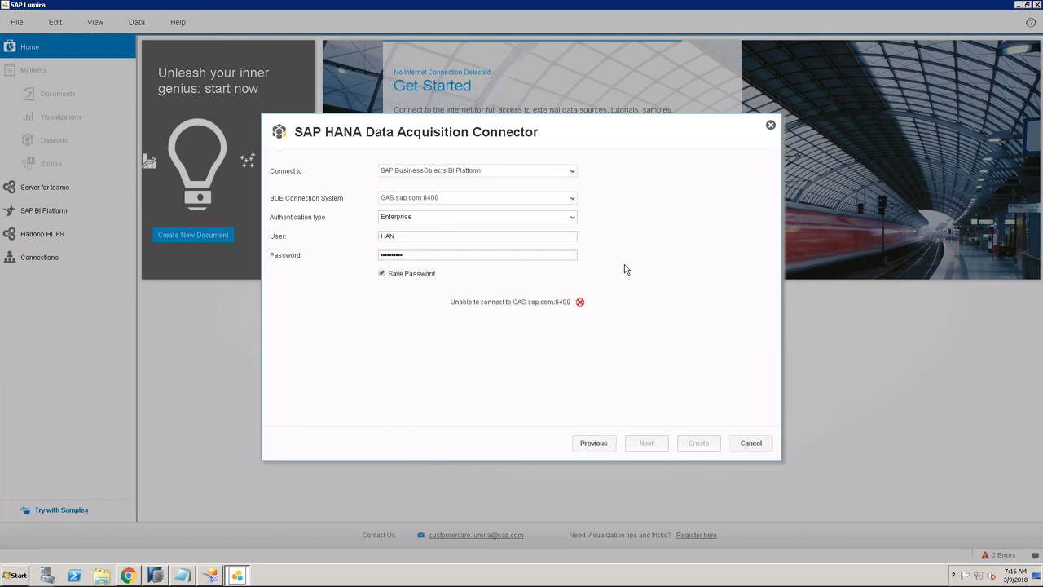
Check the system name in the HAN Details notes, correct the BOE connection system to GNS.sap.com:6400 and connect.
left_click(182, 576)
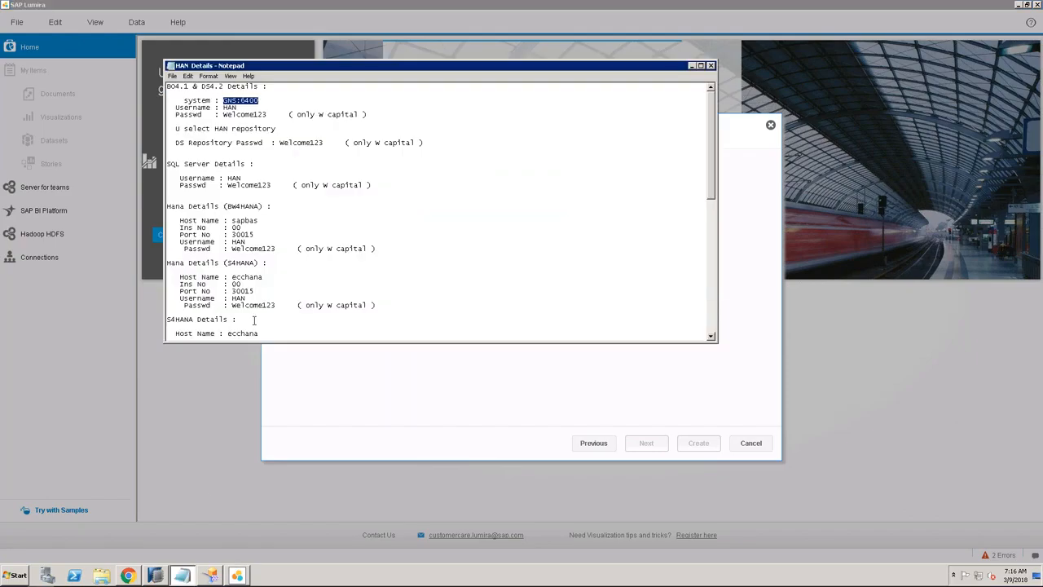
left_click(433, 396)
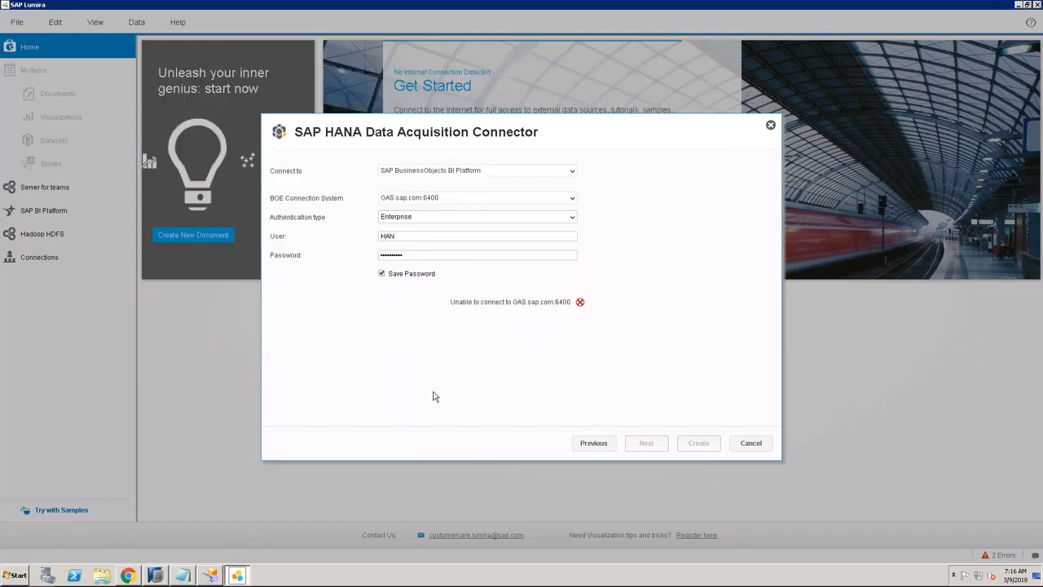
left_click(387, 198)
key("BackSpace")
type("n")
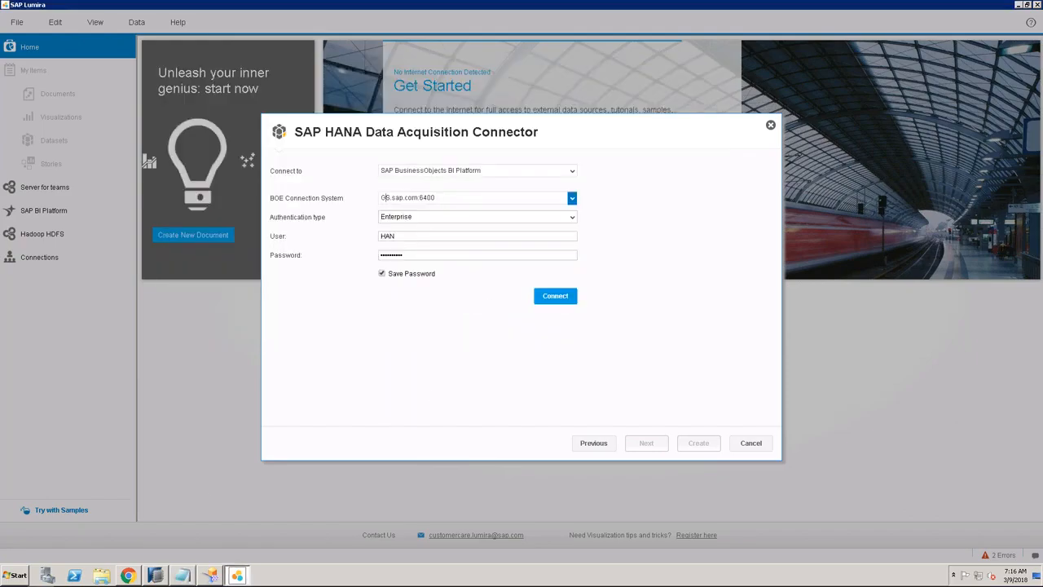
key("Return")
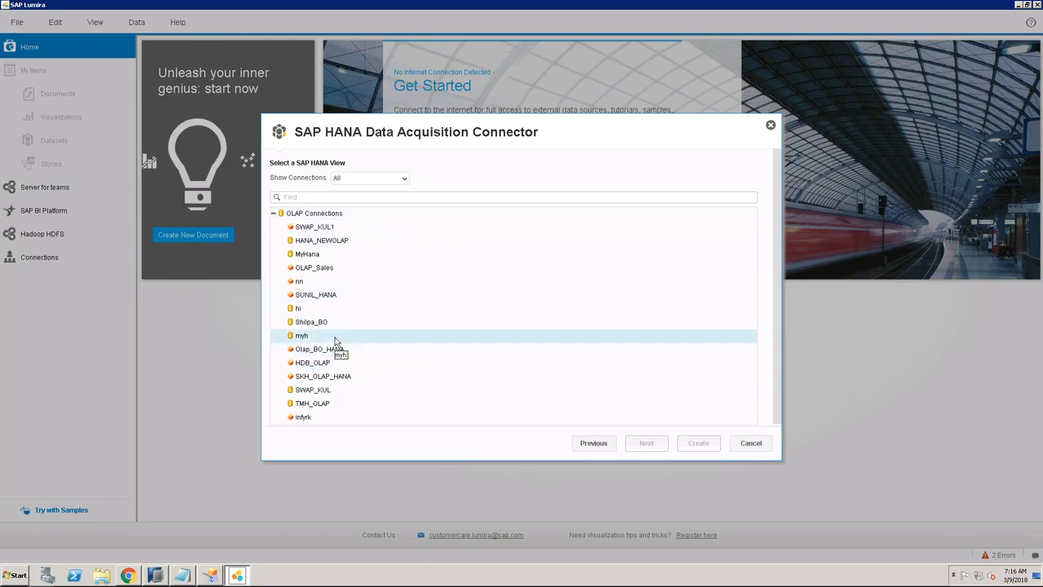
Choose the MyHana OLAP connection and continue to its list of HANA views.
scroll(335, 341, "down", 1)
left_click(308, 243)
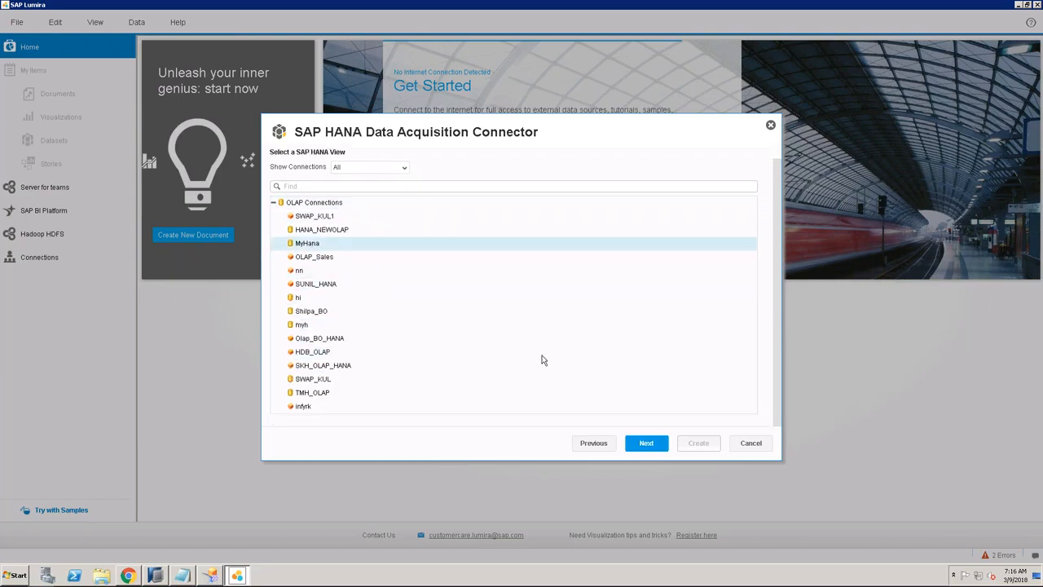
left_click(648, 442)
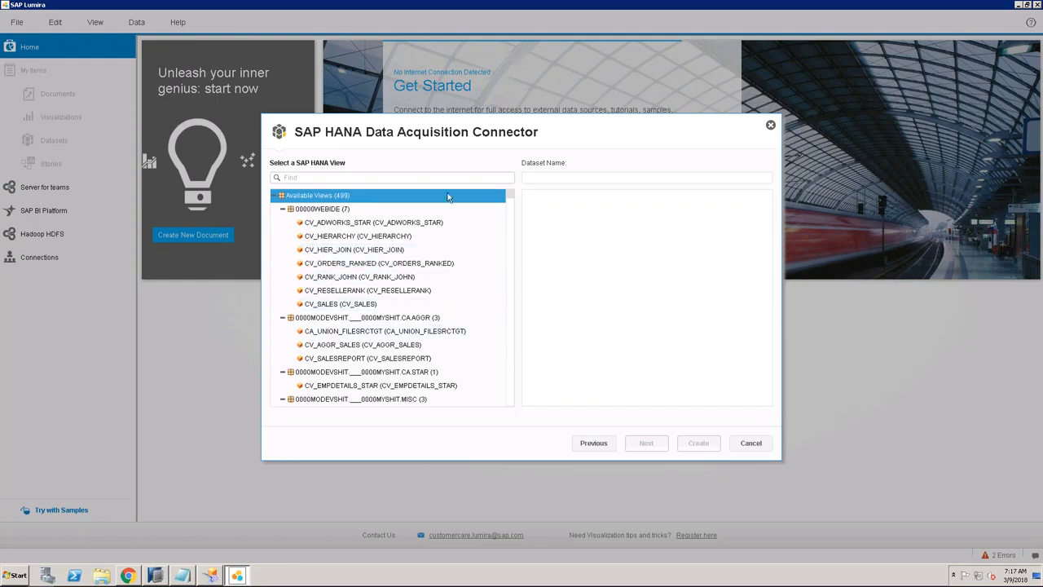
Search the HANA views for ZCVSLS and select ZCVSLSORDHDR from QbexModelling.Models as the dataset view.
left_click(350, 177)
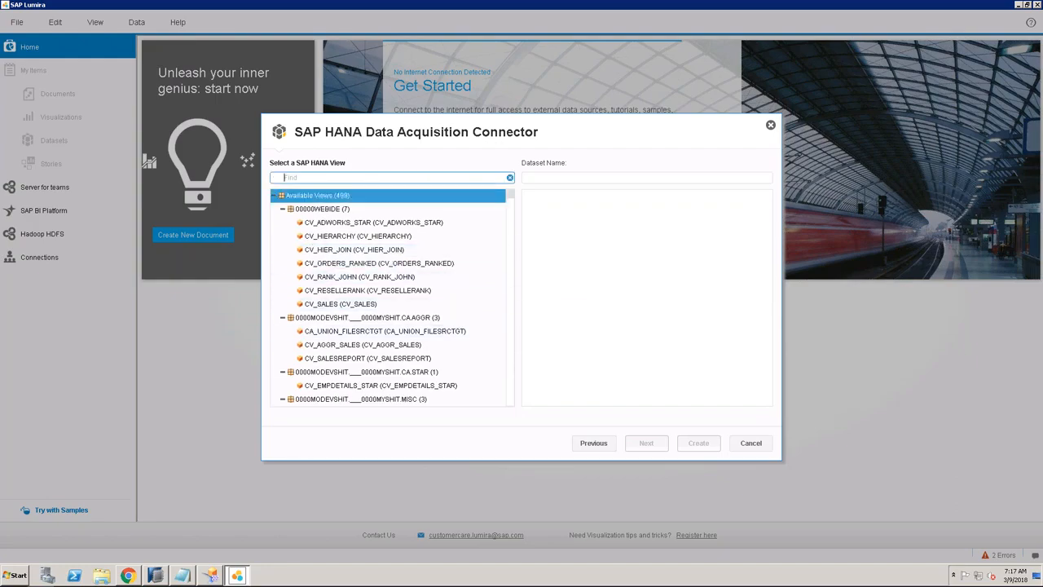
type("ZCVSLS")
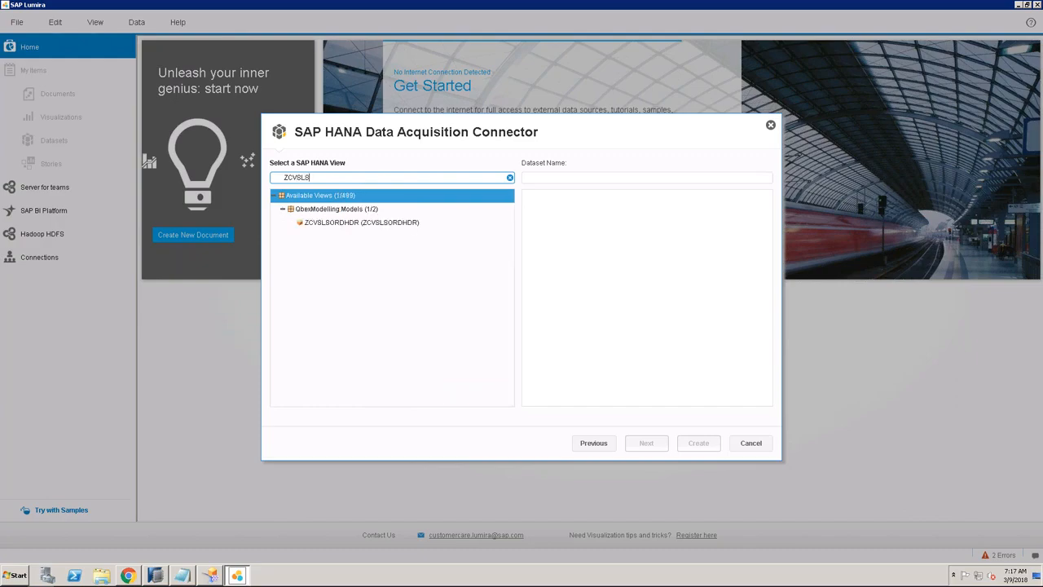
left_click(414, 225)
left_click(647, 447)
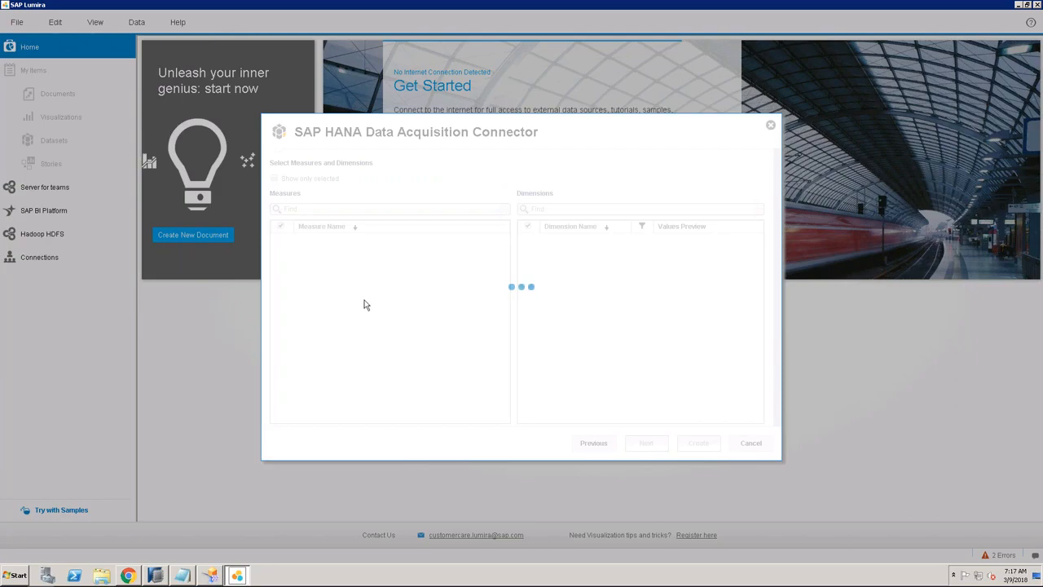
Create the dataset with all three measures and only the CITY, COMPANYNAME, COUNTRY, CURRENCY and REGION dimensions.
left_click(311, 242)
left_click(328, 323)
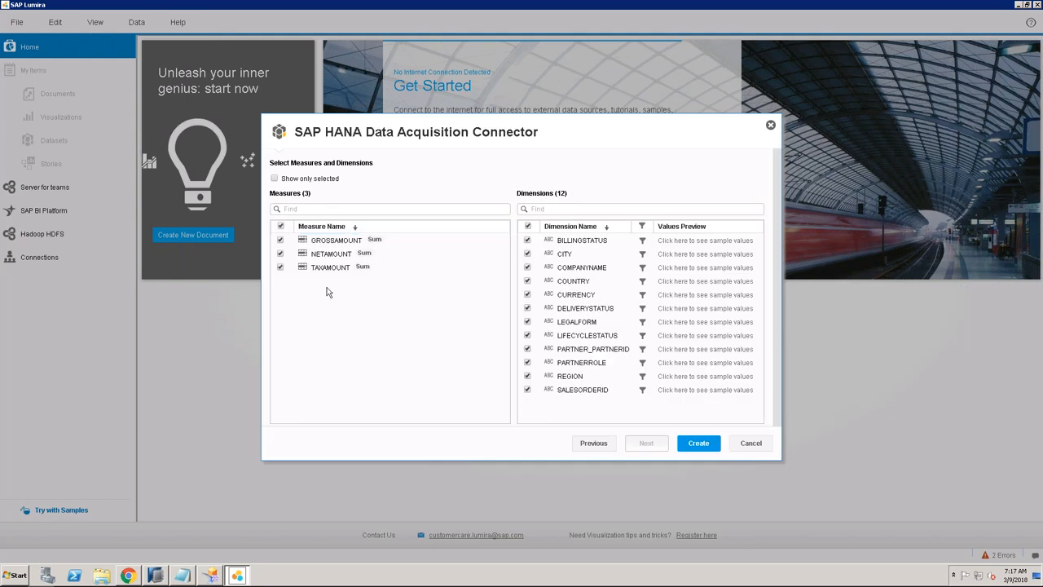
left_click(301, 238)
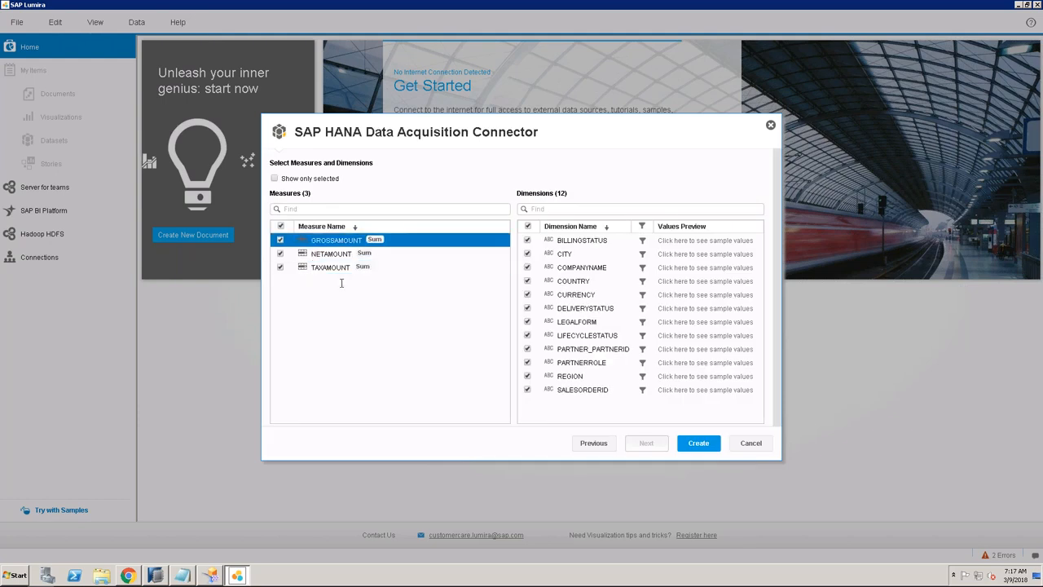
left_click(527, 241)
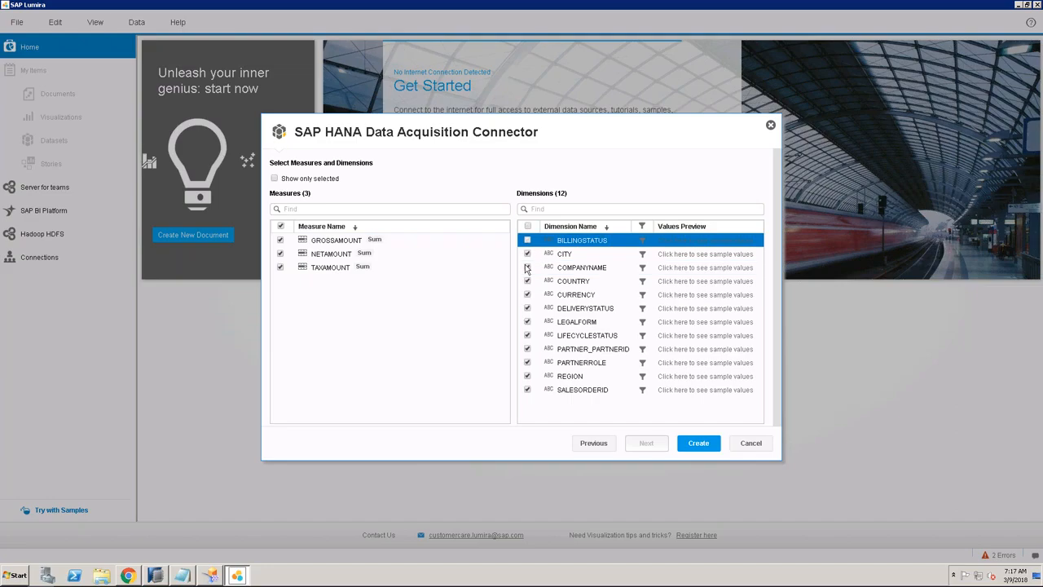
left_click(527, 269)
left_click(527, 284)
left_click(526, 294)
left_click(526, 309)
left_click(527, 323)
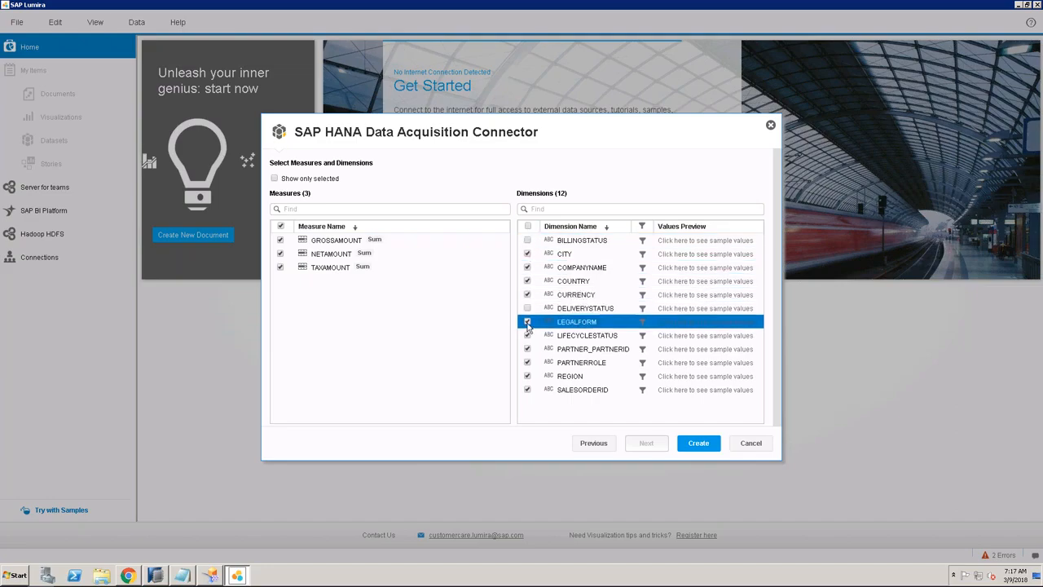
left_click(527, 336)
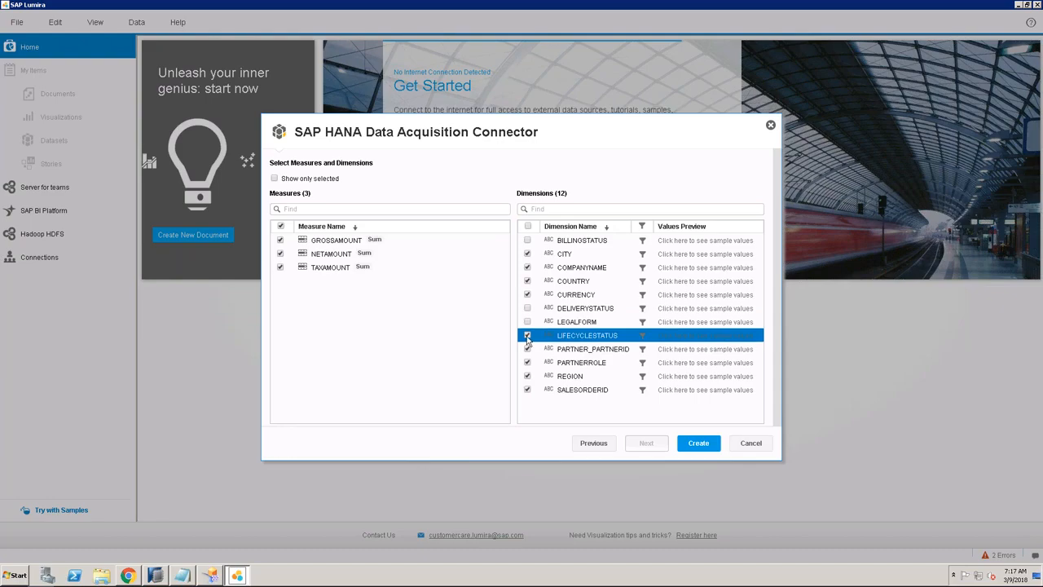
left_click(527, 349)
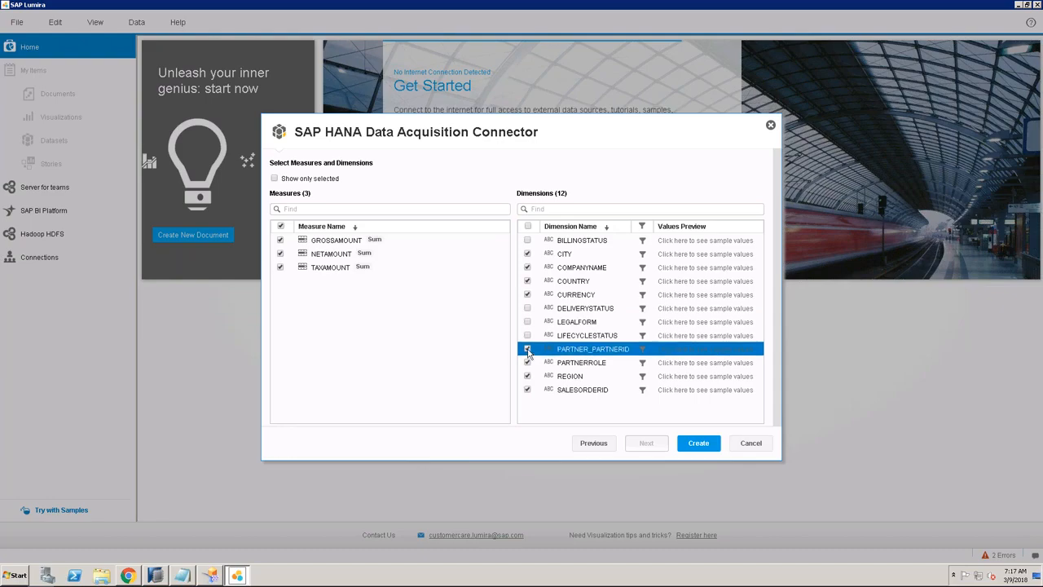
left_click(527, 362)
left_click(527, 390)
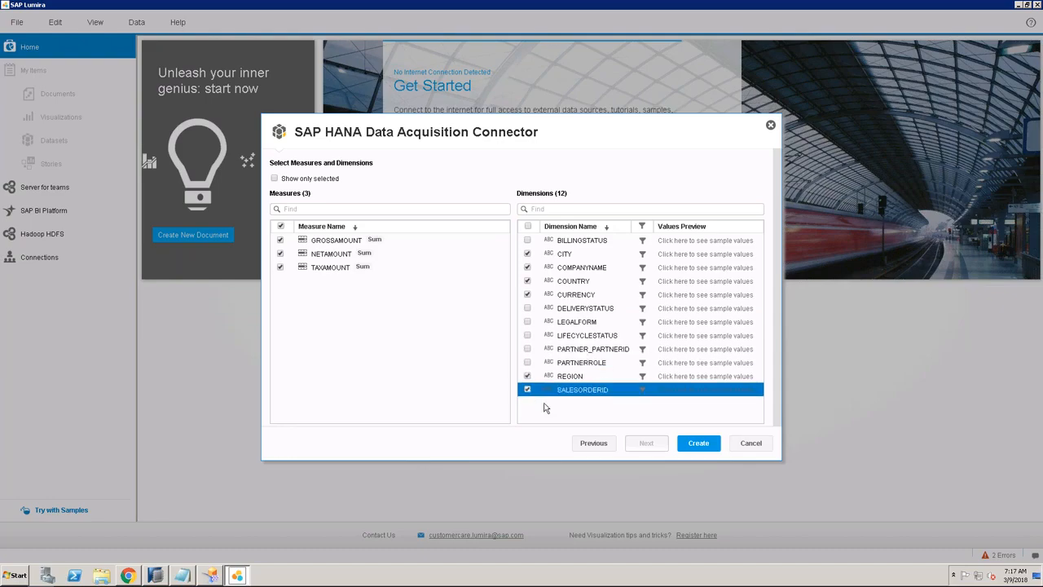
left_click(699, 443)
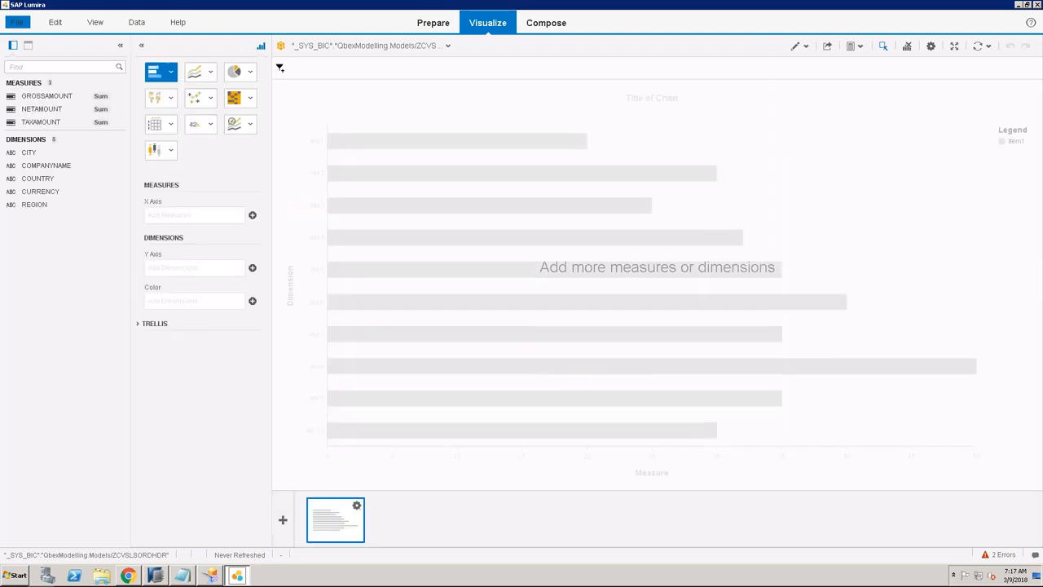
Open the dataset in the Prepare view, then collapse and expand the measures and dimensions list to examine the data.
left_click(433, 26)
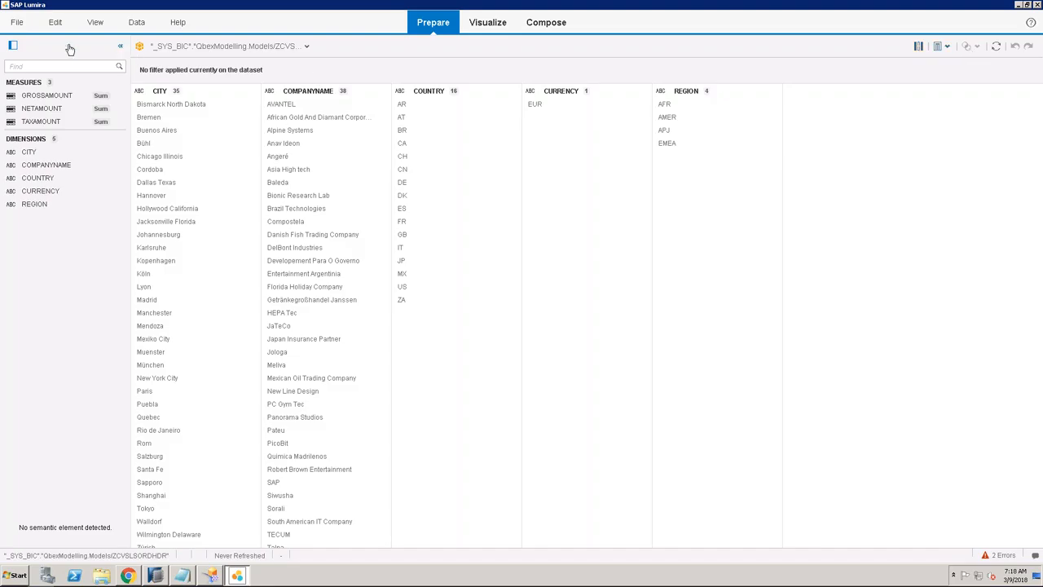
left_click(120, 46)
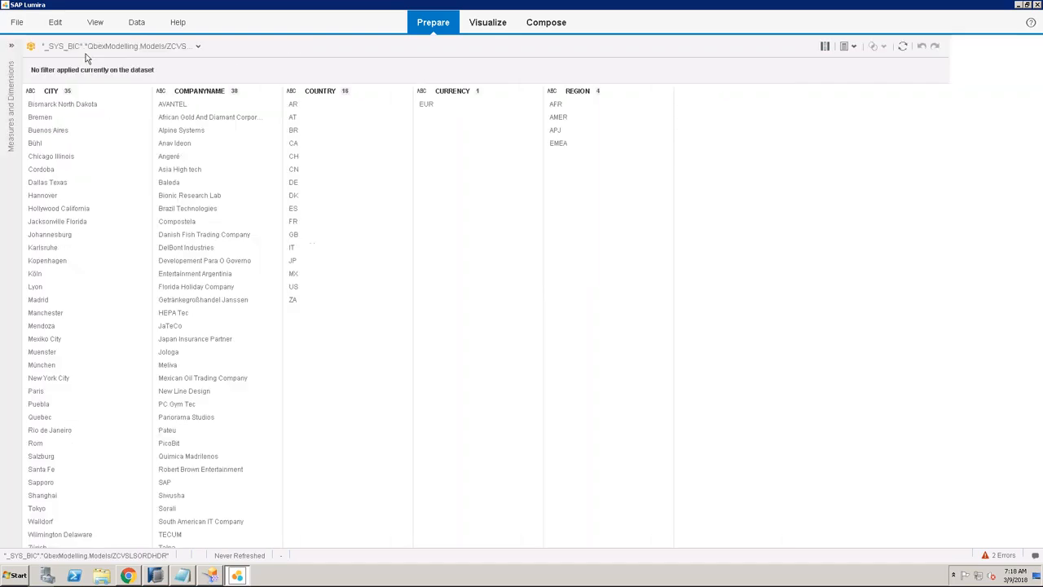
left_click(10, 49)
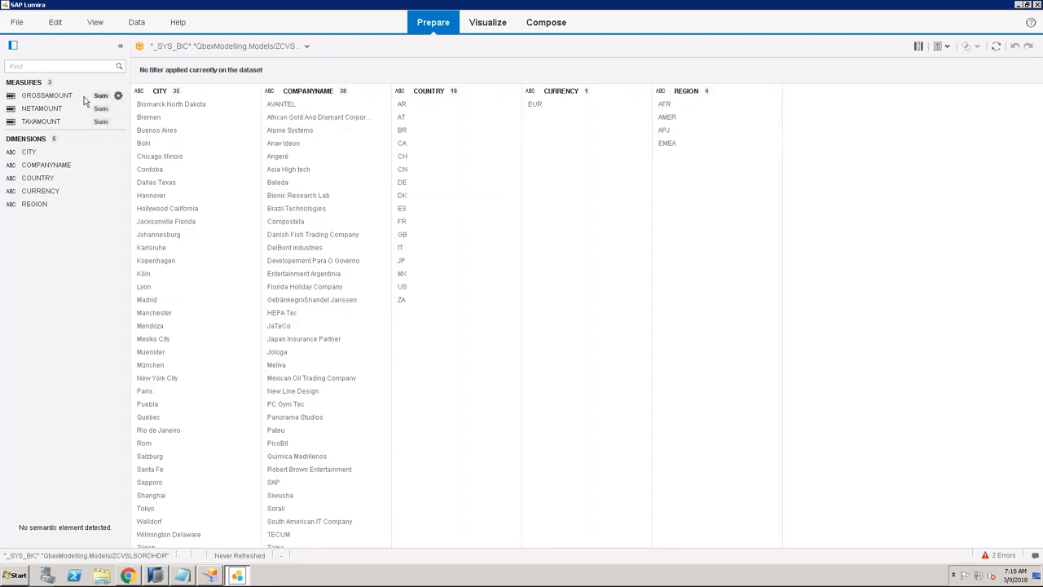
Examine the options available for the GROSSAMOUNT measure.
left_click(118, 95)
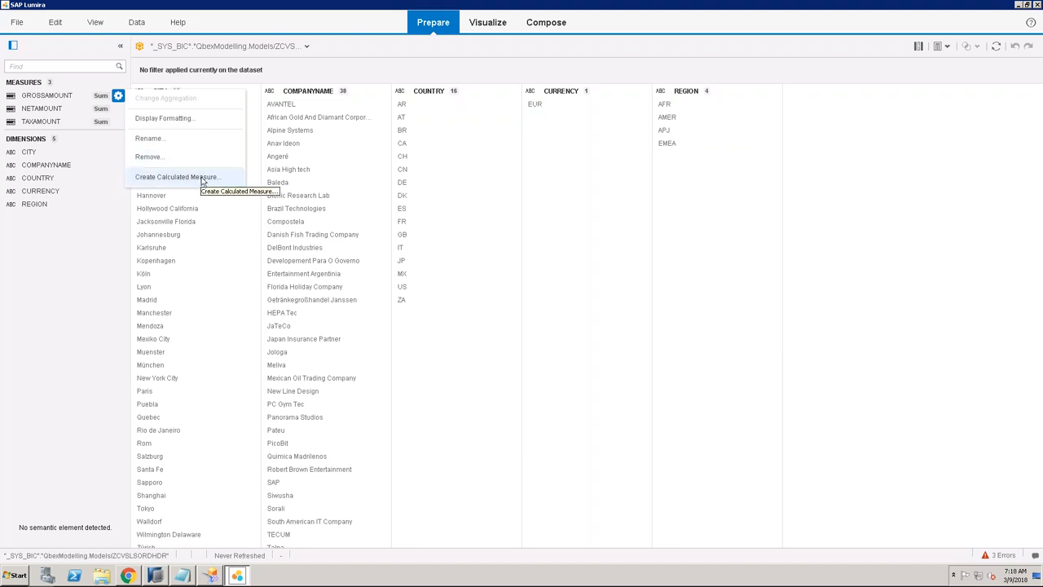
left_click(95, 208)
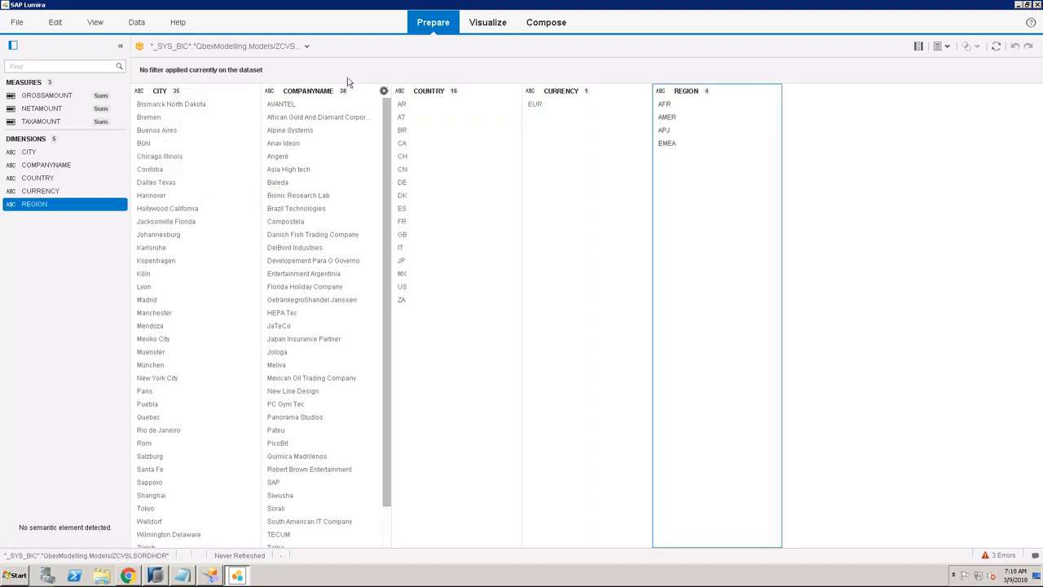
Build a bar chart in the Visualize view with GROSSAMOUNT on the X axis and REGION on the Y axis.
left_click(489, 24)
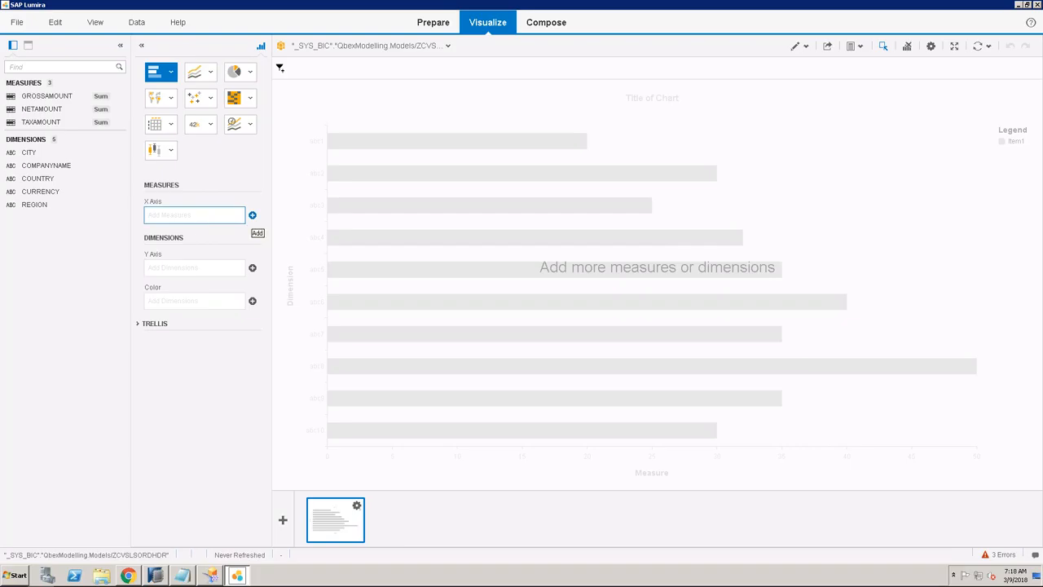
left_click(252, 215)
left_click(311, 139)
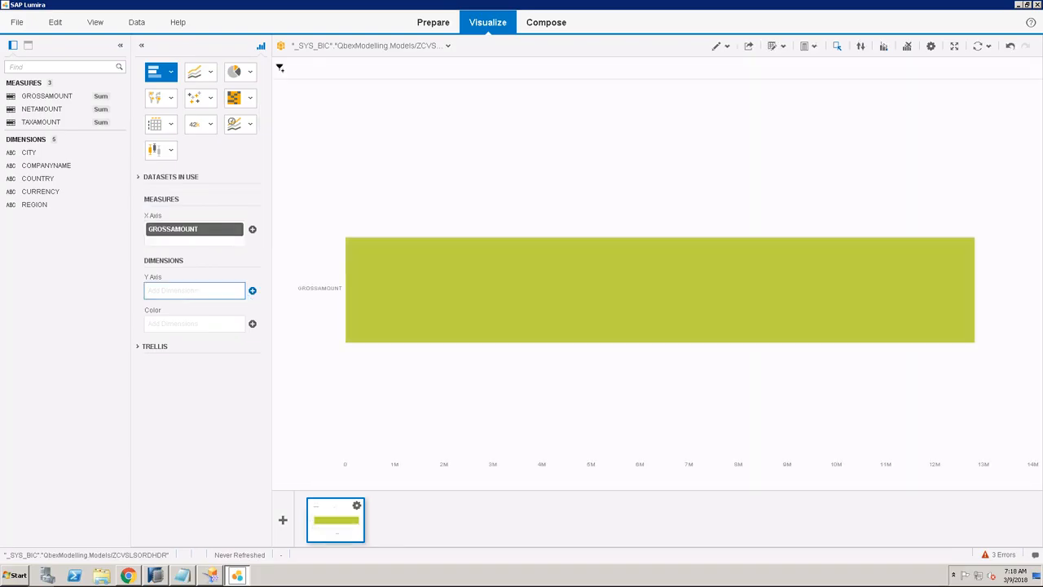
left_click(252, 291)
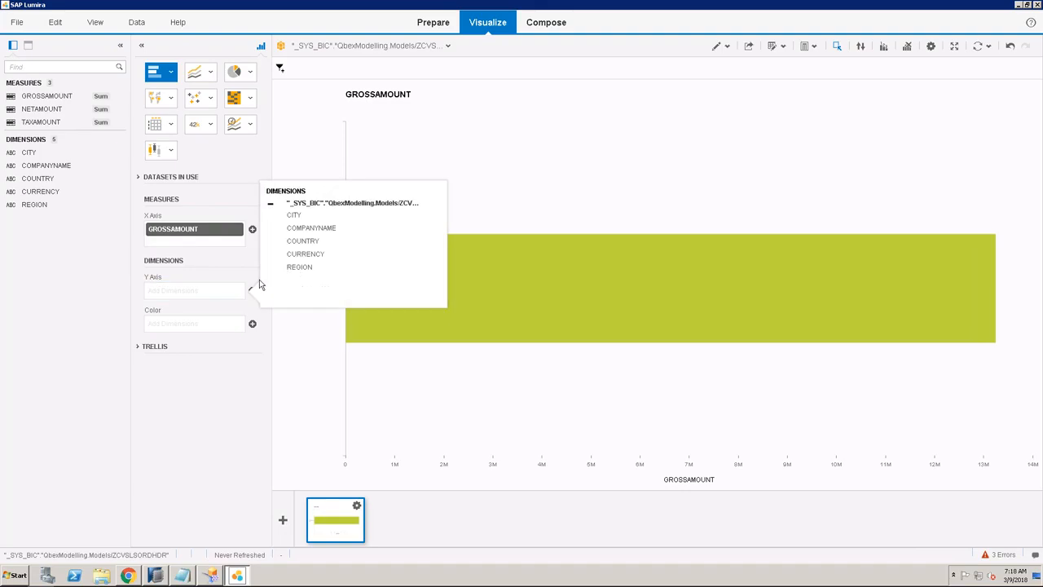
left_click(301, 269)
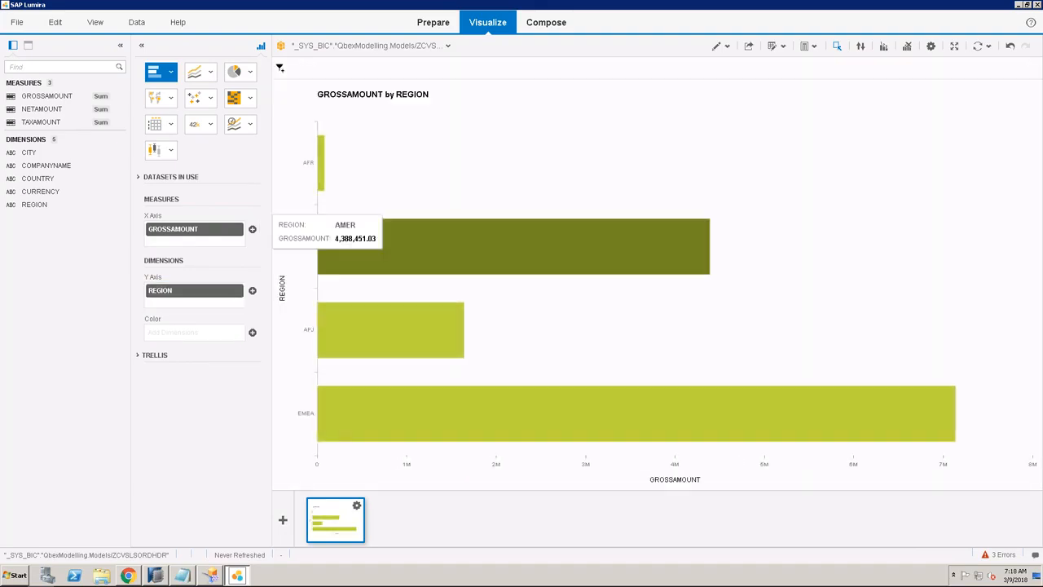
Add a second, empty visualization and change the GROSSAMOUNT by REGION chart to a pie chart.
left_click(283, 520)
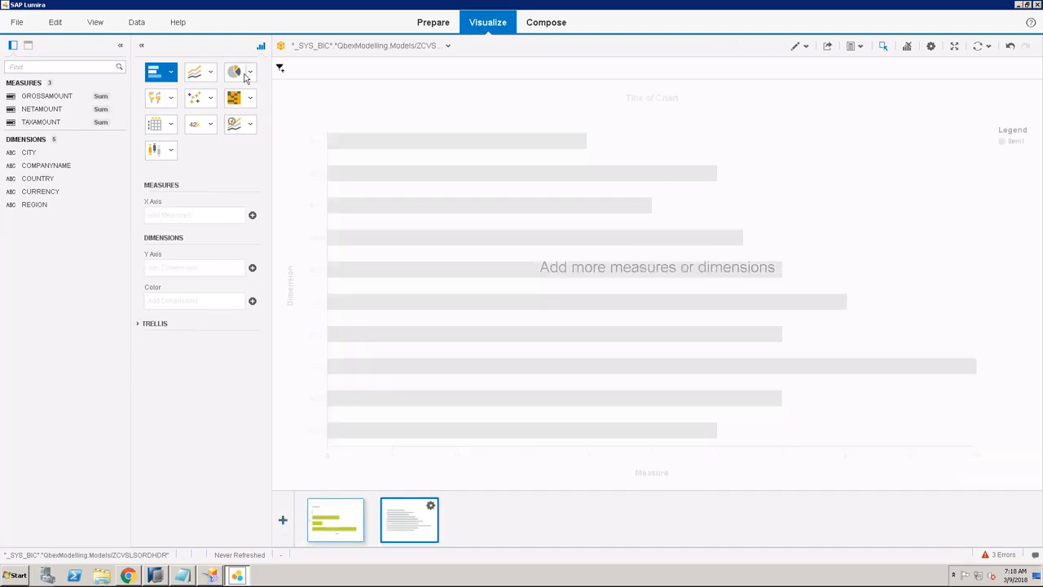
left_click(334, 519)
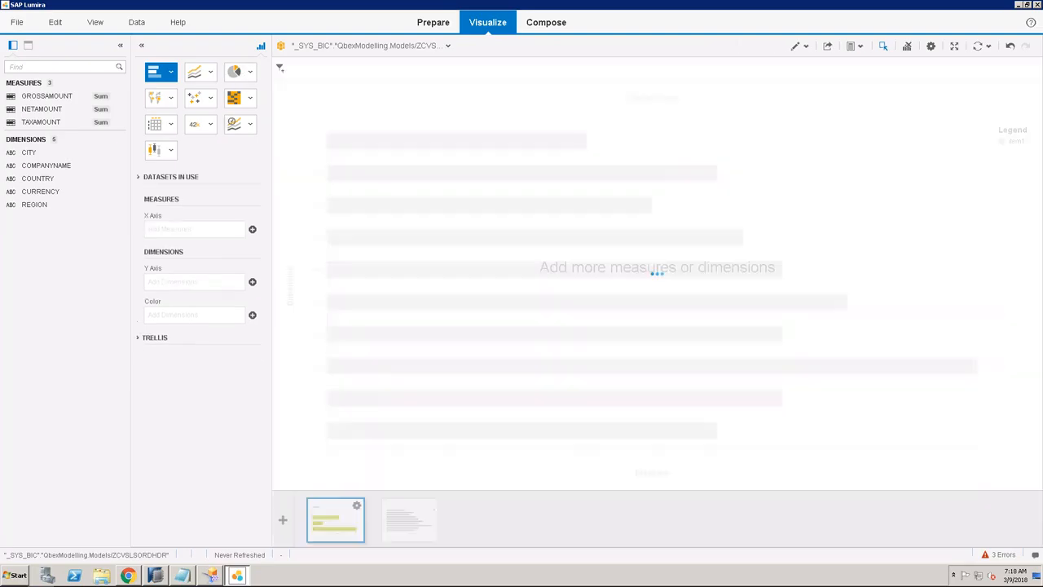
left_click(234, 72)
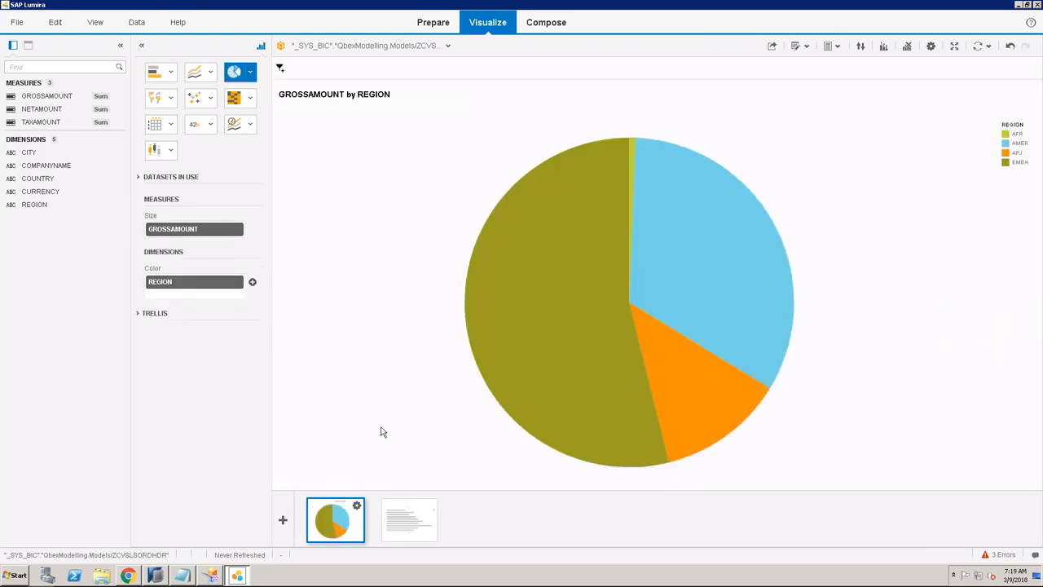
Turn the empty second visualization into a heat map with COMPANYNAME on the X axis and NETAMOUNT as the color.
left_click(399, 528)
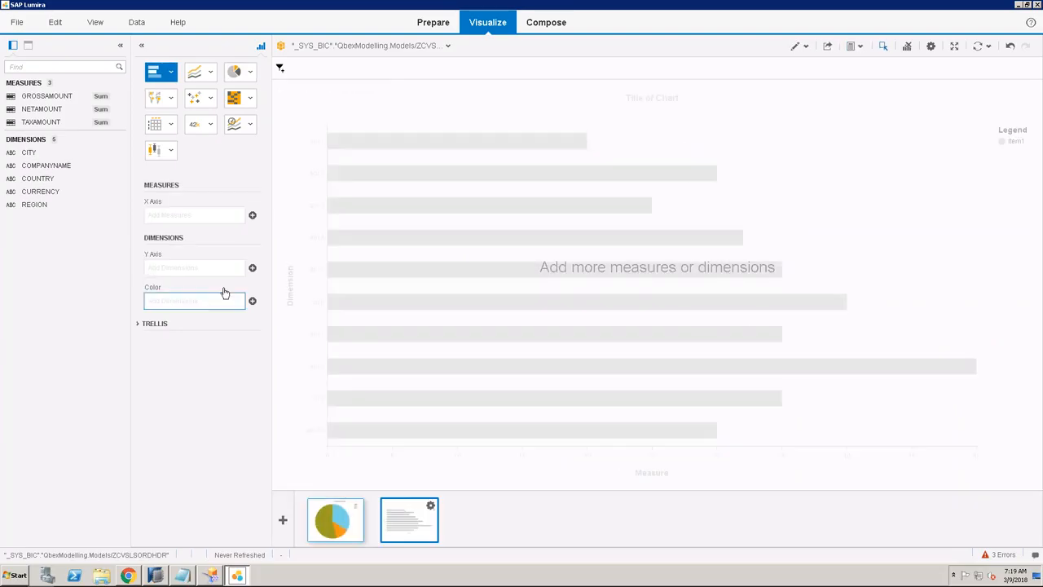
left_click(238, 98)
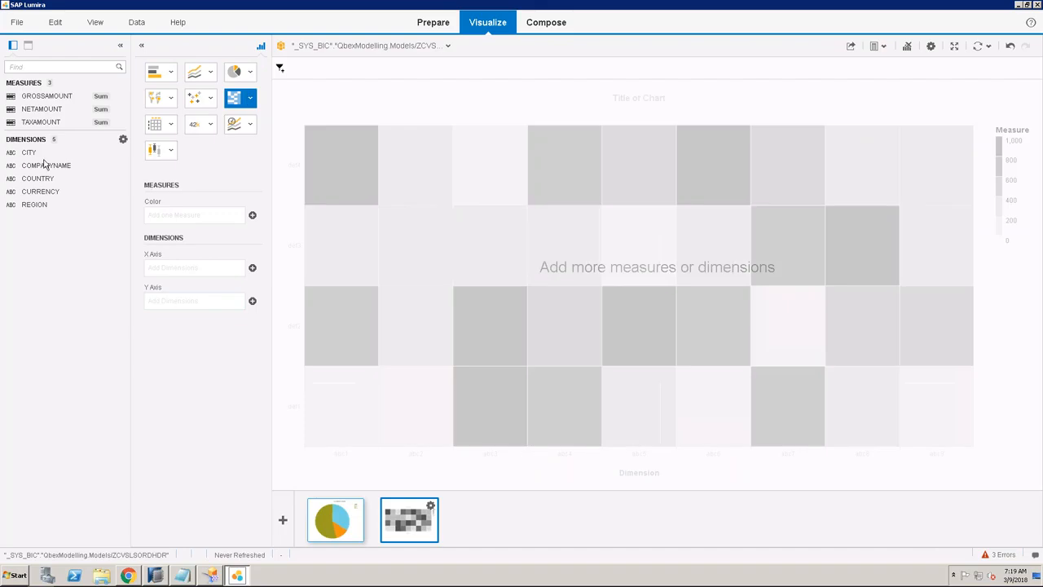
left_click_drag(52, 168, 192, 269)
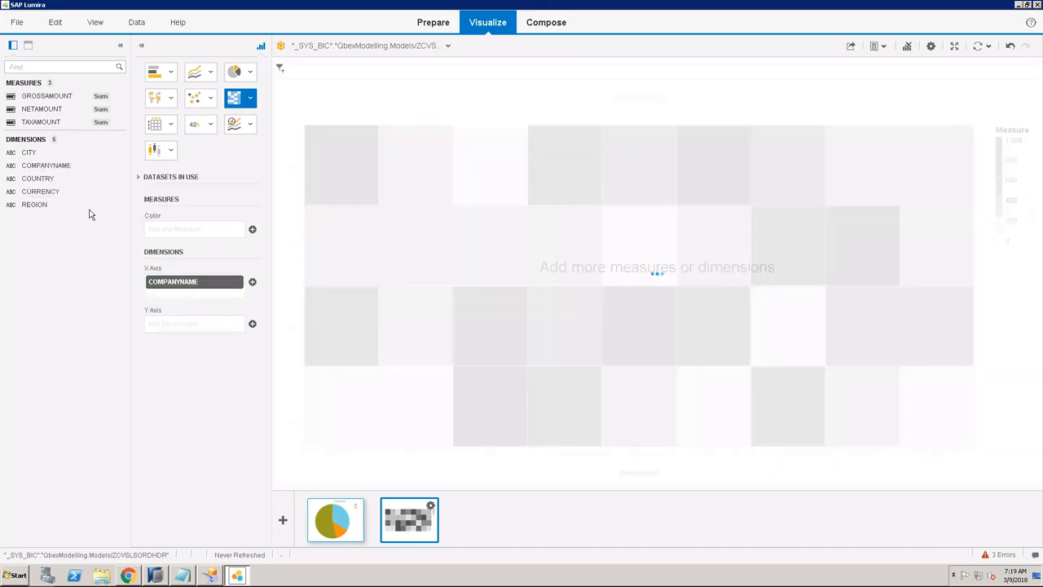
left_click_drag(41, 109, 187, 229)
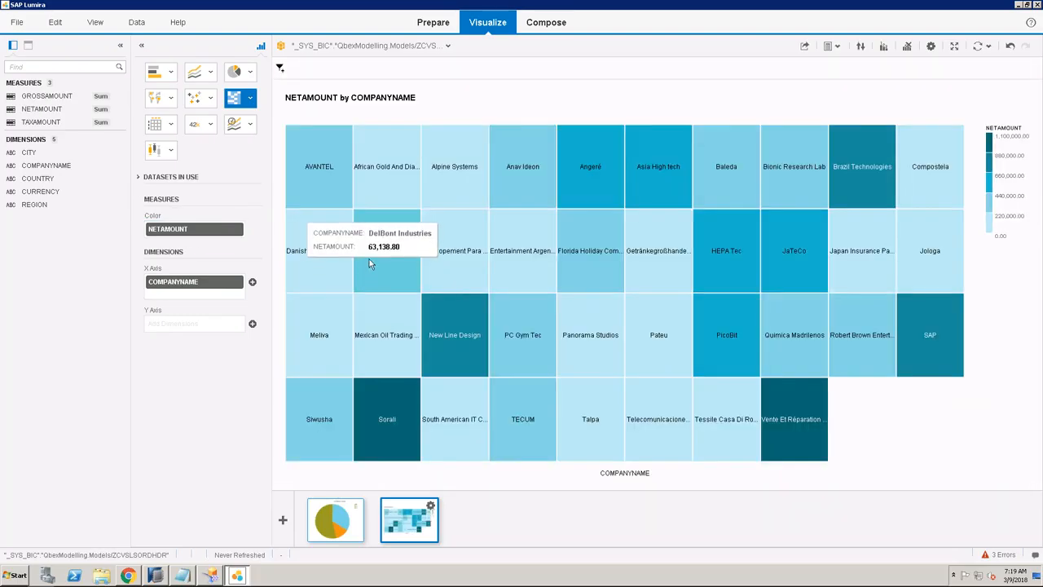
Add a third visualization as a crosstab with TAXAMOUNT as the measure and COUNTRY in the rows.
left_click(283, 519)
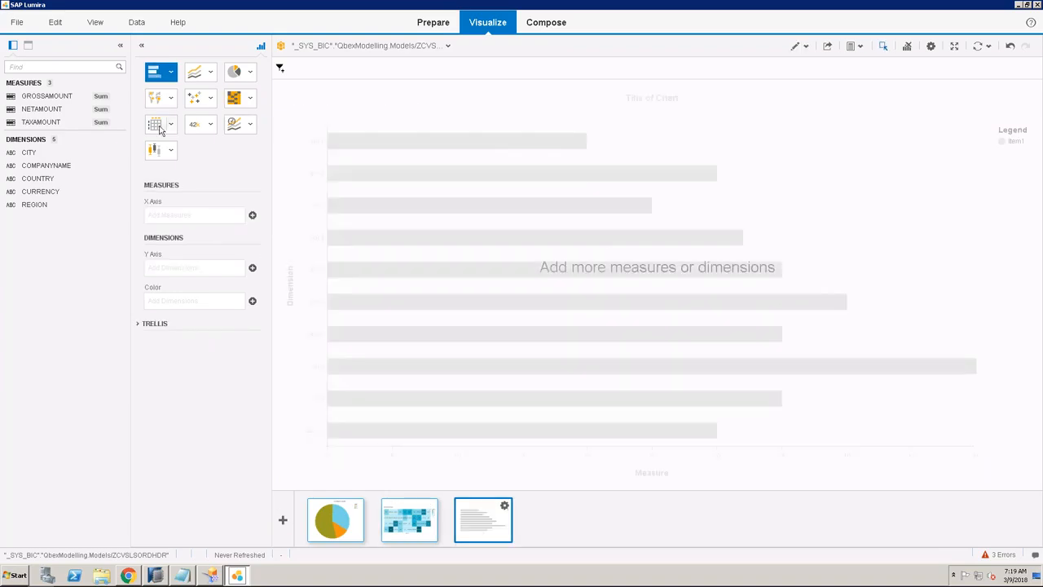
left_click(159, 128)
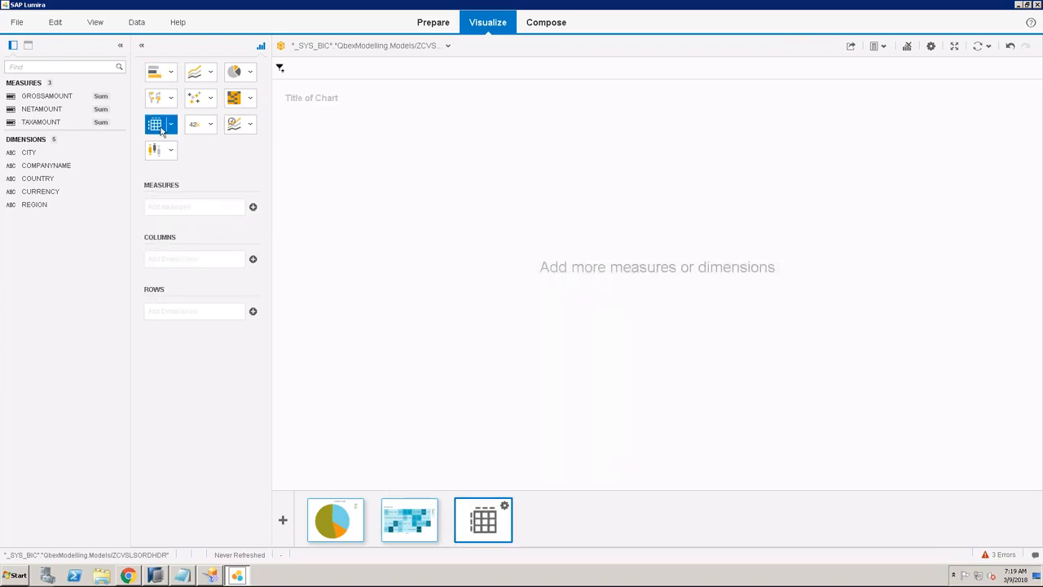
left_click(253, 207)
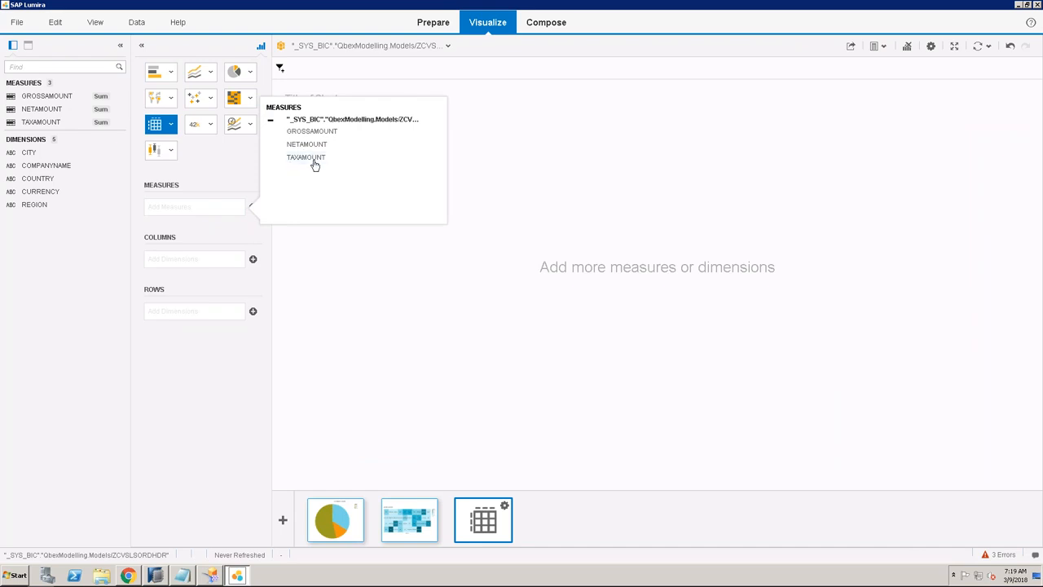
left_click(314, 159)
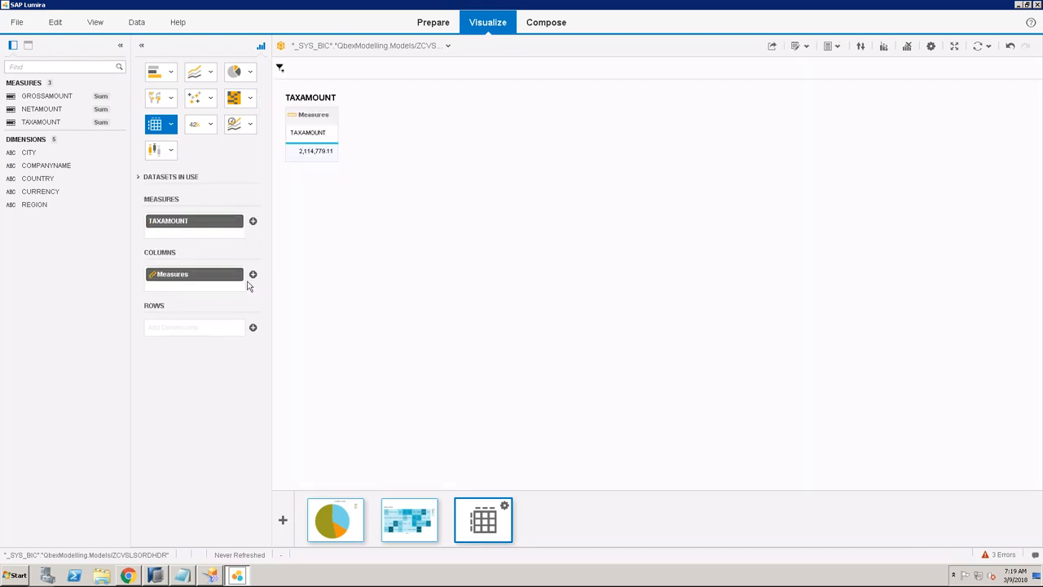
left_click(252, 327)
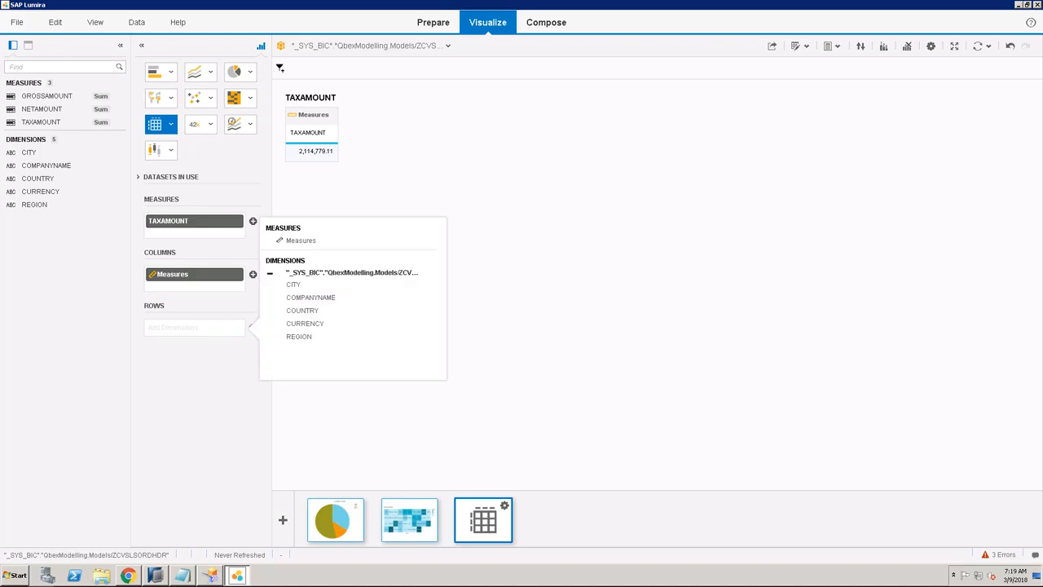
left_click(315, 311)
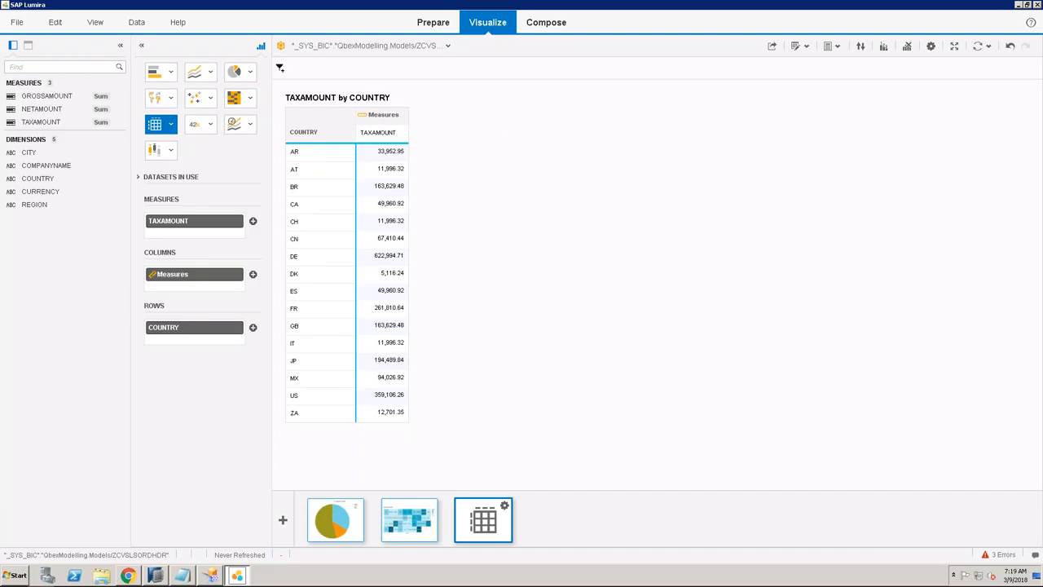
Collapse the Measures and Dimensions list, and hide and show the visualization tools once.
left_click(121, 47)
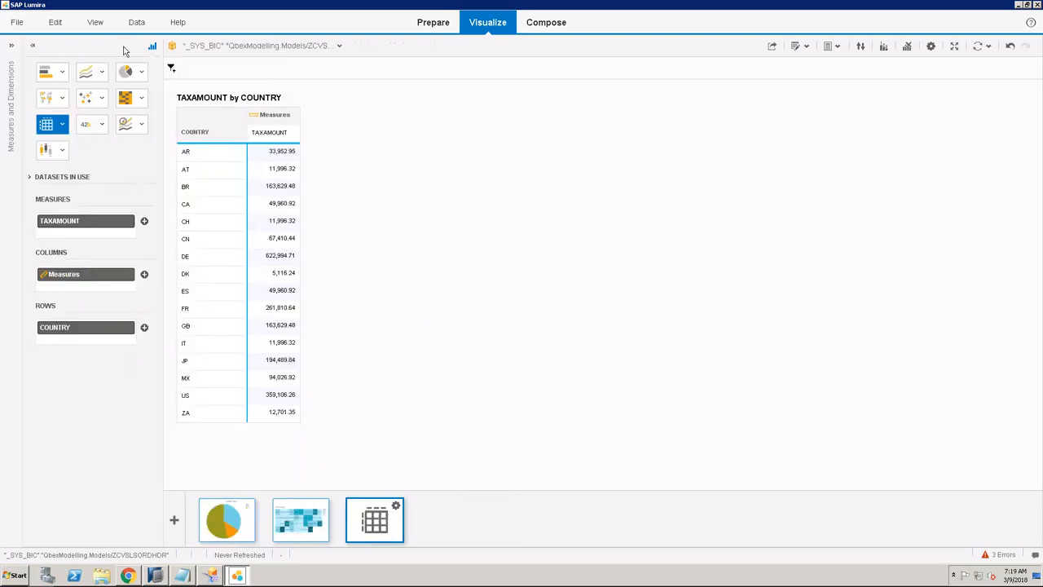
left_click(33, 46)
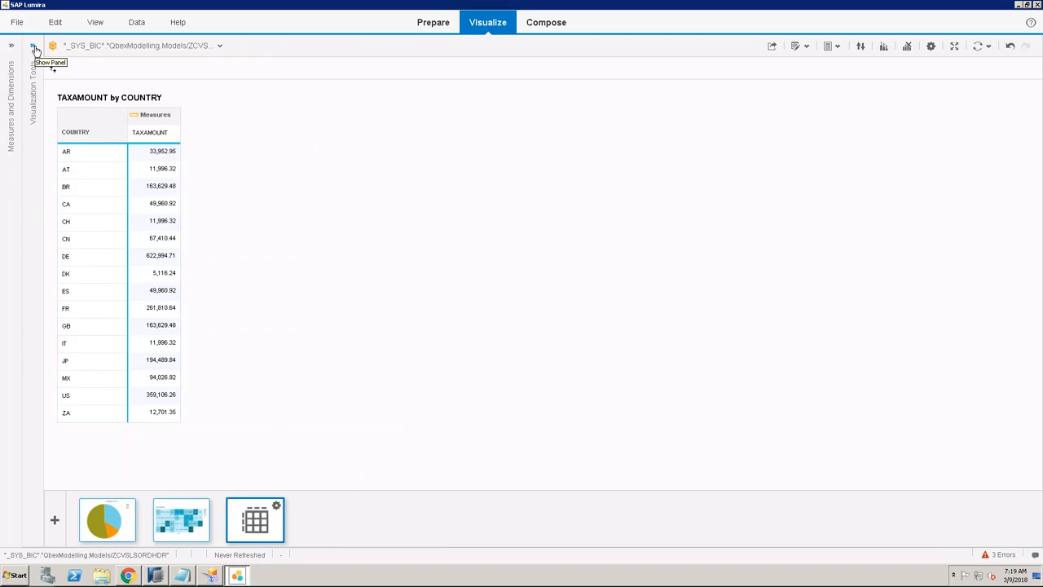
left_click(35, 48)
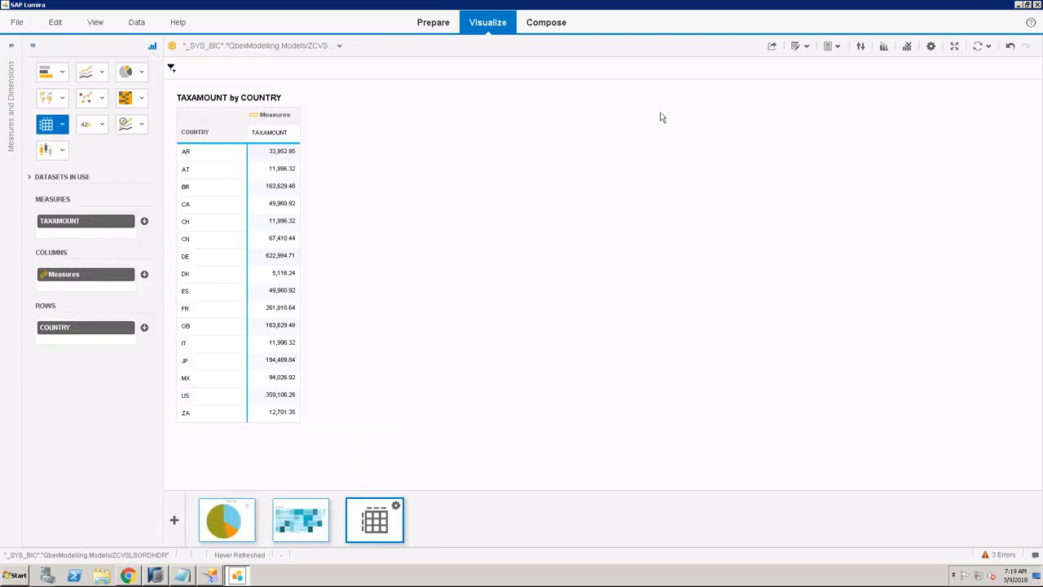
Create a story in the Compose view with the page name SAMPLE1 and the Overview template.
left_click(554, 28)
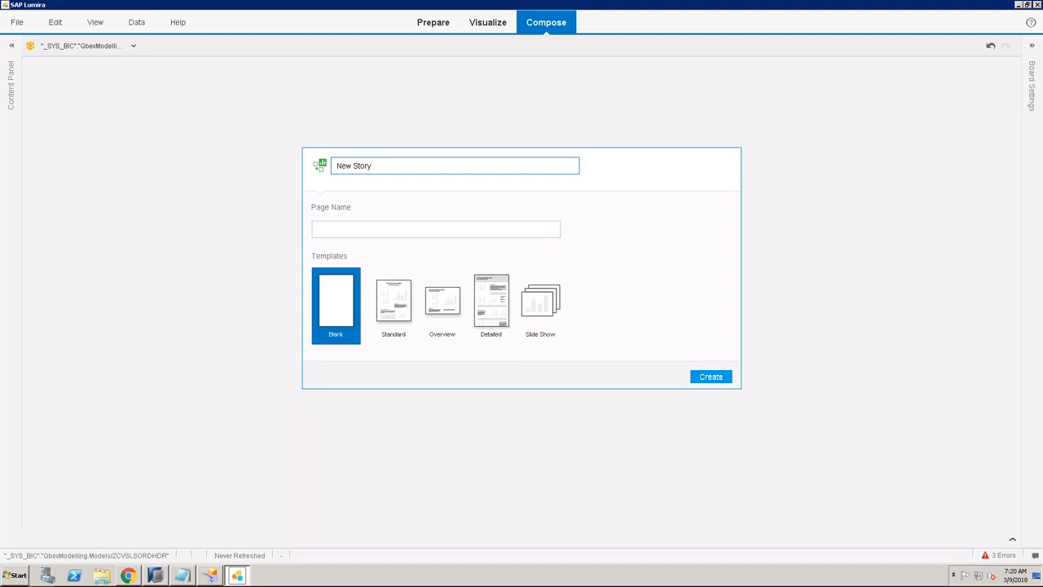
left_click(426, 229)
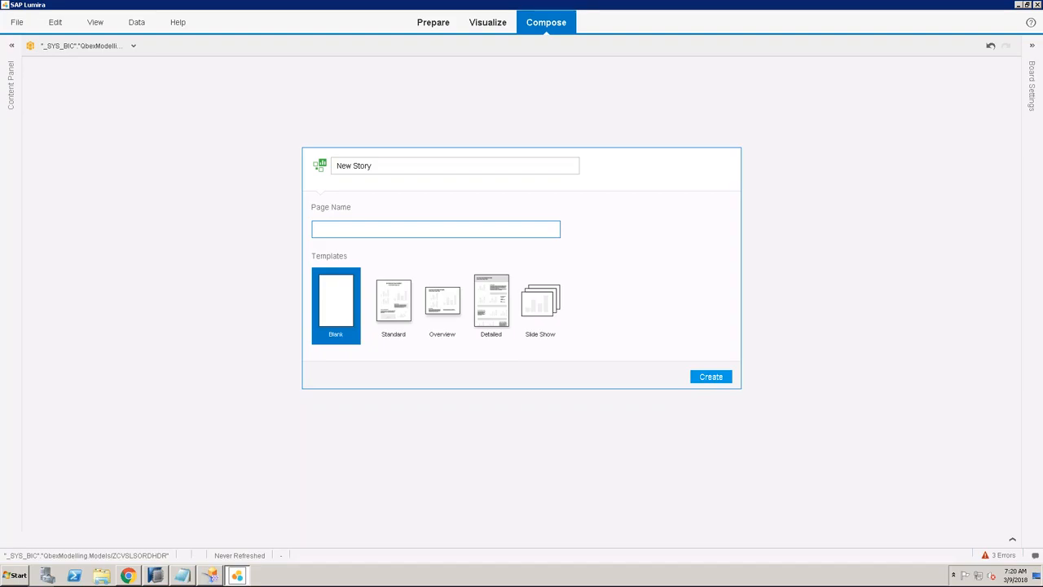
type("SAMPLE1")
left_click(442, 303)
left_click(702, 377)
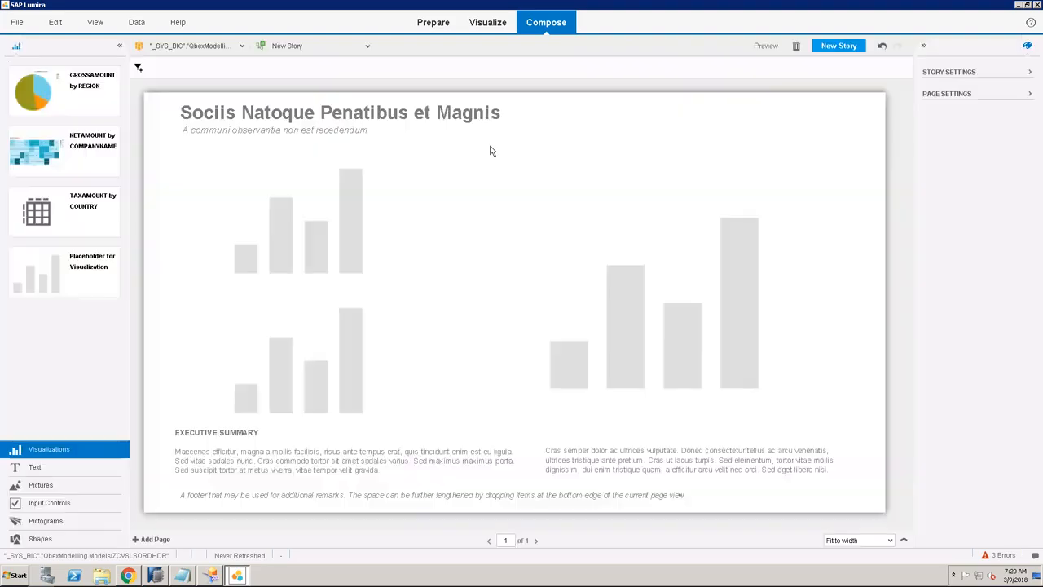
Delete the three placeholder charts from the story page.
left_click(302, 214)
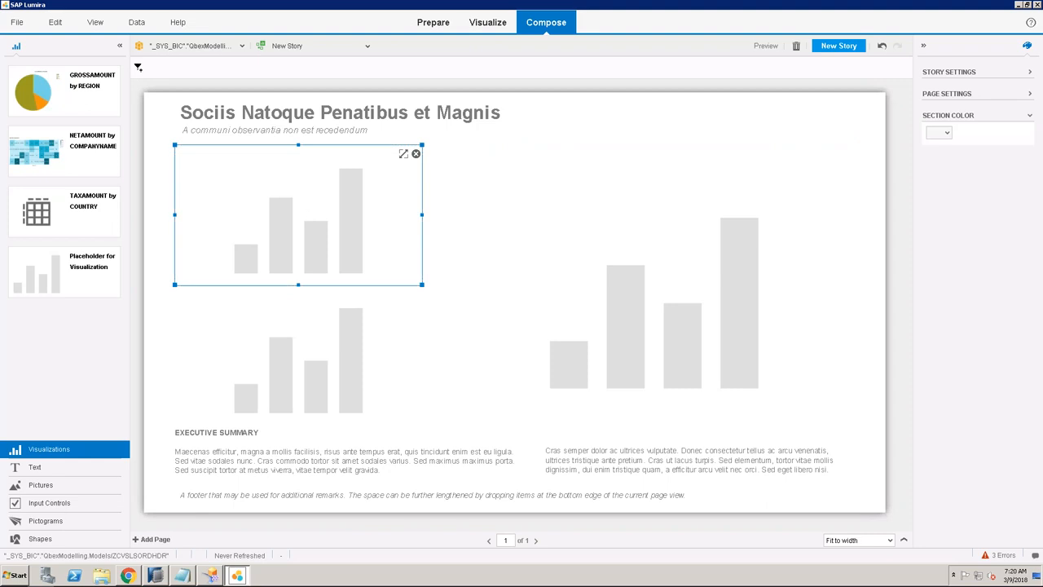
key("Delete")
left_click(286, 326)
key("Delete")
left_click(656, 336)
key("Delete")
Delete the executive summary, the footer and the remaining placeholder paragraph from the story page.
left_click(317, 445)
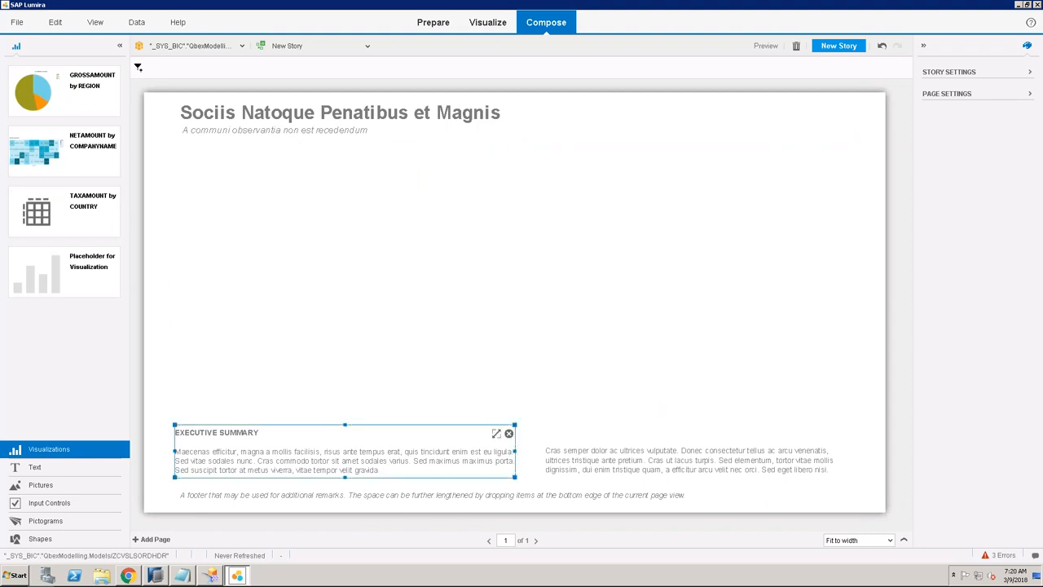
key("Delete")
left_click(340, 490)
key("Delete")
left_click(591, 461)
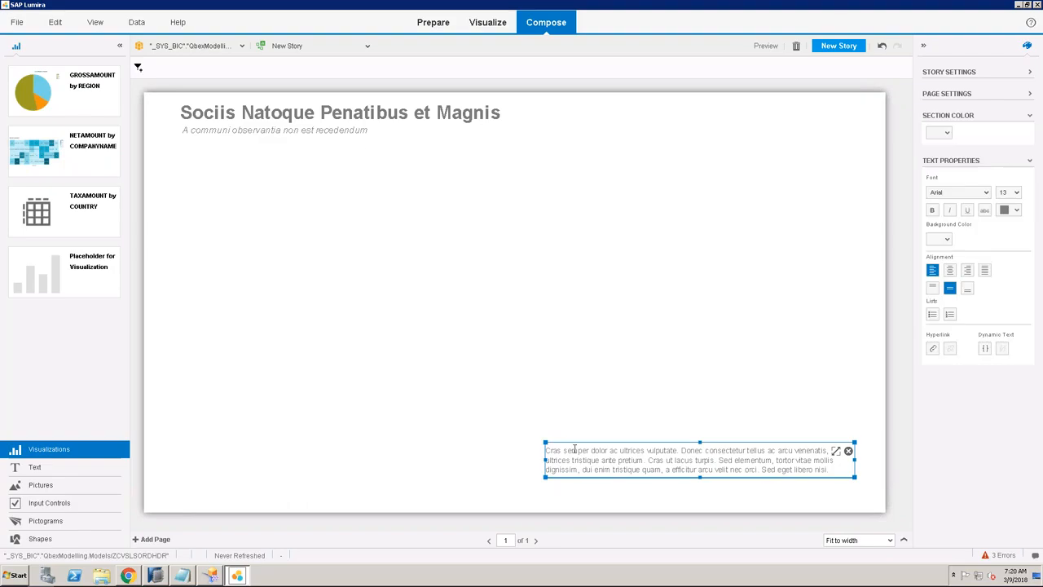
key("Delete")
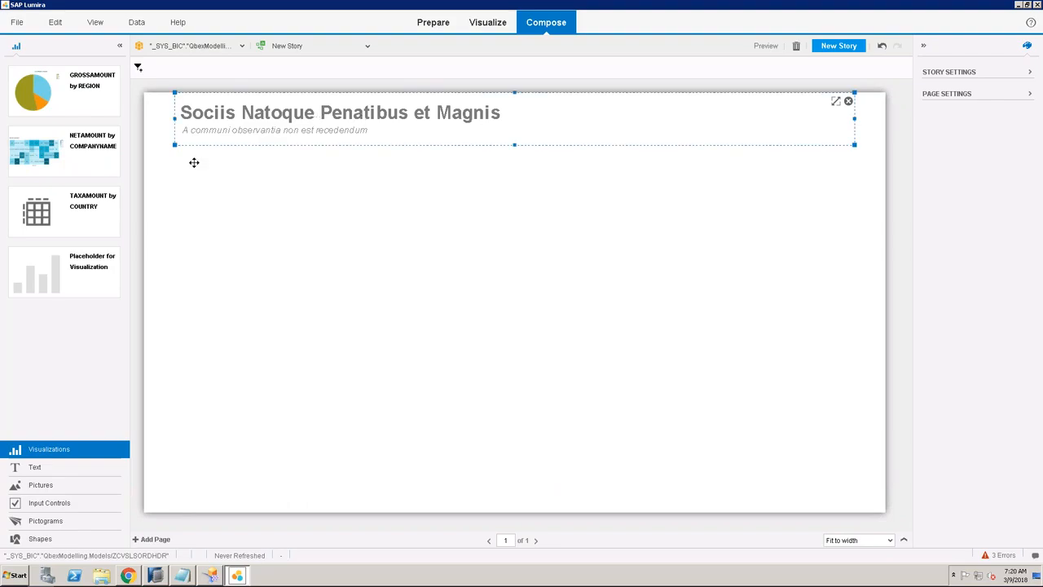
Place the GROSSAMOUNT pie chart and NETAMOUNT heat map side by side below the page title and enlarge the heat map in width and height.
left_click_drag(68, 90, 200, 180)
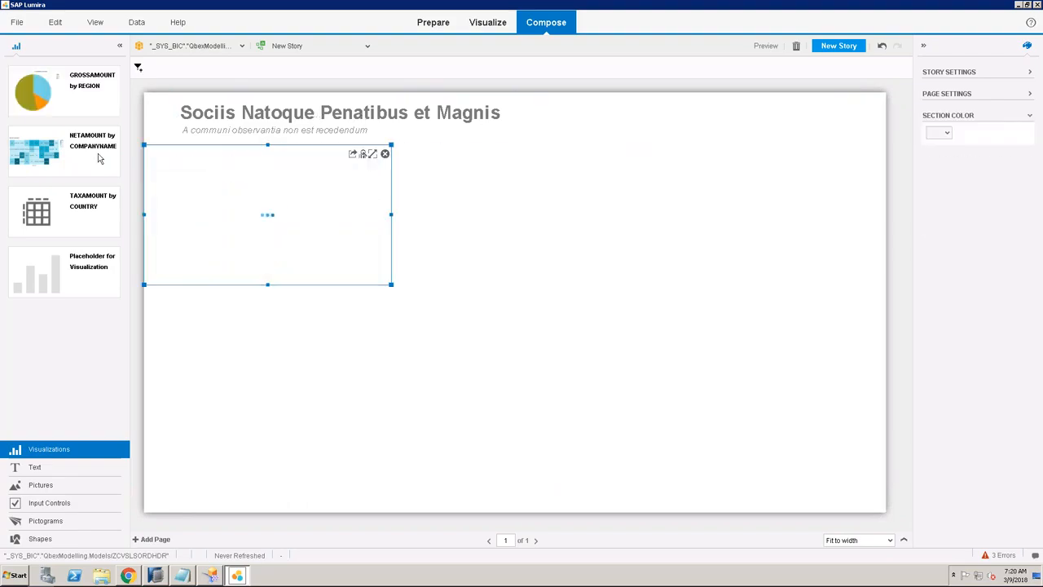
left_click_drag(68, 150, 527, 219)
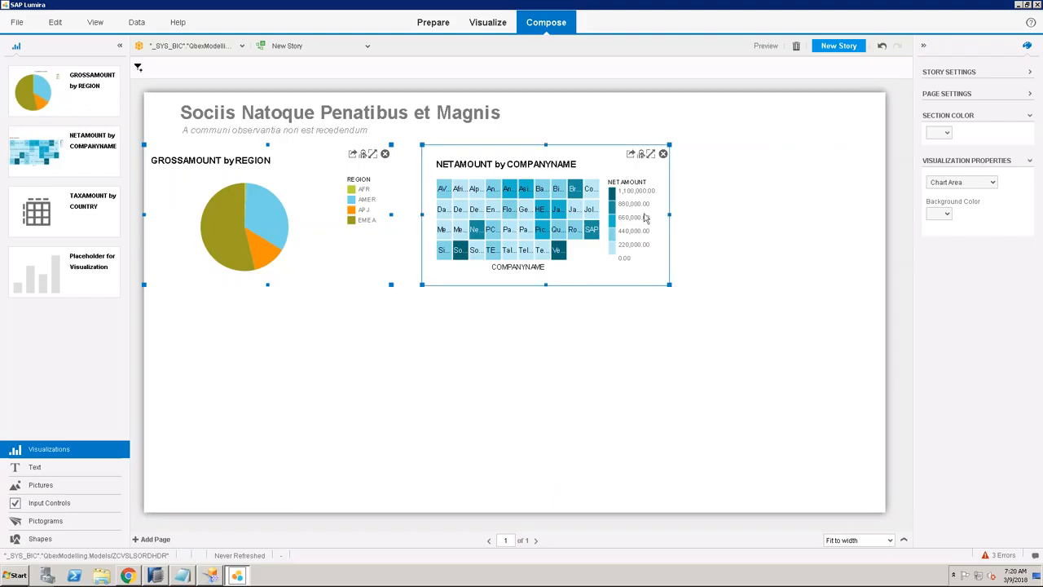
left_click_drag(669, 216, 854, 215)
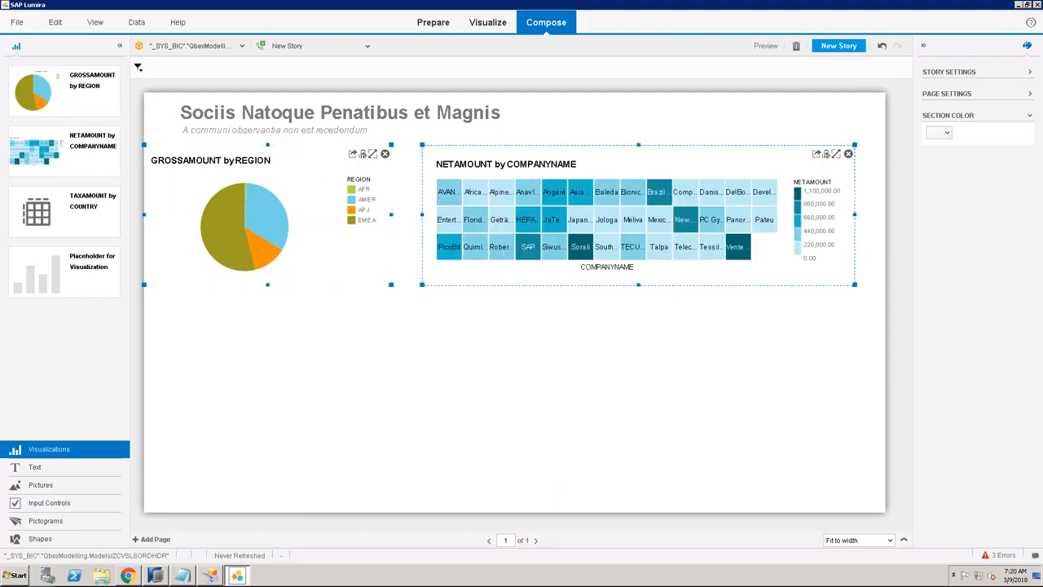
left_click(643, 282)
left_click_drag(638, 284, 640, 337)
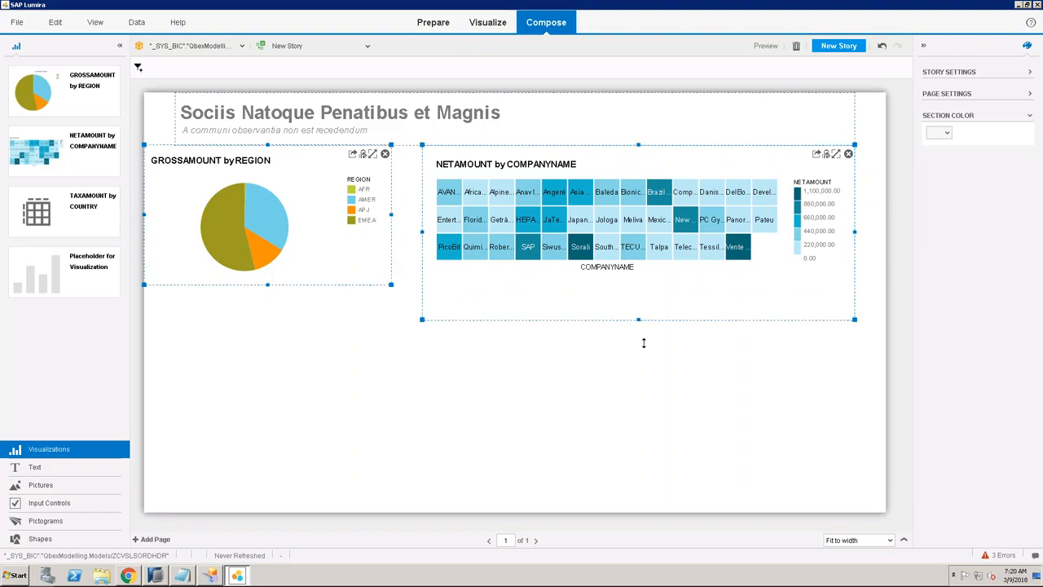
Place the TAXAMOUNT by COUNTRY crosstab below the pie chart on the story page and increase its height.
left_click_drag(59, 206, 247, 364)
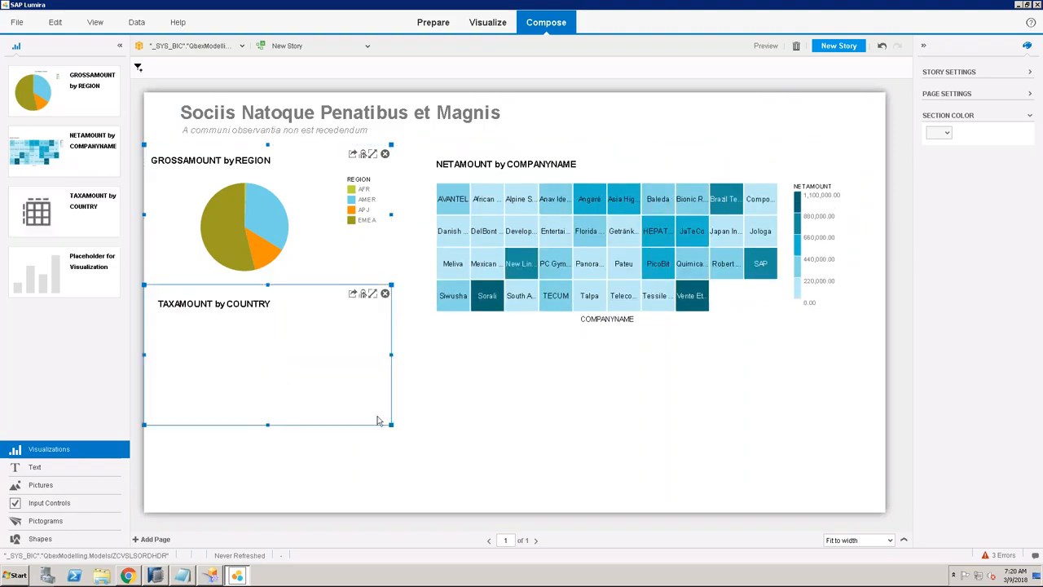
mouse_move(391, 425)
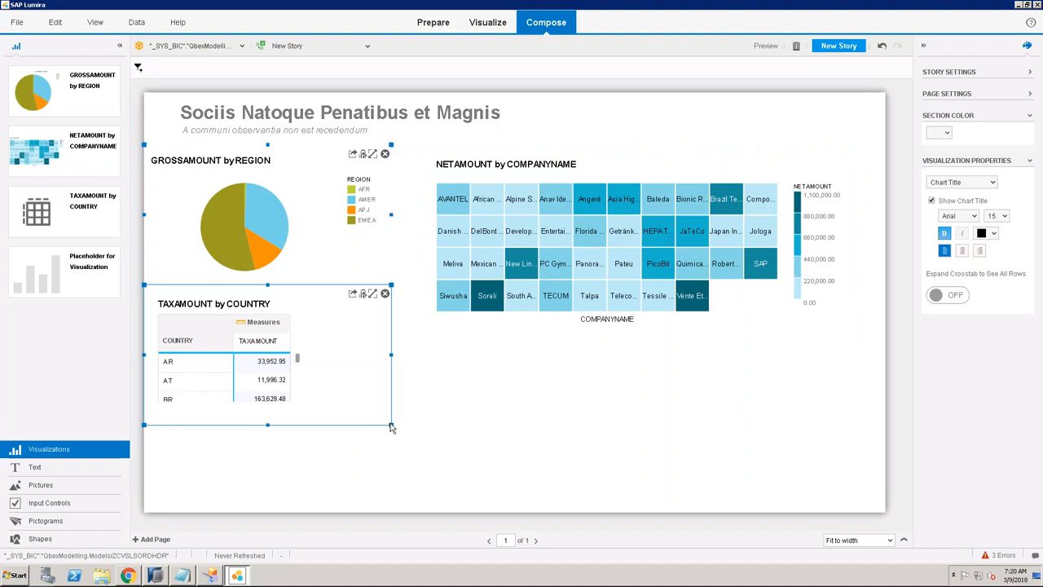
left_click_drag(267, 424, 271, 493)
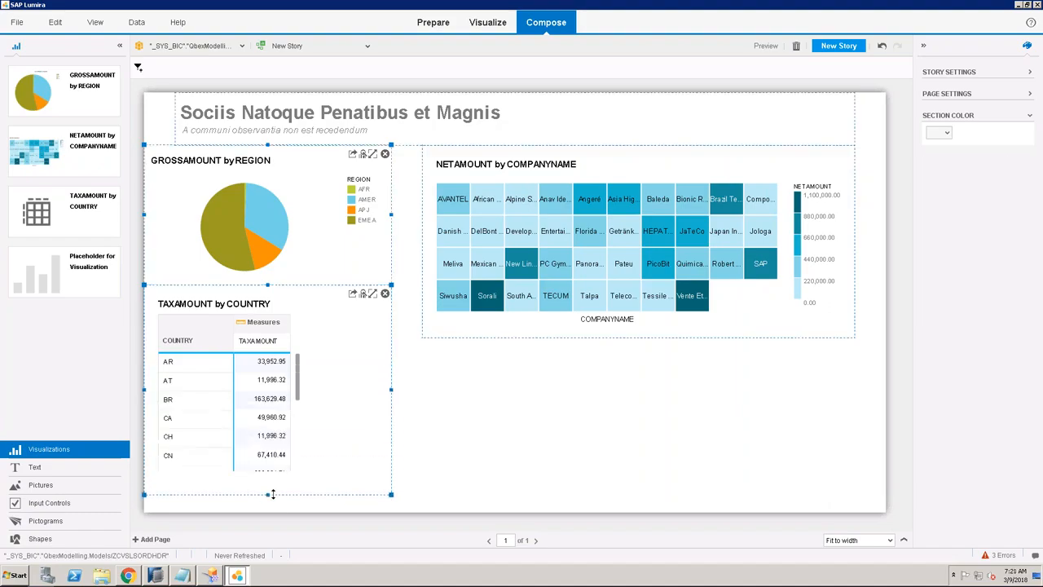
left_click(300, 400)
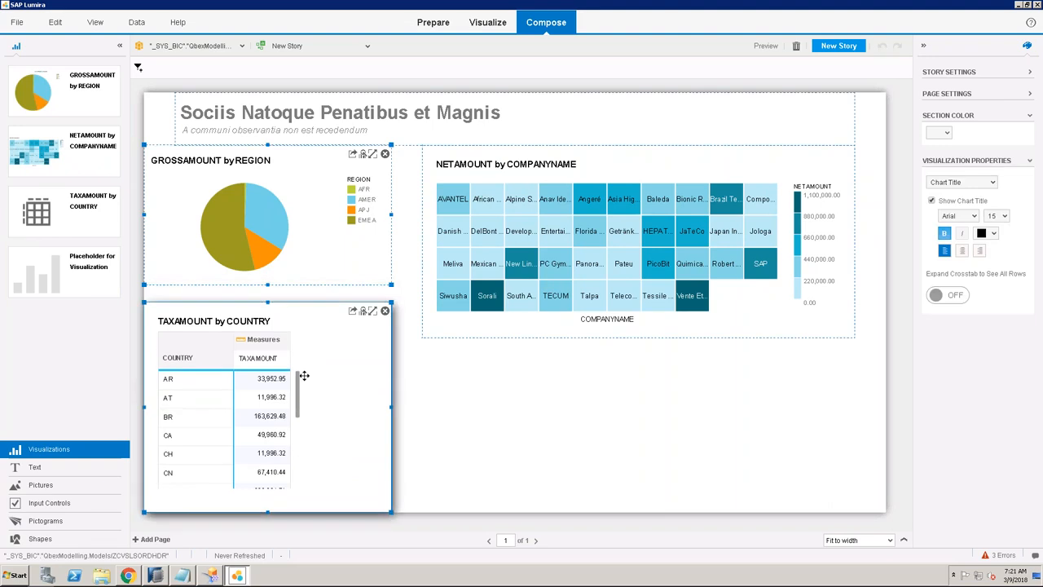
left_click(512, 405)
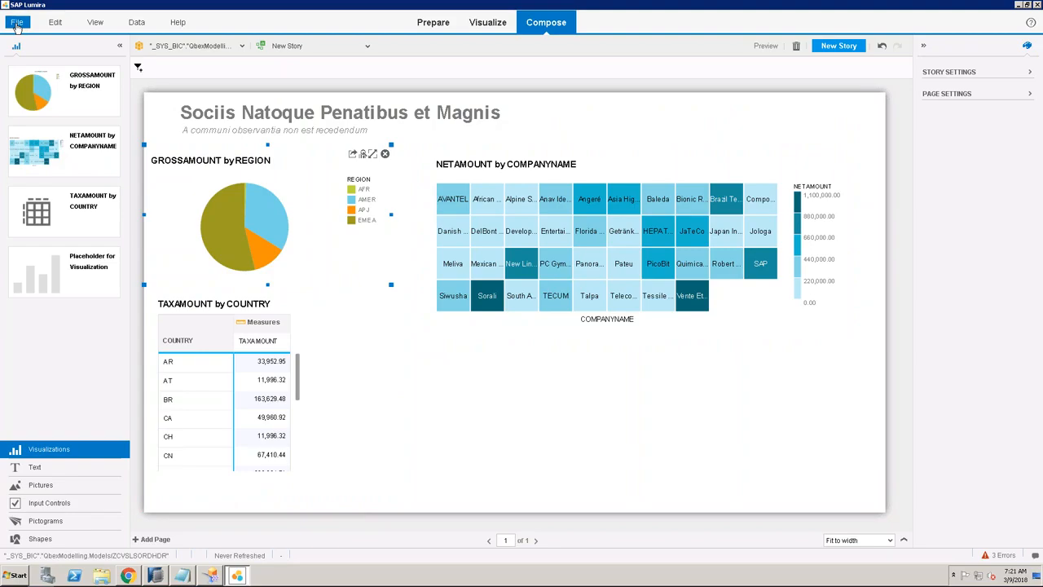
left_click(17, 24)
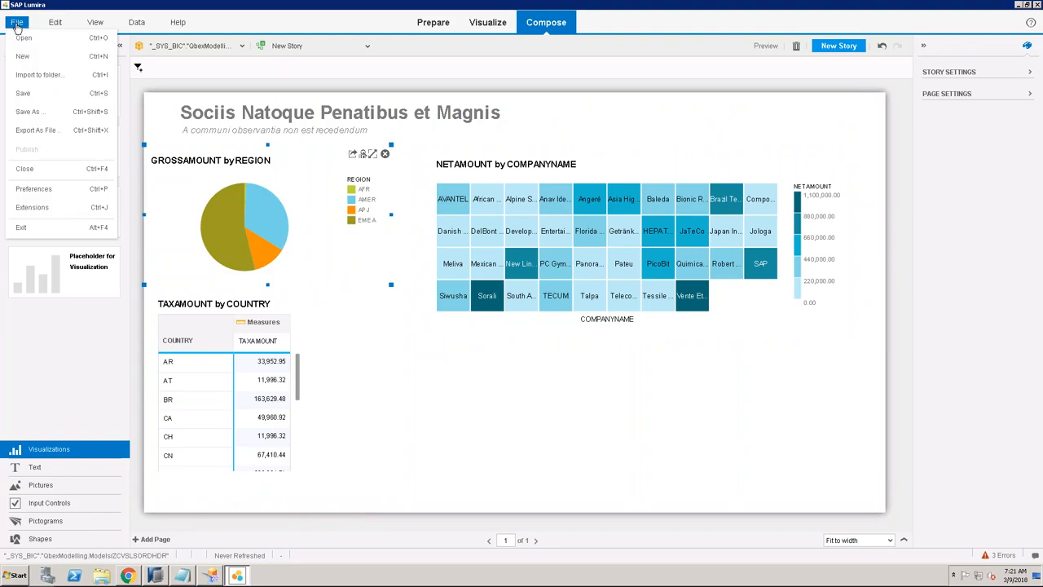
left_click(35, 115)
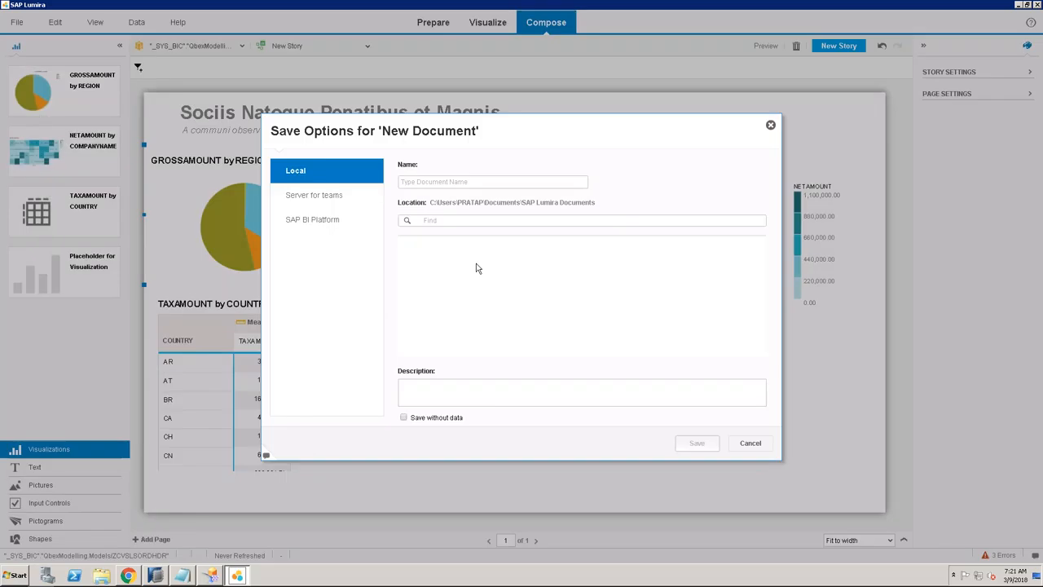
left_click(324, 227)
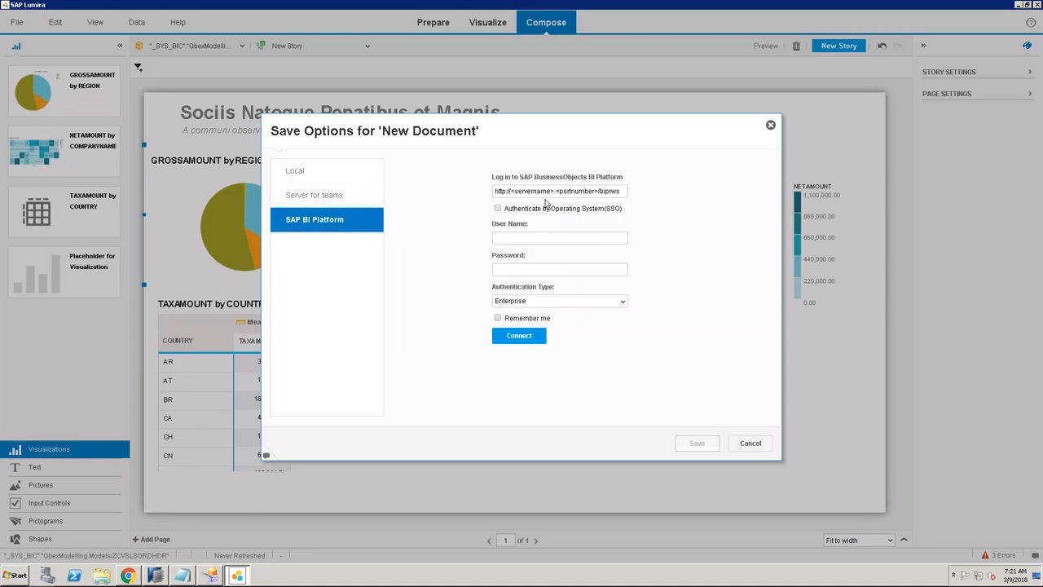
left_click_drag(553, 191, 514, 191)
key("Delete")
key("Delete")
key("Delete")
type("gns.sap.com:")
left_click_drag(594, 190, 554, 189)
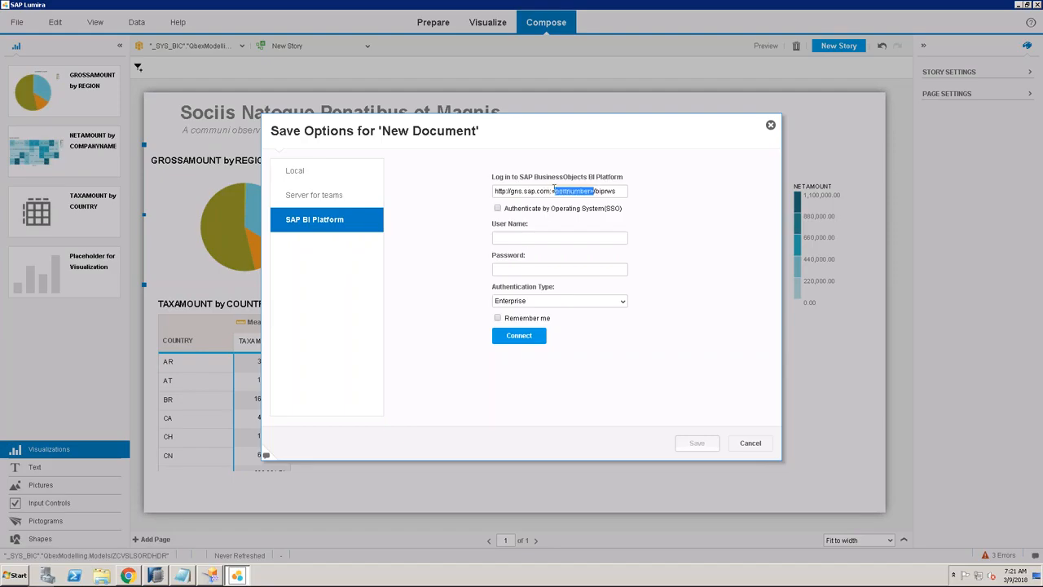
type("6400")
Try to connect to the BI Platform with the user name and account password, with Remember me enabled, and cancel the save.
type("han")
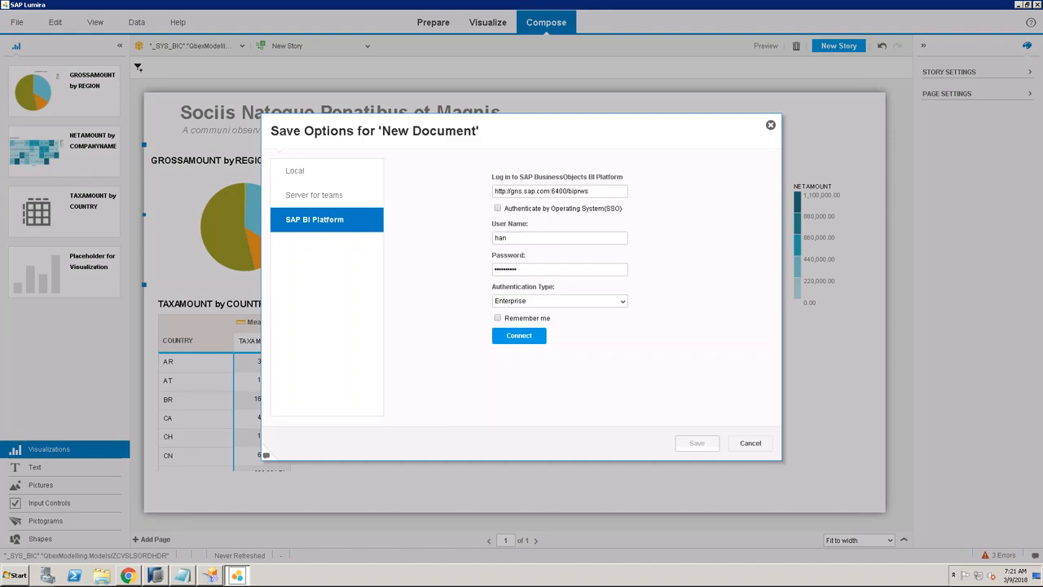
left_click(497, 318)
left_click(519, 335)
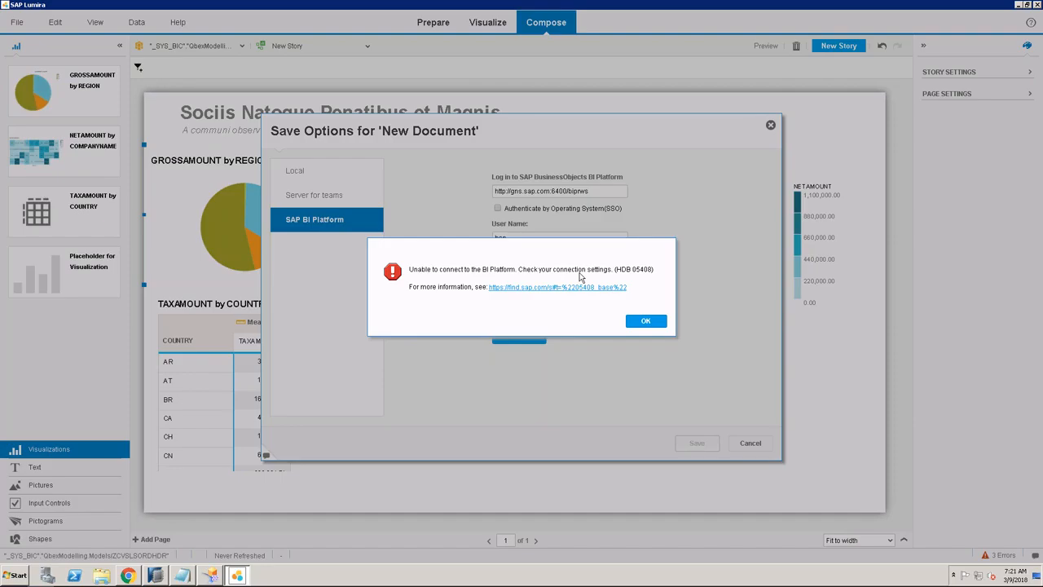
left_click(652, 322)
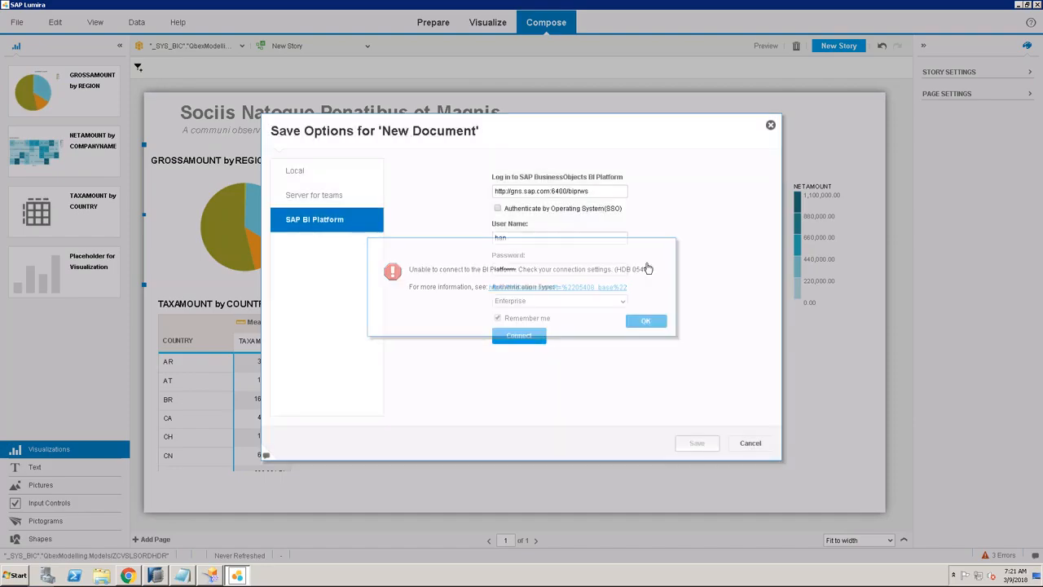
left_click_drag(589, 191, 571, 191)
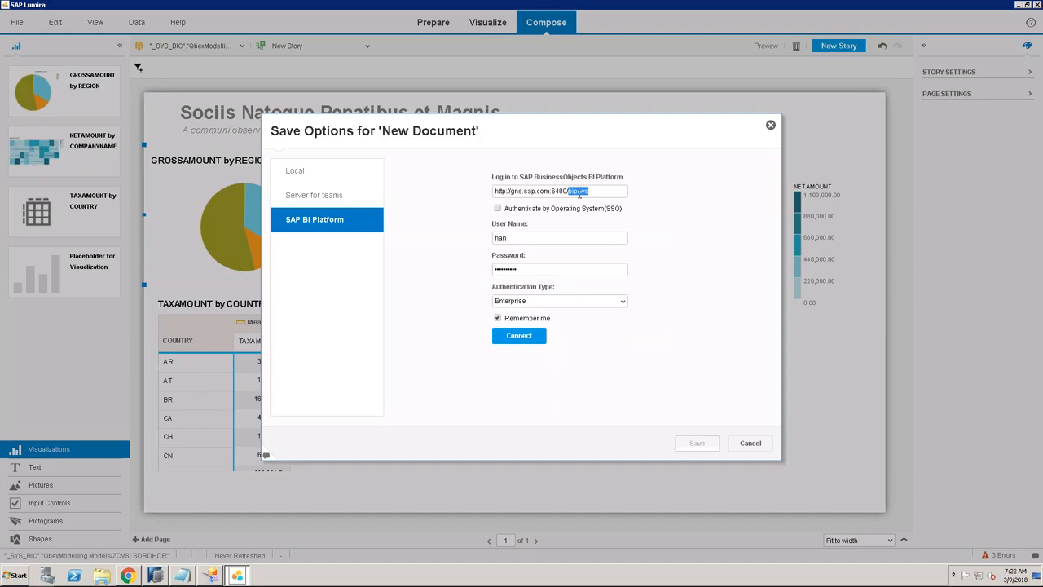
mouse_move(635, 3)
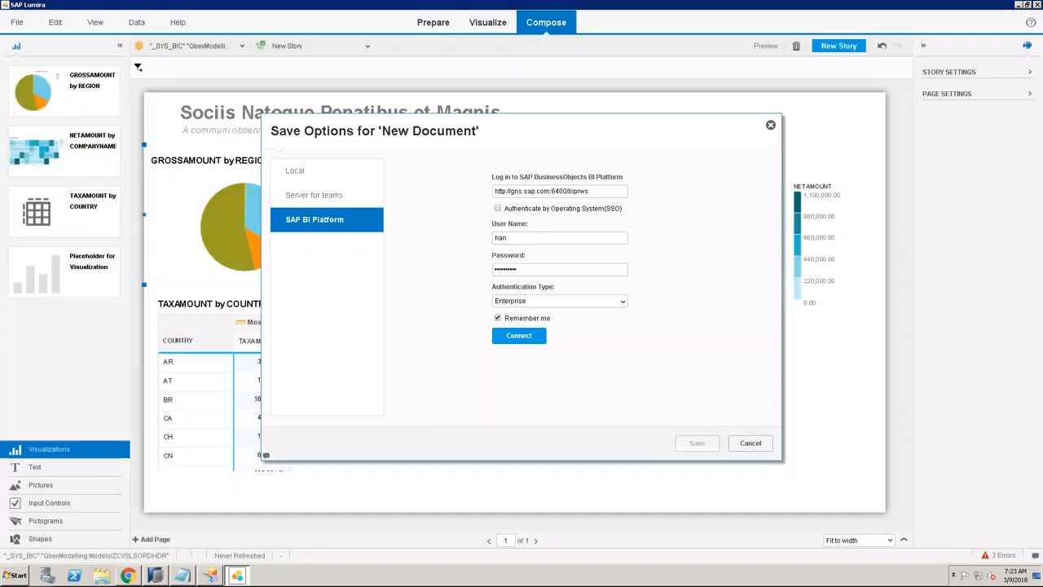
left_click(750, 443)
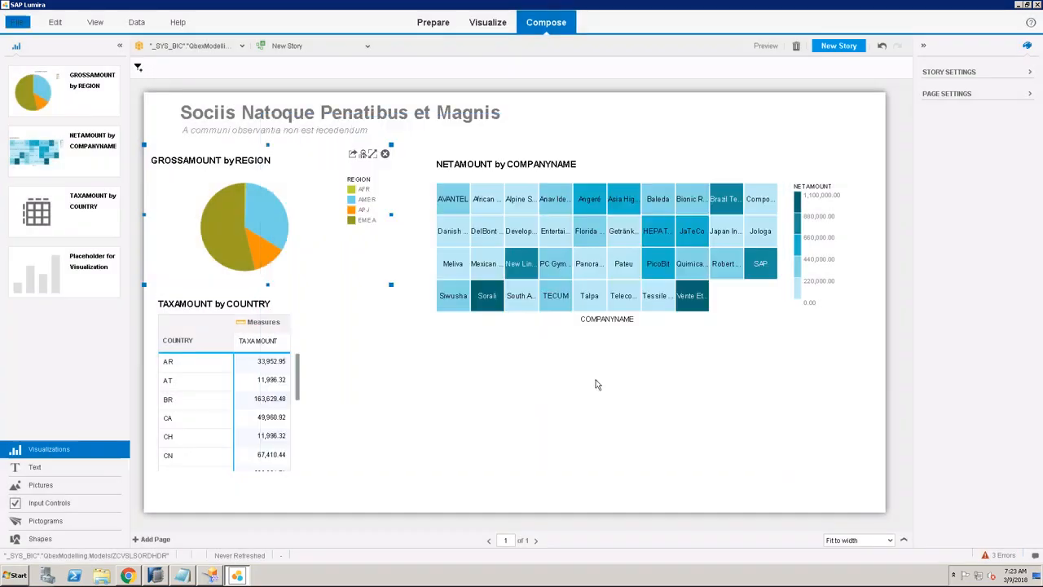
Check the SAP BI Platform URL in the network preferences and leave the preferences without changes.
left_click(20, 23)
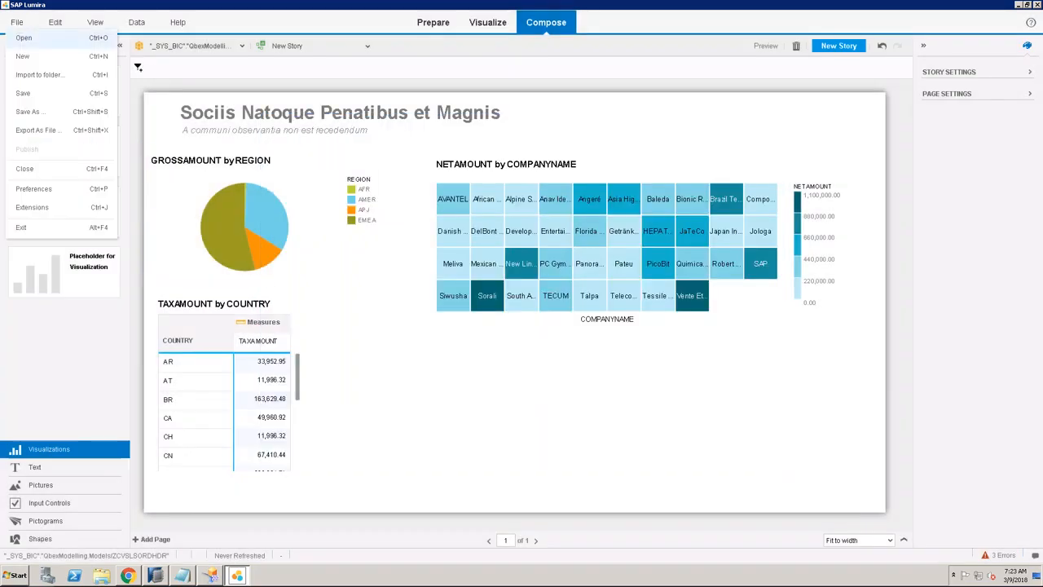
left_click(49, 188)
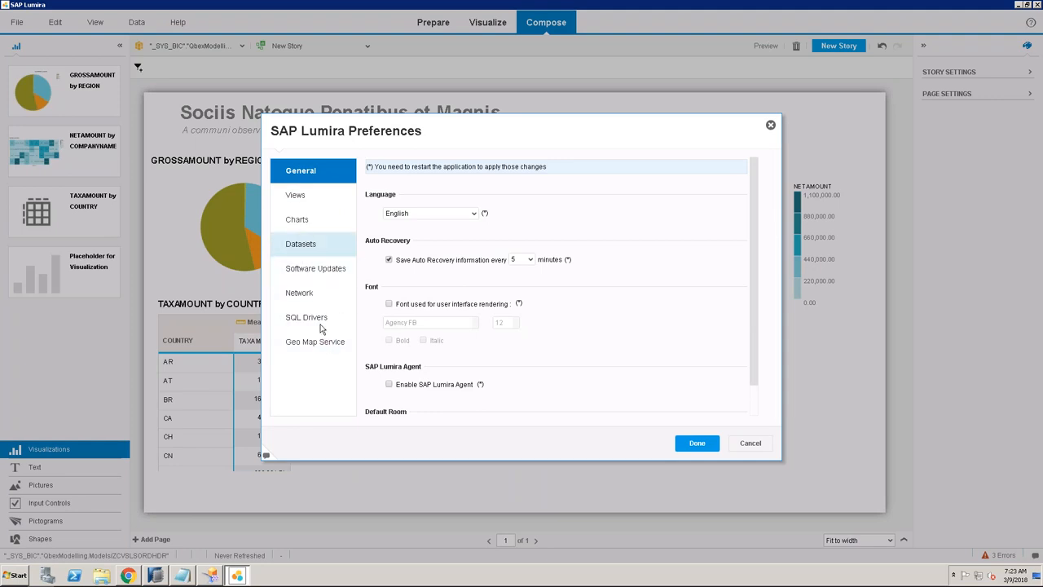
left_click(321, 297)
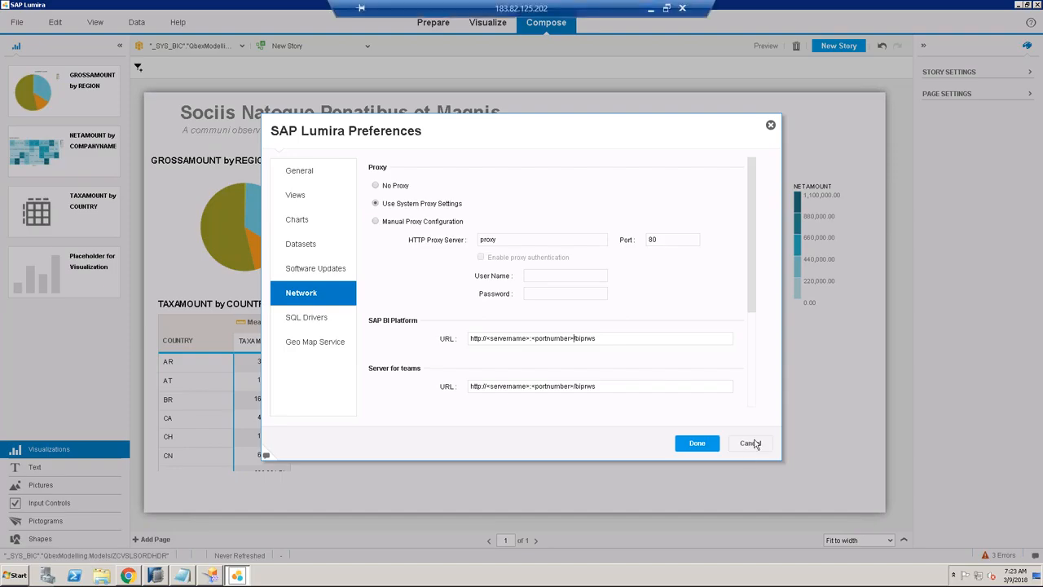
left_click(682, 8)
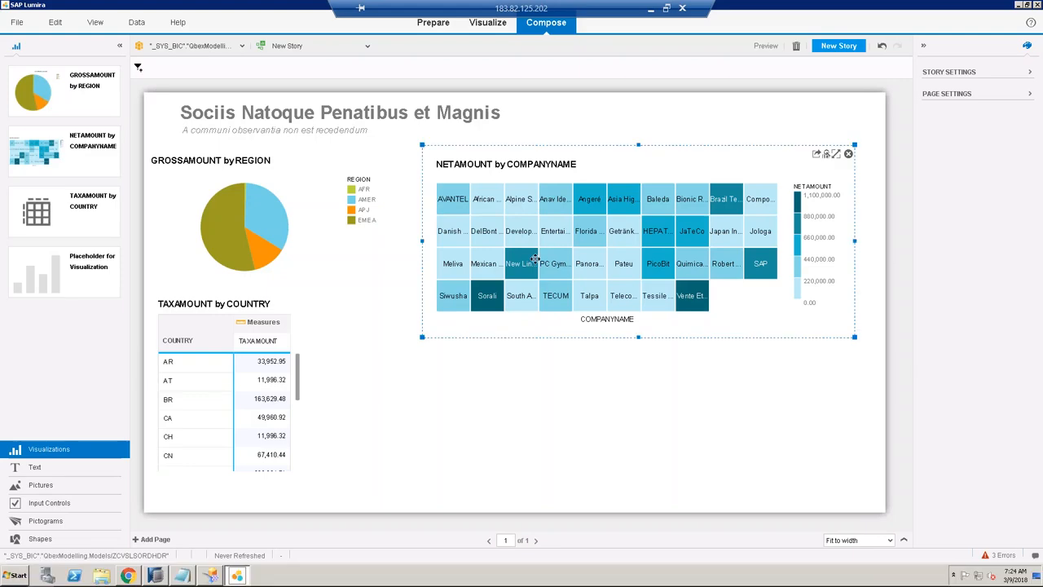
left_click(11, 24)
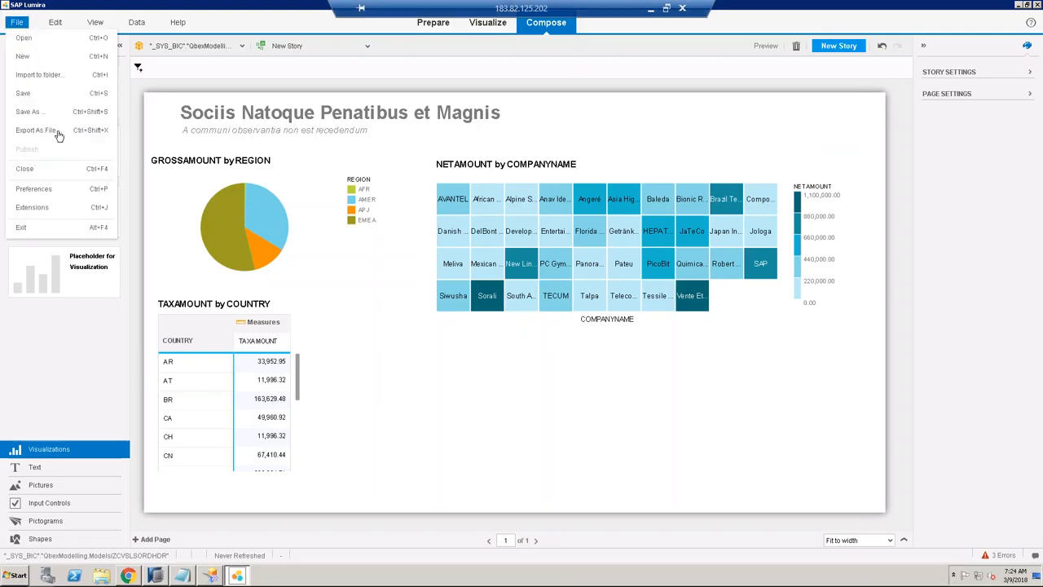
left_click(69, 114)
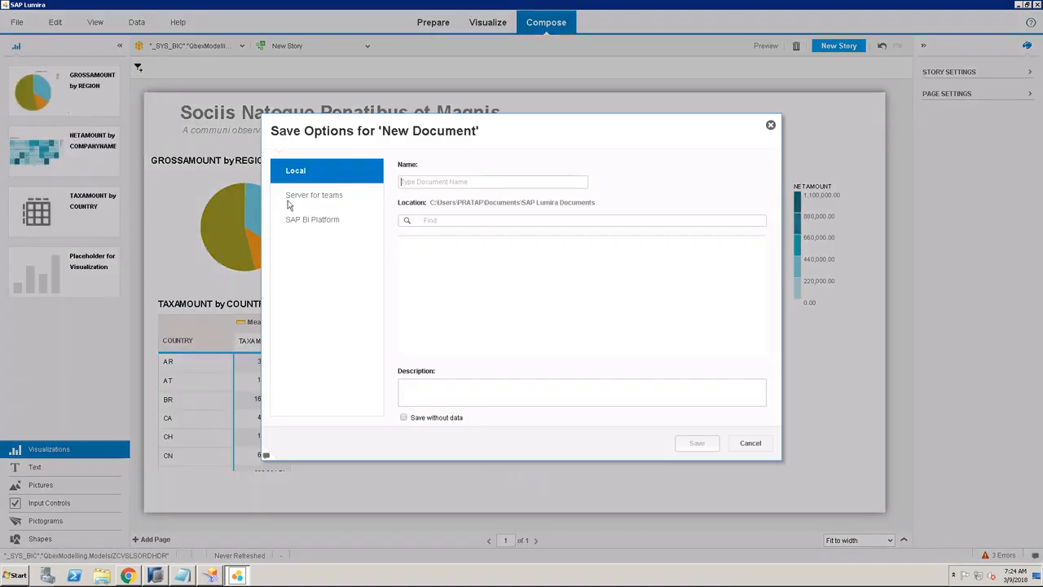
left_click(318, 221)
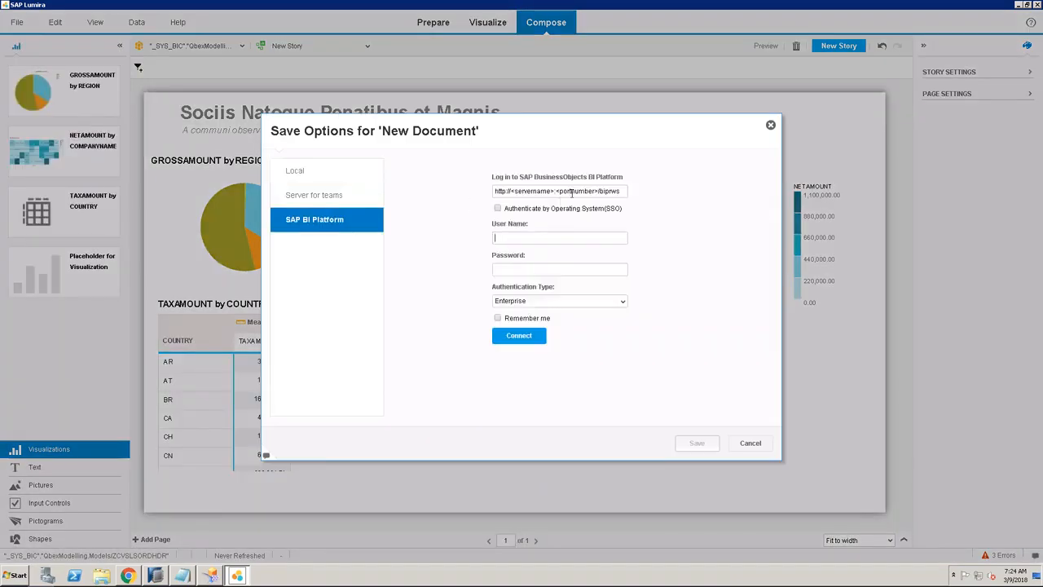
left_click_drag(554, 191, 512, 186)
type("gms.sap.com:")
left_click_drag(594, 191, 552, 190)
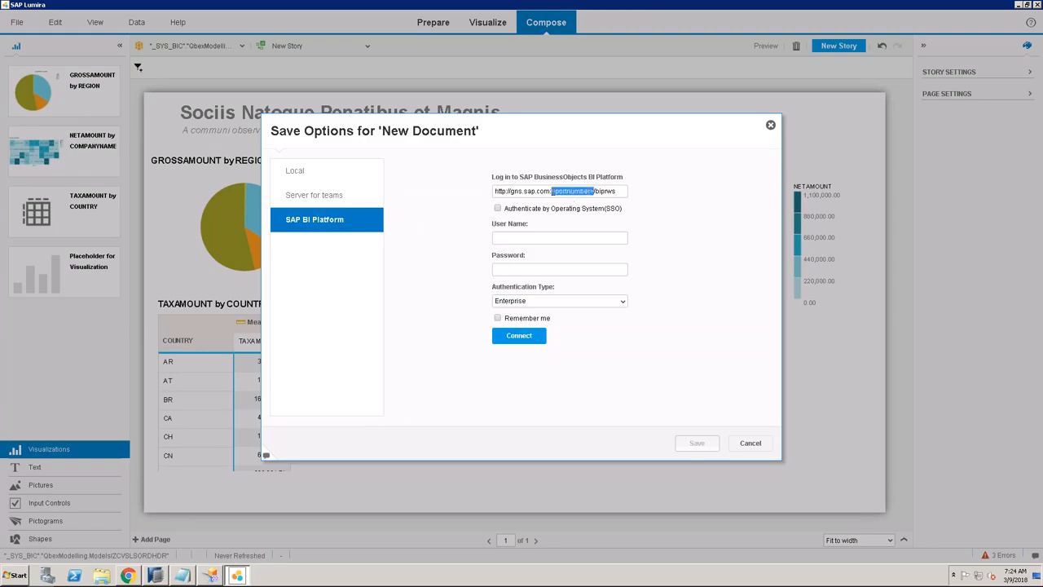
type("6405")
Connect to the BI Platform with the user name and account password, with Remember me enabled.
left_click(567, 236)
type("han")
key("Tab")
type("•••••••••")
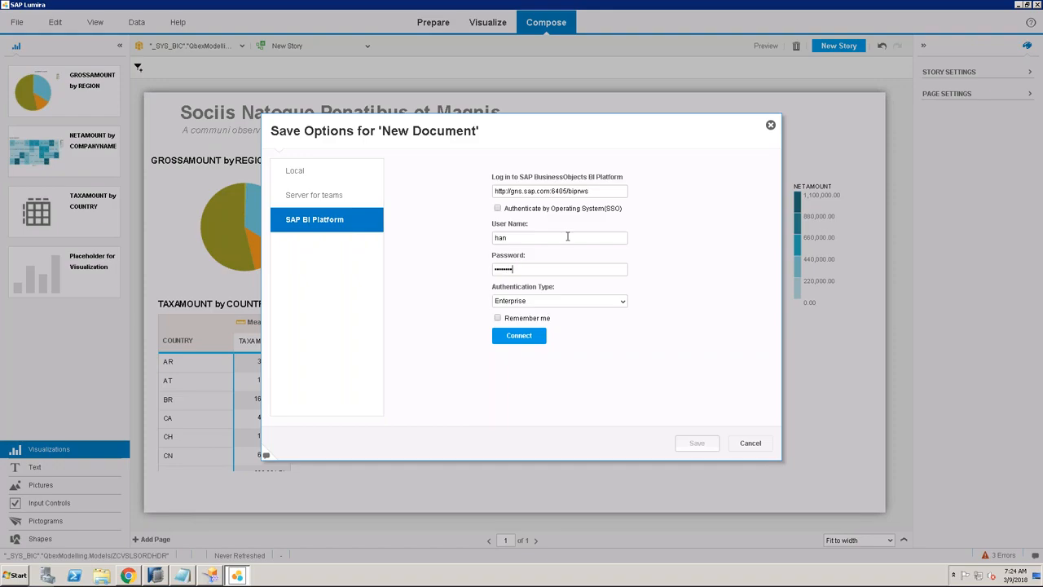
type("•")
left_click(498, 318)
left_click(499, 335)
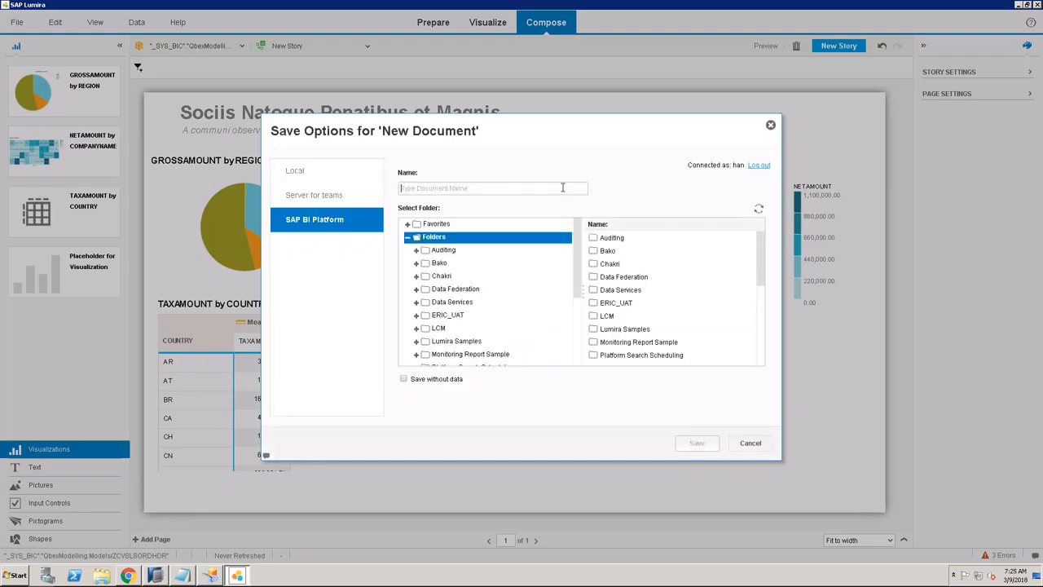
Save the document as Lumira Sample Doc in the Qbex folder of the BI Platform.
left_click_drag(578, 268, 580, 315)
left_click(441, 308)
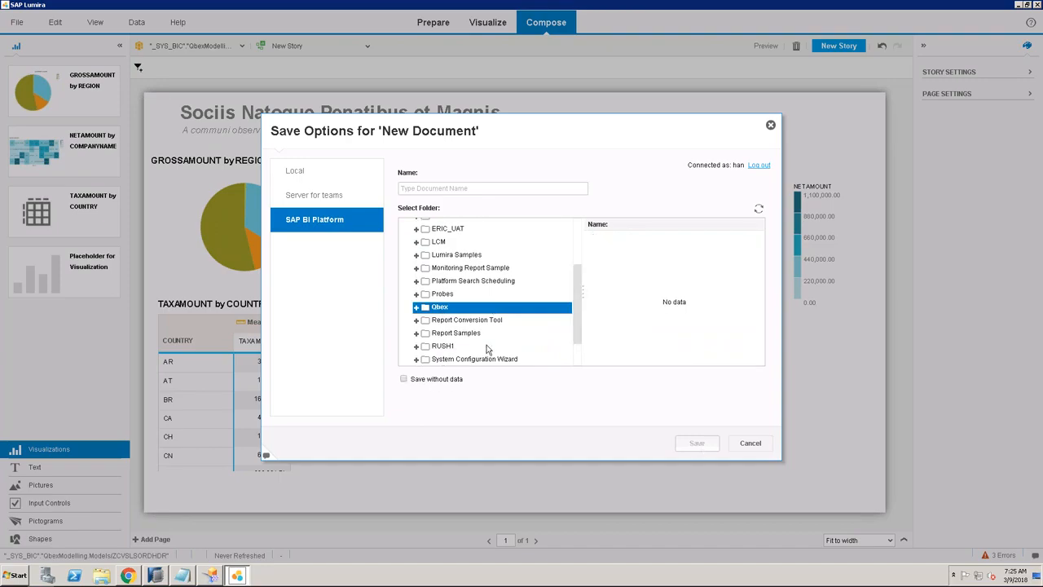
left_click(416, 307)
left_click(462, 190)
type("L")
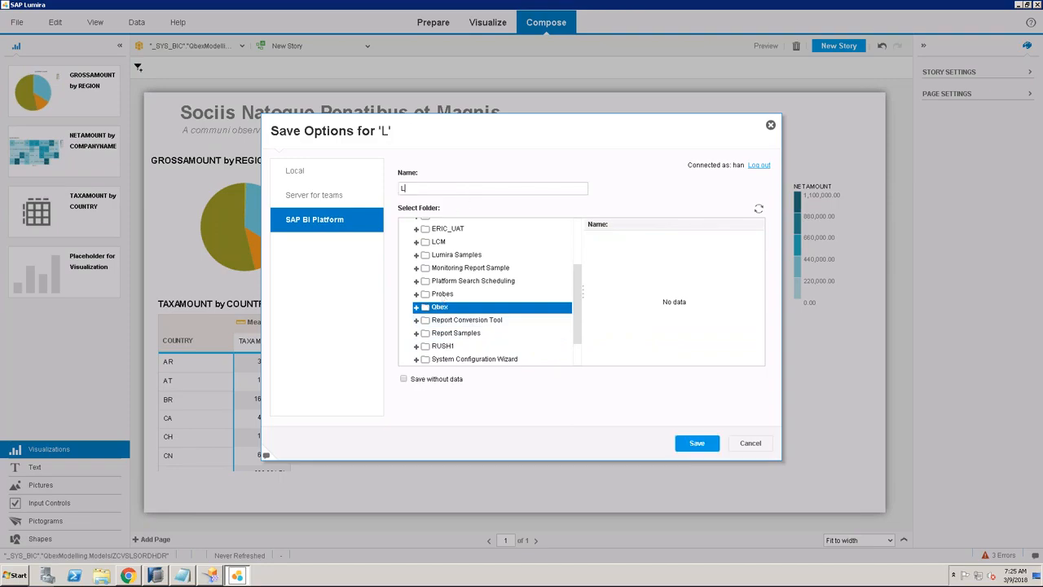
type("umira Sample Doc")
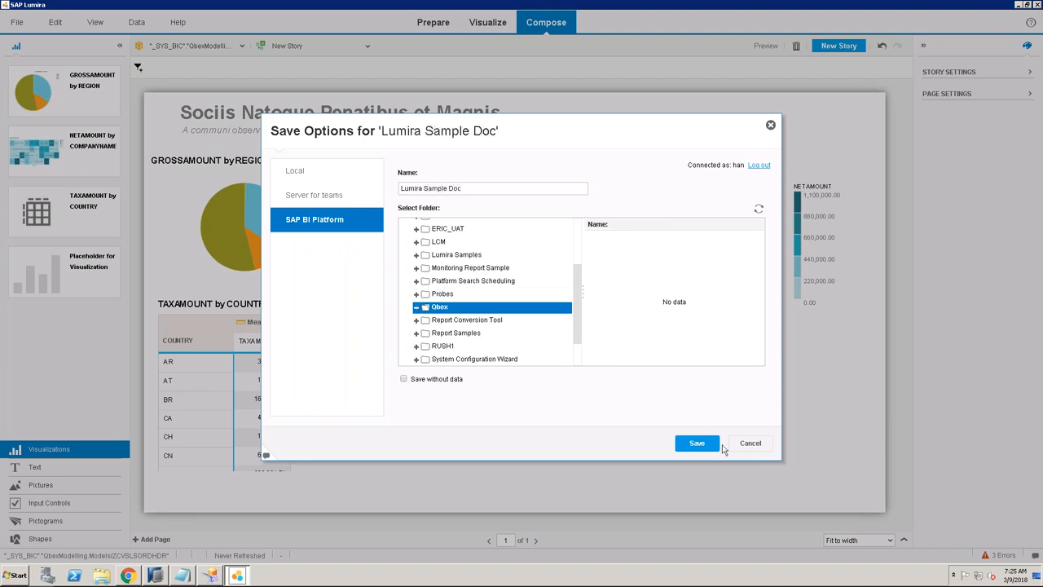
left_click(701, 445)
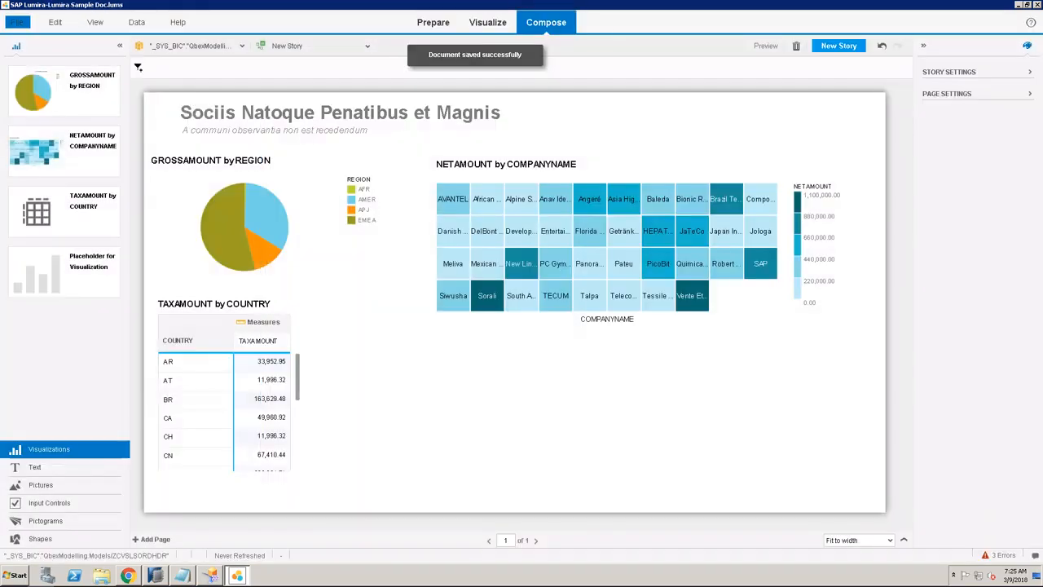
Switch to the BI launch pad in Chrome, close the Sample DS App and refresh the Qbex folder's document list.
left_click(129, 576)
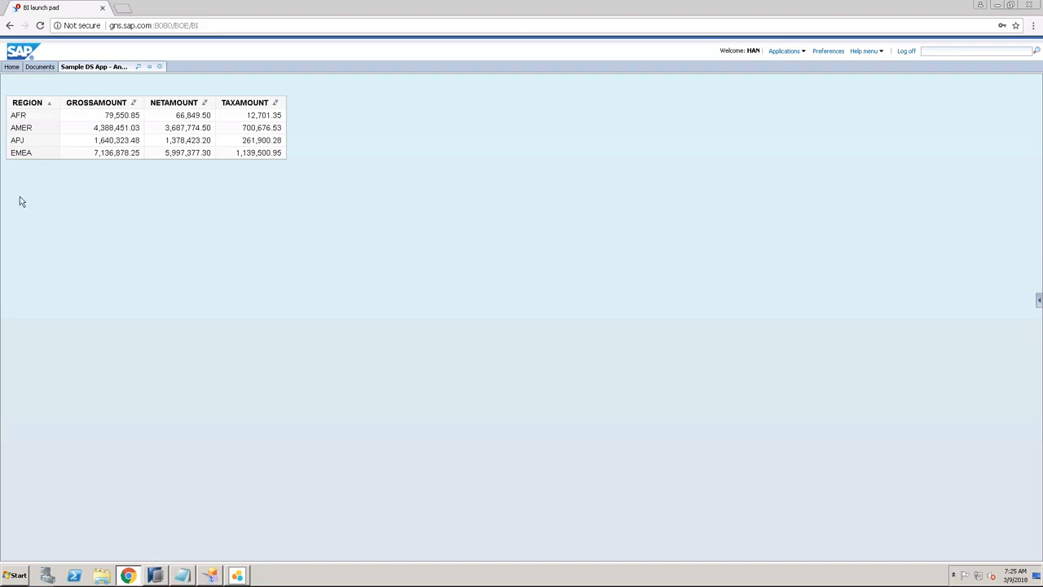
left_click(160, 66)
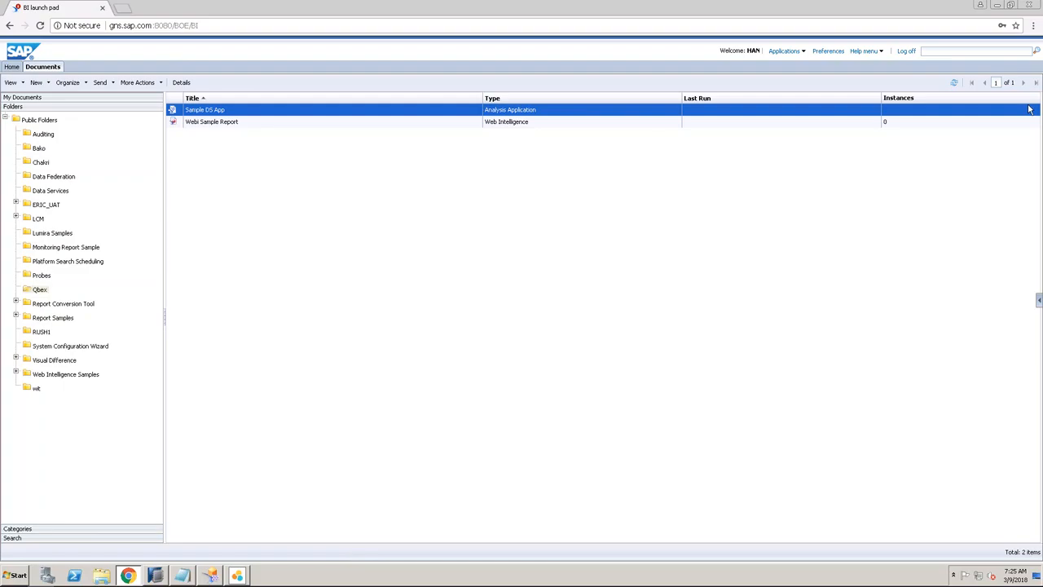
left_click(954, 82)
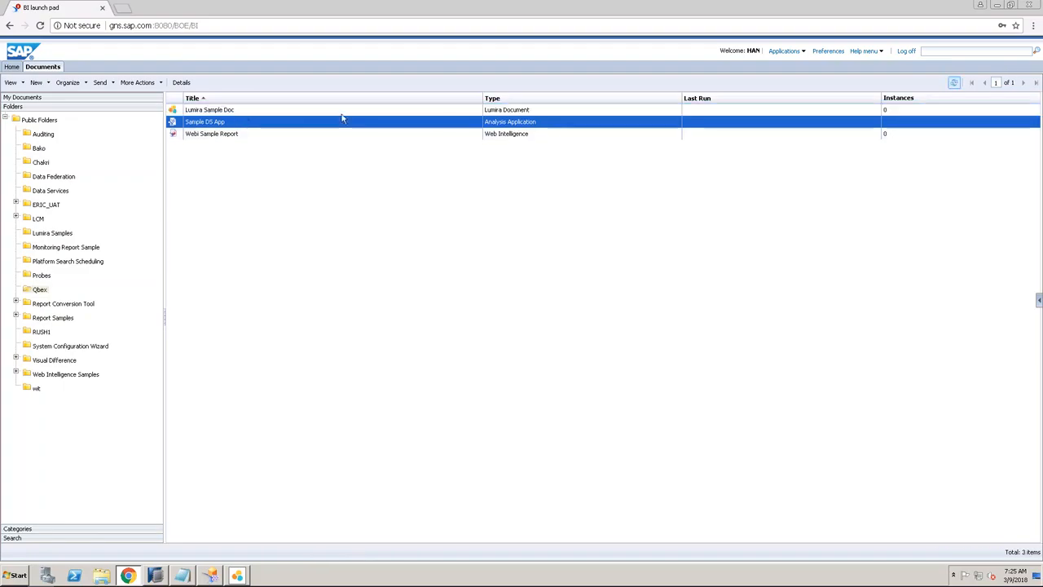
Open Lumira Sample Doc from the Qbex folder for viewing and look through its story page down to the crosstab.
left_click(243, 110)
right_click(247, 114)
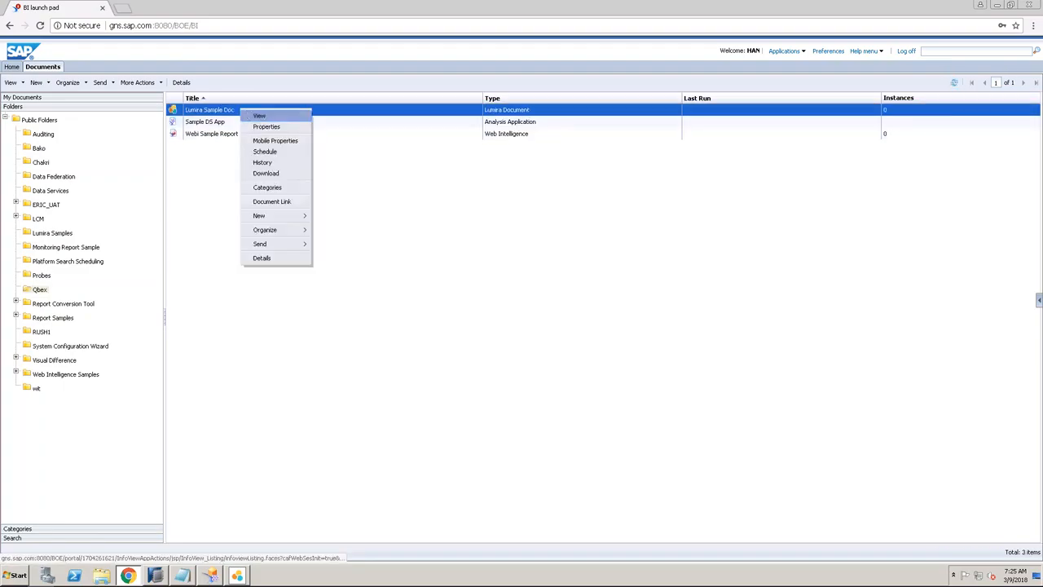
left_click(255, 116)
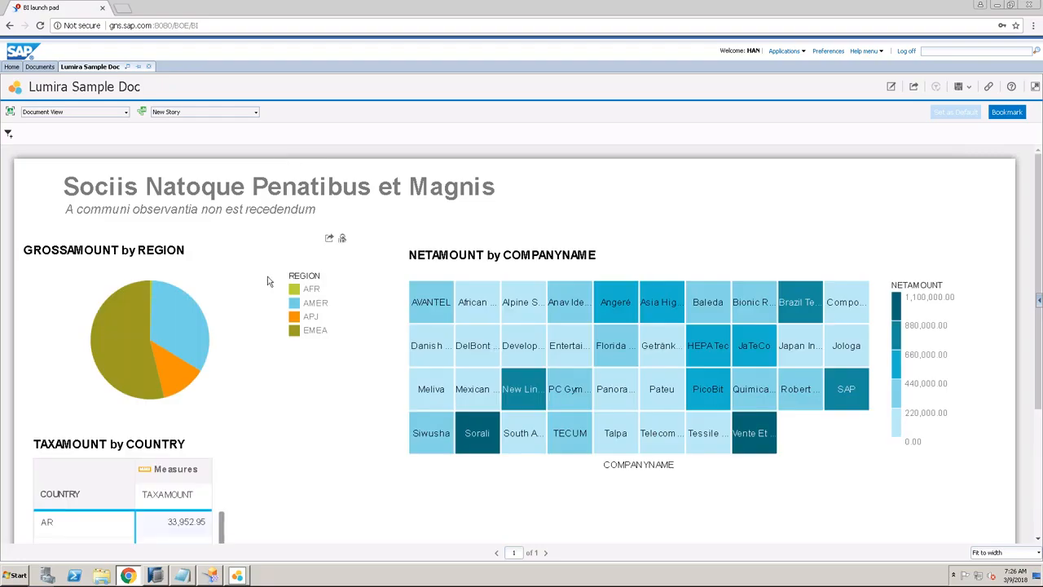
scroll(268, 282, "down", 1)
scroll(267, 281, "down", 3)
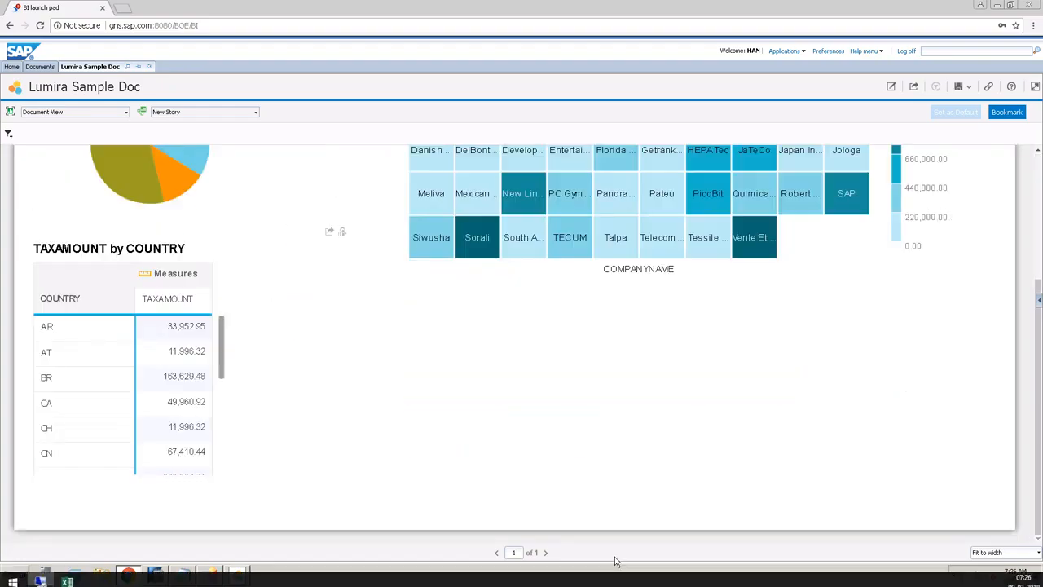
Look over the Lumira Sample Doc story page again from its charts to the crosstab, and return to SAP HANA Studio.
scroll(593, 477, "up", 4)
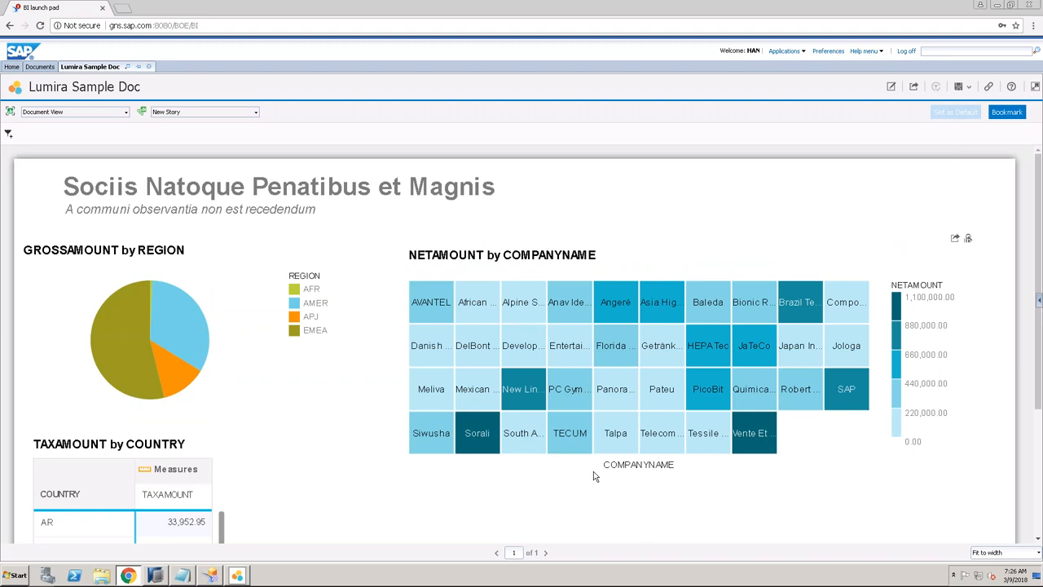
scroll(593, 477, "down", 4)
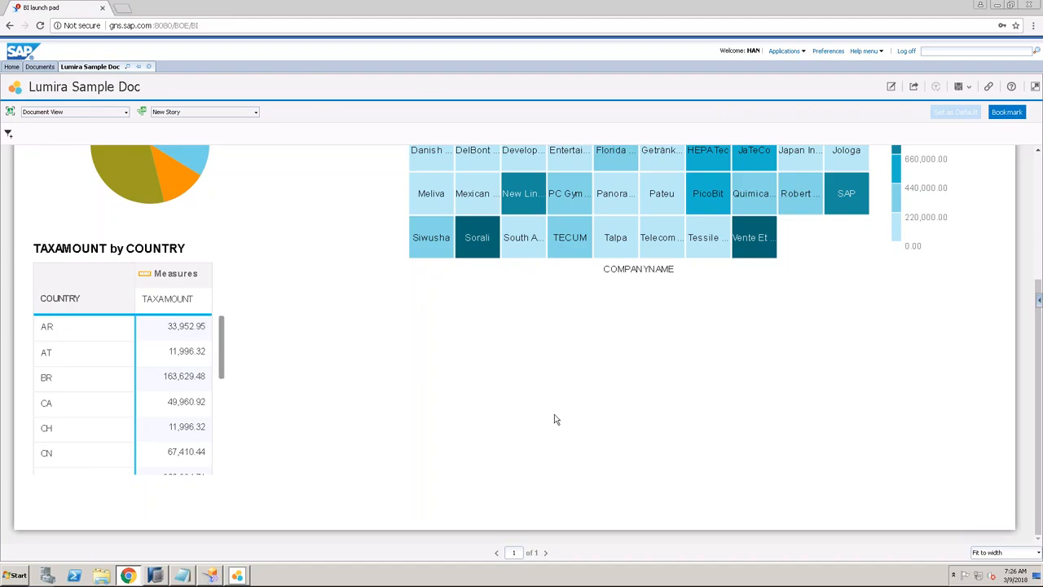
mouse_move(152, 184)
left_click(155, 575)
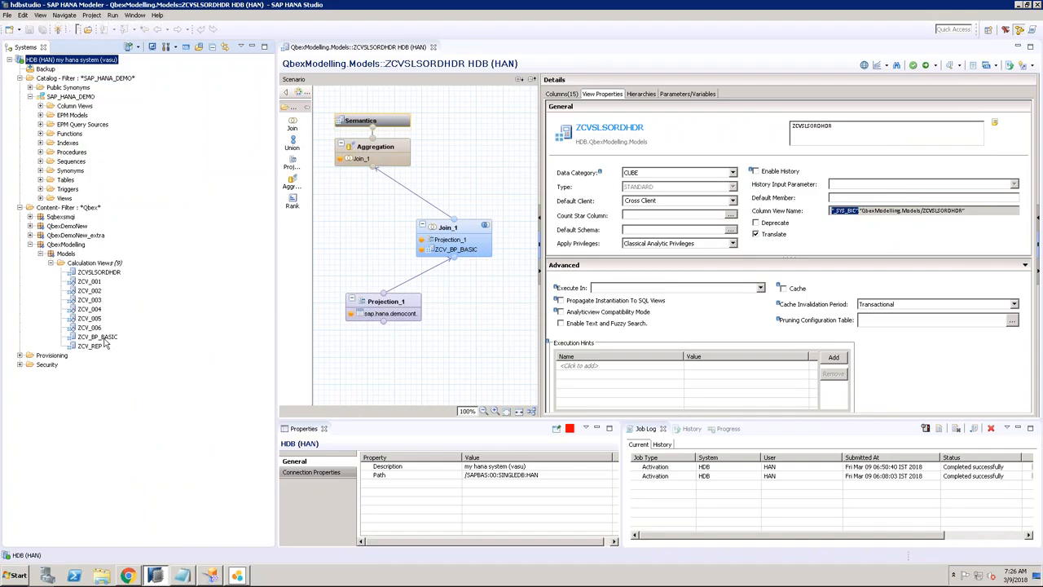
Close the SAP Lumira document and the Sample DS App in Design Studio, leaving SAP HANA Studio open.
mouse_move(235, 575)
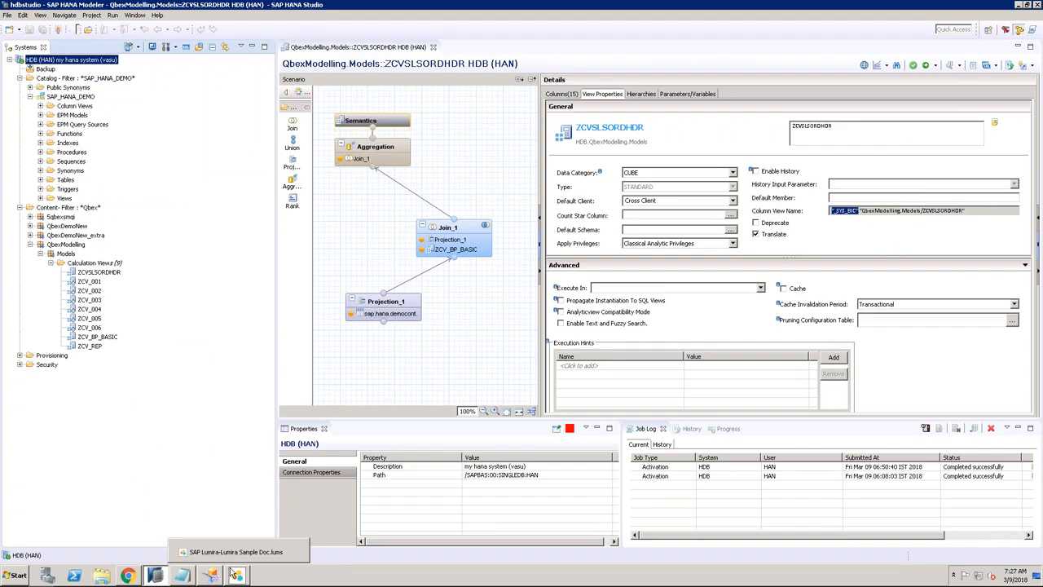
left_click(235, 575)
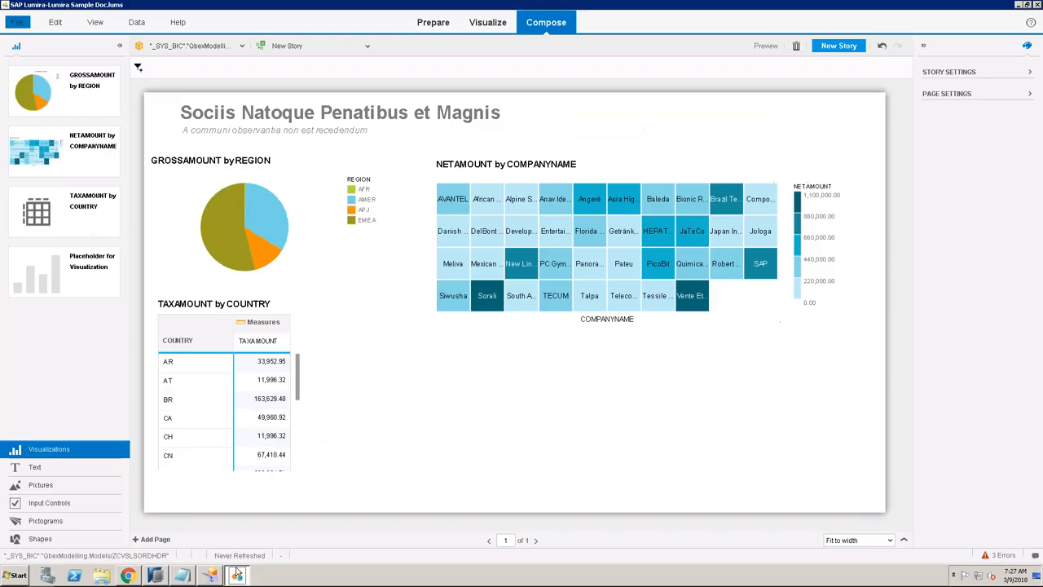
left_click(1037, 5)
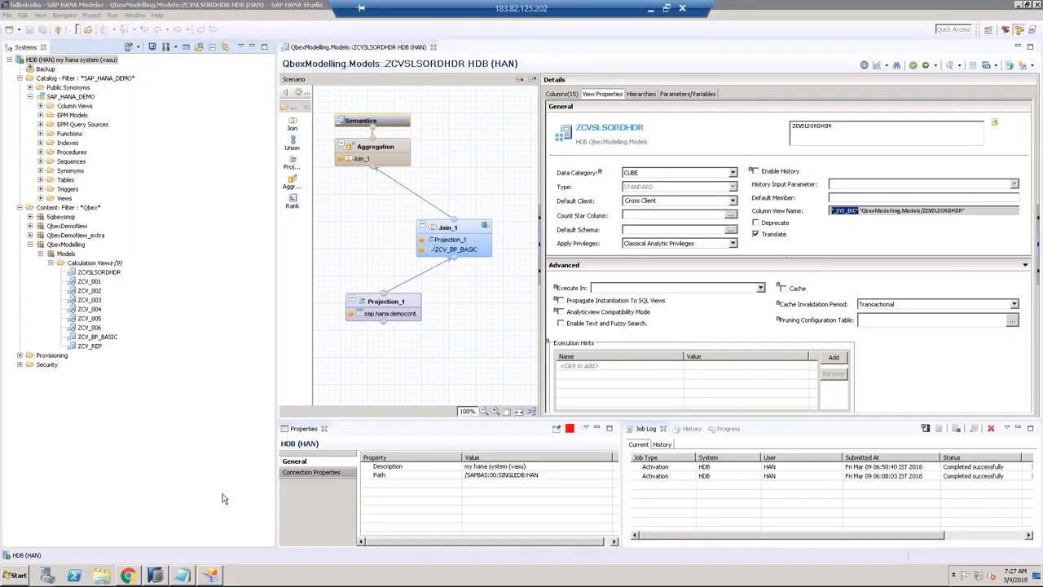
left_click(211, 575)
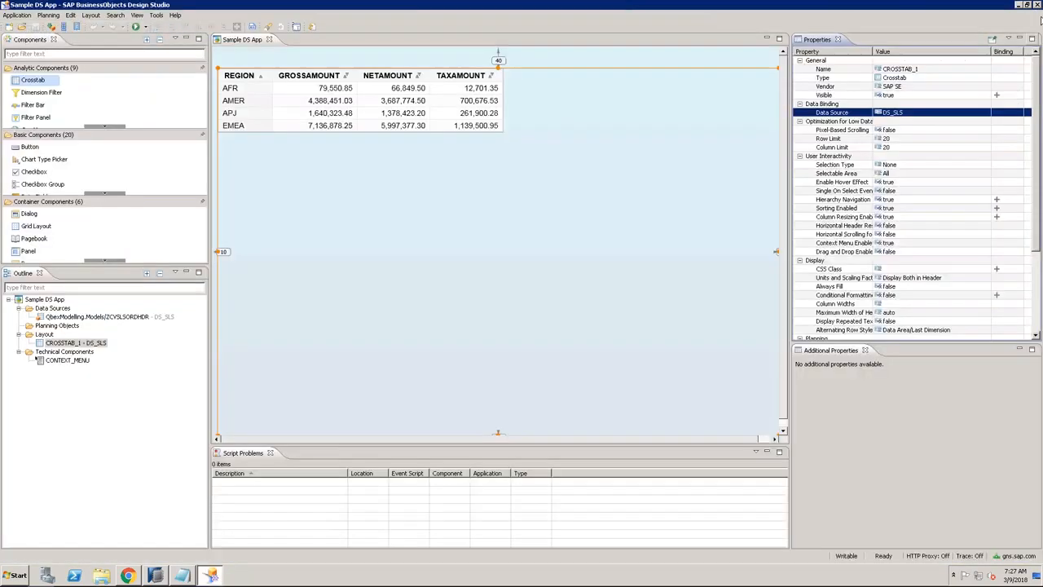
left_click(1037, 5)
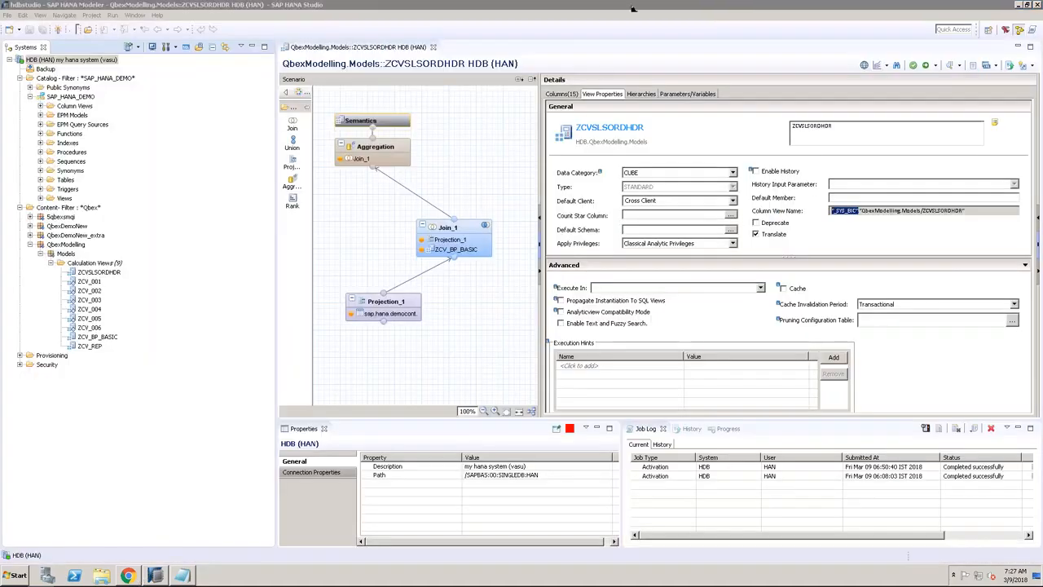
Minimize the remote desktop session and switch to the Google results page in the local Chrome browser.
left_click(651, 9)
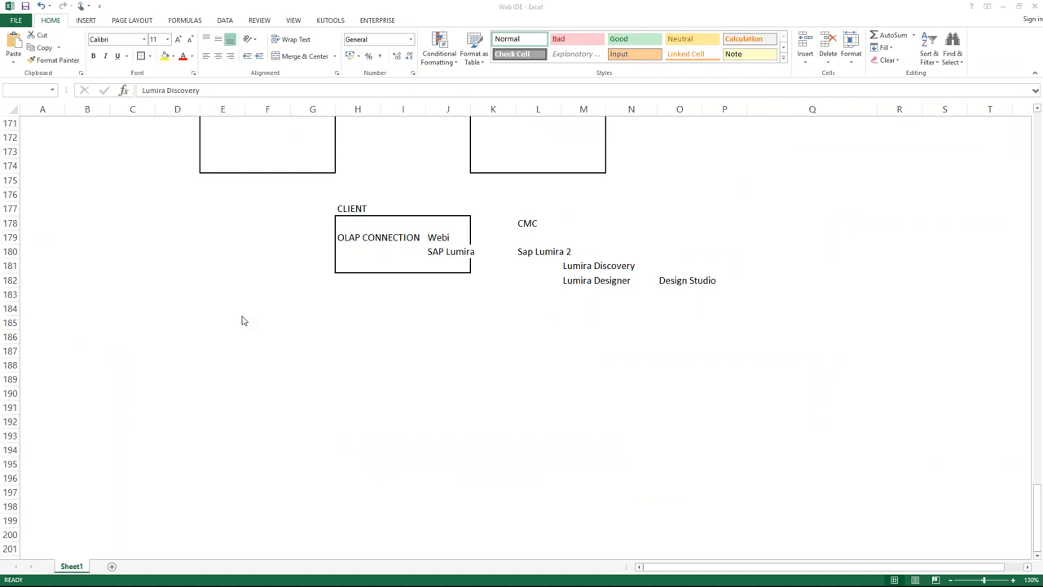
left_click_drag(0, 9, 364, 53)
double_click(372, 47)
Search Google for "sap business objects official tutorial".
triple_click(183, 59)
type("sa")
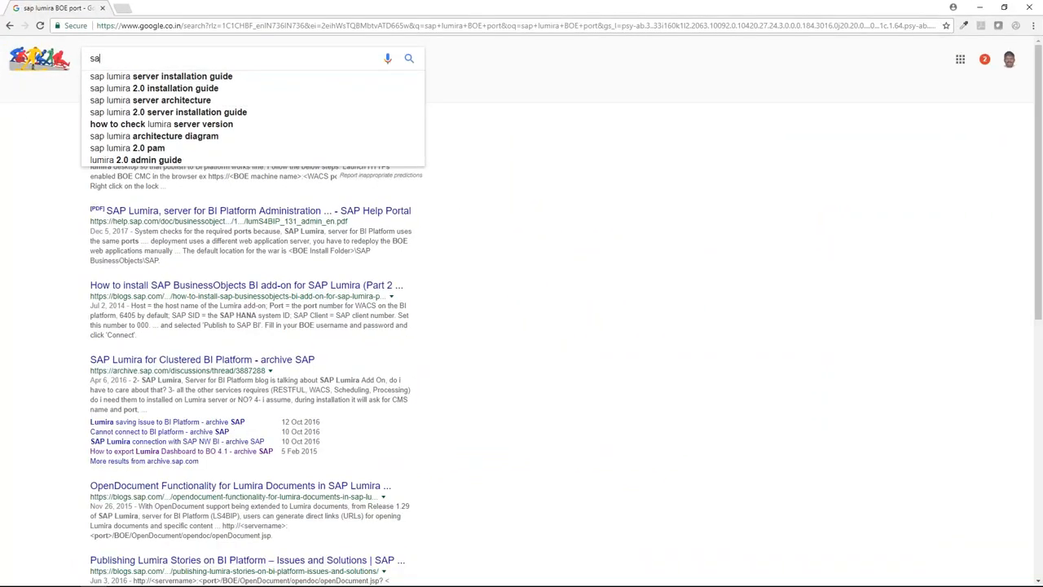
type("p business object ")
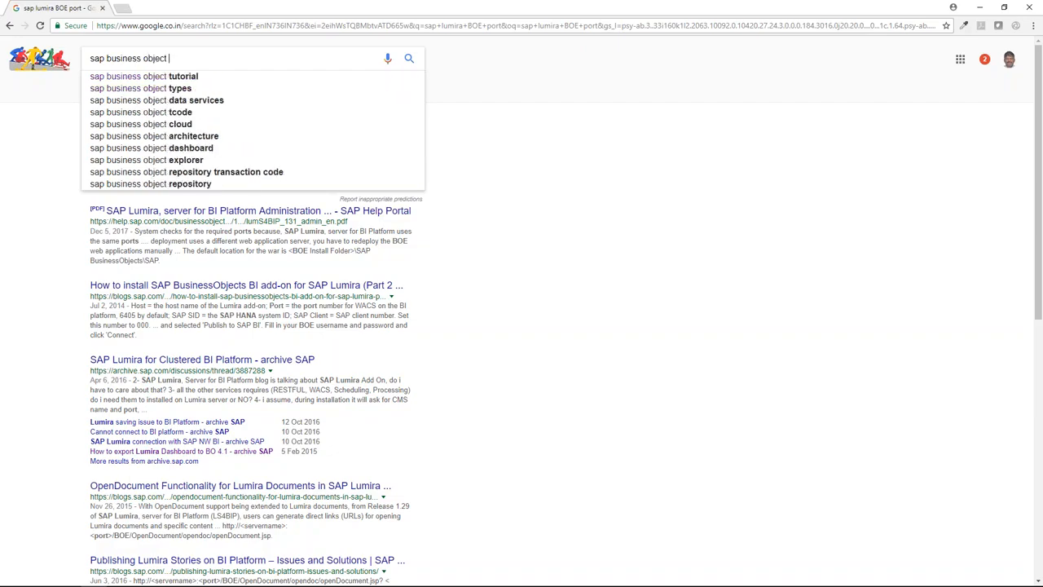
type("offu")
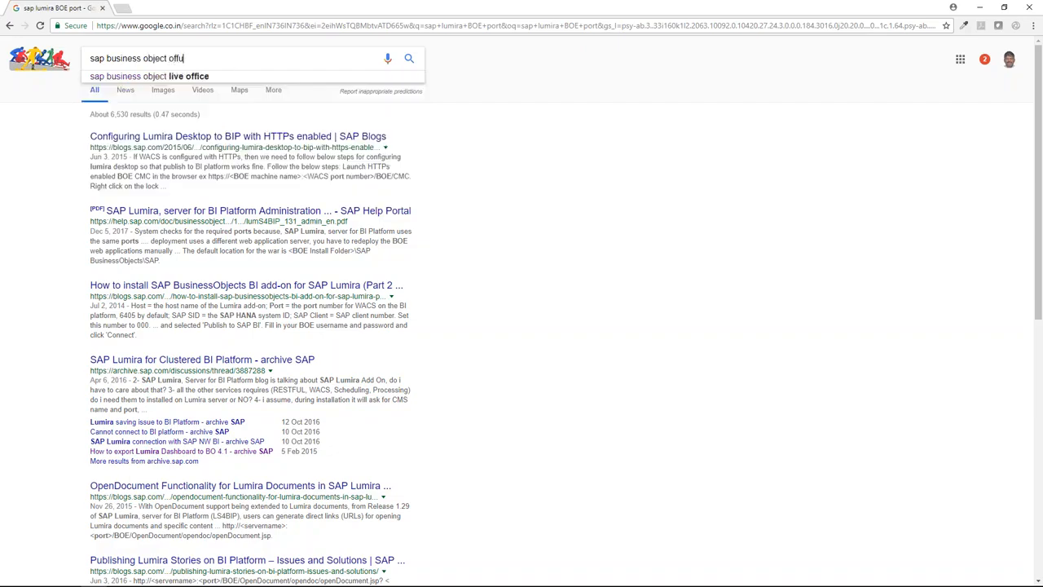
key("BackSpace")
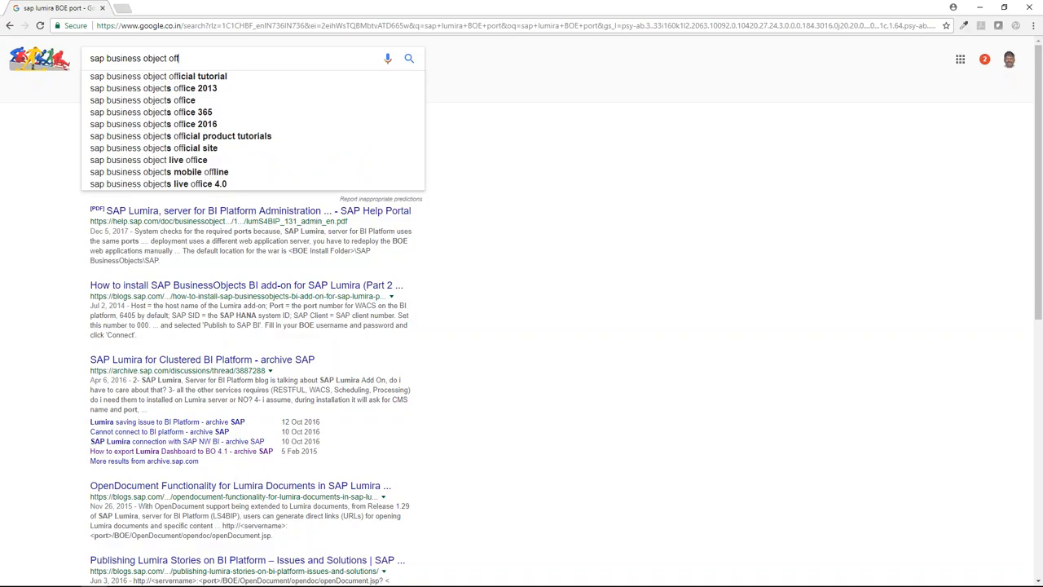
left_click(167, 79)
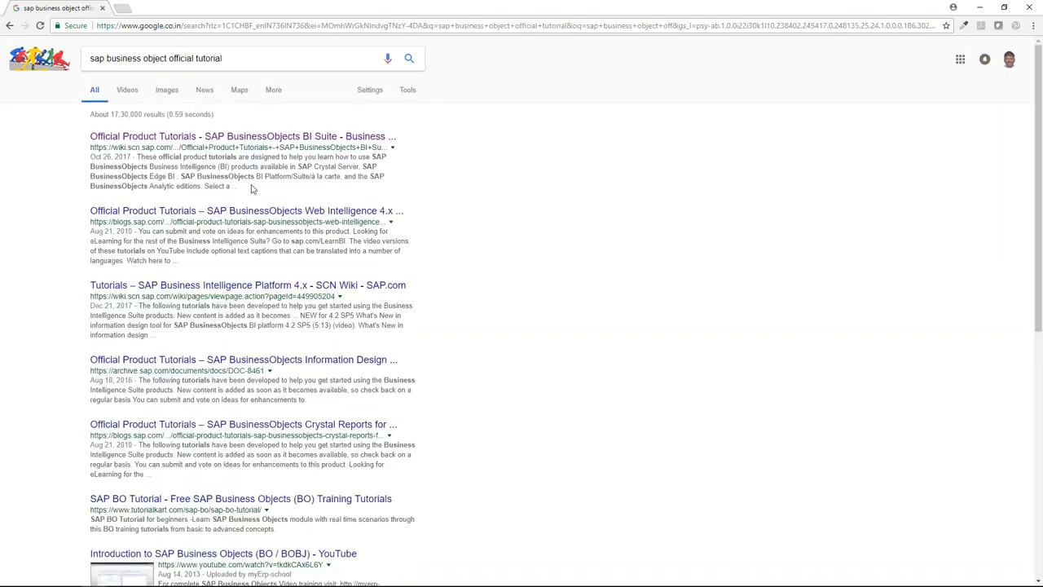
left_click(231, 57)
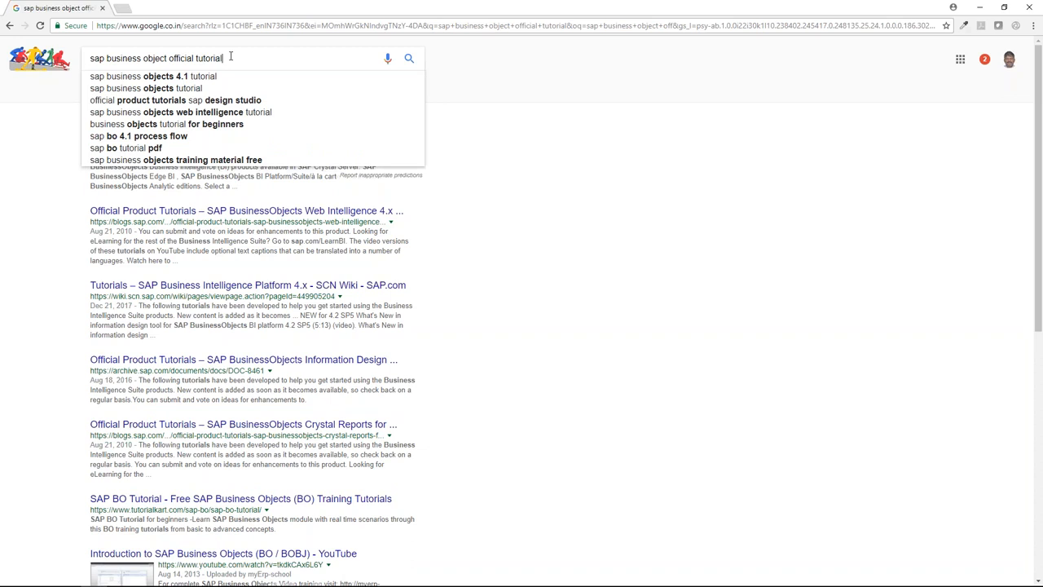
left_click(167, 58)
type("s")
key("Return")
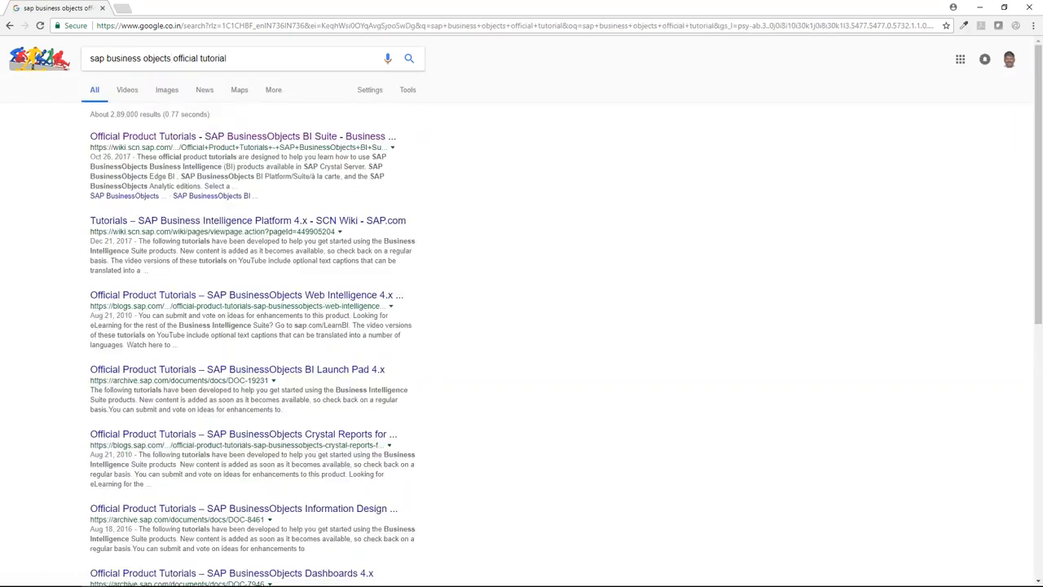
Open the "Official Product Tutorials - SAP BusinessObjects BI Suite" result in a new tab and look over its product links.
middle_click(198, 139)
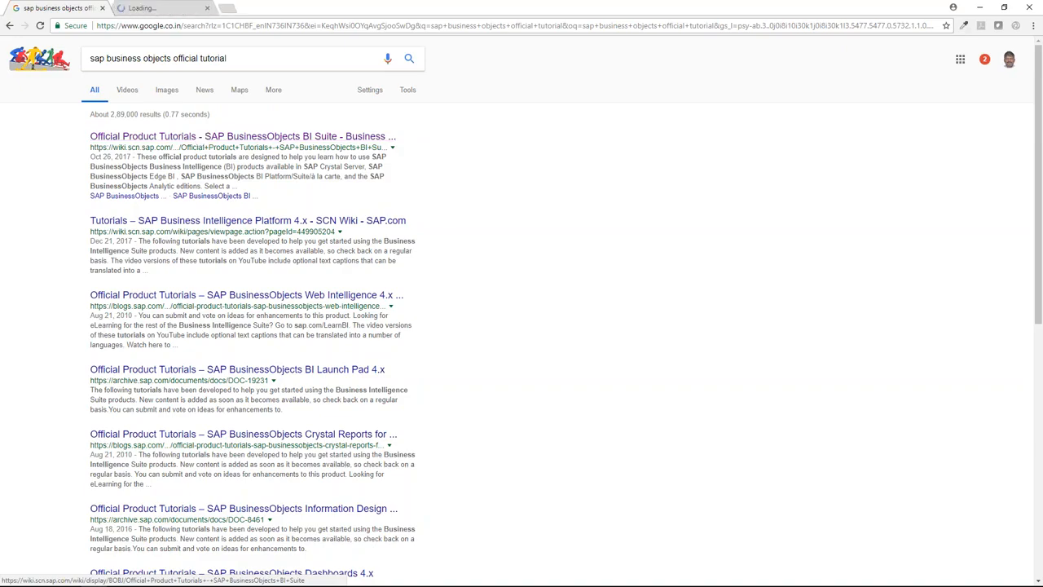
left_click(155, 7)
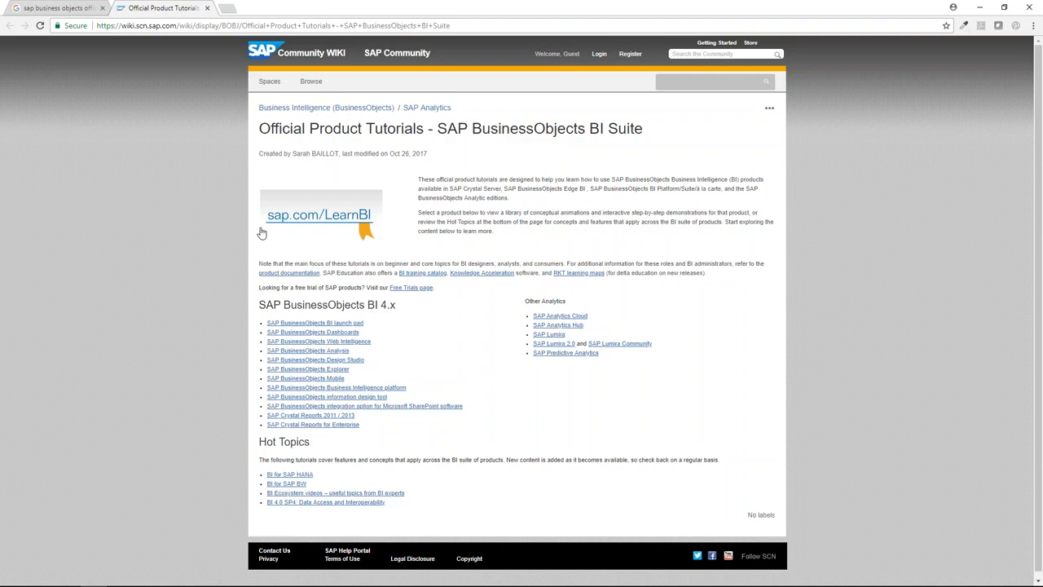
scroll(257, 235, "down", 1)
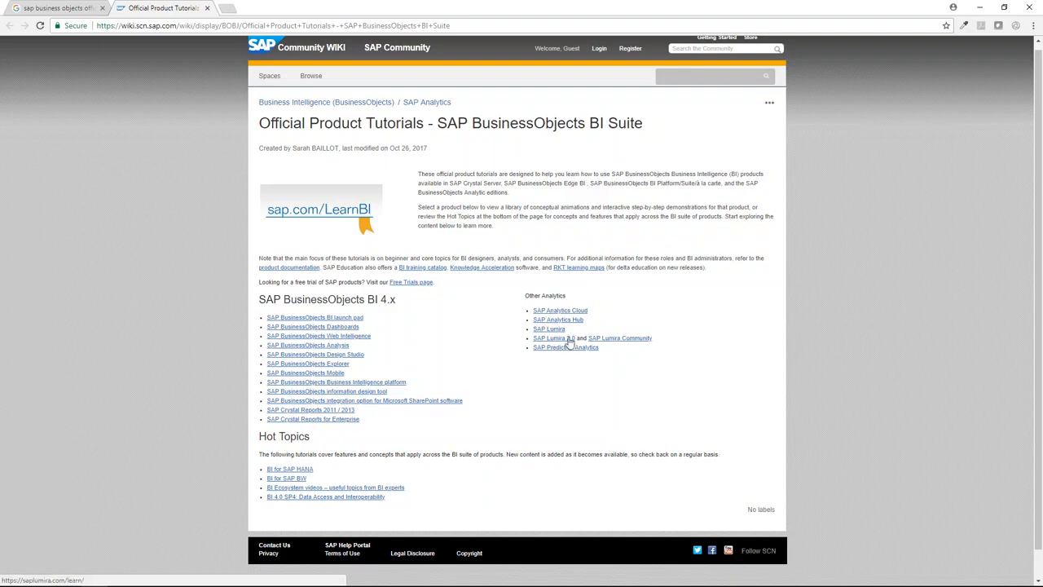
Open the SAP BusinessObjects Web Intelligence tutorials and look through the whole topic list from Key Concepts to the mobile documents section.
left_click(358, 337)
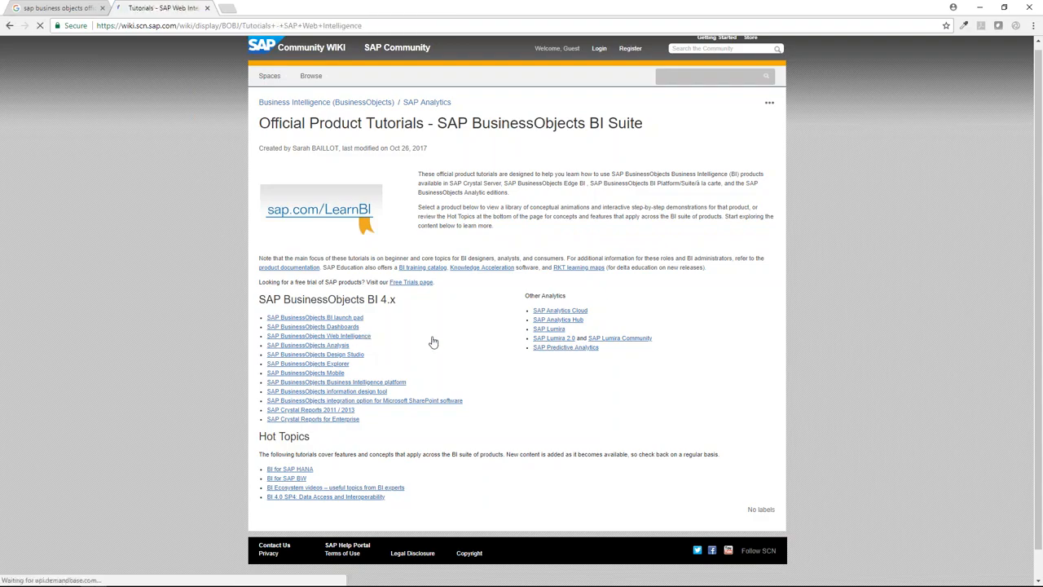
scroll(420, 401, "down", 5)
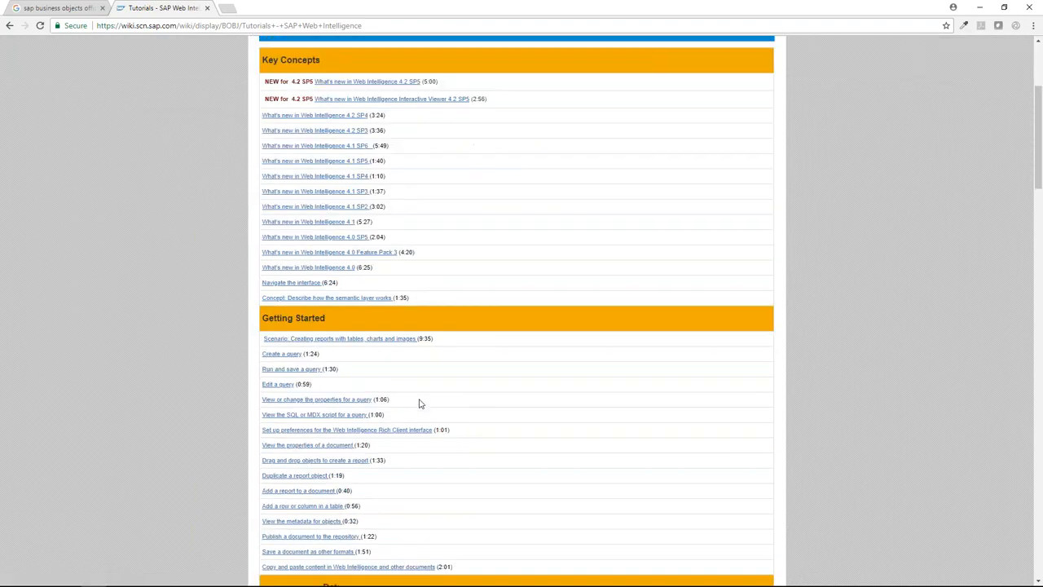
scroll(420, 403, "down", 11)
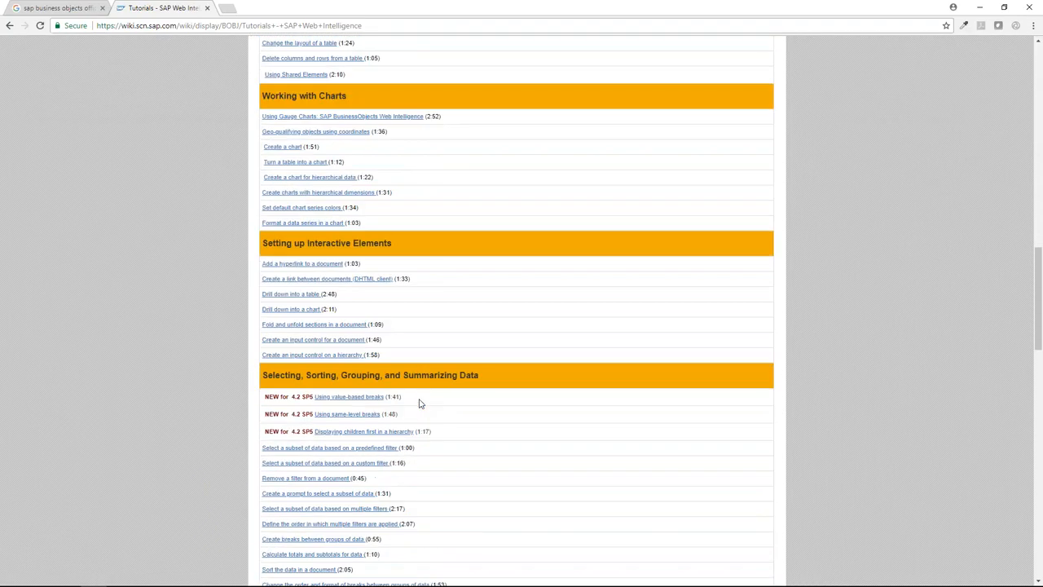
scroll(421, 403, "down", 8)
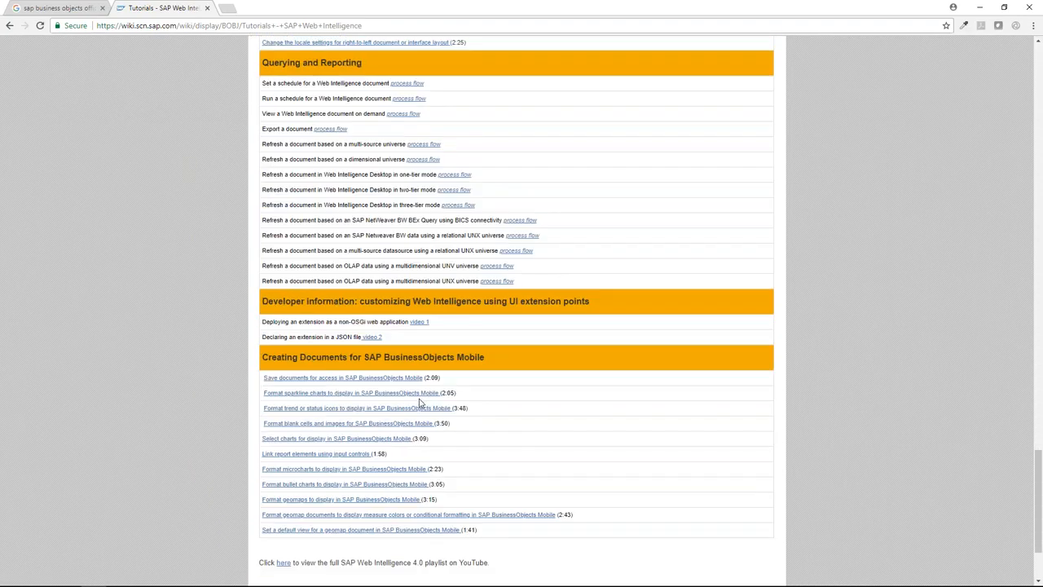
scroll(421, 402, "down", 3)
scroll(421, 402, "up", 15)
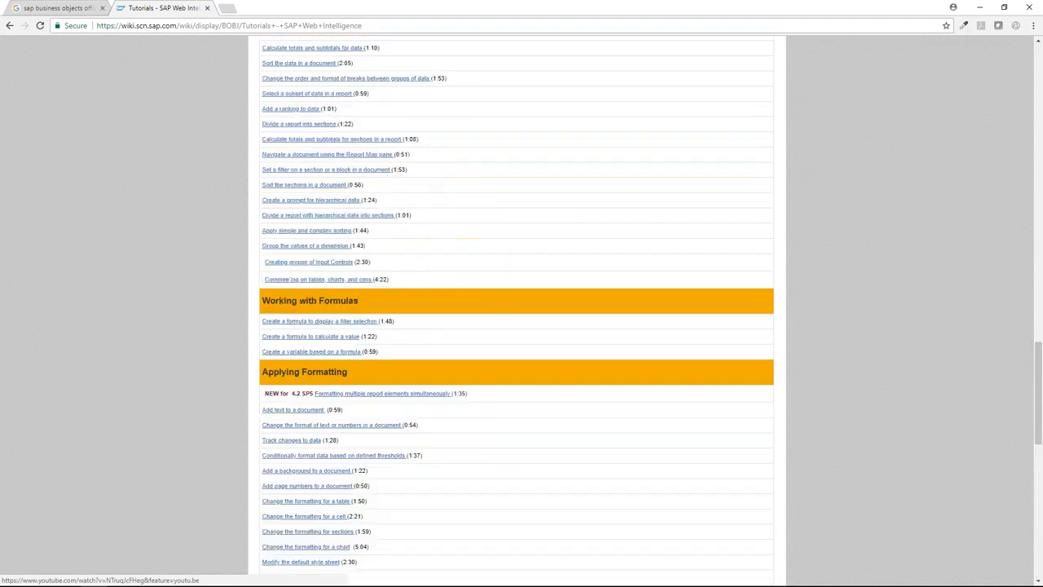
scroll(516, 310, "up", 20)
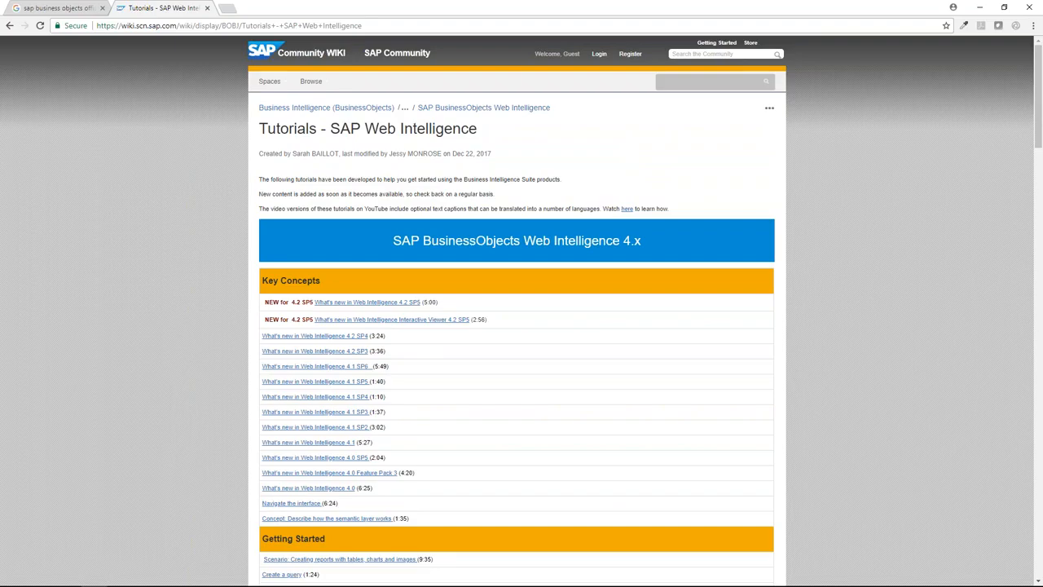
Return to the product overview, open the SAP BusinessObjects Design Studio tutorials and look through all their sections.
left_click(10, 25)
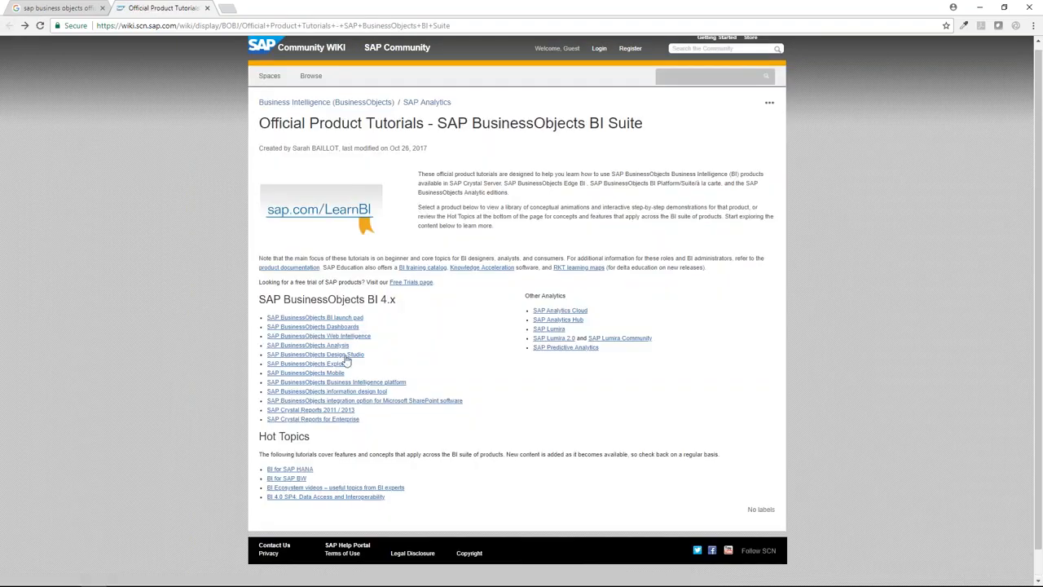
left_click(345, 356)
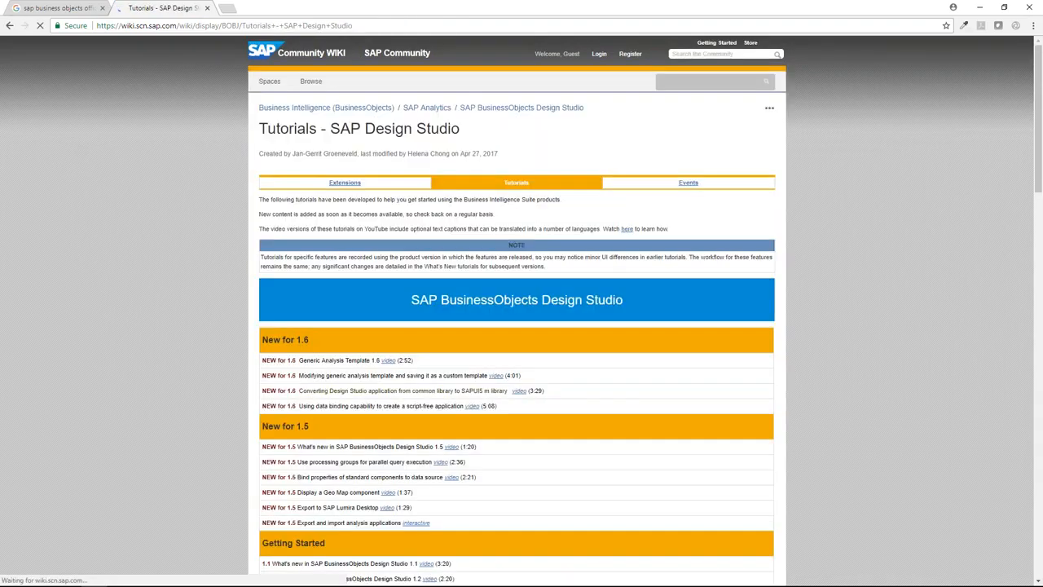
scroll(366, 368, "down", 3)
scroll(356, 376, "down", 12)
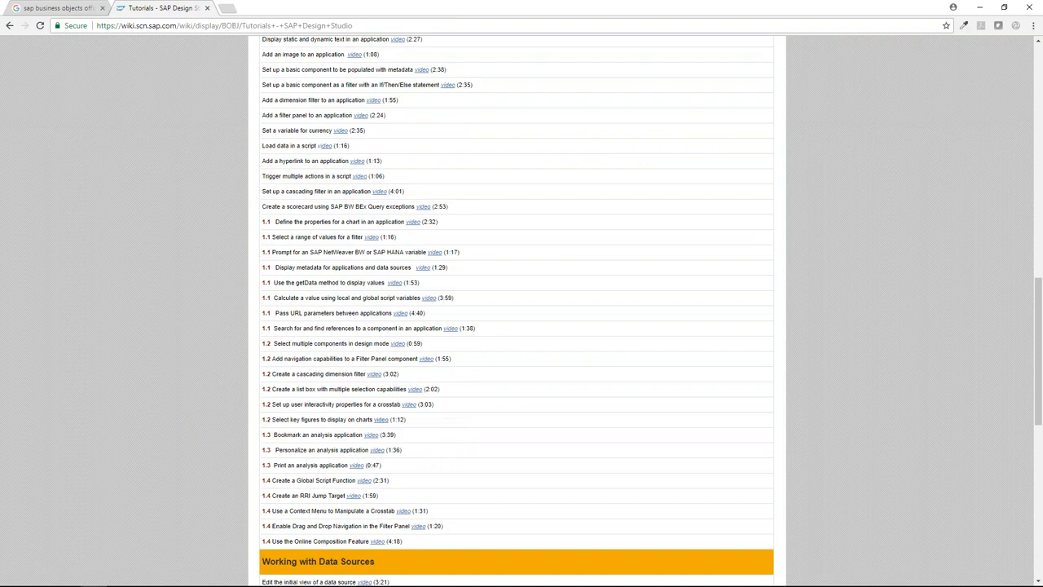
scroll(357, 376, "down", 5)
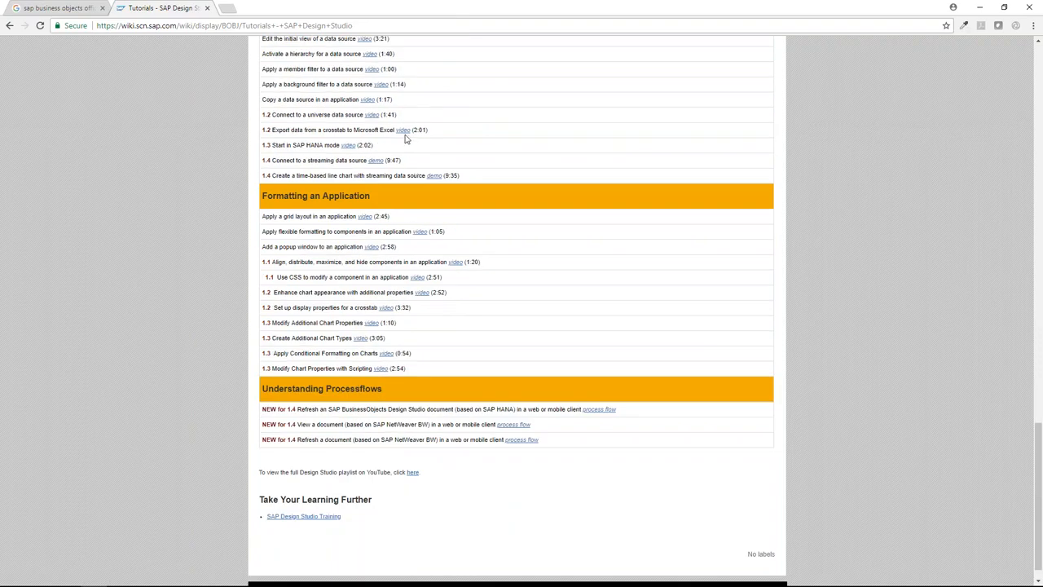
scroll(405, 139, "down", 2)
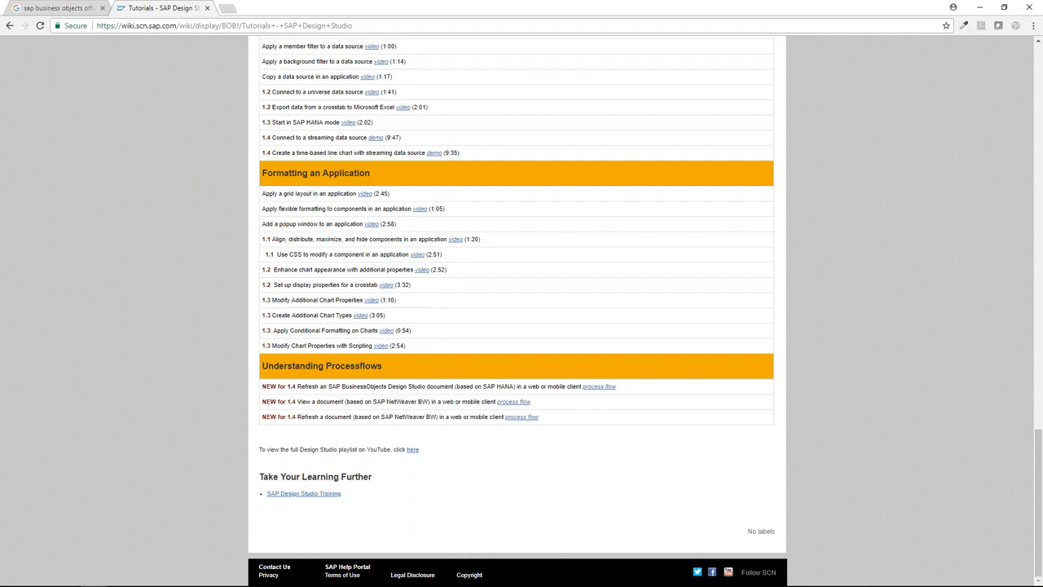
scroll(530, 192, "up", 20)
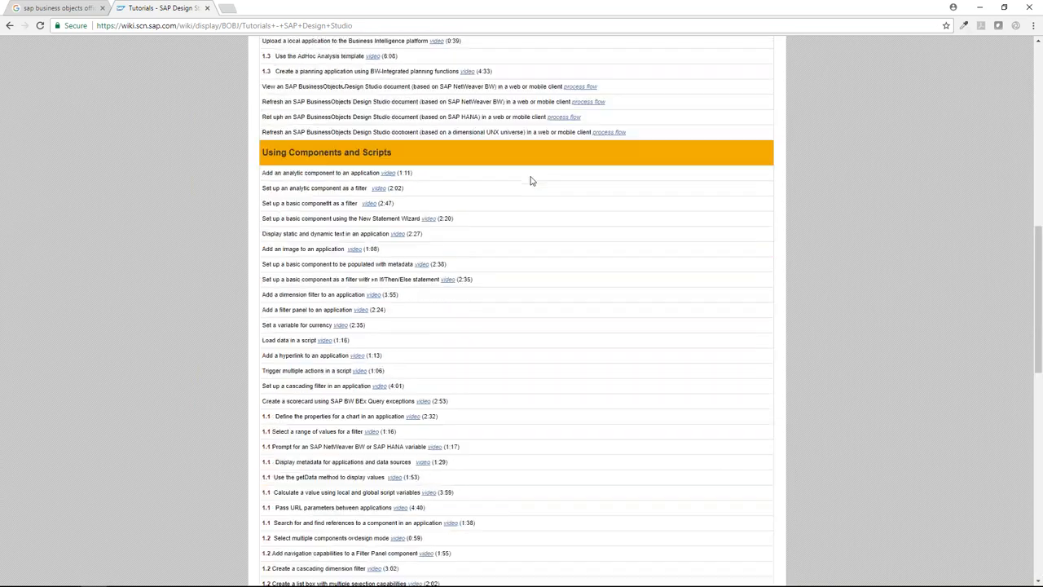
scroll(530, 180, "up", 5)
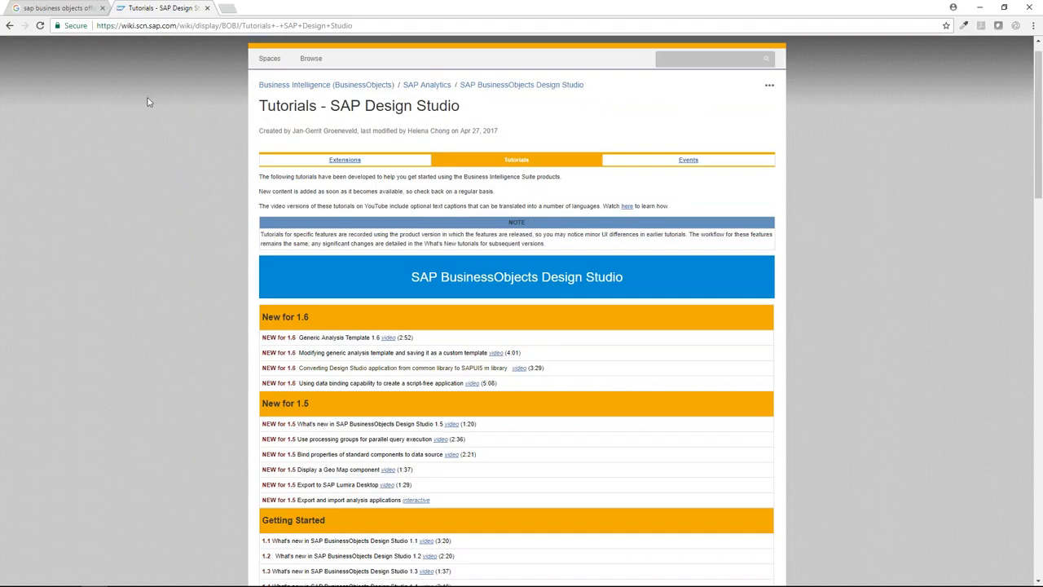
Return to the product overview, open the SAP Lumira 2.0 learning page, look through its content and go back to the overview.
left_click(9, 27)
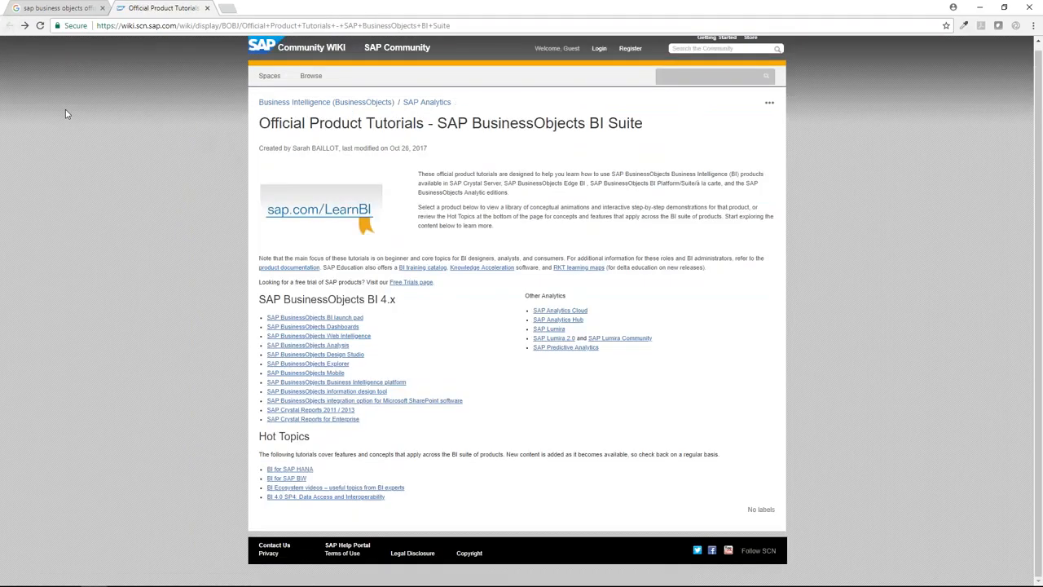
left_click(560, 339)
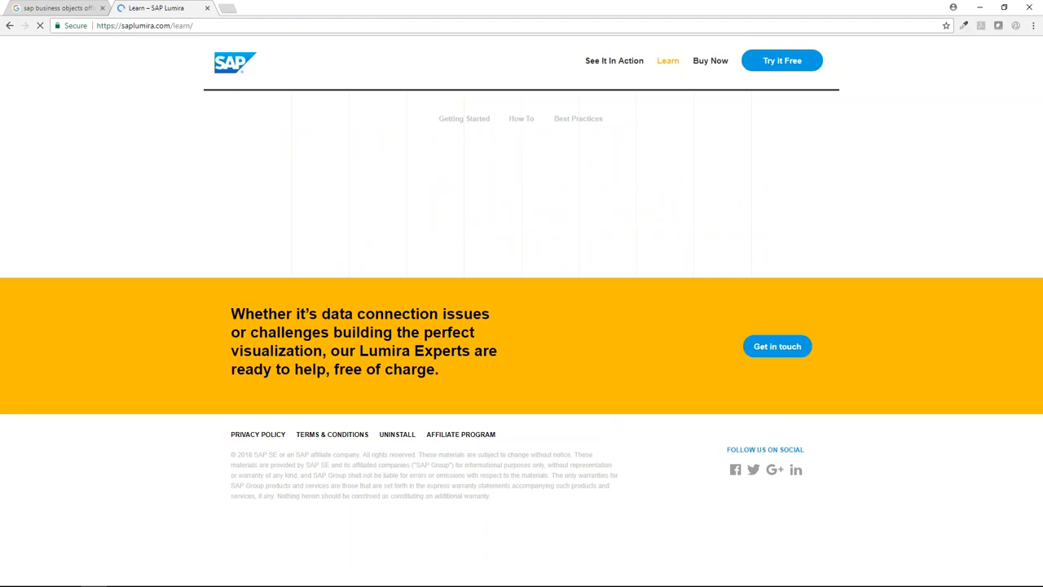
scroll(522, 325, "down", 8)
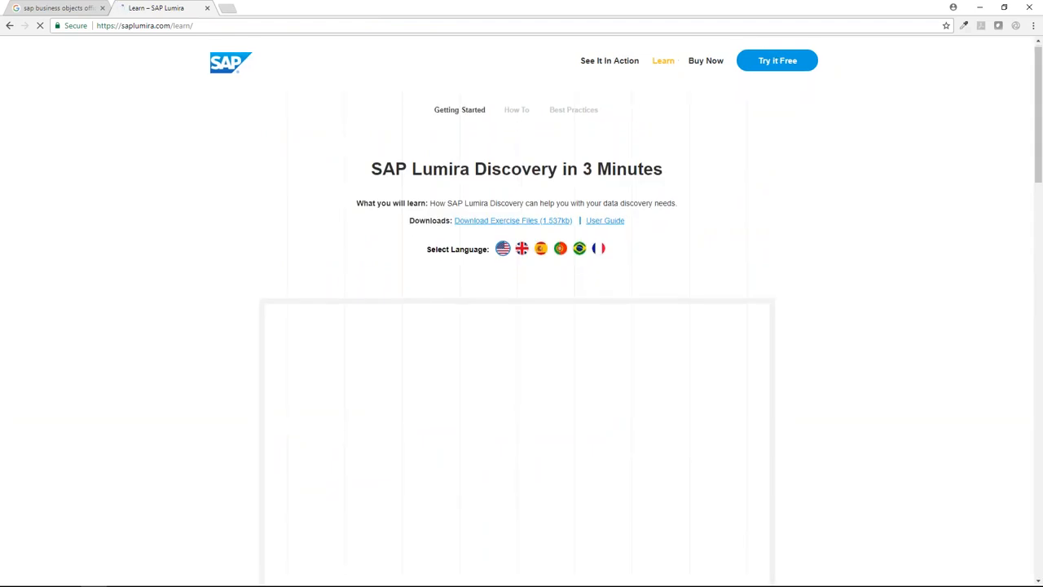
scroll(521, 326, "down", 10)
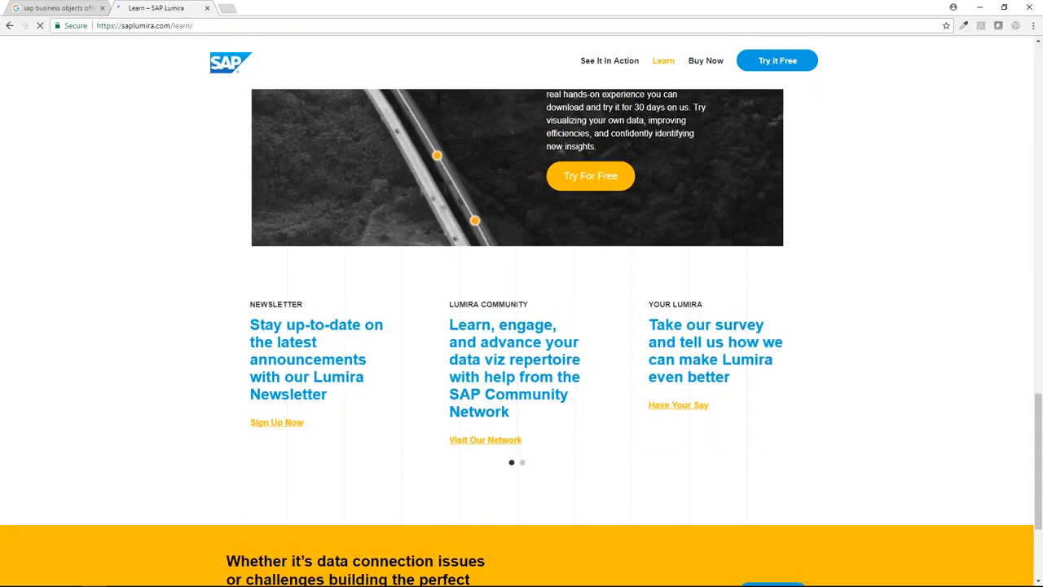
scroll(522, 325, "up", 6)
left_click(11, 27)
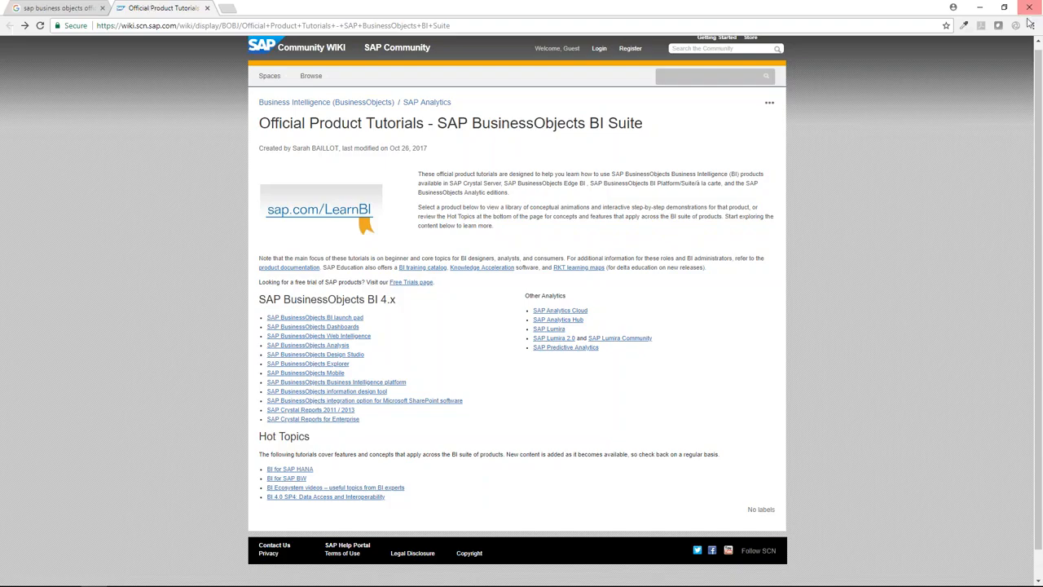
Switch from the browser to "4SAP HANA Modelling JOINS.pdf" in Acrobat Reader, maximize its window and go back to the first page on connecting tables.
left_click(980, 7)
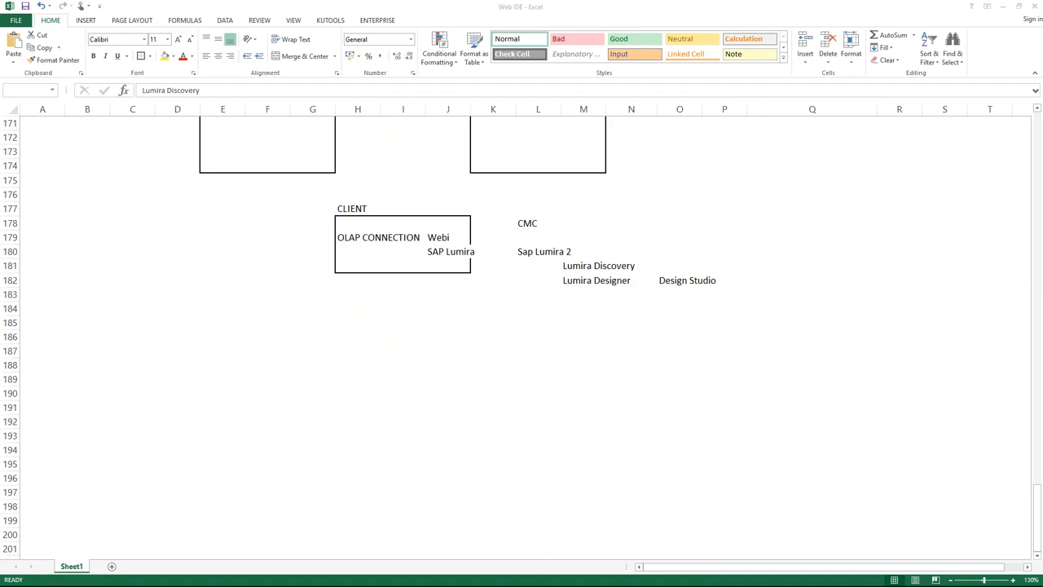
left_click_drag(0, 62, 578, 30)
double_click(577, 31)
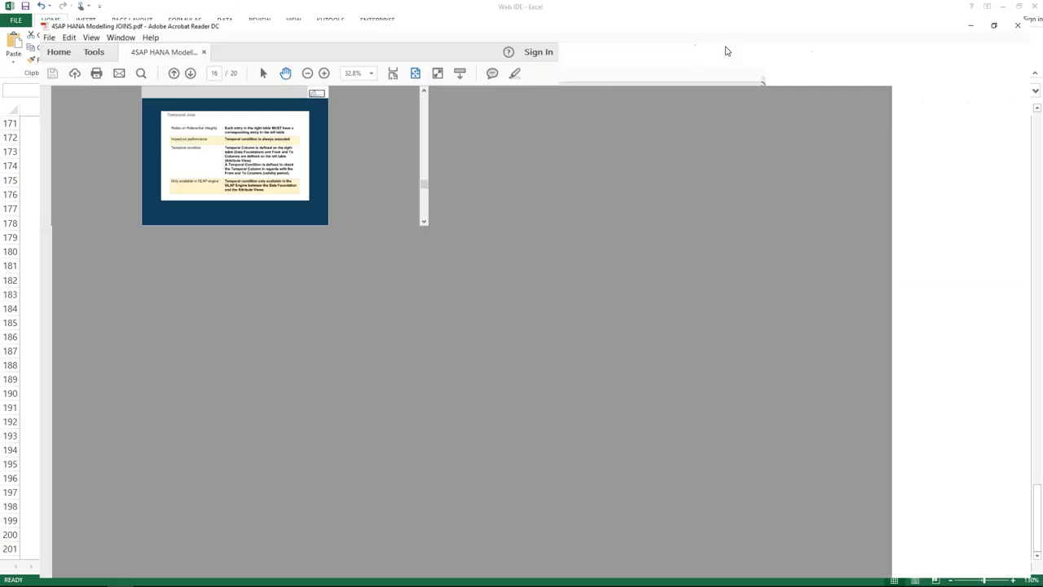
scroll(35, 233, "up", 10)
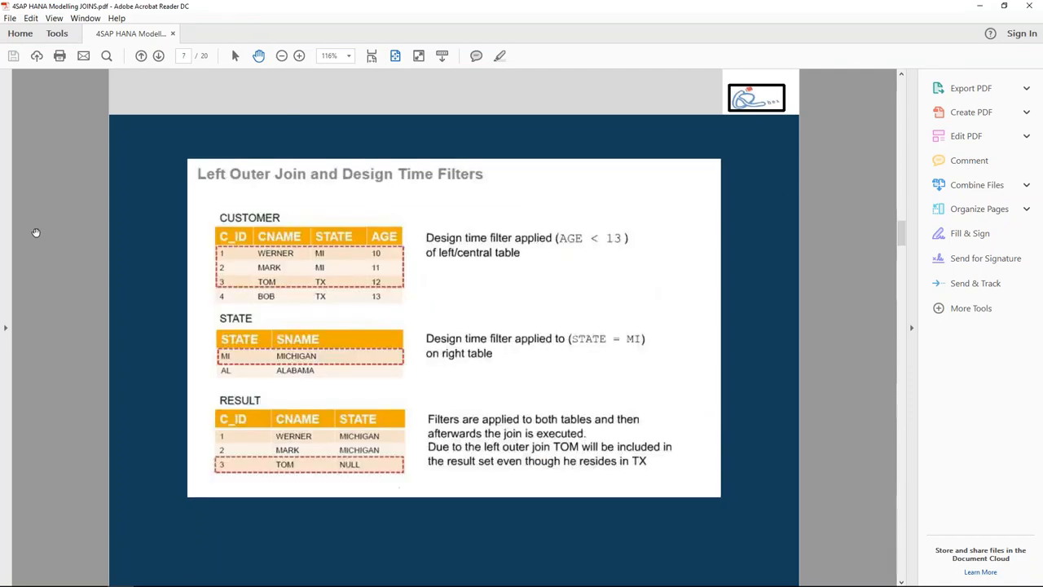
scroll(36, 233, "up", 5)
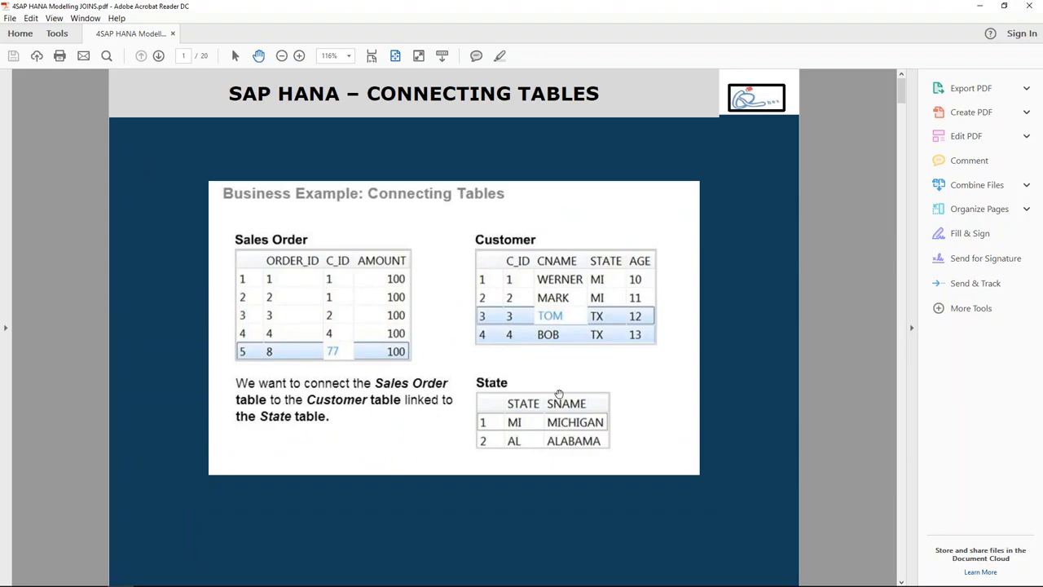
Review the join type definitions and referential integrity table on page 2, and return to the Connecting Tables page.
scroll(559, 394, "down", 1)
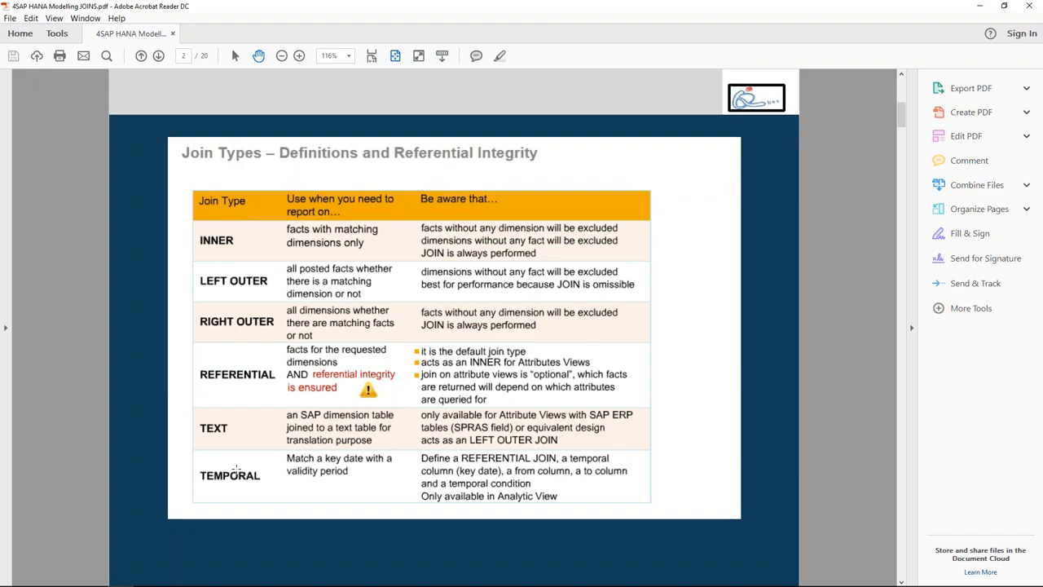
scroll(236, 469, "down", 1)
scroll(236, 469, "up", 2)
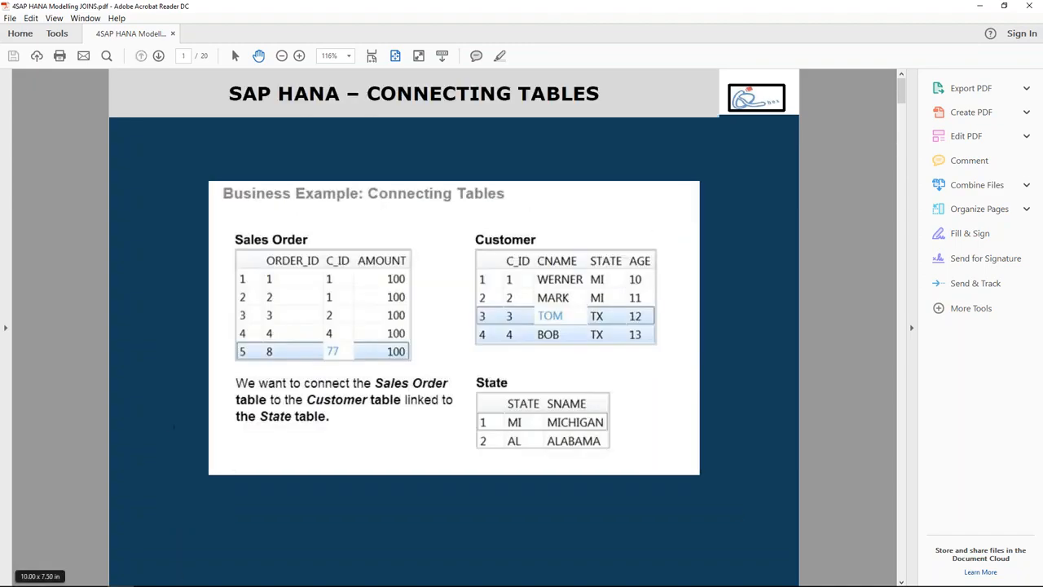
Leave the joins PDF and switch to the remote desktop session where SAP HANA Studio shows the ZCVSLSORDHDR calculation view.
left_click(981, 6)
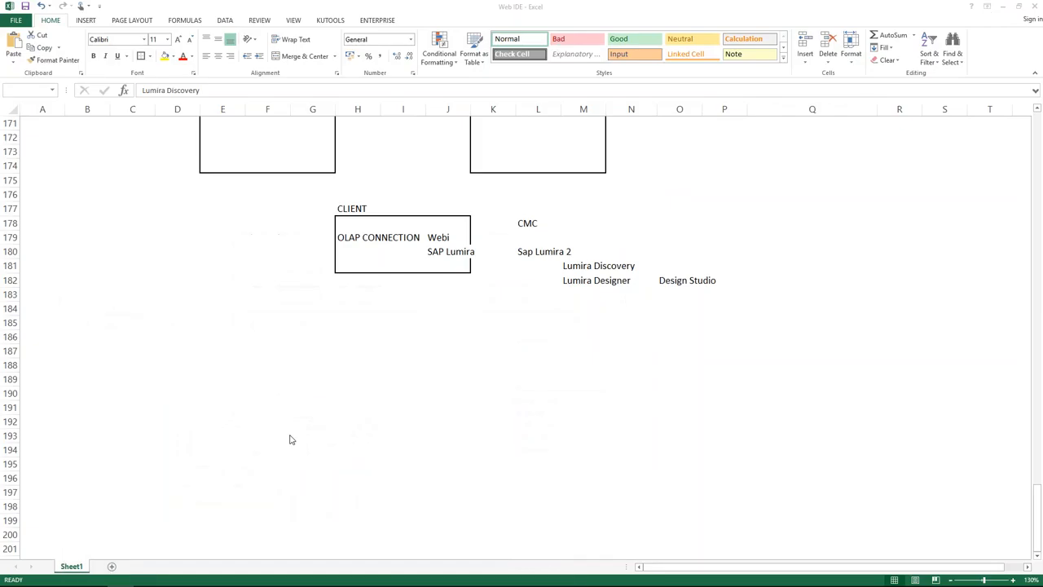
left_click(119, 576)
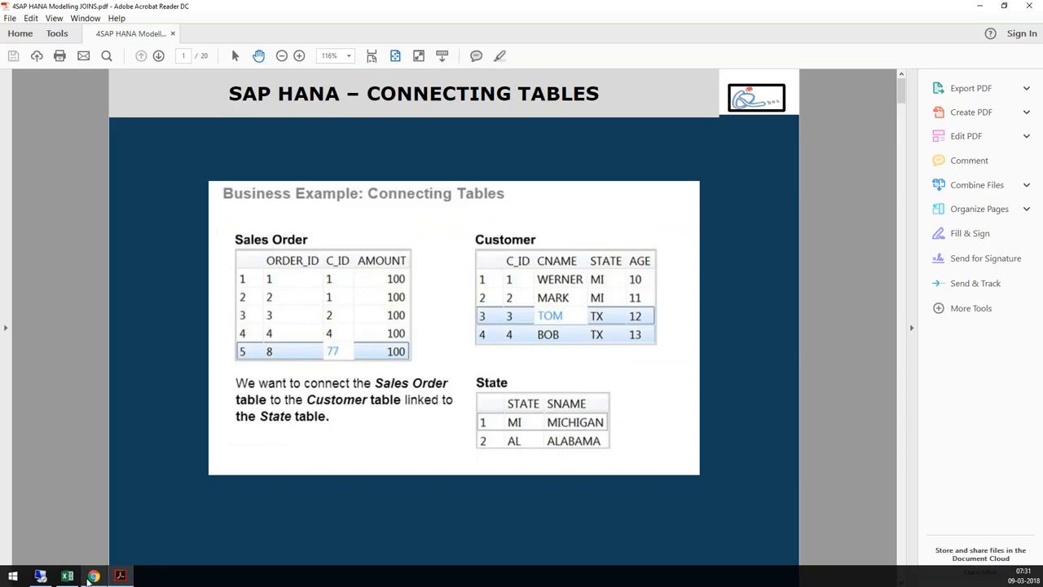
left_click(42, 576)
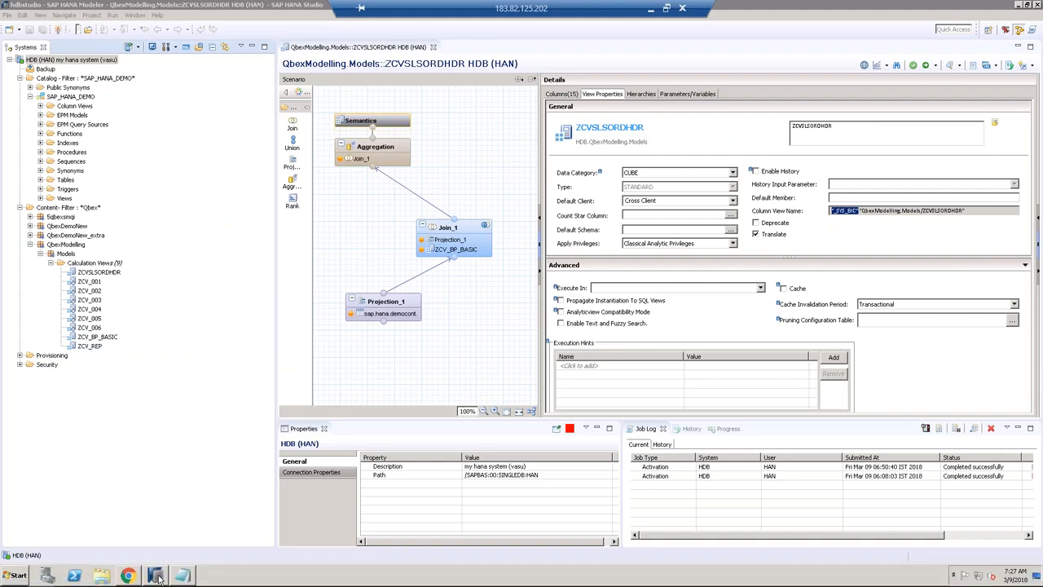